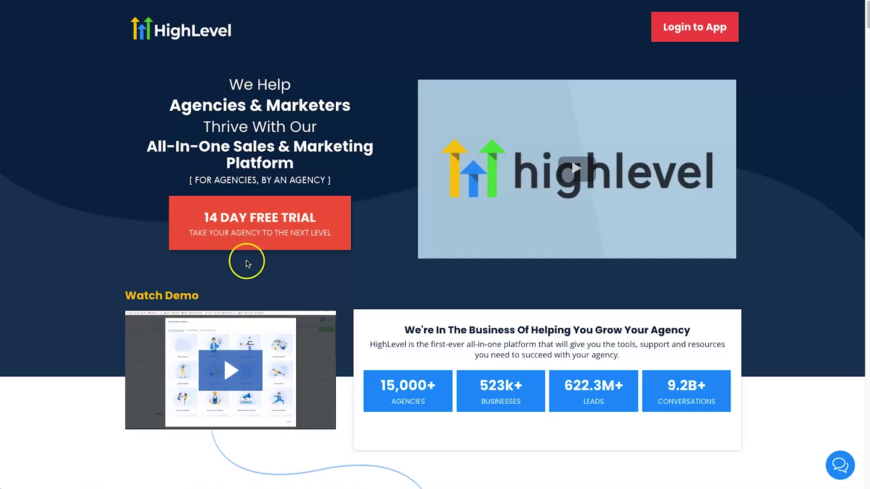
# Look through the HighLevel homepage down to the feature table comparing its monthly price with other tools
pyautogui.scroll(-20, 243, 259)
pyautogui.scroll(-20, 244, 263)
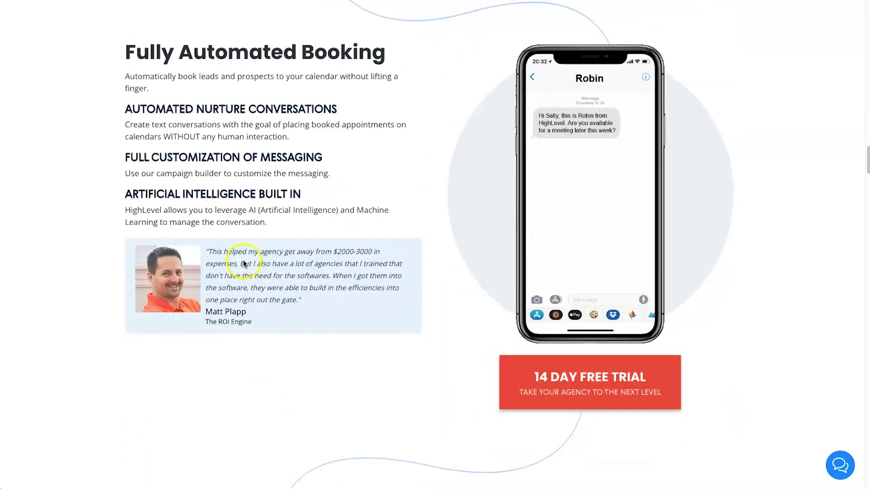
pyautogui.scroll(-20, 245, 270)
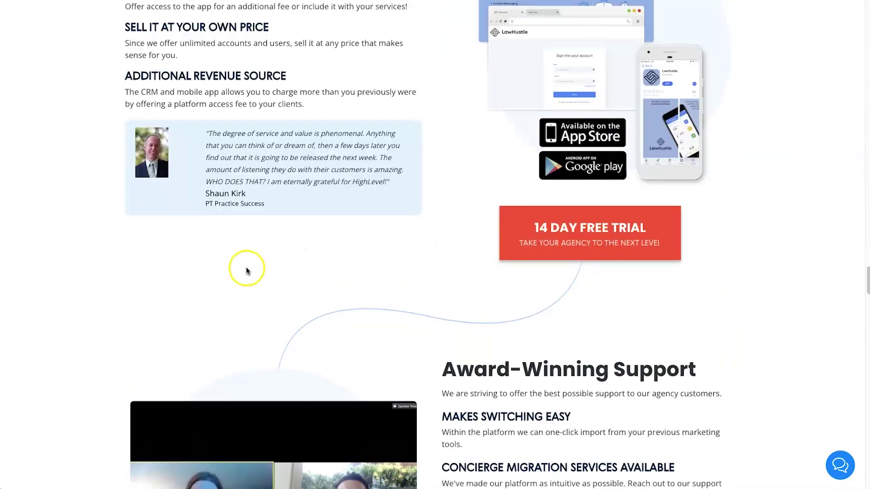
pyautogui.scroll(-4, 249, 265)
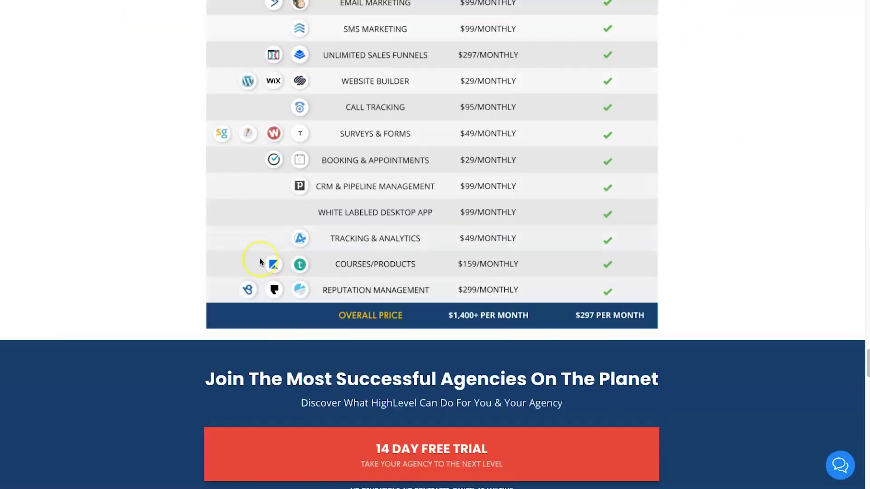
pyautogui.scroll(3, 259, 257)
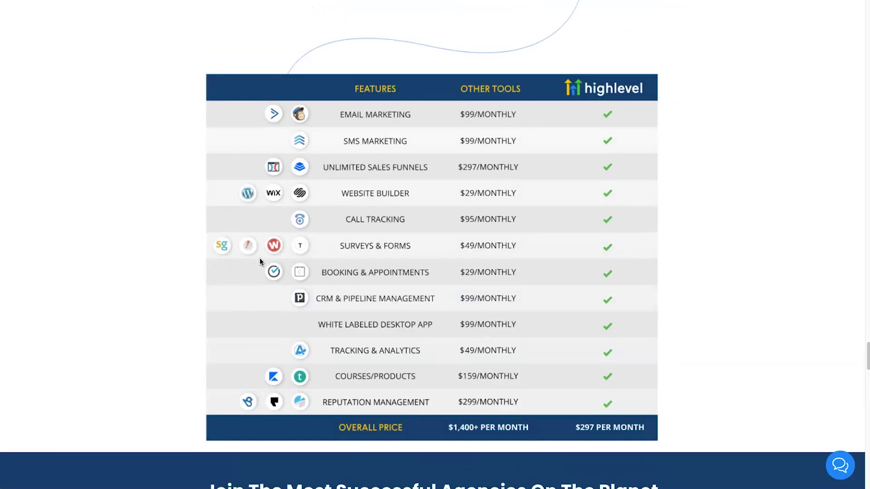
pyautogui.scroll(-1, 88, 355)
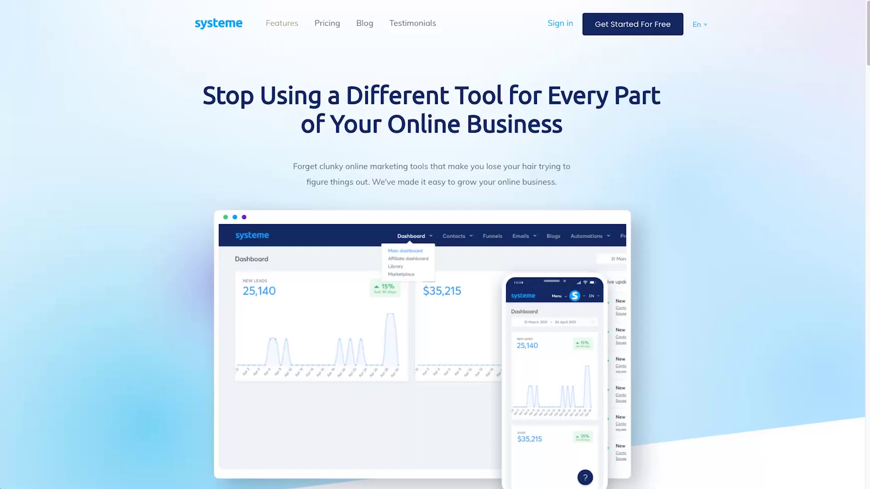
# Review the tools listed on the Systeme homepage, highlighting Affiliate Program Management and Evergreen Webinars
pyautogui.scroll(-10, 414, 213)
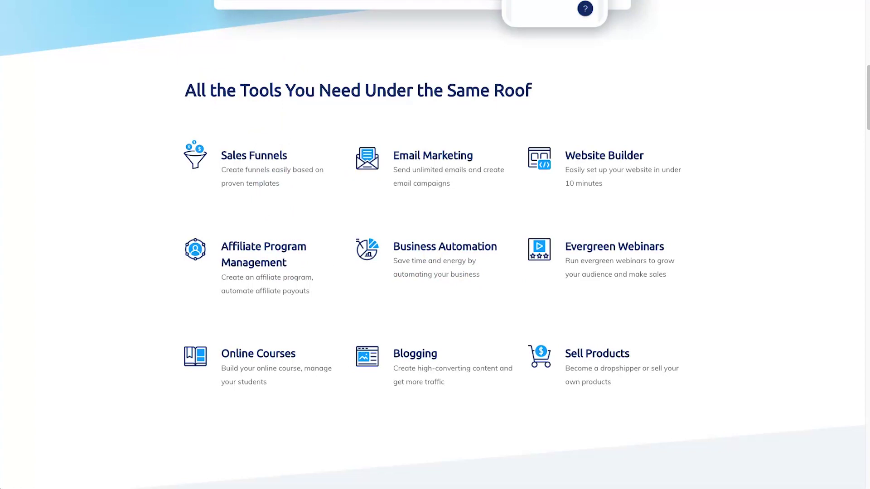
pyautogui.moveTo(222, 245); pyautogui.dragTo(325, 287)
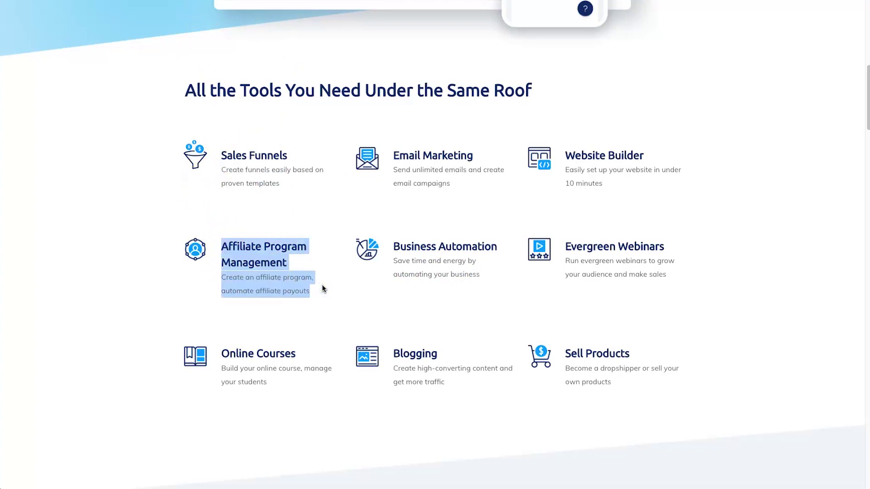
pyautogui.click(231, 241)
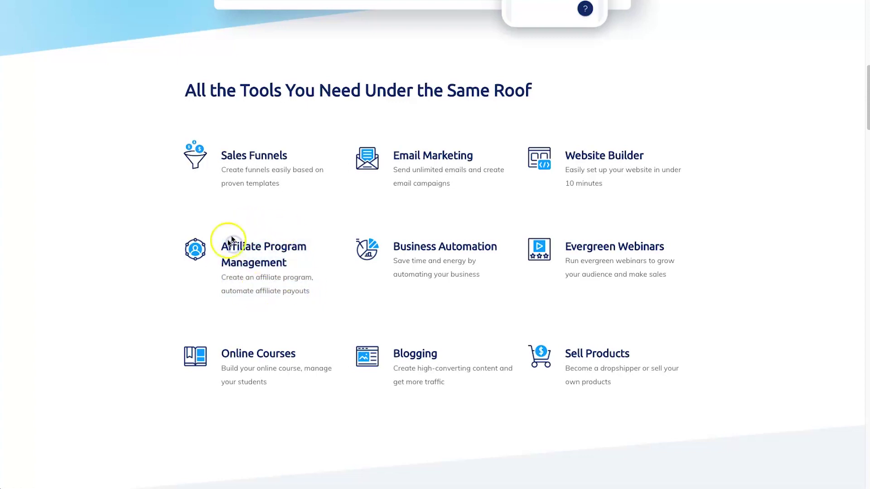
pyautogui.moveTo(555, 243); pyautogui.dragTo(674, 277)
pyautogui.click(674, 278)
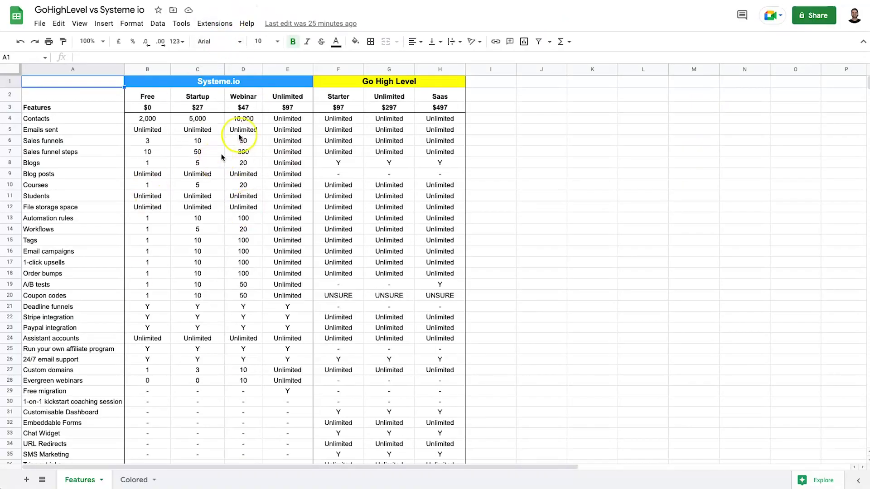
# Set the zoom of the GoHighLevel vs Systeme io spreadsheet in Google Sheets to 125%
pyautogui.scroll(-1, 260, 198)
pyautogui.scroll(1, 260, 197)
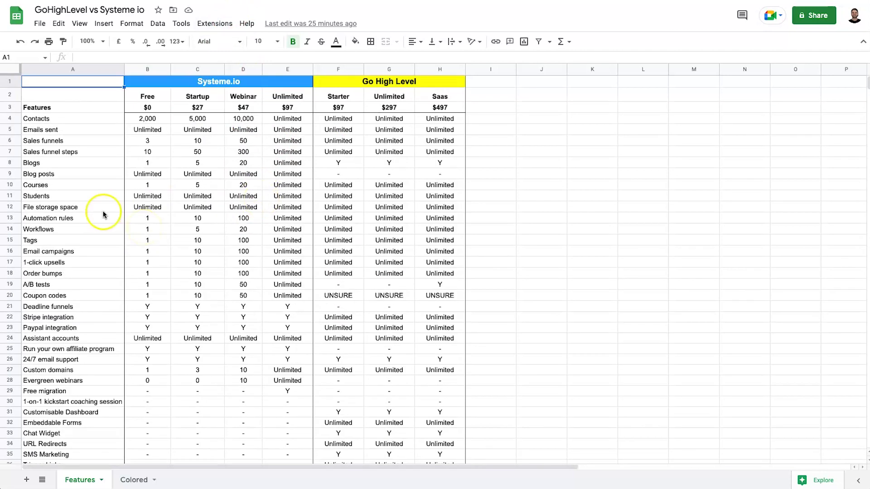
pyautogui.click(80, 24)
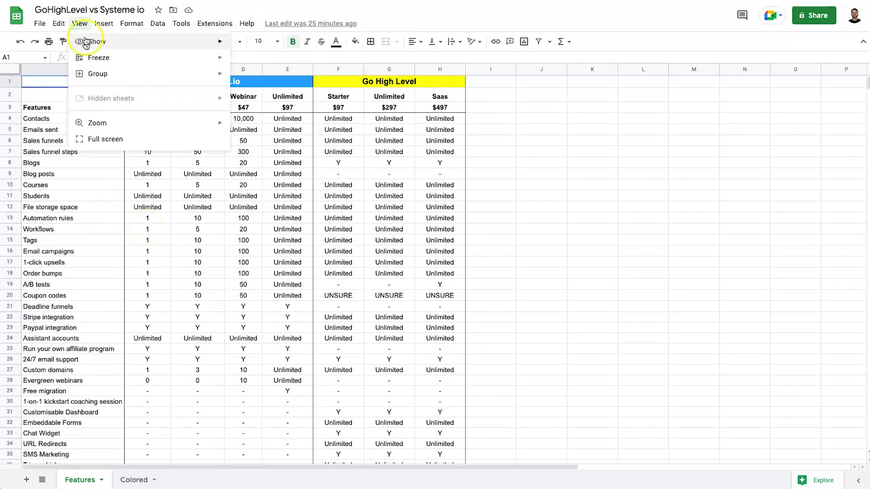
pyautogui.moveTo(136, 119)
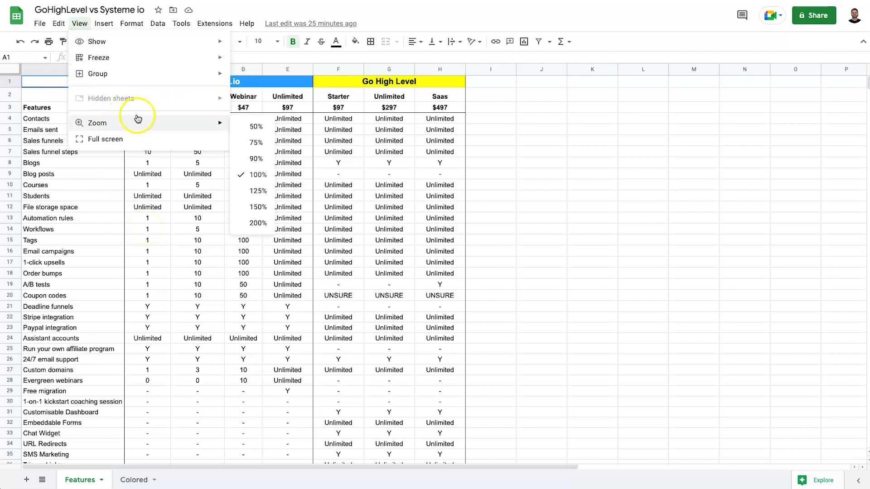
pyautogui.click(258, 190)
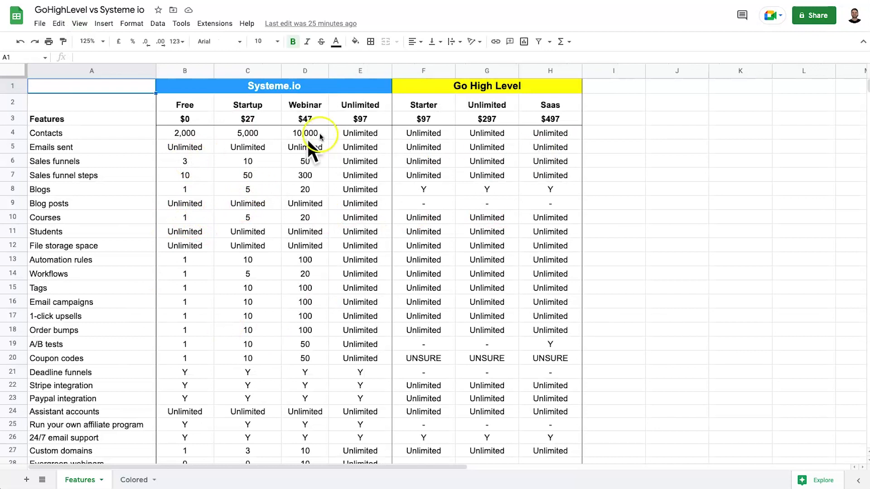
# Examine the names, prices and contact limits of the Systeme.io plans from Free to Unlimited
pyautogui.click(56, 135)
pyautogui.click(192, 132)
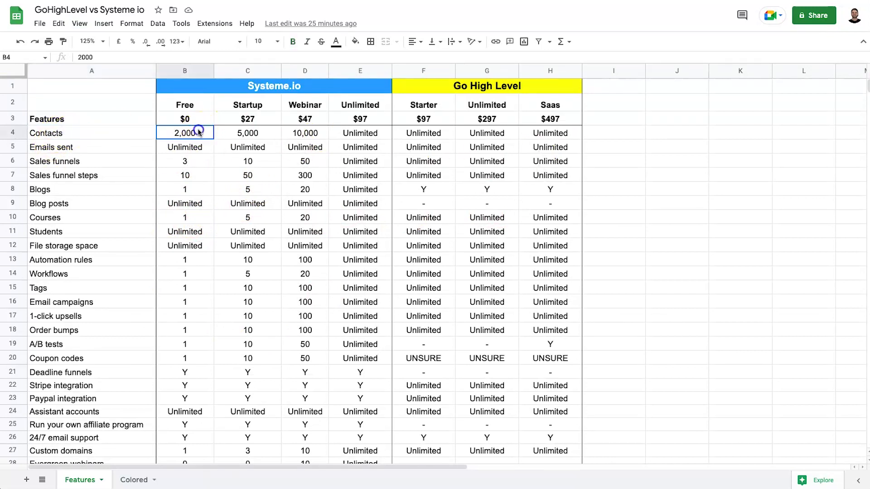
pyautogui.click(177, 111)
pyautogui.moveTo(177, 110); pyautogui.dragTo(342, 116)
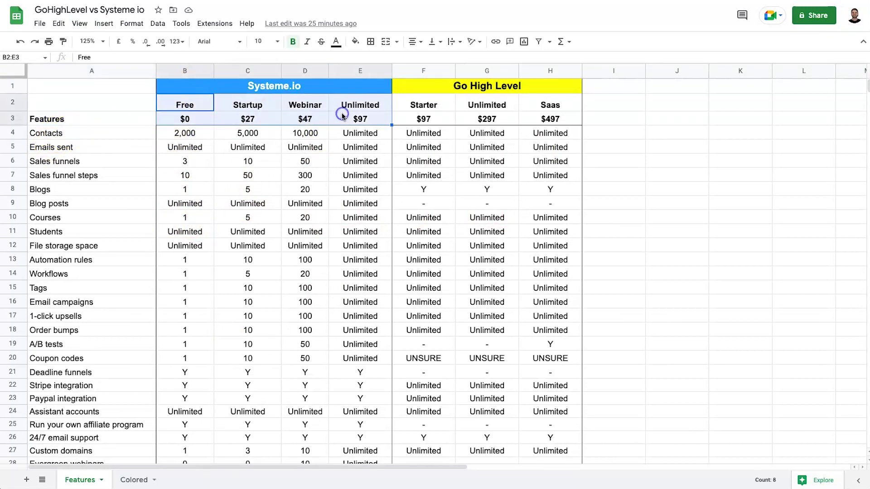
pyautogui.click(246, 116)
pyautogui.click(202, 116)
pyautogui.click(318, 117)
pyautogui.click(346, 117)
pyautogui.moveTo(209, 131); pyautogui.dragTo(347, 133)
pyautogui.click(227, 119)
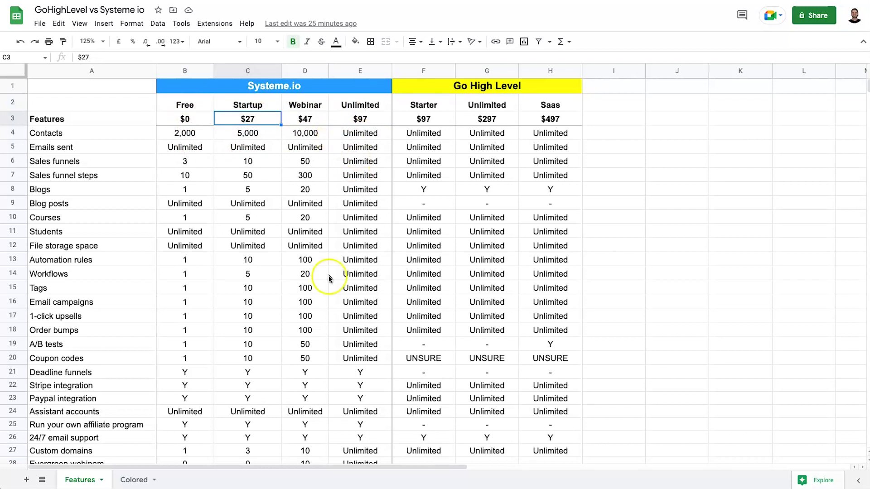
# Compare the Systeme.io Unlimited column with the Go High Level Starter column across the feature rows
pyautogui.click(362, 120)
pyautogui.moveTo(361, 129); pyautogui.dragTo(350, 424)
pyautogui.scroll(1, 389, 387)
pyautogui.click(444, 289)
pyautogui.moveTo(373, 107); pyautogui.dragTo(368, 278)
pyautogui.scroll(3, 388, 239)
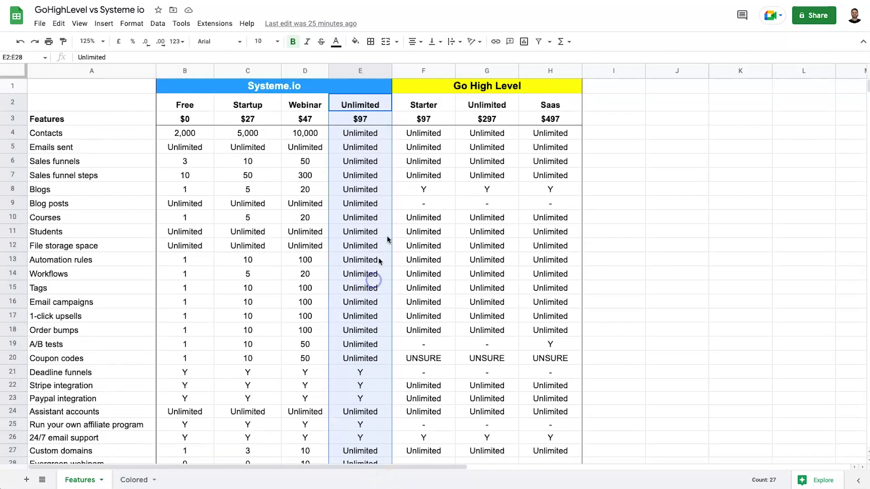
pyautogui.moveTo(419, 105); pyautogui.dragTo(408, 447)
pyautogui.click(396, 373)
pyautogui.scroll(-1, 399, 376)
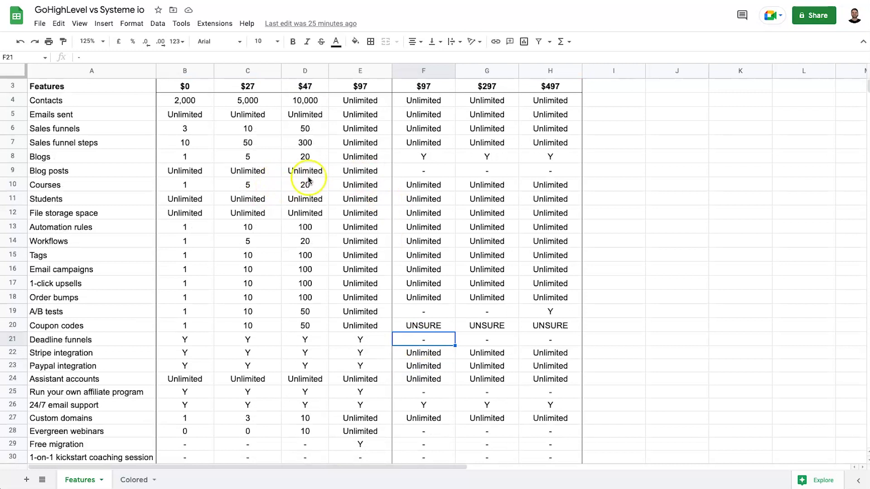
# Check the Blog posts row for the three Go High Level plans against Systeme.io Unlimited
pyautogui.click(431, 170)
pyautogui.moveTo(428, 171); pyautogui.dragTo(535, 171)
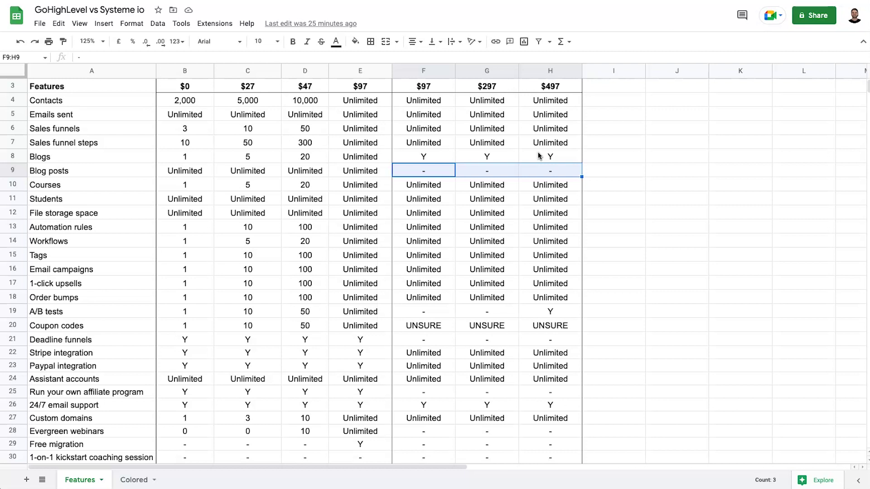
pyautogui.click(369, 169)
pyautogui.moveTo(436, 169); pyautogui.dragTo(550, 169)
pyautogui.click(550, 171)
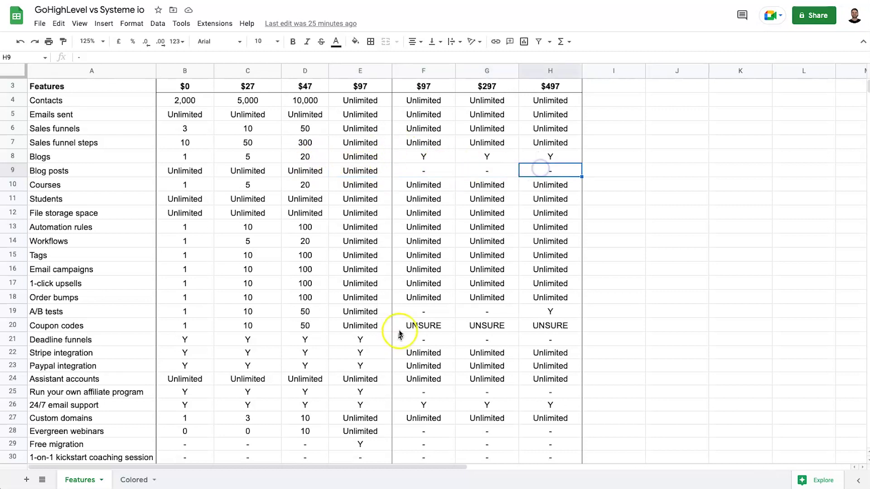
# Check the A/B tests row for the Go High Level Starter, Unlimited and Saas plans
pyautogui.moveTo(438, 312); pyautogui.dragTo(513, 315)
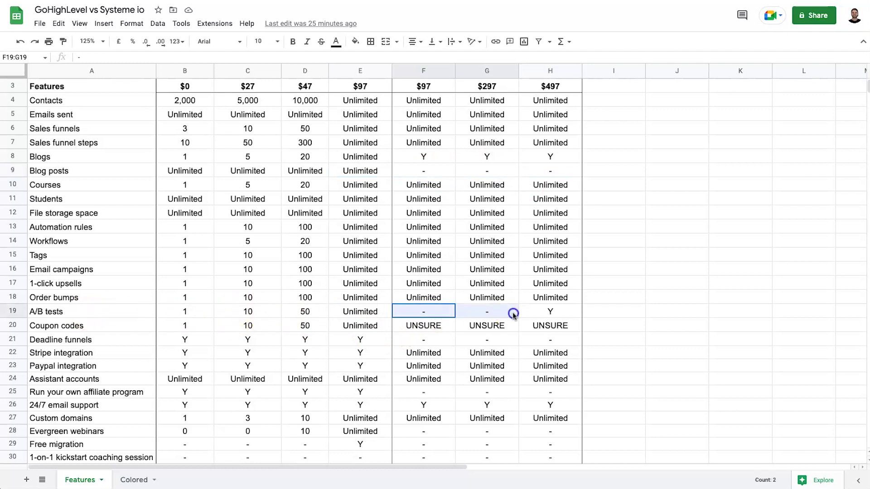
pyautogui.click(535, 312)
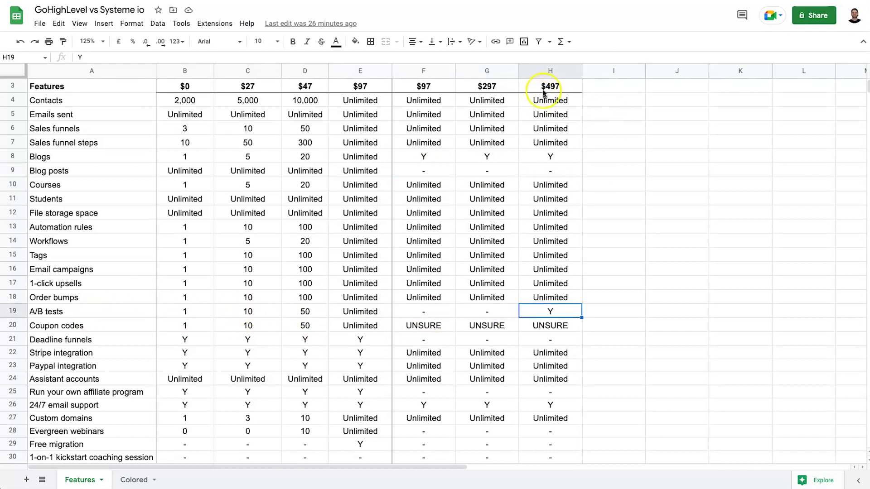
pyautogui.scroll(1, 547, 103)
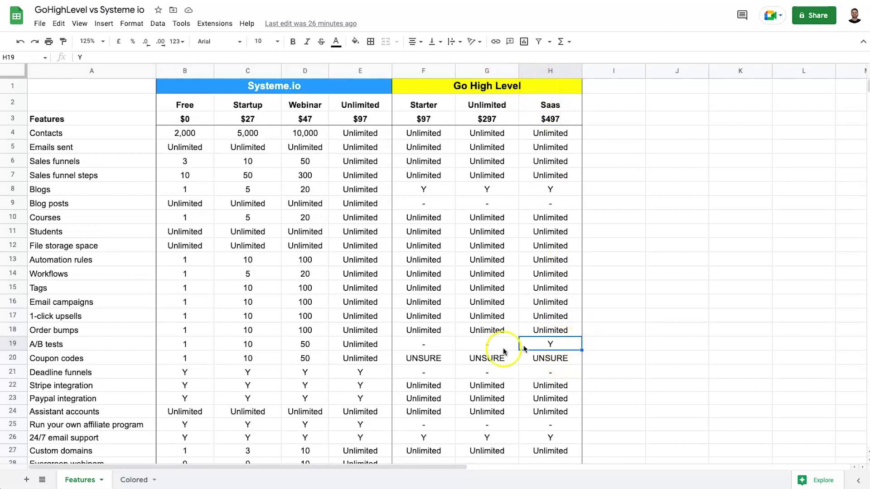
pyautogui.moveTo(431, 350); pyautogui.dragTo(461, 344)
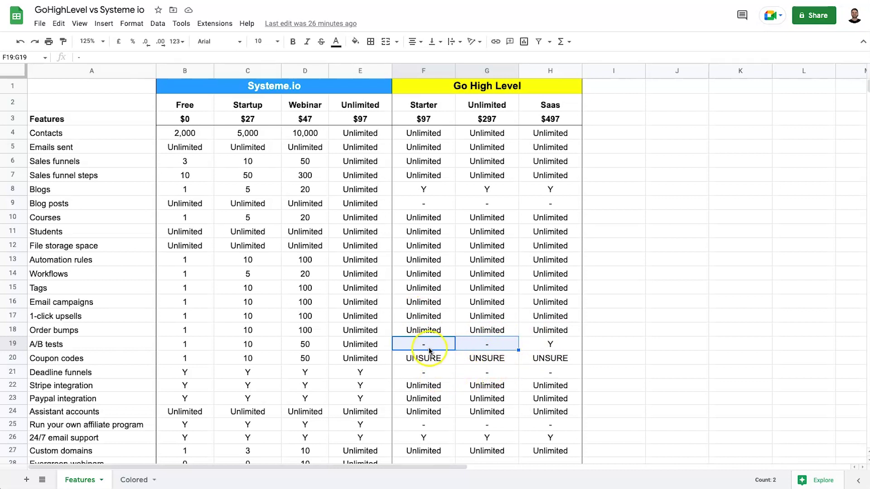
pyautogui.click(539, 346)
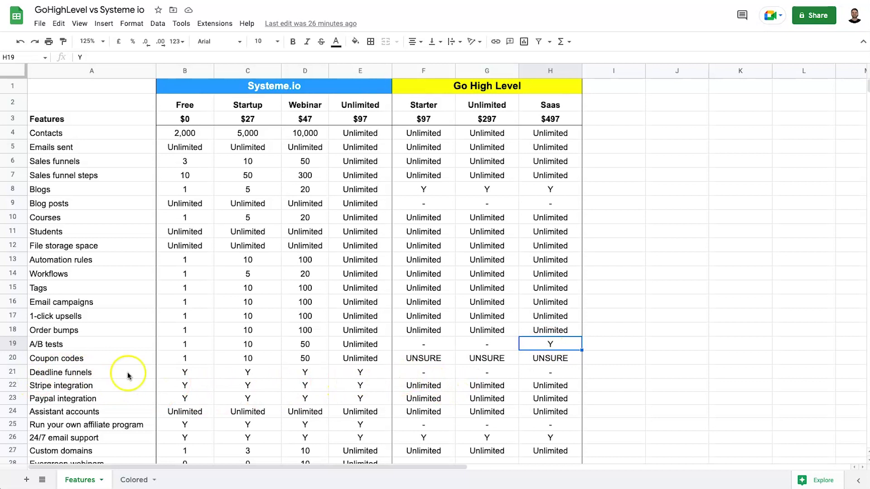
# Highlight the Go High Level cells in the Deadline funnels and Run your own affiliate program rows
pyautogui.moveTo(434, 373); pyautogui.dragTo(536, 373)
pyautogui.click(536, 375)
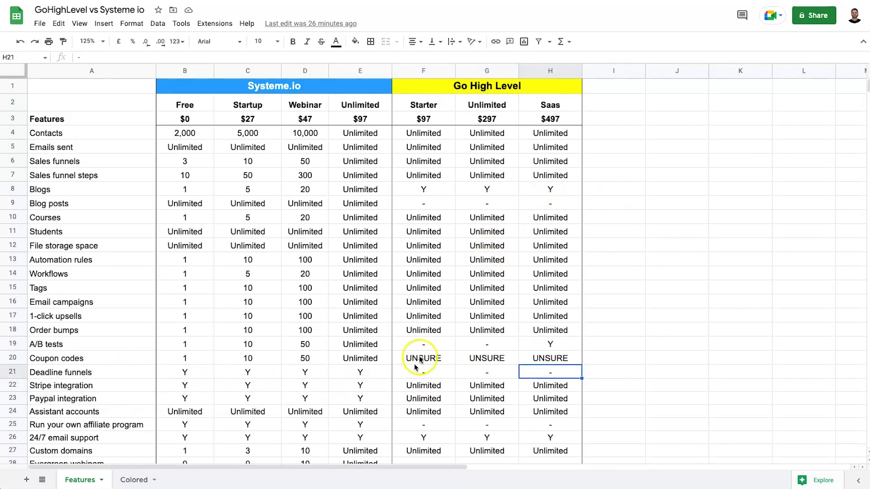
pyautogui.moveTo(426, 424); pyautogui.dragTo(564, 422)
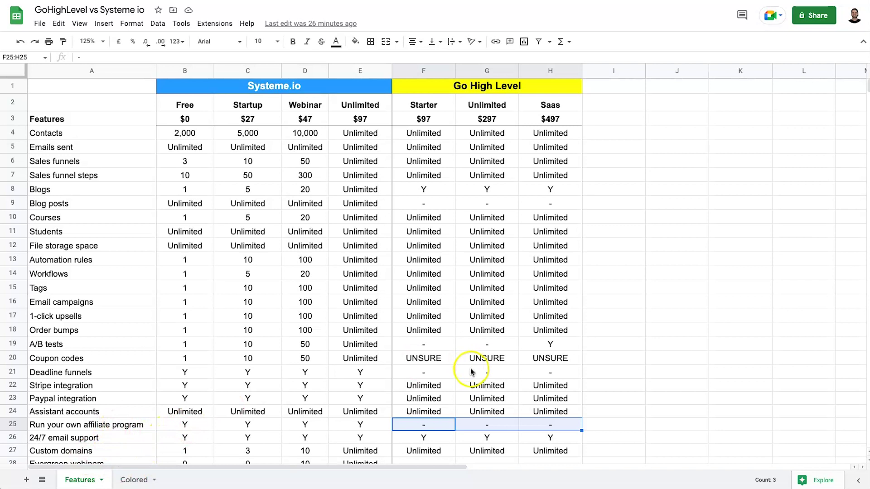
# Compare the Evergreen webinars row between the Systeme.io plans and the Go High Level plans
pyautogui.scroll(-1, 470, 379)
pyautogui.scroll(-2, 471, 378)
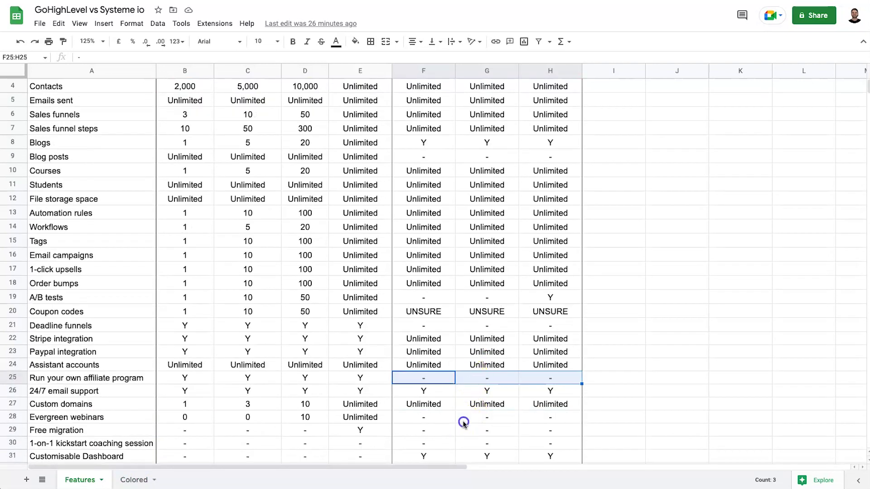
pyautogui.click(461, 417)
pyautogui.click(142, 415)
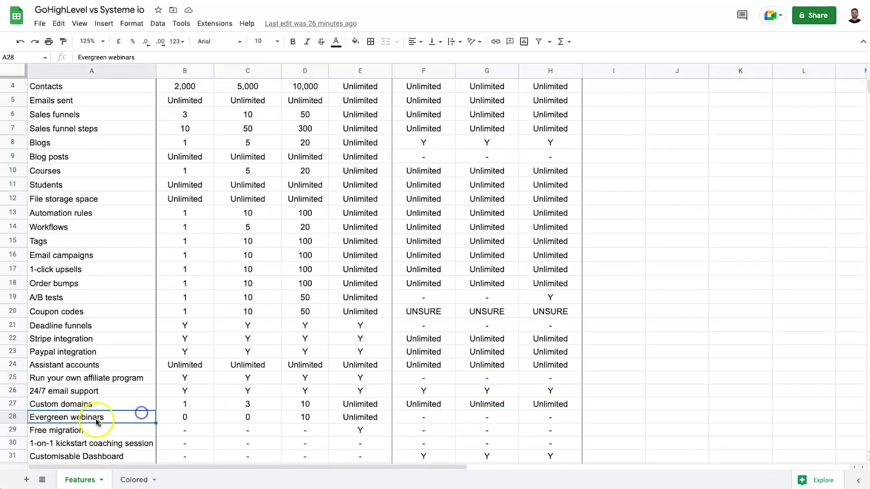
pyautogui.moveTo(178, 414); pyautogui.dragTo(343, 415)
pyautogui.click(379, 415)
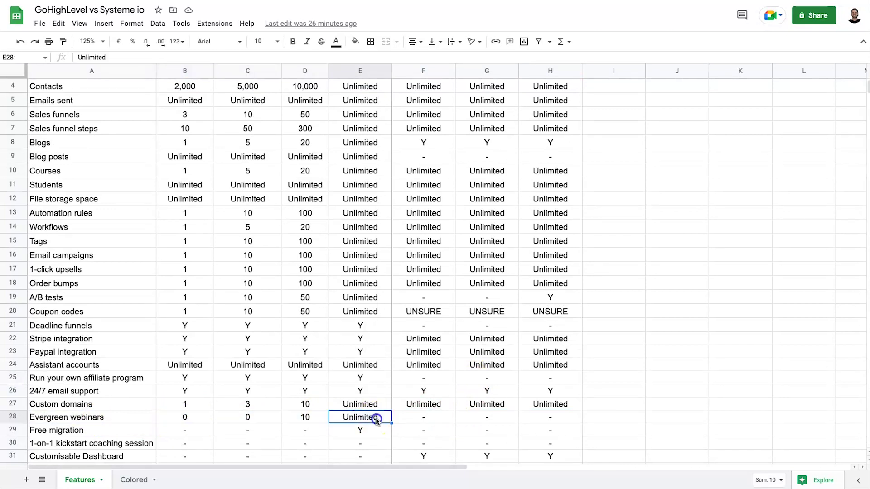
pyautogui.moveTo(398, 416); pyautogui.dragTo(542, 413)
# Look through the feature rows below Evergreen webinars, down to Appointment Scheduling
pyautogui.scroll(1, 526, 360)
pyautogui.scroll(-2, 527, 358)
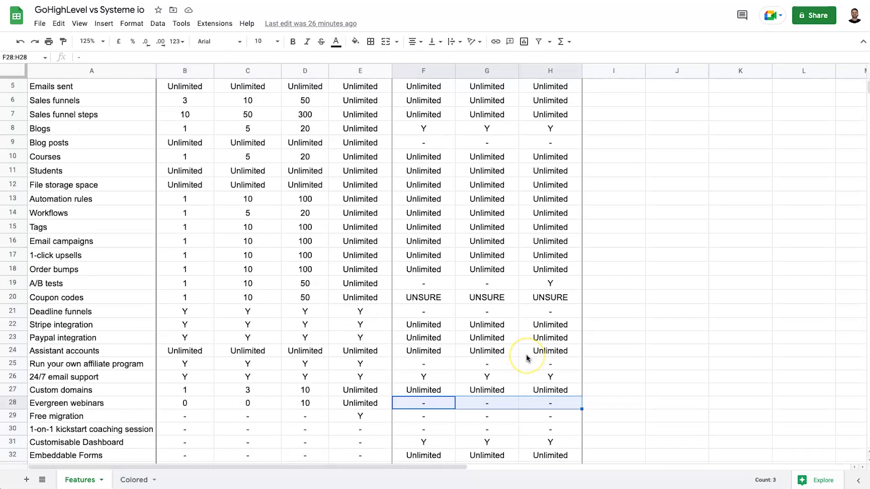
pyautogui.scroll(2, 527, 358)
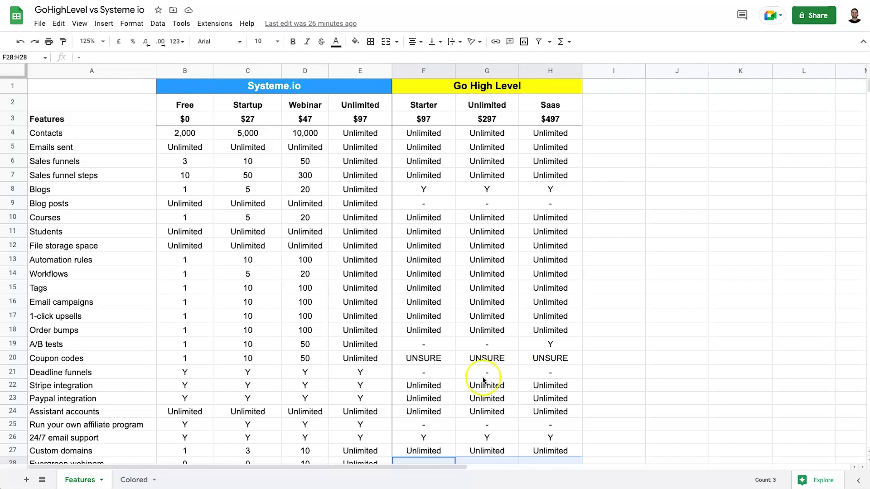
pyautogui.scroll(-3, 480, 382)
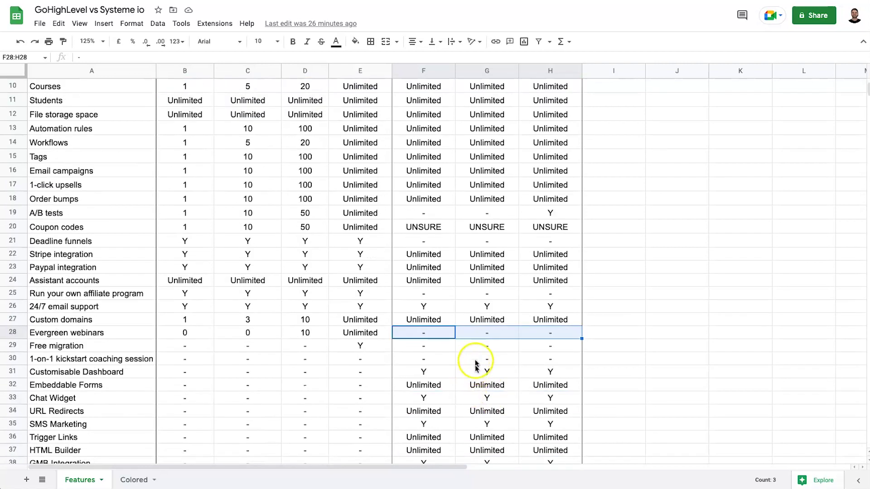
pyautogui.scroll(-1, 445, 367)
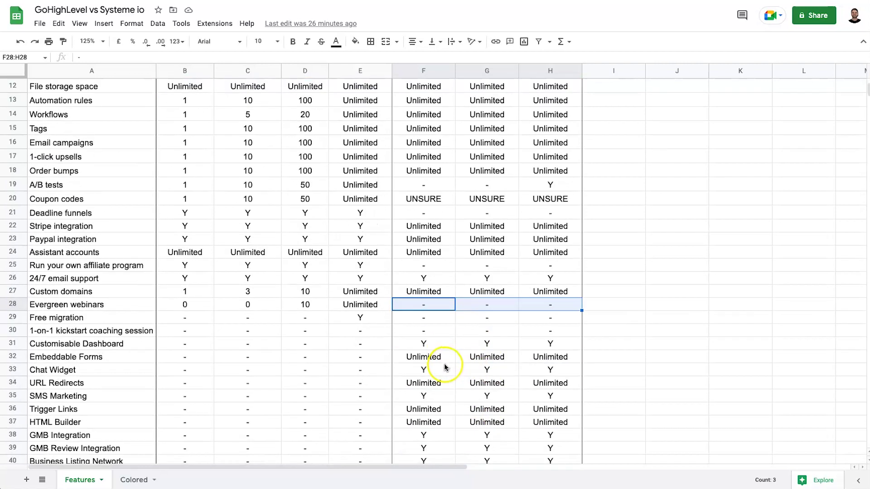
pyautogui.scroll(-2, 444, 365)
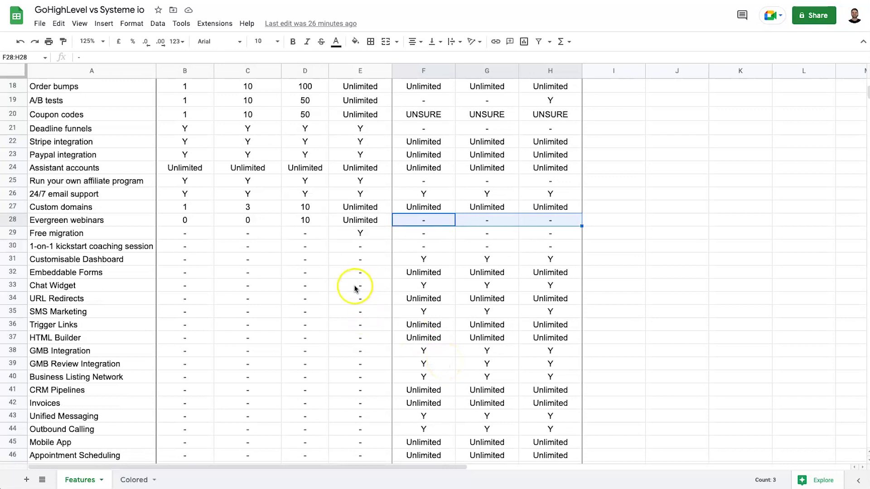
# Look through the remaining feature rows down to Additional Training Courses and select the Customisable Dashboard feature name
pyautogui.scroll(-1, 356, 290)
pyautogui.scroll(-3, 355, 289)
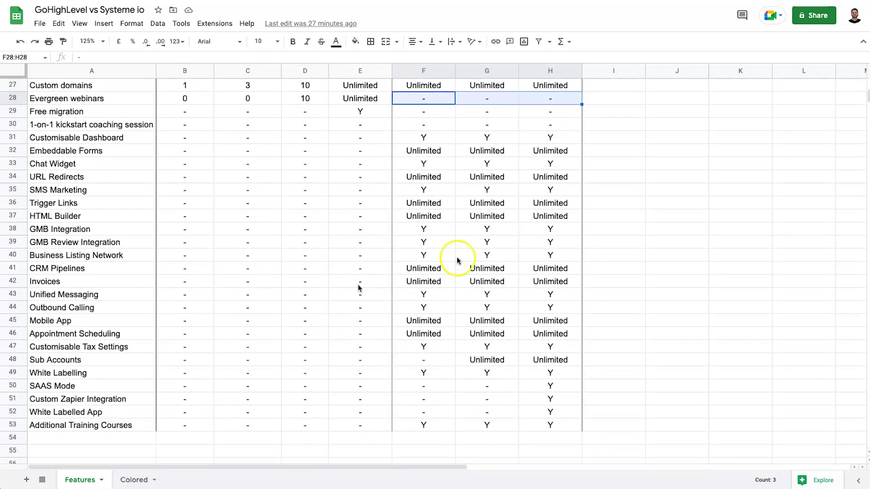
pyautogui.click(75, 138)
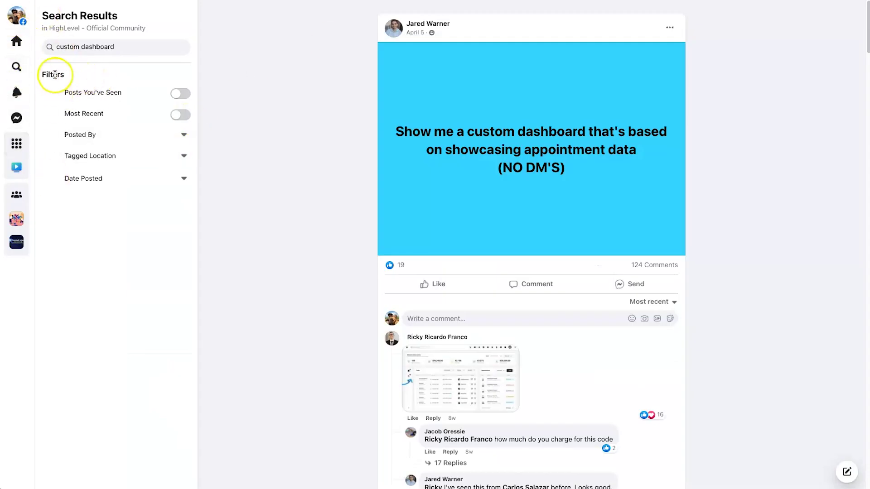
# In the Facebook HighLevel community's custom dashboard results, view the first dashboard image in the comments full size, and close it
pyautogui.scroll(-2, 537, 339)
pyautogui.scroll(-3, 536, 339)
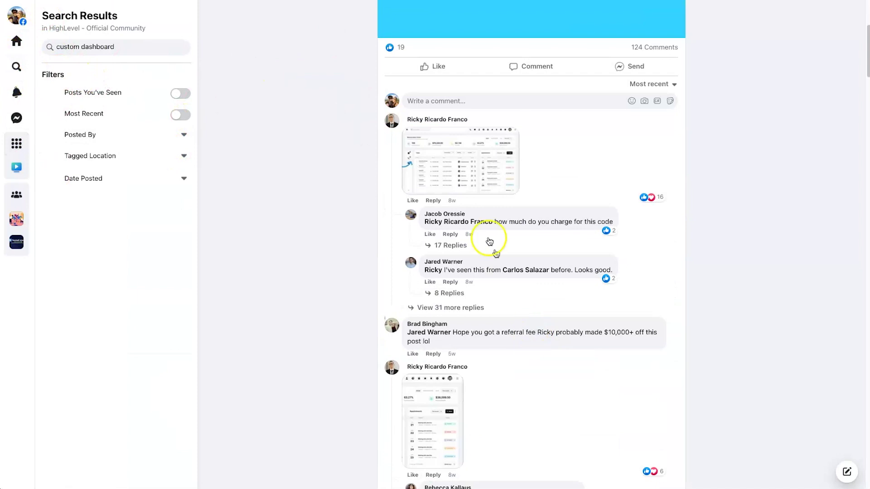
pyautogui.scroll(1, 489, 241)
pyautogui.click(462, 196)
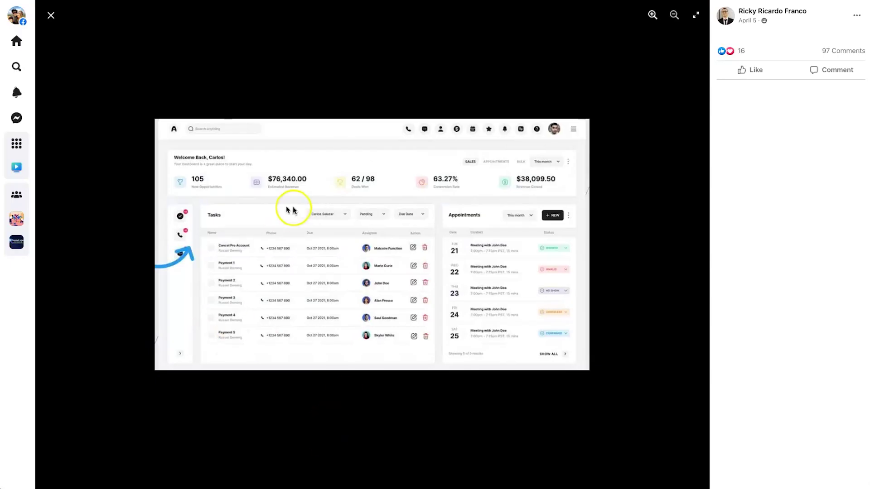
pyautogui.click(51, 15)
# Browse further custom dashboard posts in the community, viewing the Sales Reports dashboard photo at full size along the way
pyautogui.scroll(-10, 398, 278)
pyautogui.scroll(-20, 493, 279)
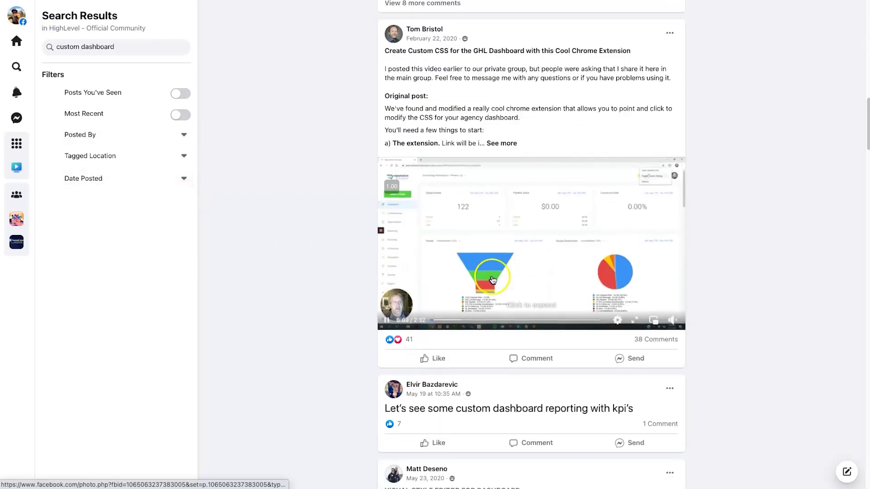
pyautogui.scroll(-10, 492, 279)
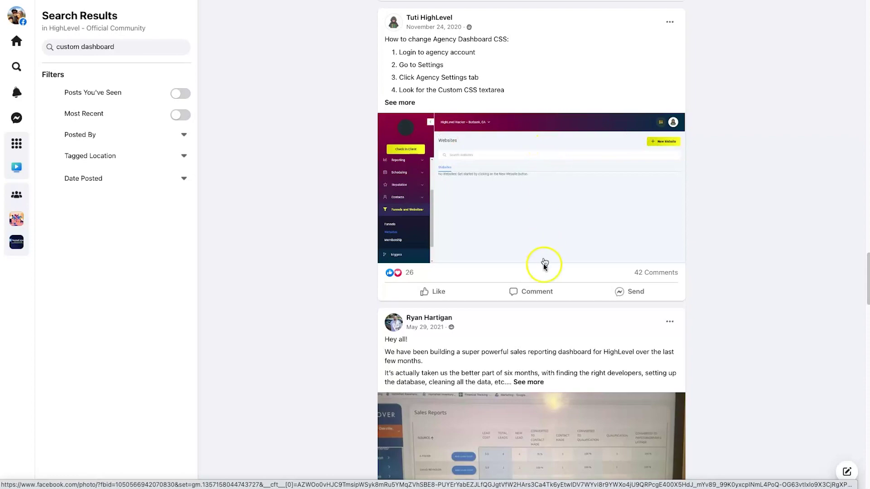
pyautogui.scroll(-5, 544, 261)
pyautogui.click(423, 246)
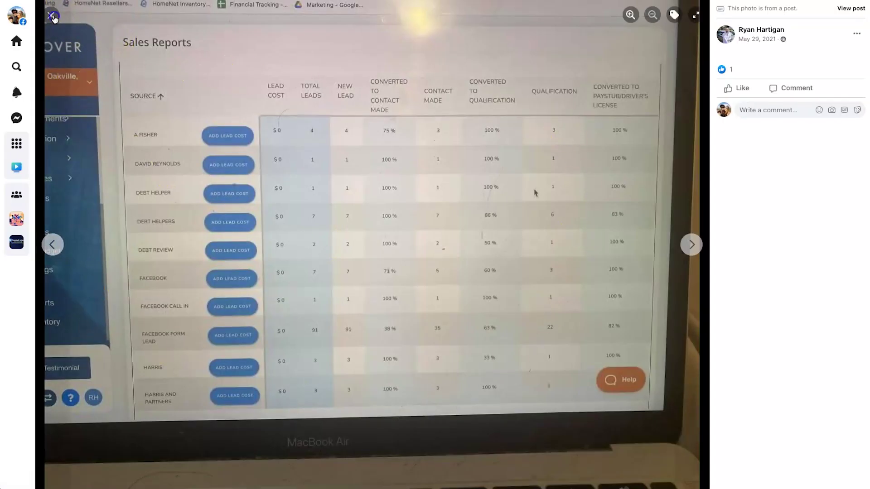
pyautogui.click(51, 15)
pyautogui.scroll(-15, 408, 287)
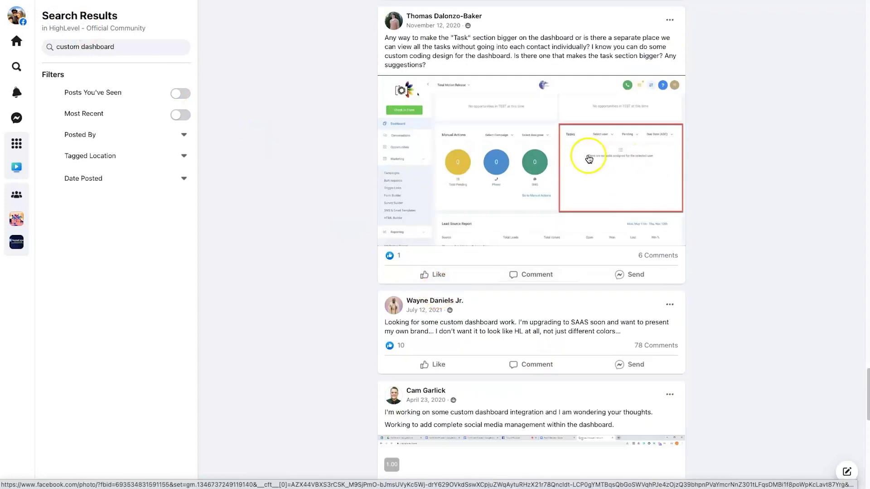
pyautogui.scroll(-14, 584, 168)
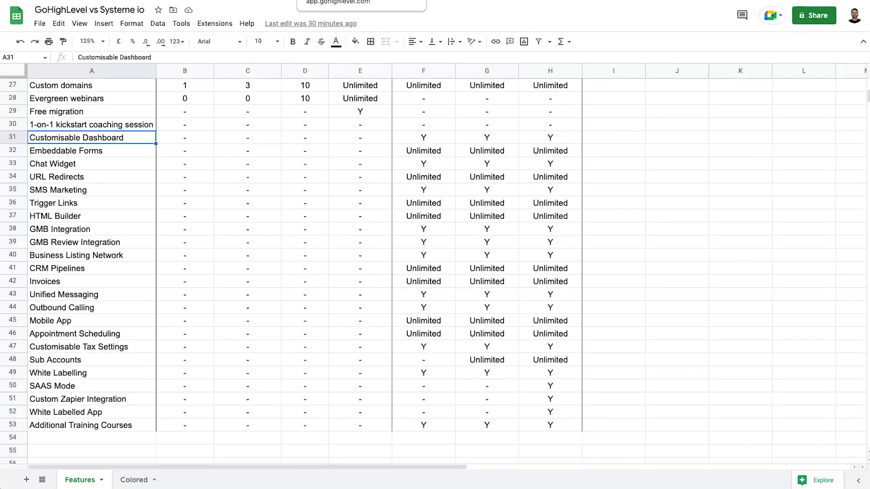
# Switch to the Go High Level app and view its standard dashboard
pyautogui.click(317, 0)
pyautogui.click(217, 0)
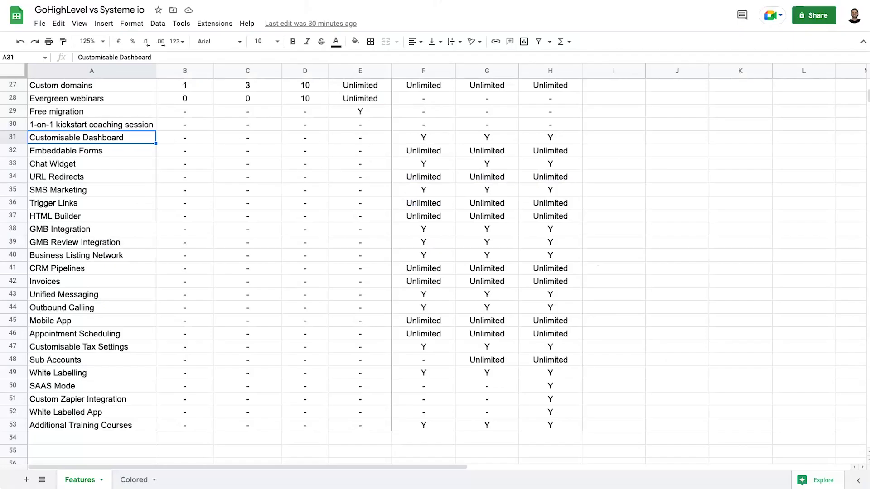
pyautogui.click(589, 0)
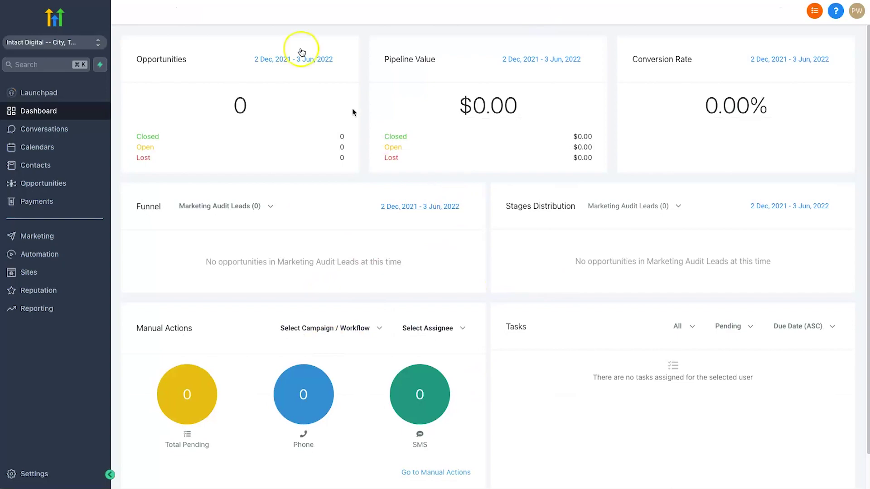
# Return to the comparison spreadsheet and review the feature rows from Embeddable Forms to Trigger Links one by one
pyautogui.click(217, 0)
pyautogui.click(141, 154)
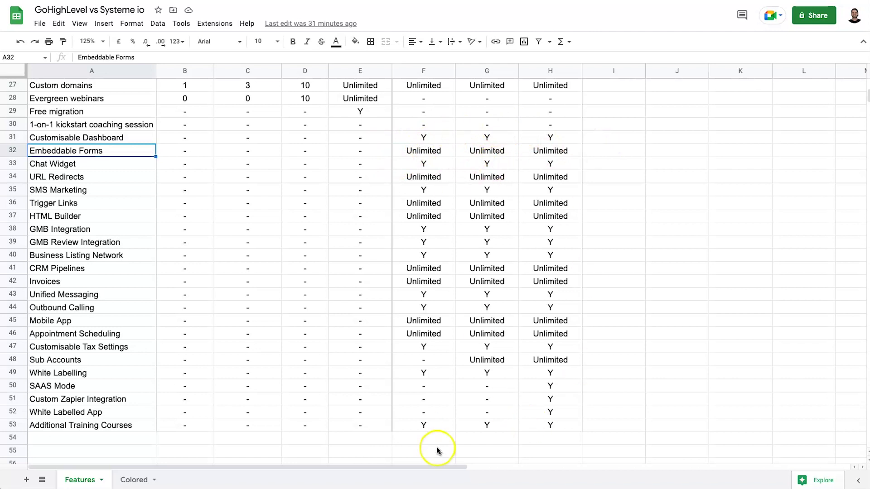
pyautogui.click(133, 160)
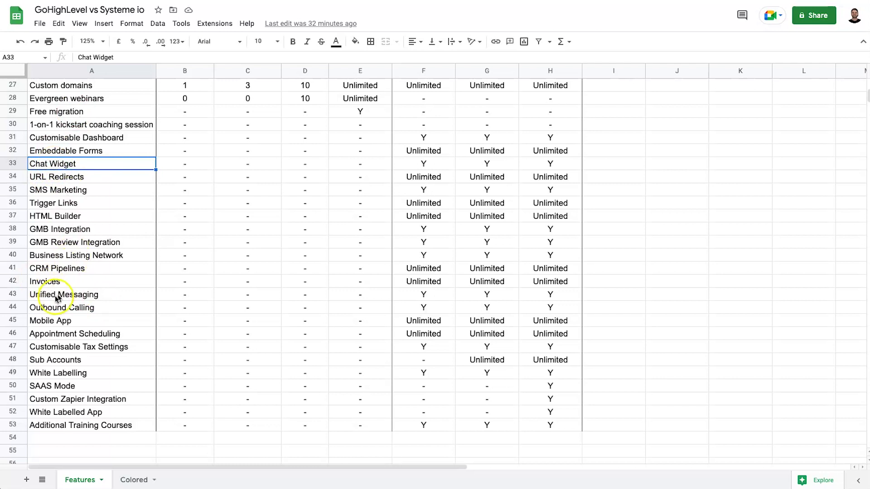
pyautogui.click(81, 177)
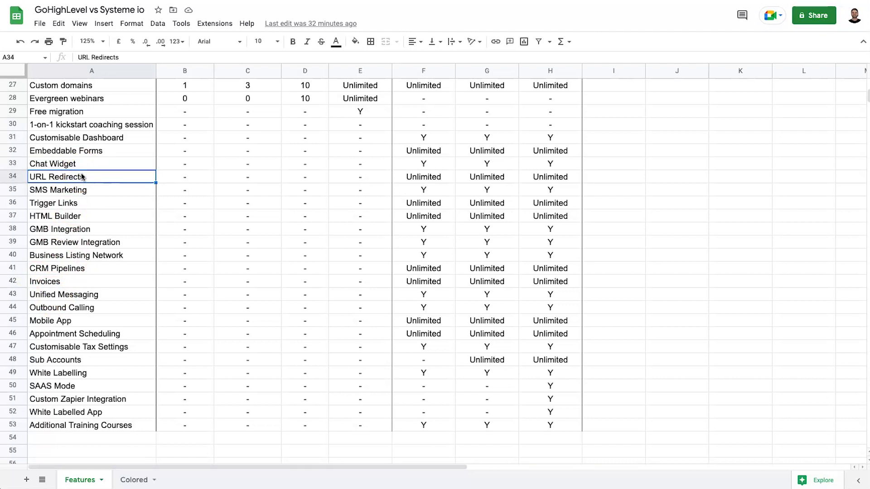
pyautogui.click(69, 191)
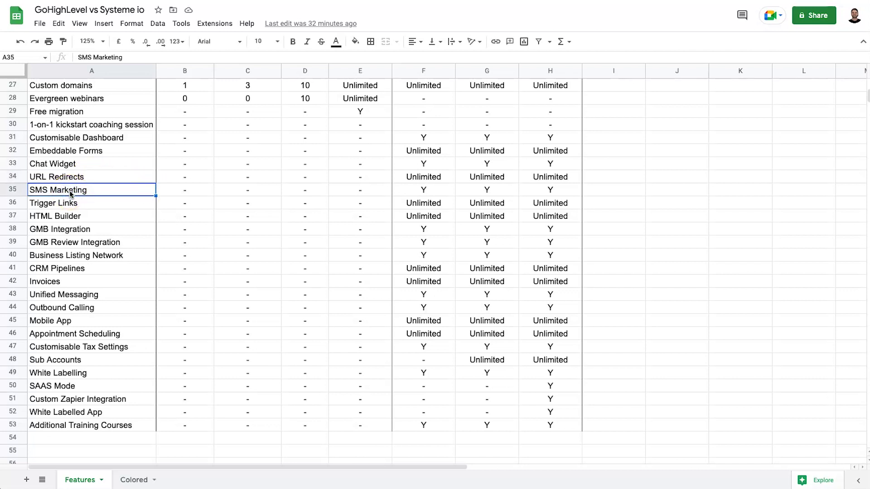
pyautogui.click(75, 204)
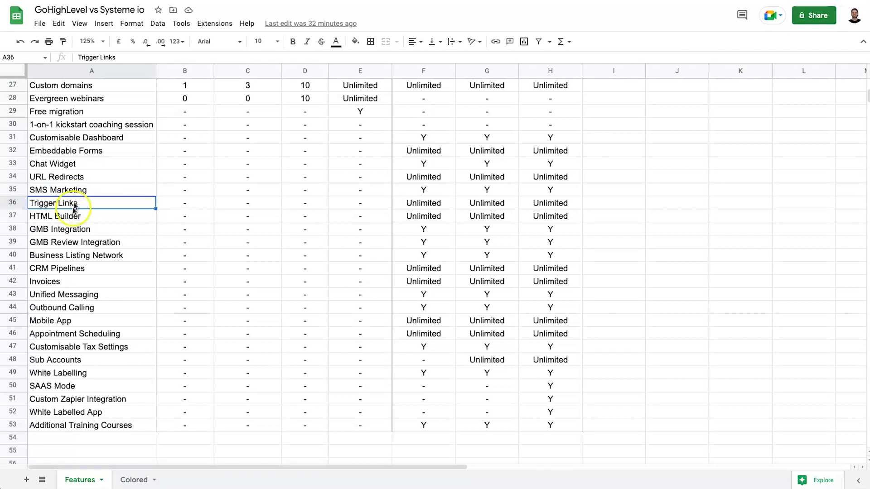
# Review the HTML Builder, GMB Integration, GMB Review Integration and Business Listing Network rows one by one
pyautogui.click(76, 217)
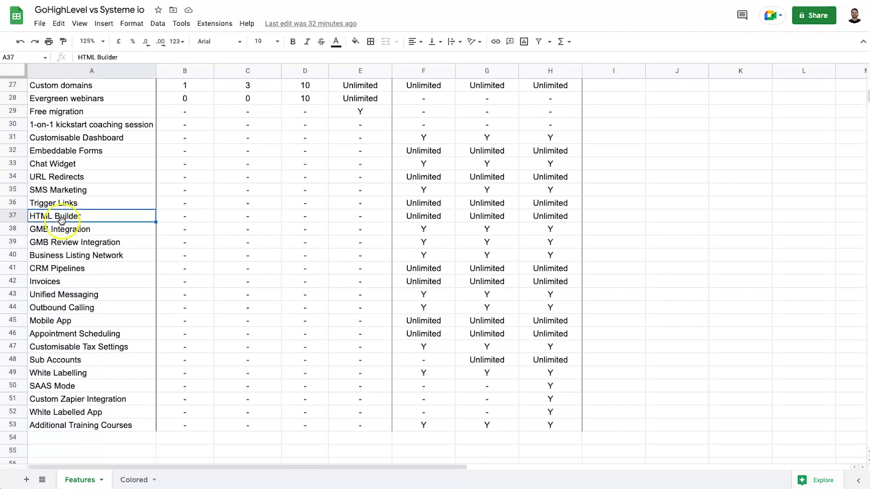
pyautogui.click(83, 230)
pyautogui.click(77, 216)
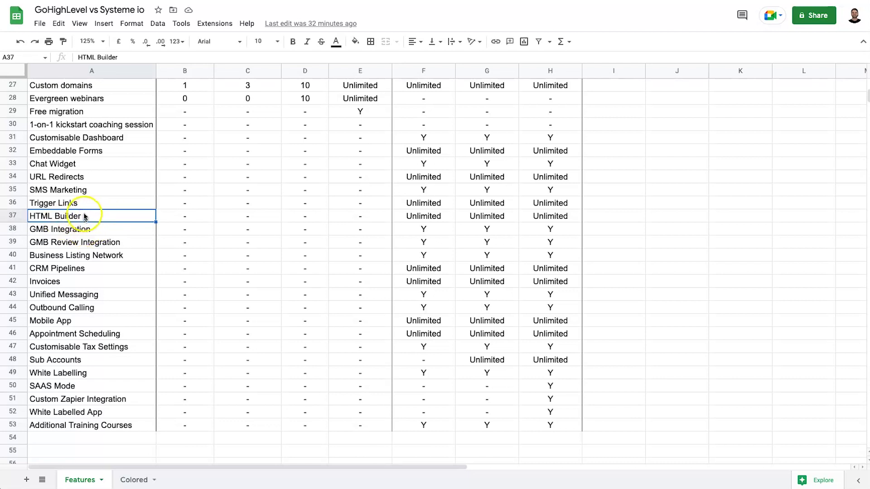
pyautogui.click(101, 231)
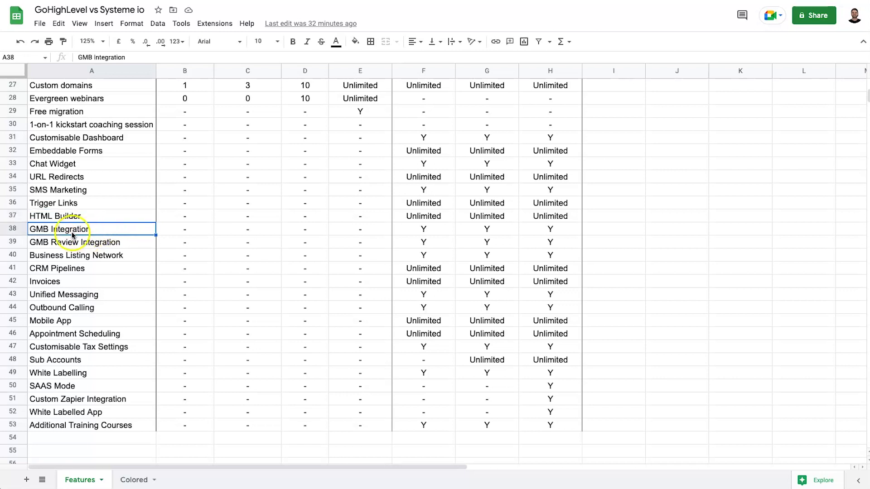
pyautogui.click(61, 243)
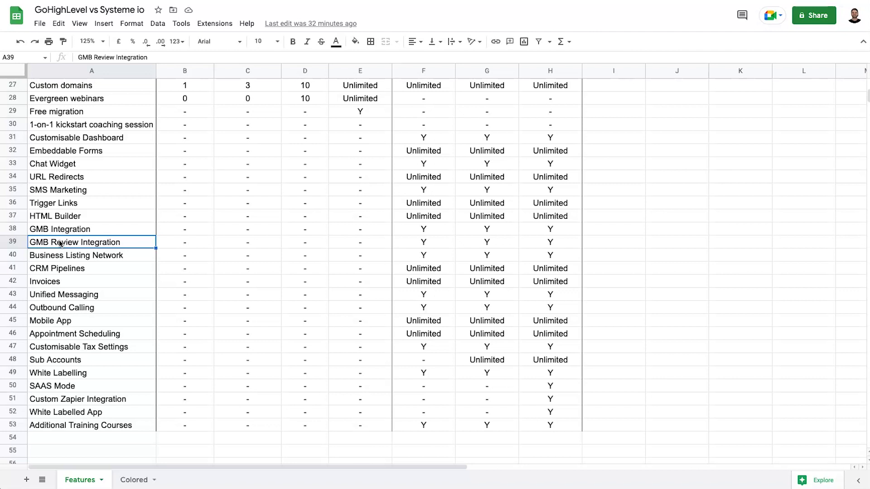
pyautogui.click(63, 256)
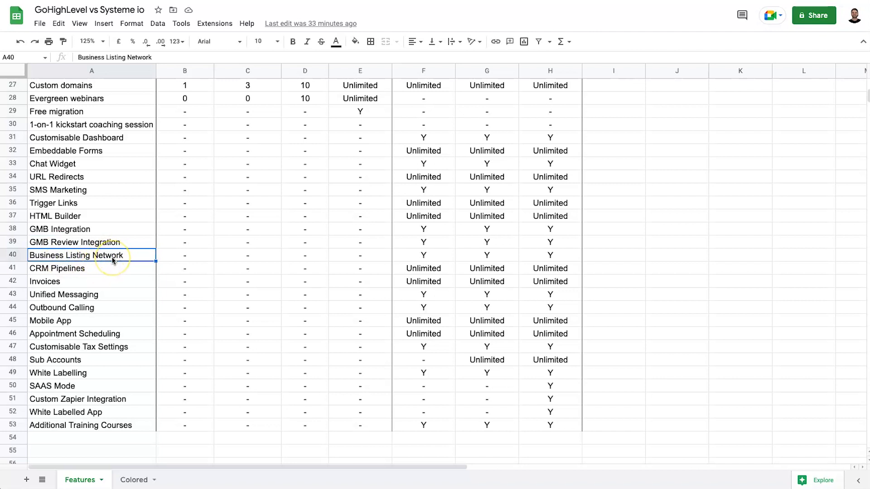
# Review the feature rows from CRM Pipelines to Customisable Tax Settings, selecting the feature names in turn
pyautogui.click(88, 269)
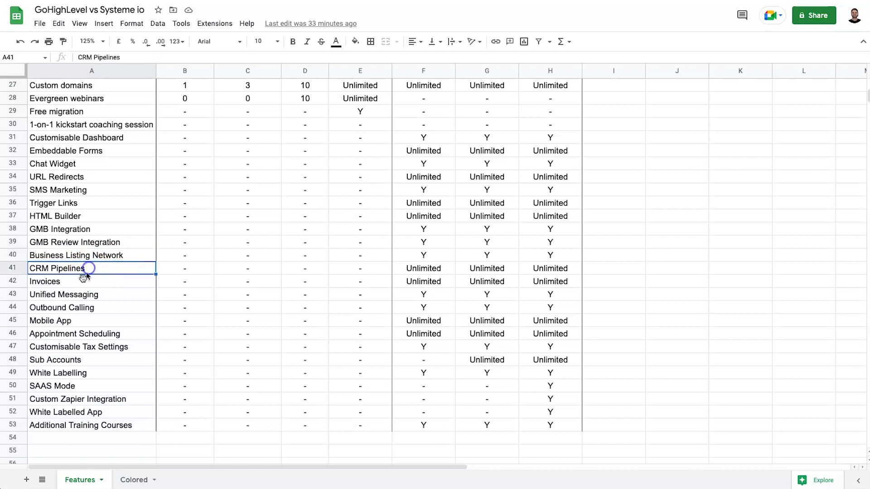
pyautogui.click(61, 284)
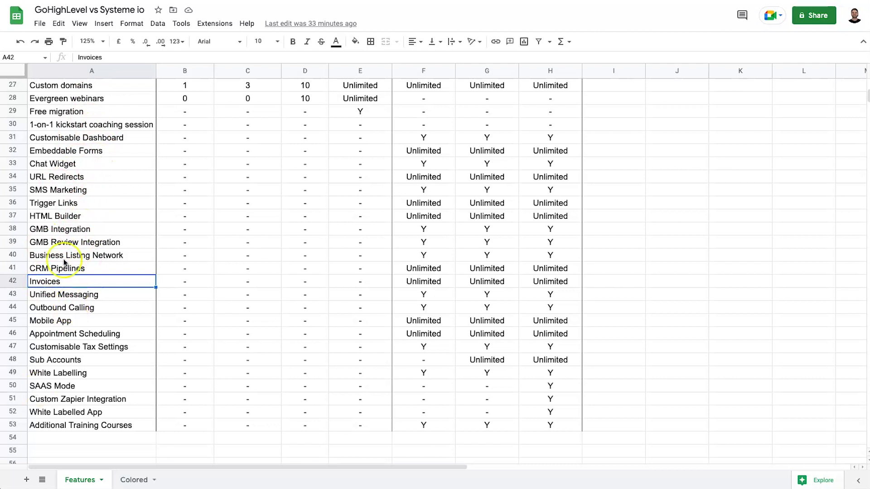
pyautogui.click(85, 295)
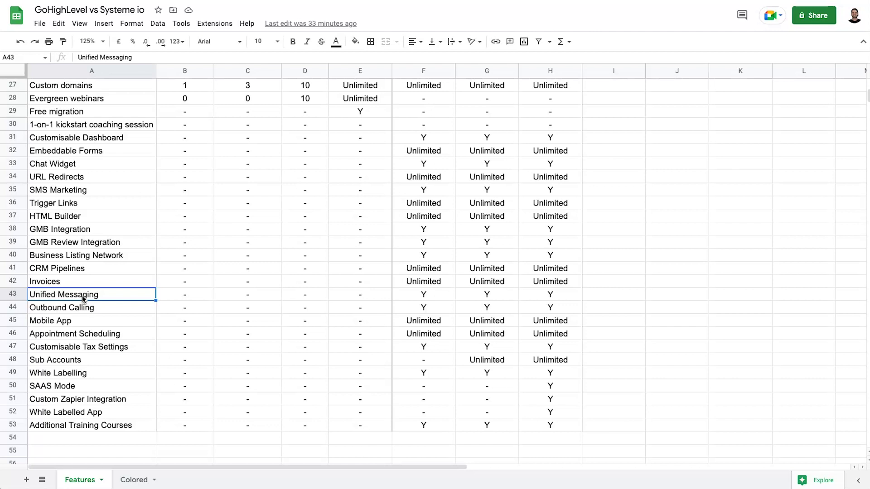
pyautogui.click(96, 312)
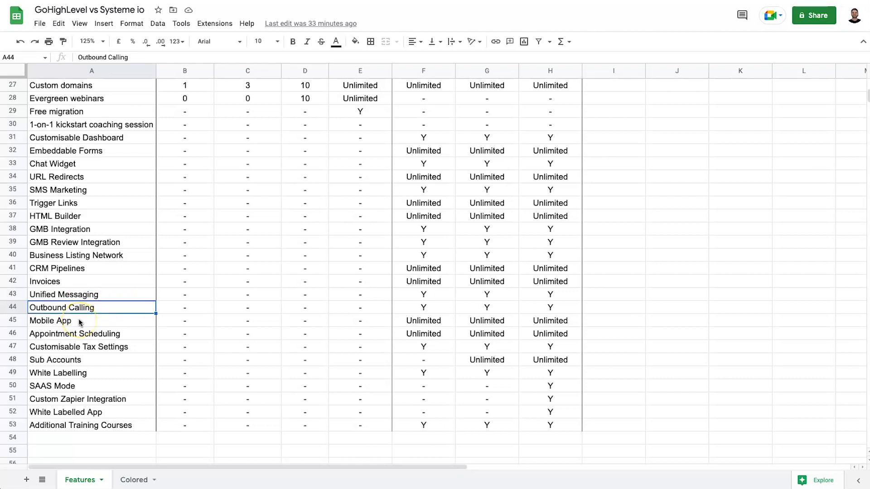
pyautogui.click(80, 322)
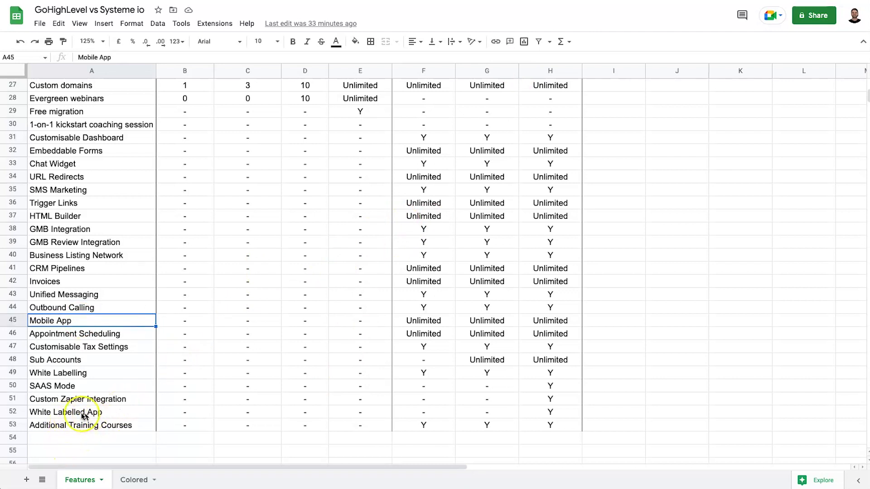
pyautogui.click(81, 347)
# Compare the Sub Accounts row between the Go High Level Starter and Unlimited plans
pyautogui.click(88, 363)
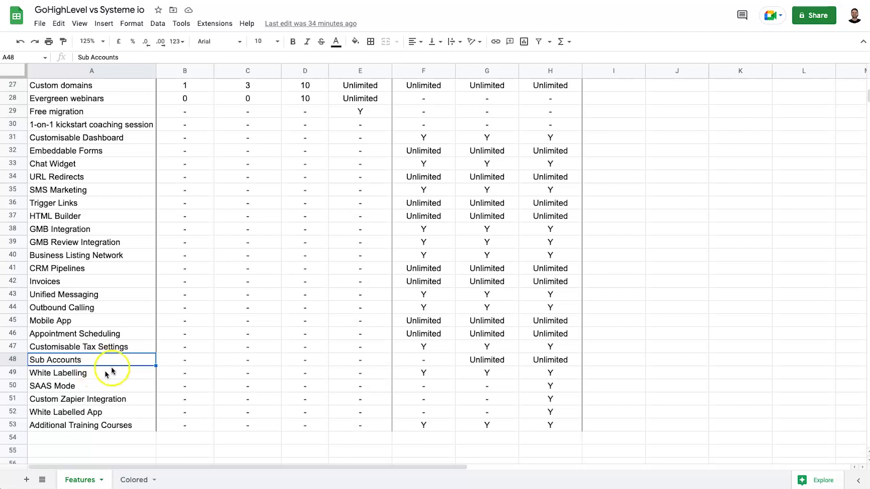
pyautogui.click(411, 367)
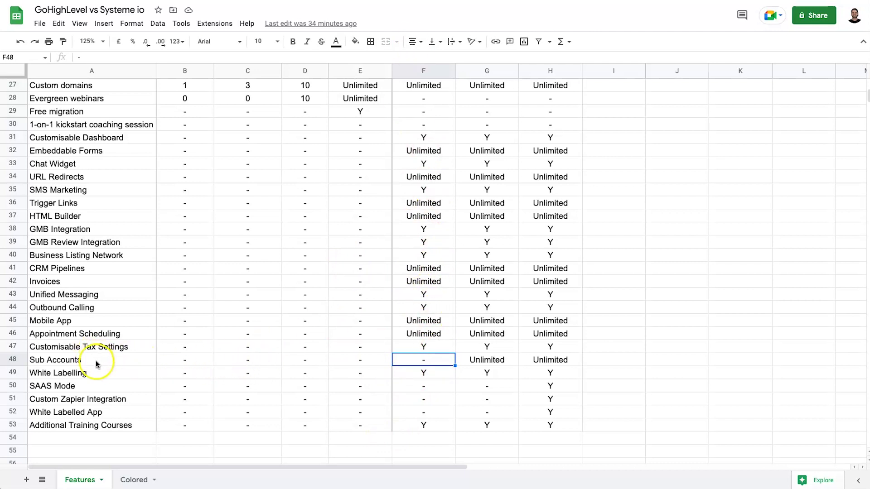
pyautogui.click(475, 359)
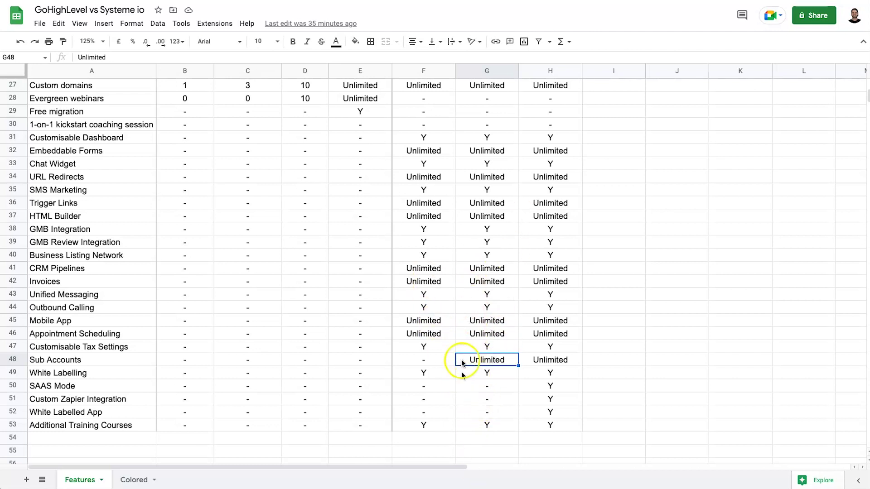
pyautogui.click(68, 360)
# Review the White Labelling, SAAS Mode, Custom Zapier Integration and White Labelled App rows one by one
pyautogui.click(68, 373)
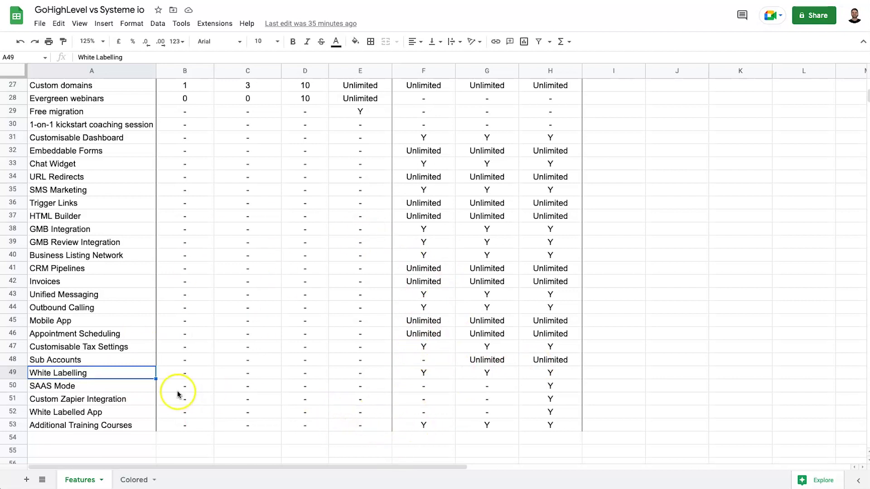
pyautogui.click(121, 386)
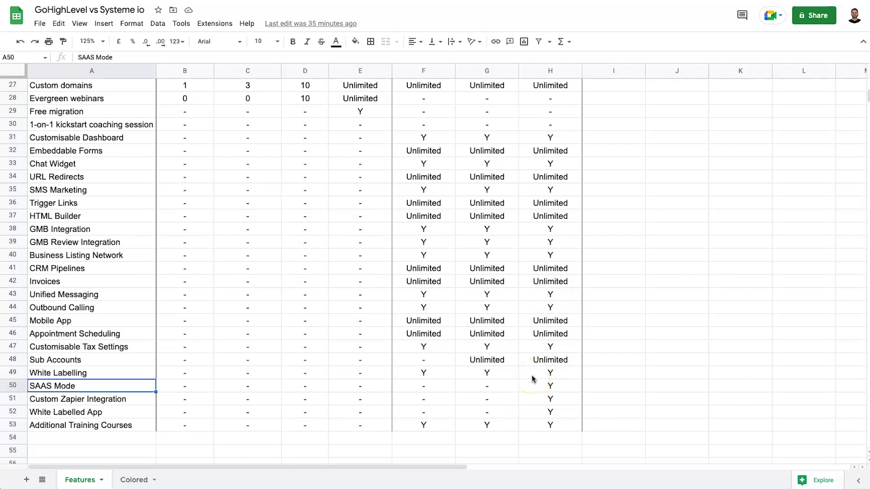
pyautogui.click(123, 401)
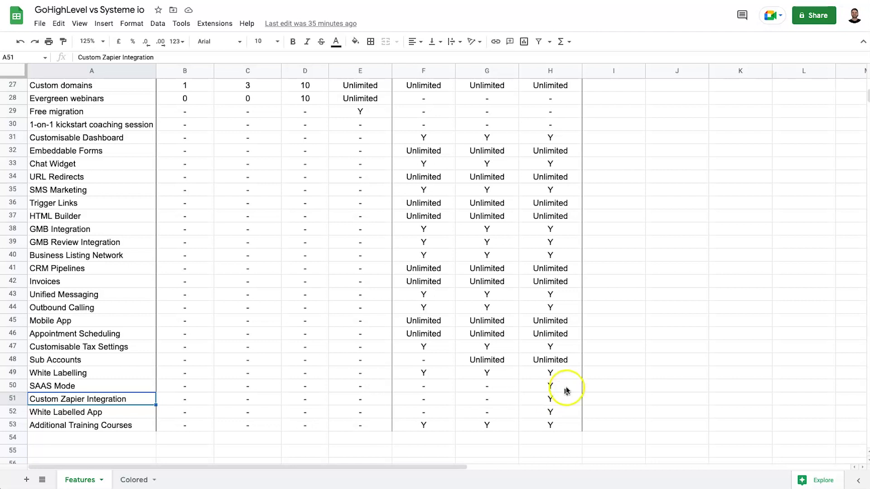
pyautogui.click(77, 413)
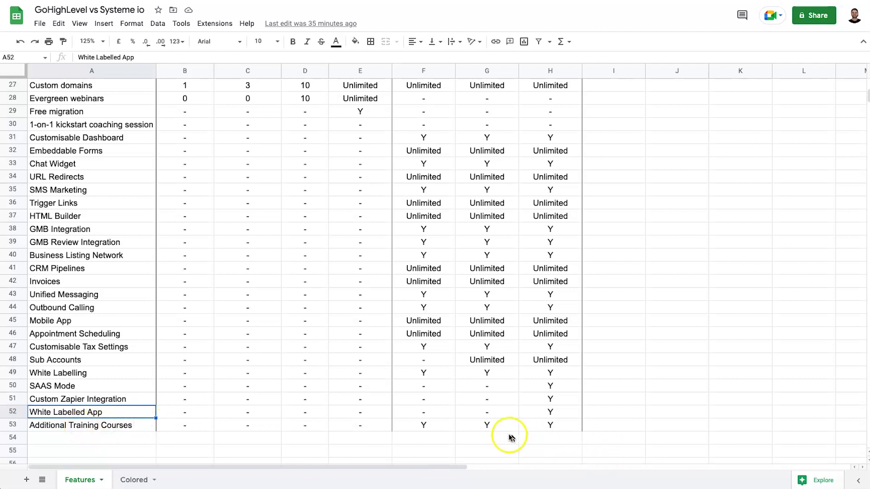
# Highlight the three Go High Level cells in the Additional Training Courses row
pyautogui.moveTo(423, 426); pyautogui.dragTo(542, 425)
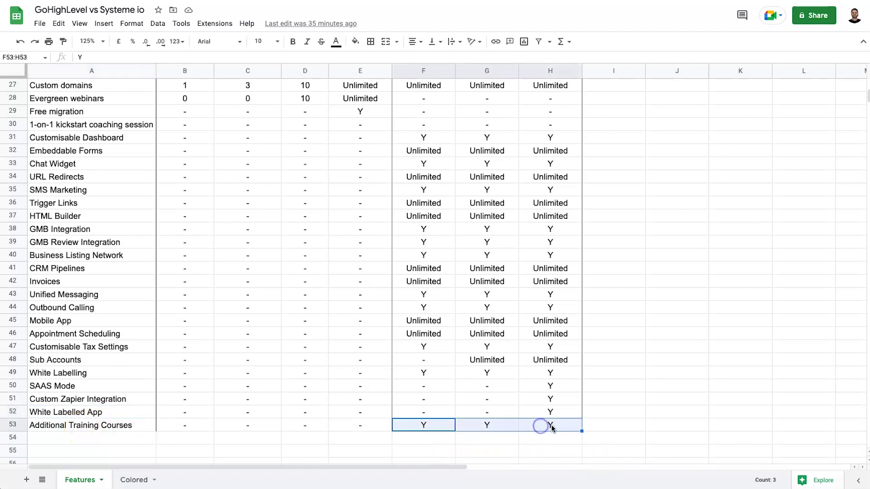
pyautogui.click(550, 427)
pyautogui.click(548, 437)
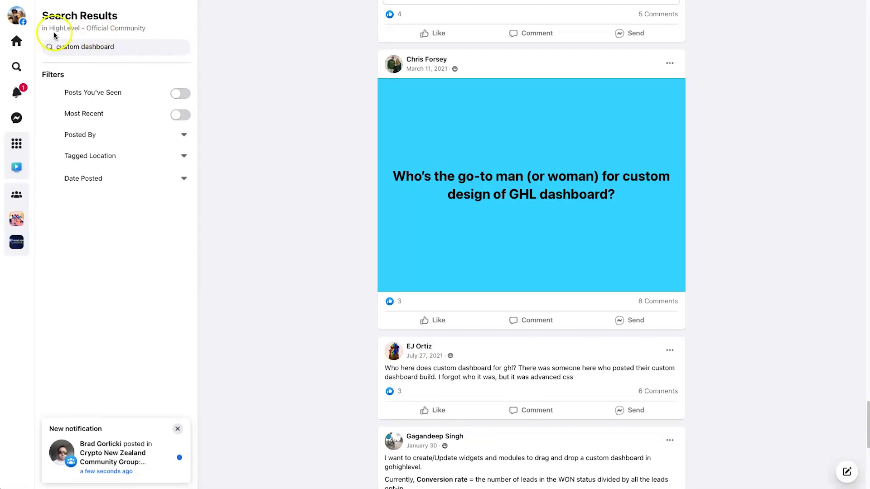
# Open the HighLevel - Official Community group and examine its membership growth and posting activity
pyautogui.click(56, 28)
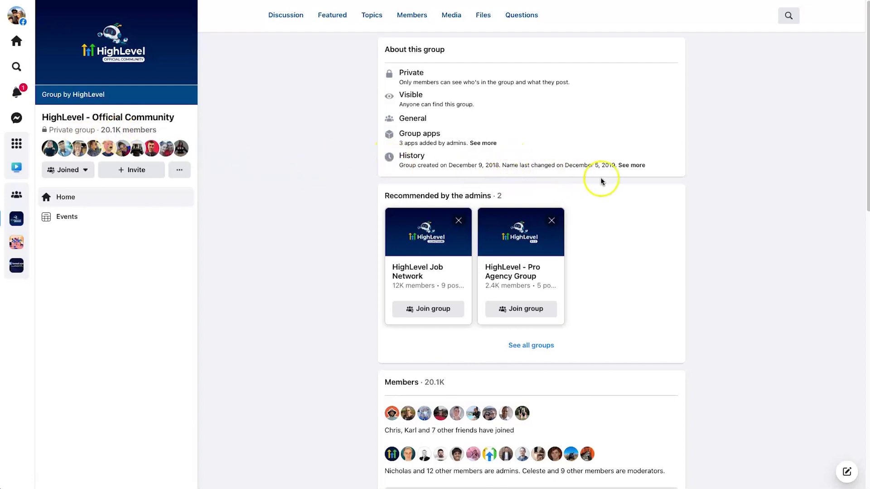
pyautogui.scroll(-7, 530, 290)
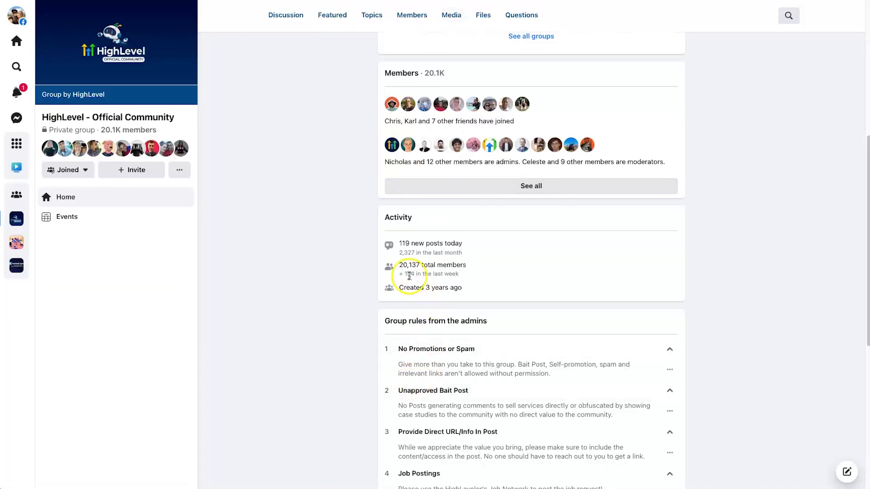
pyautogui.doubleClick(409, 274)
pyautogui.click(426, 278)
pyautogui.click(436, 279)
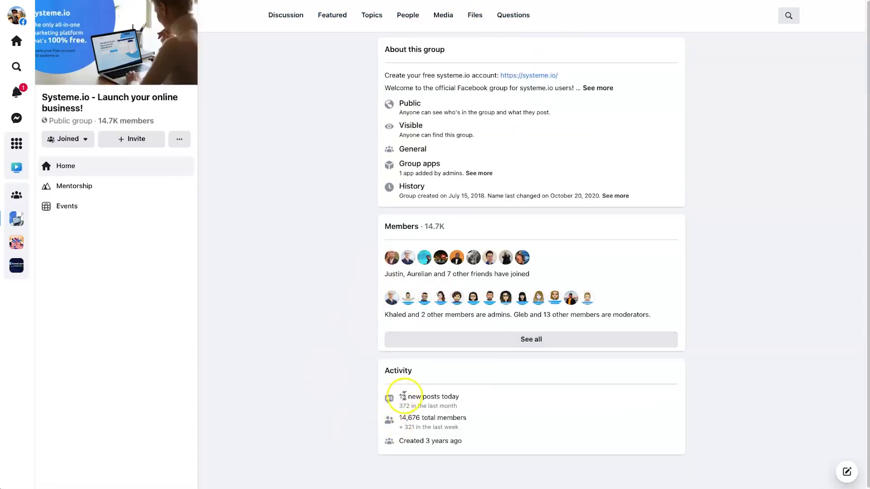
# Examine the Systeme.io Facebook group's activity figures, highlighting the number of new posts today
pyautogui.moveTo(401, 397); pyautogui.dragTo(474, 398)
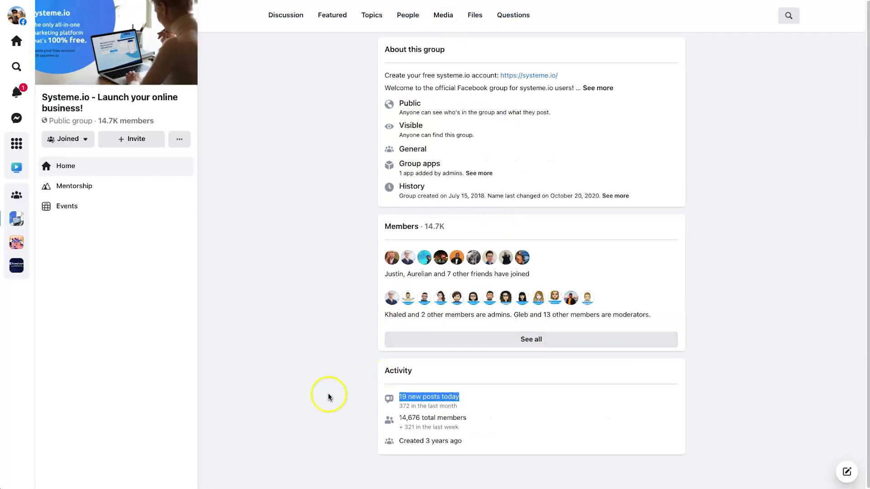
pyautogui.click(329, 397)
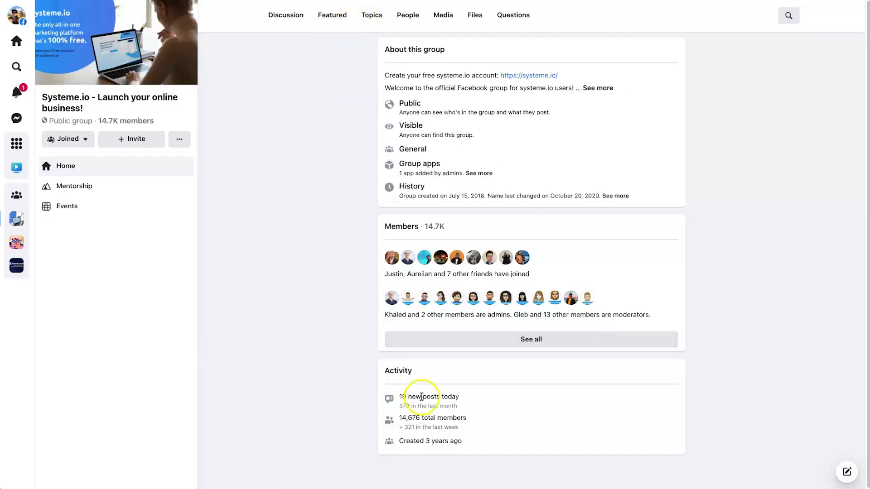
pyautogui.moveTo(400, 396); pyautogui.dragTo(436, 394)
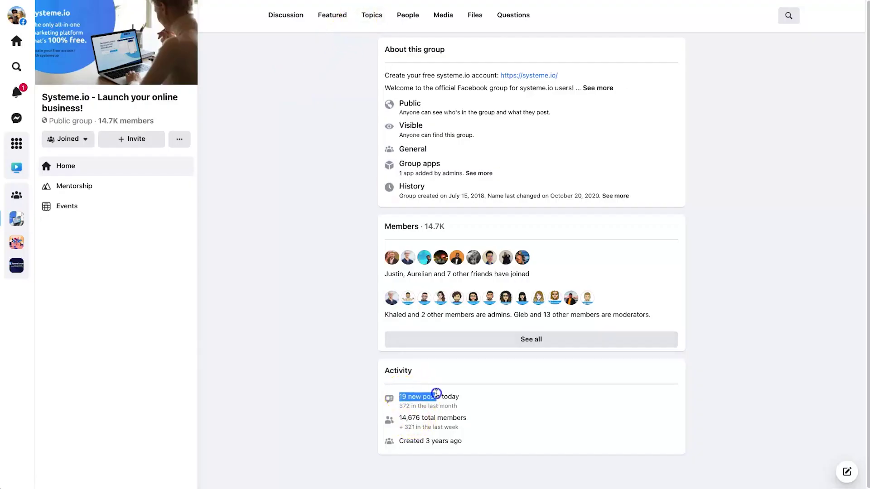
pyautogui.click(450, 399)
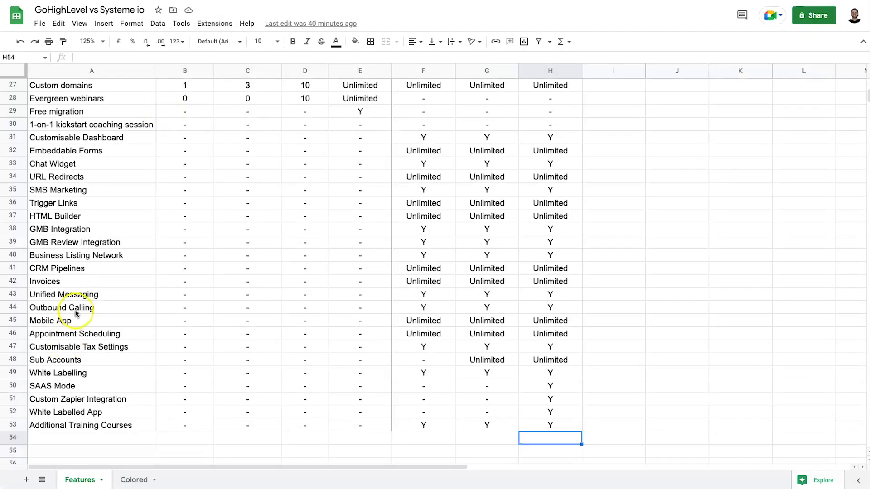
# Return to the comparison spreadsheet and review the Systeme.io Free, Startup, Webinar and Unlimited plan columns
pyautogui.scroll(9, 210, 310)
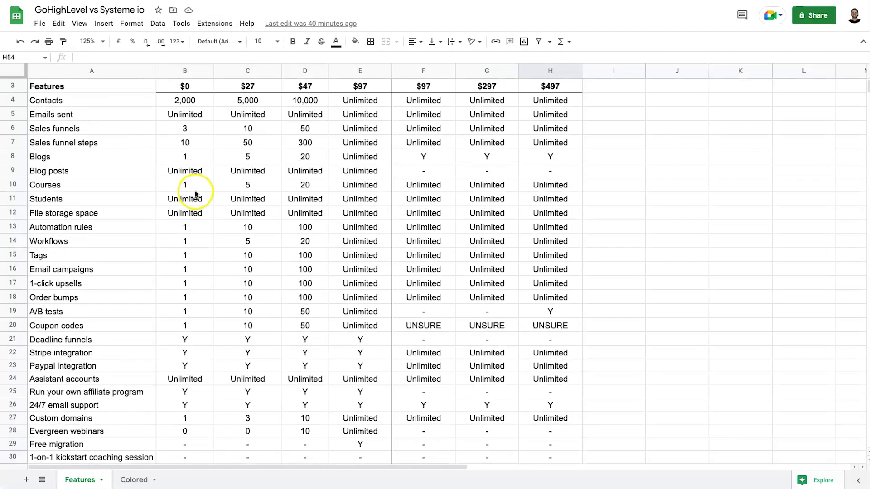
pyautogui.click(176, 115)
pyautogui.moveTo(183, 101); pyautogui.dragTo(189, 386)
pyautogui.click(186, 185)
pyautogui.moveTo(233, 110); pyautogui.dragTo(258, 315)
pyautogui.moveTo(297, 86)
pyautogui.mouseDown()
pyautogui.moveTo(295, 134)
pyautogui.moveTo(303, 87)
pyautogui.mouseUp()
pyautogui.click(299, 116)
pyautogui.moveTo(348, 105); pyautogui.dragTo(353, 252)
pyautogui.click(352, 256)
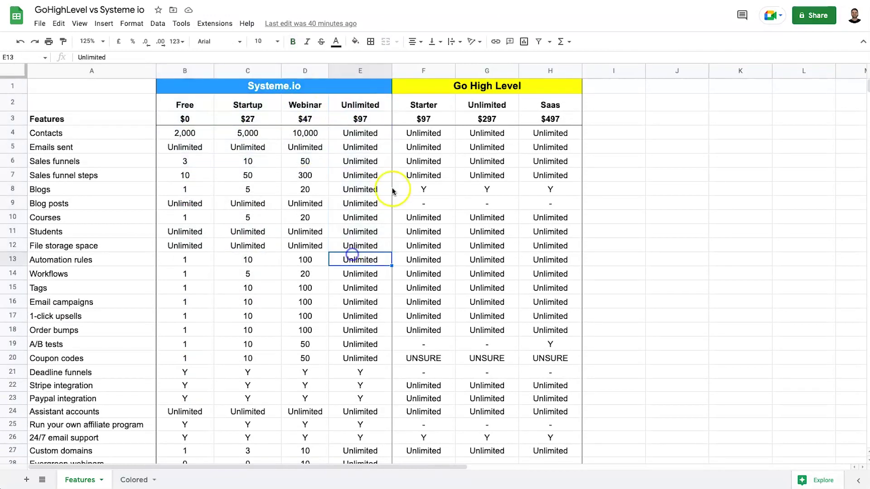
# Review the Go High Level Starter, Unlimited and Saas plan columns, highlighting each one in turn
pyautogui.moveTo(419, 108); pyautogui.dragTo(405, 257)
pyautogui.moveTo(484, 104); pyautogui.dragTo(480, 260)
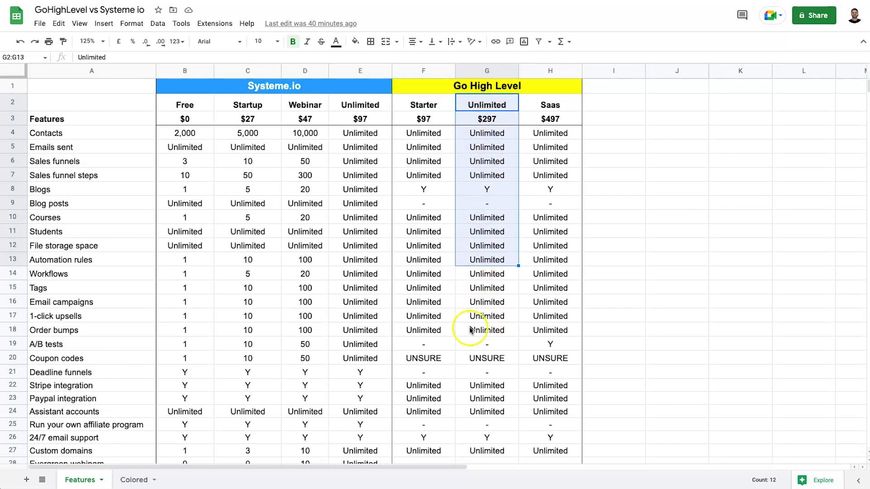
pyautogui.click(473, 300)
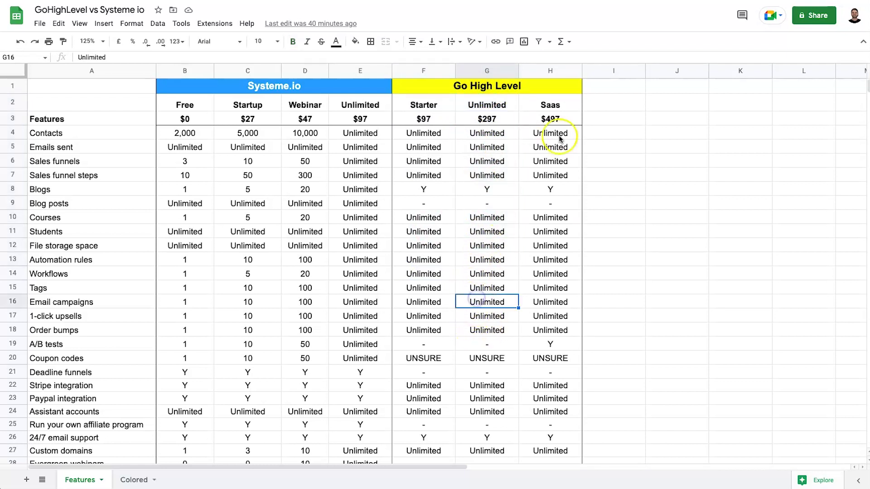
pyautogui.moveTo(550, 107); pyautogui.dragTo(562, 241)
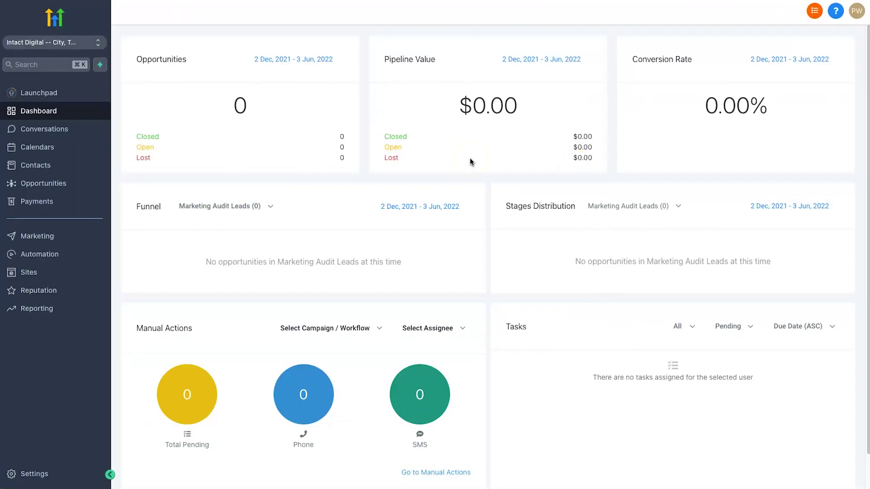
# Switch to the GoHighLevel app and inspect the sub-account switcher and the dashboard widgets
pyautogui.click(75, 42)
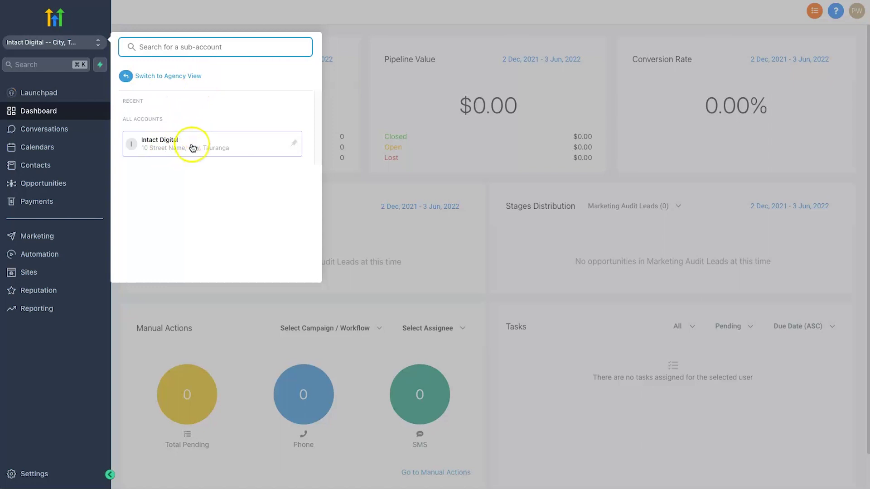
pyautogui.click(513, 188)
pyautogui.scroll(-1, 366, 178)
pyautogui.scroll(1, 365, 178)
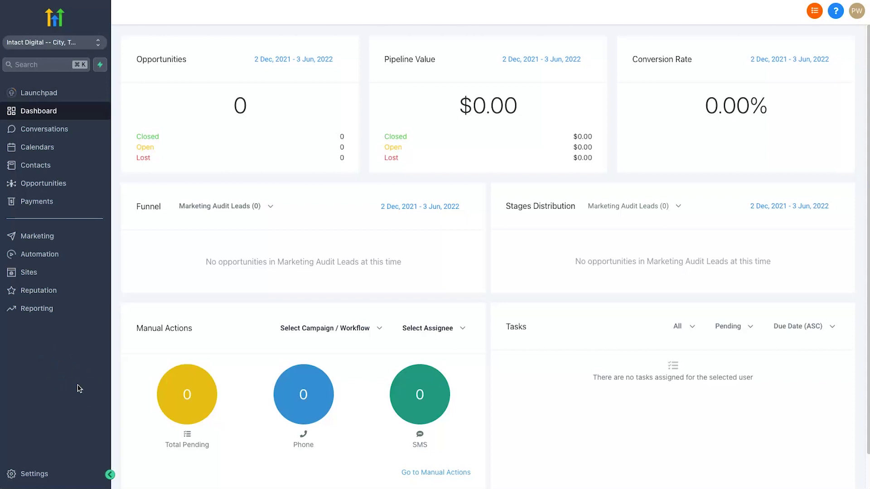
pyautogui.click(224, 55)
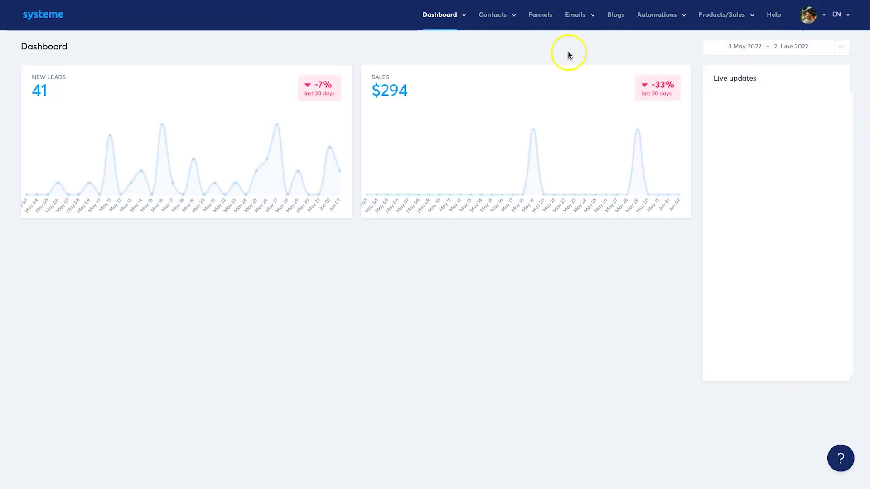
# Switch to the Systeme.io app and look through its Dashboard, Contacts and Emails options
pyautogui.moveTo(429, 15)
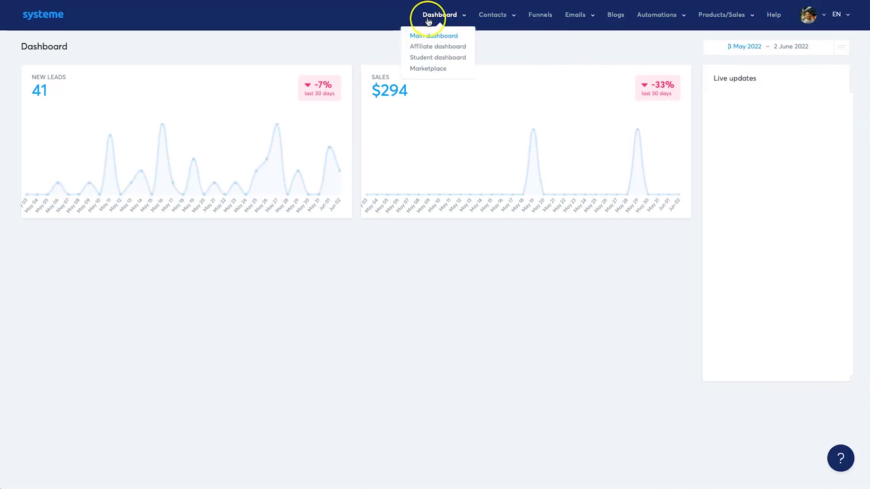
pyautogui.click(447, 42)
pyautogui.click(449, 57)
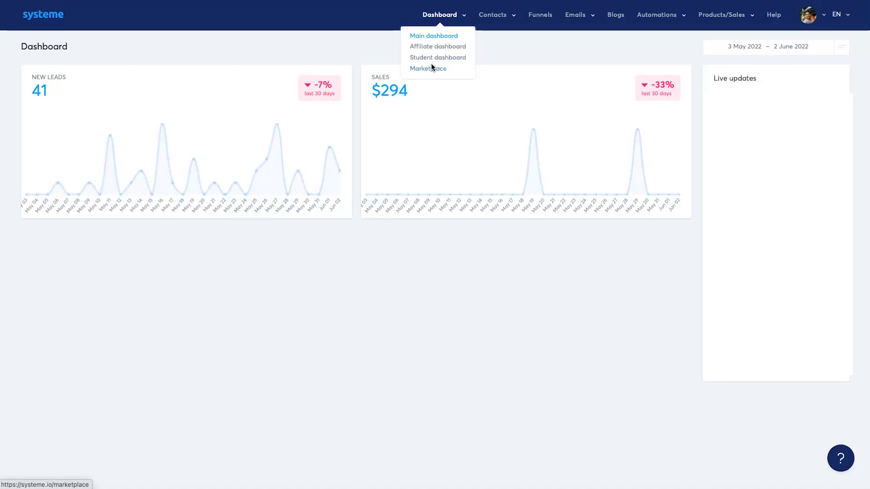
pyautogui.click(489, 16)
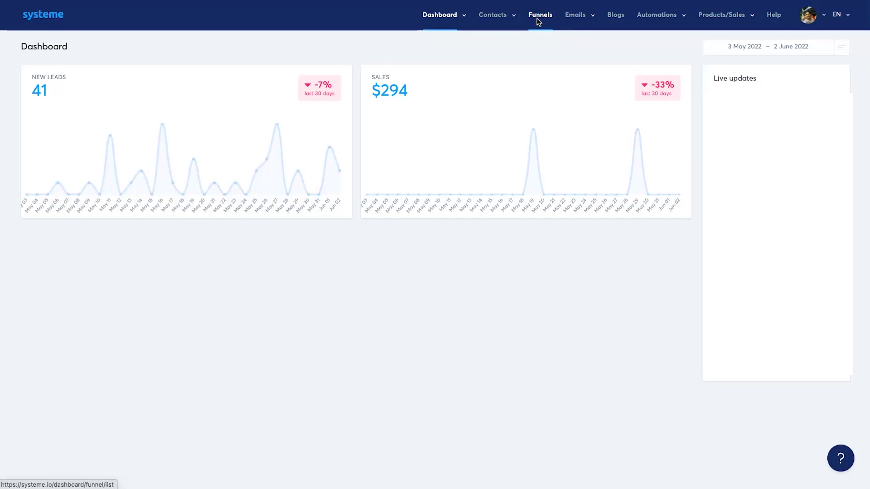
pyautogui.click(581, 21)
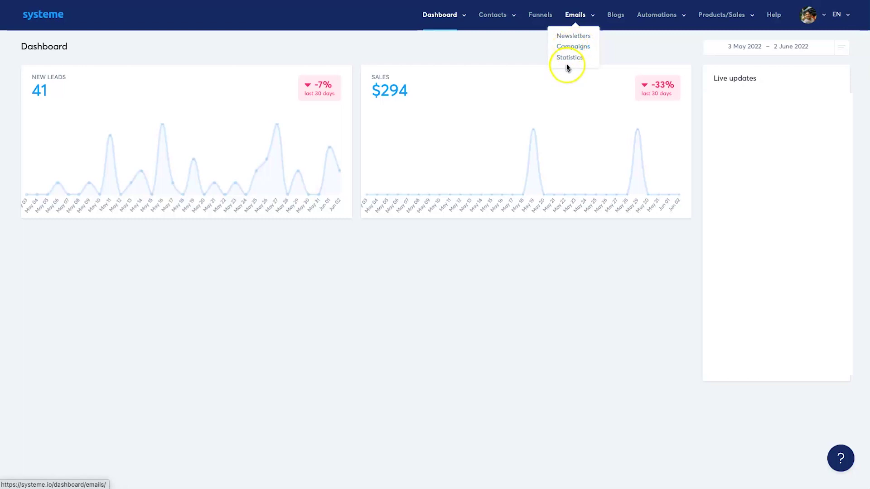
# Look through Systeme.io's Blogs, Automations rules and workflows, and Products/Sales options
pyautogui.click(615, 17)
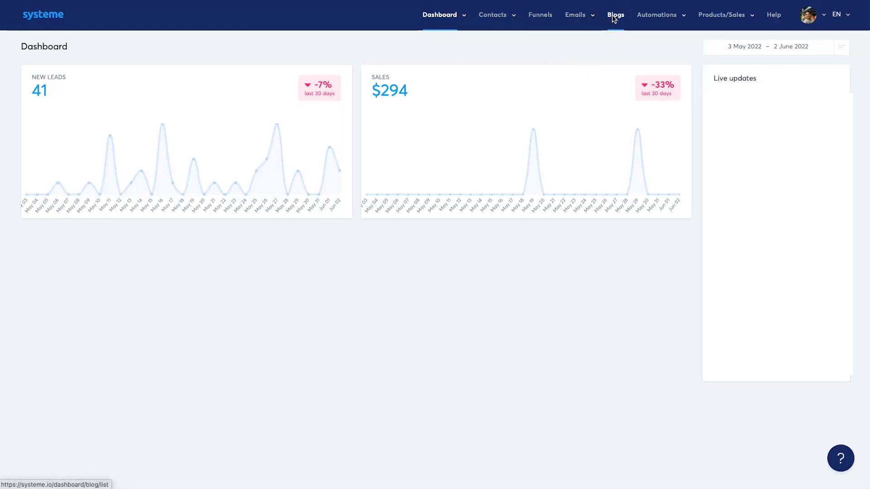
pyautogui.click(615, 18)
pyautogui.click(652, 15)
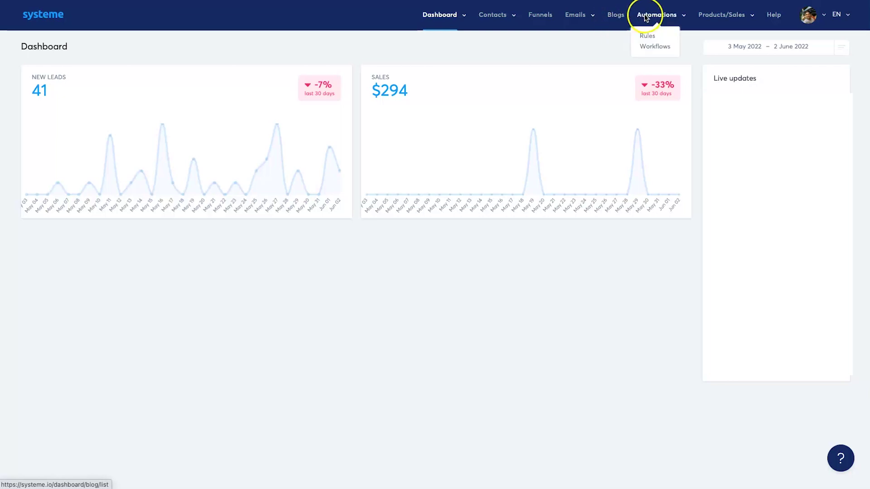
pyautogui.click(651, 37)
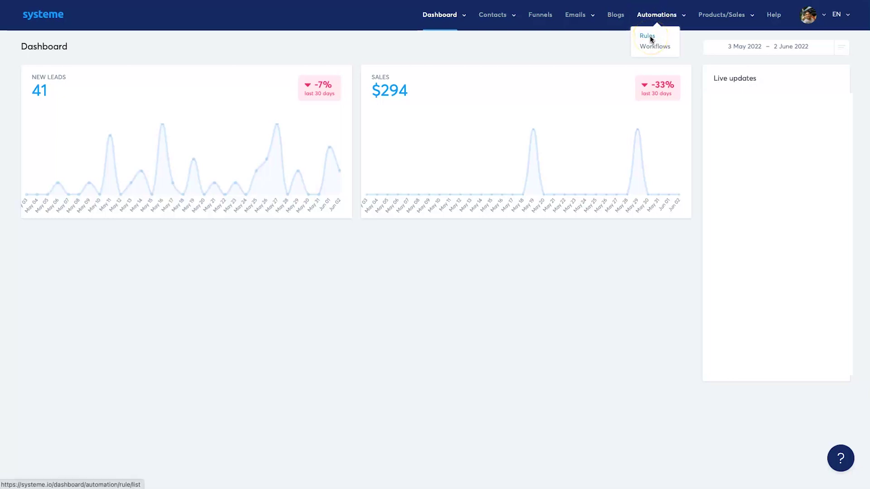
pyautogui.click(652, 47)
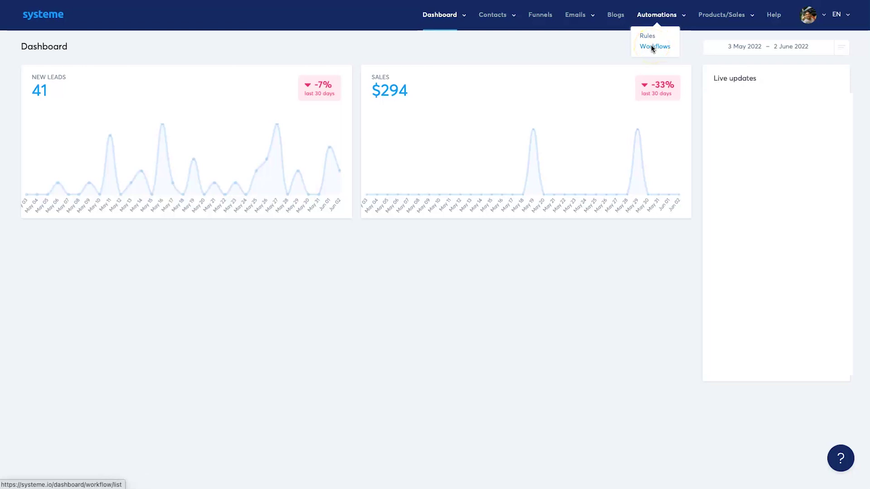
pyautogui.click(709, 18)
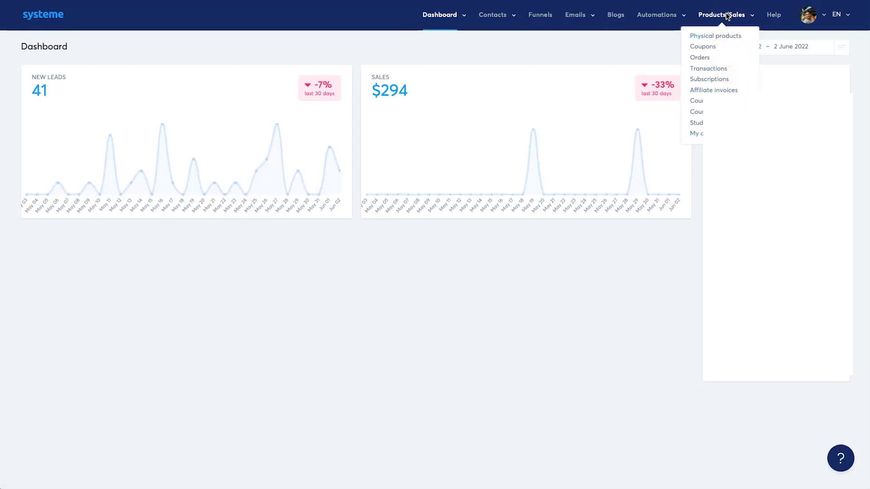
pyautogui.moveTo(812, 14)
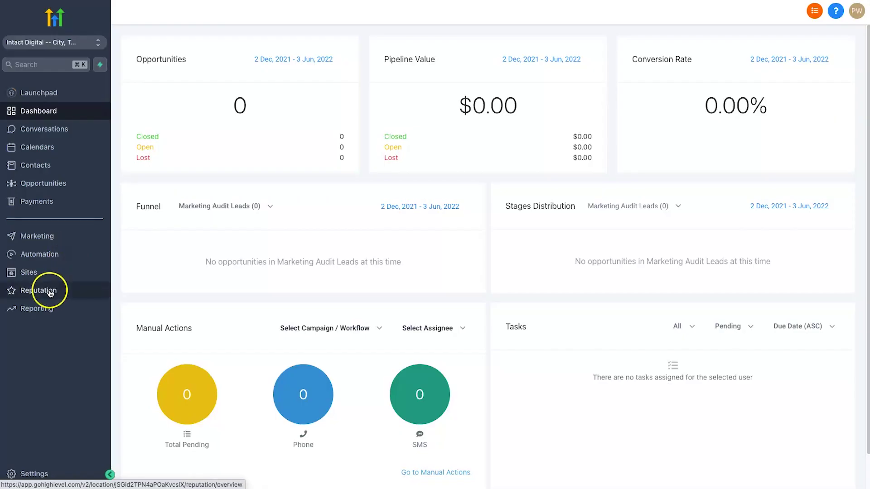
# Switch to the GoHighLevel app, open its Sites section and look through the Memberships, Forms and Surveys options
pyautogui.click(52, 275)
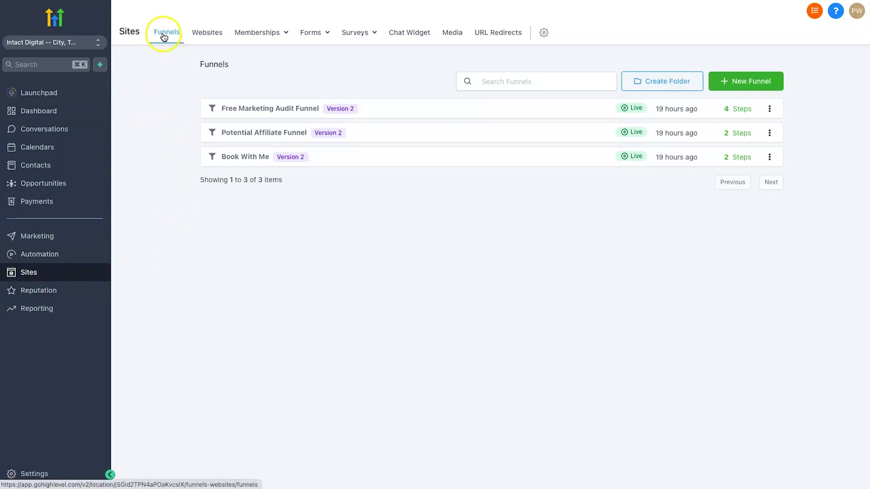
pyautogui.moveTo(237, 36)
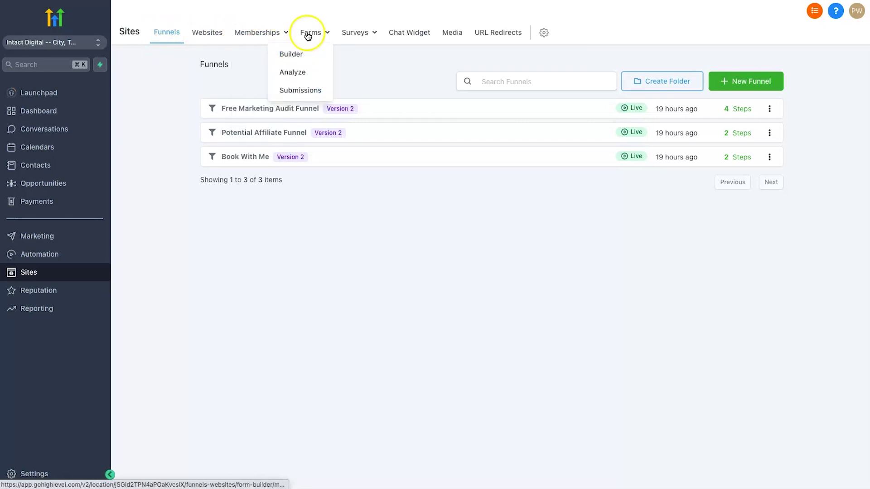
pyautogui.moveTo(347, 43)
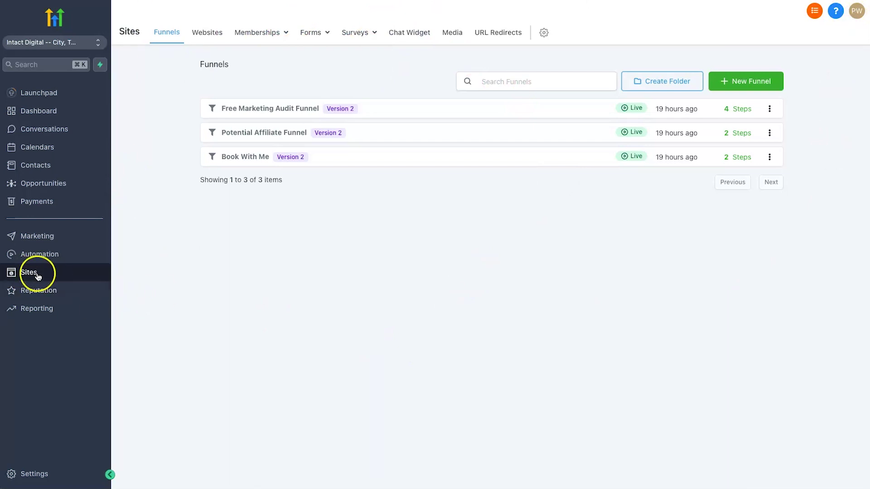
# Start a new funnel from the template library and browse the template categories
pyautogui.click(737, 85)
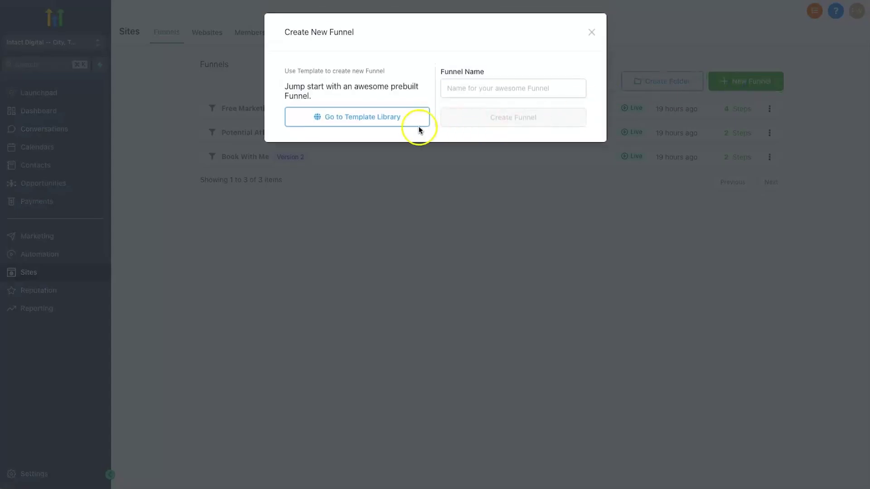
pyautogui.click(362, 125)
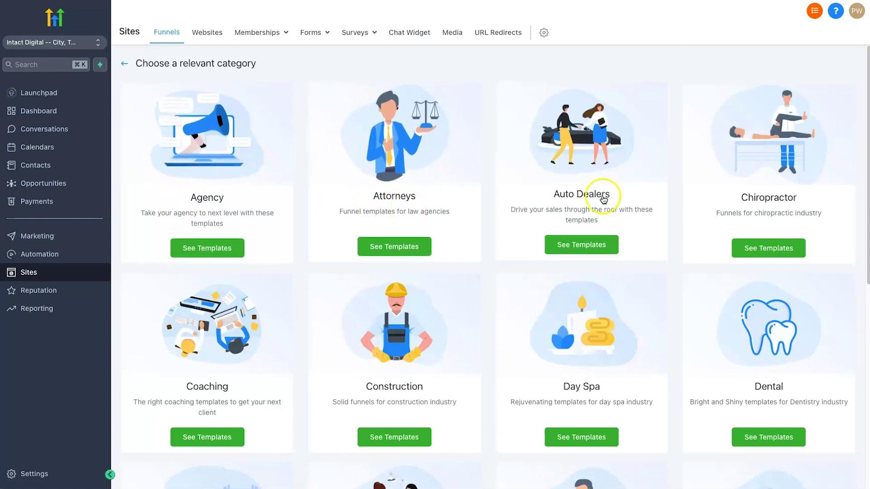
pyautogui.scroll(-5, 695, 181)
pyautogui.scroll(-5, 656, 193)
pyautogui.scroll(7, 281, 307)
pyautogui.scroll(4, 285, 319)
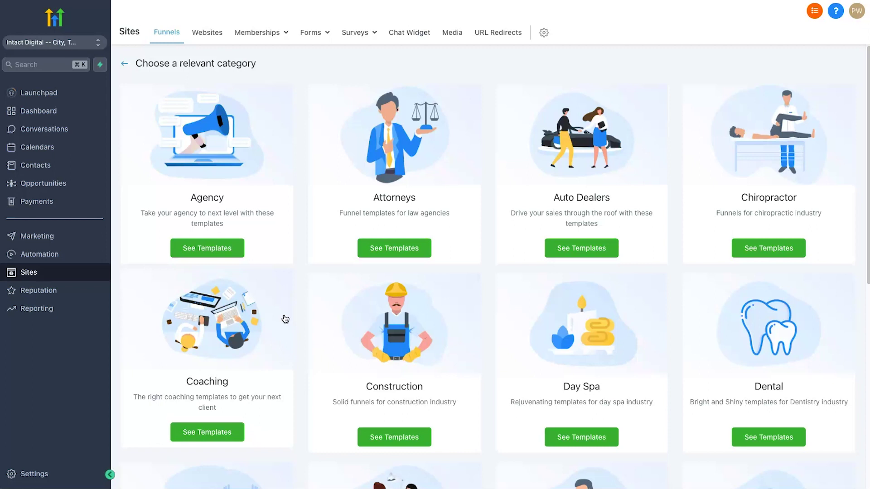
# Check the sub-account switcher, then open the Free Marketing Audit template in the Agency category
pyautogui.click(62, 41)
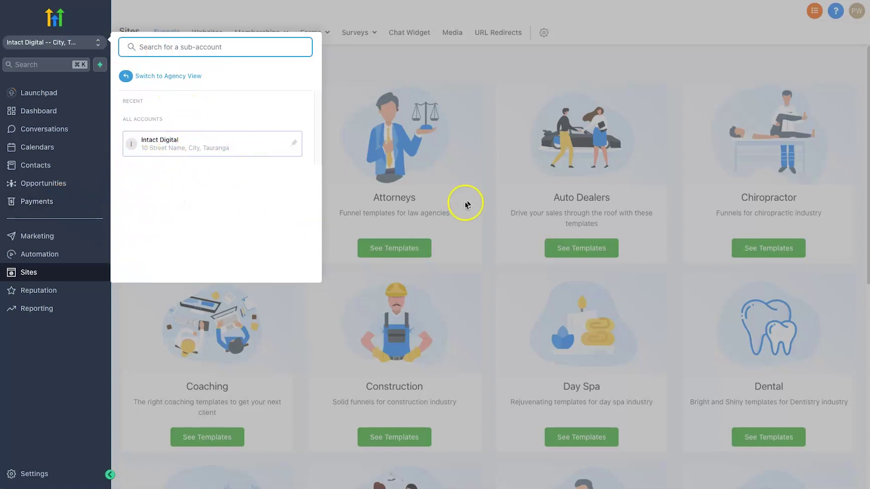
pyautogui.click(476, 146)
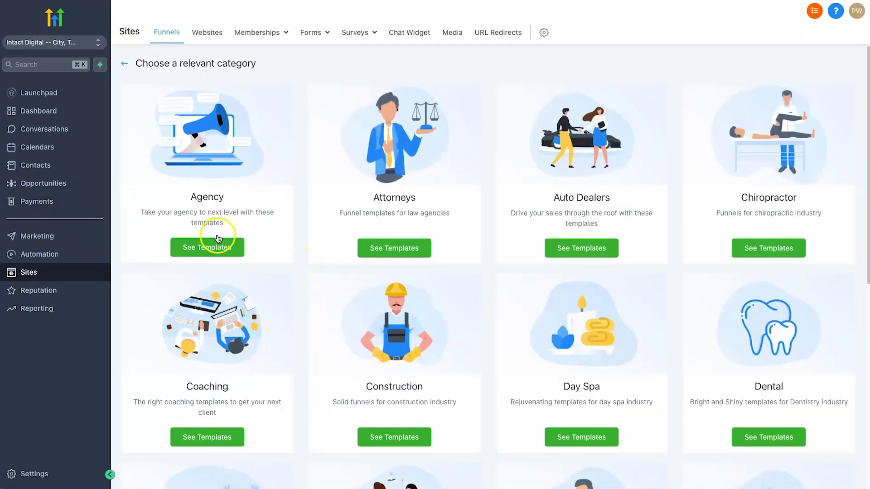
pyautogui.click(204, 243)
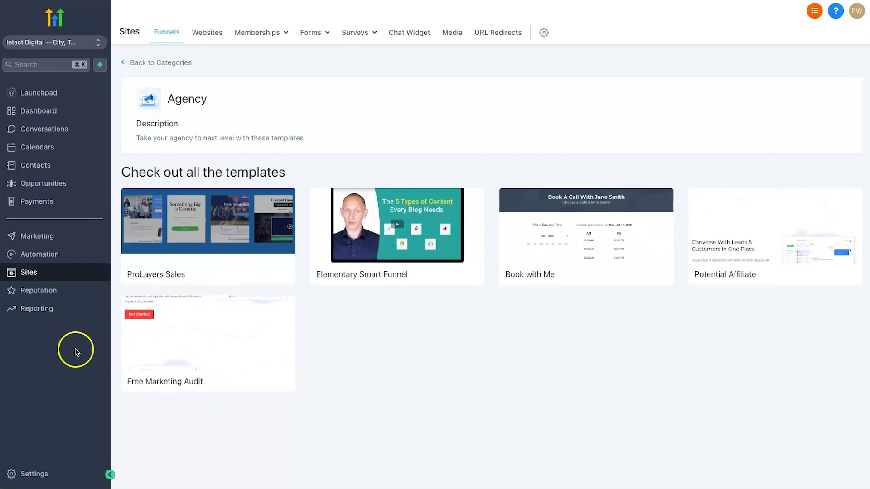
pyautogui.click(180, 352)
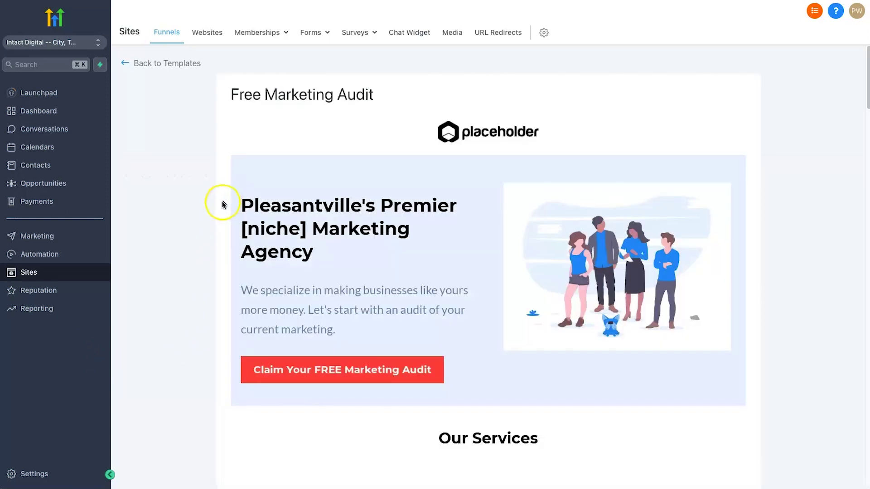
# Look over the Free Marketing Audit template, accept the free-template agreement and get the template
pyautogui.scroll(-8, 325, 301)
pyautogui.scroll(-15, 408, 247)
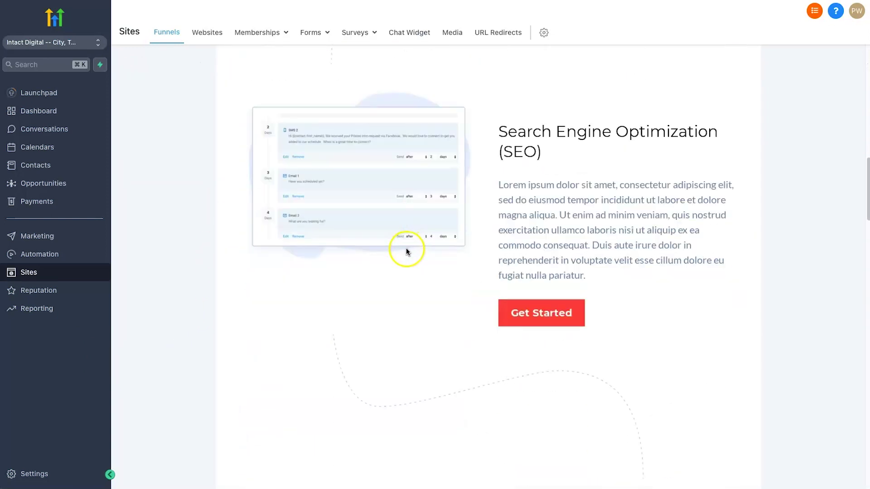
pyautogui.scroll(-10, 408, 251)
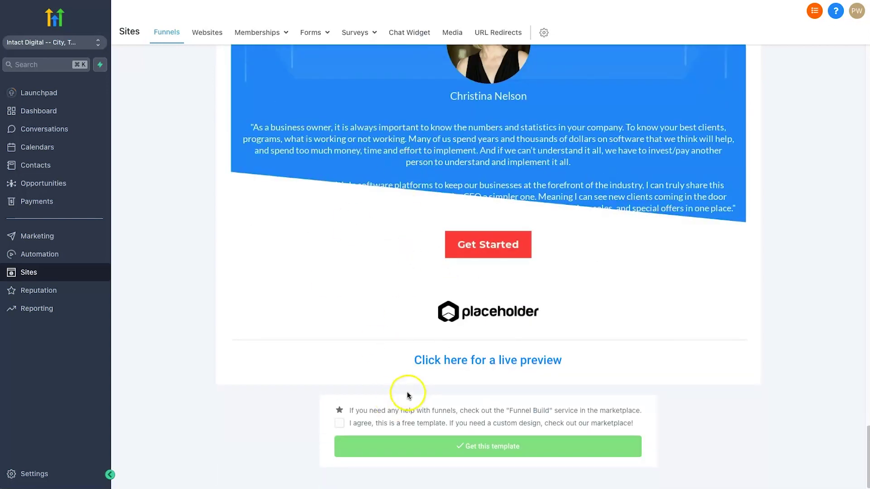
pyautogui.scroll(1, 445, 285)
pyautogui.scroll(5, 444, 285)
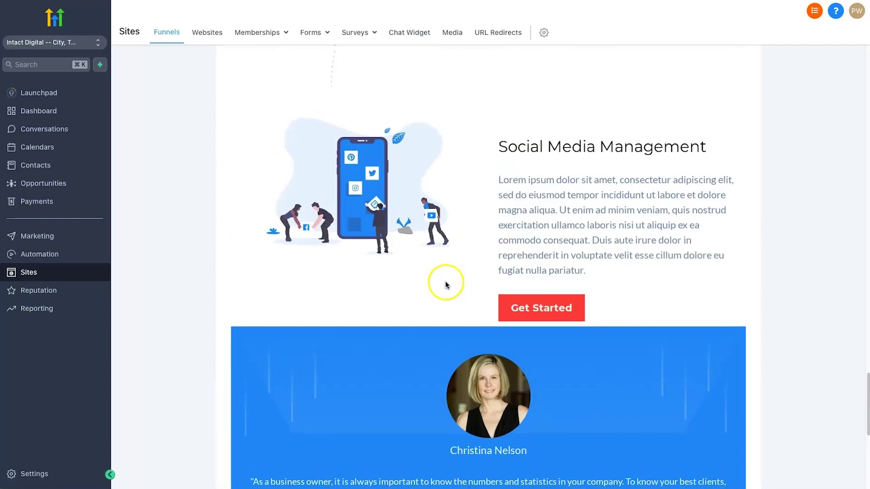
pyautogui.scroll(-5, 446, 285)
pyautogui.click(338, 424)
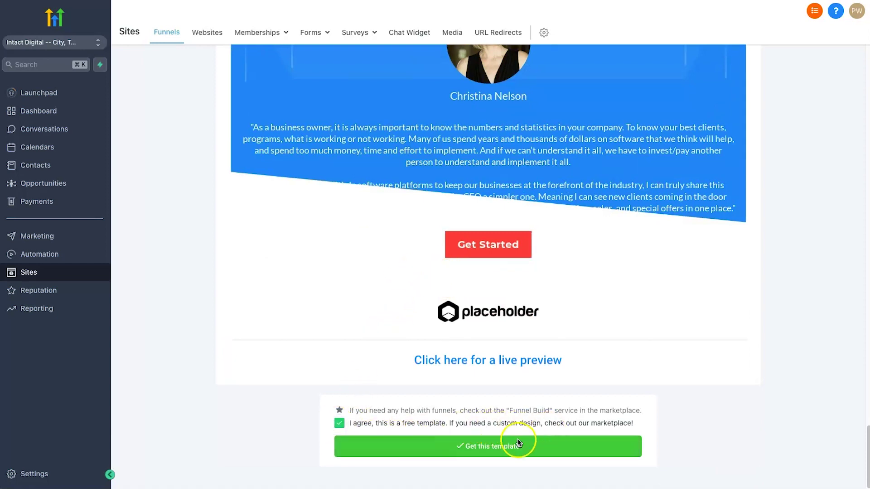
pyautogui.click(494, 448)
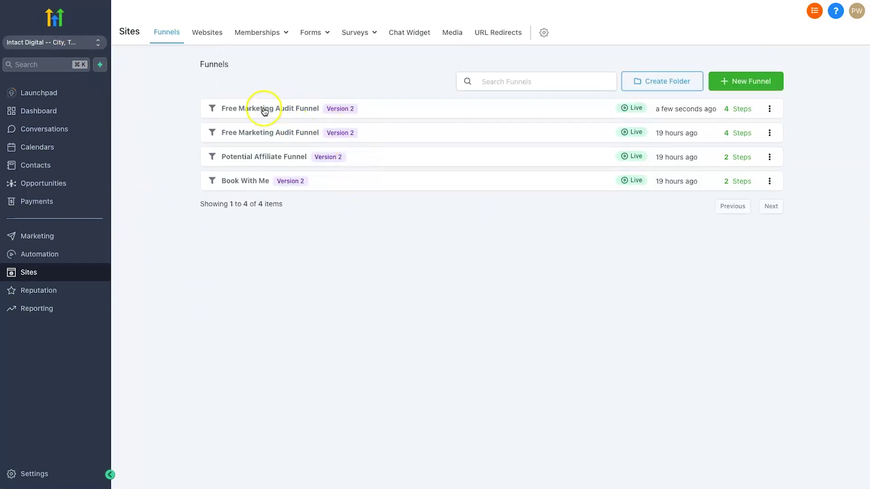
# Open the newest Free Marketing Audit Funnel, check its Sales and Settings sections, and return to its steps
pyautogui.click(265, 109)
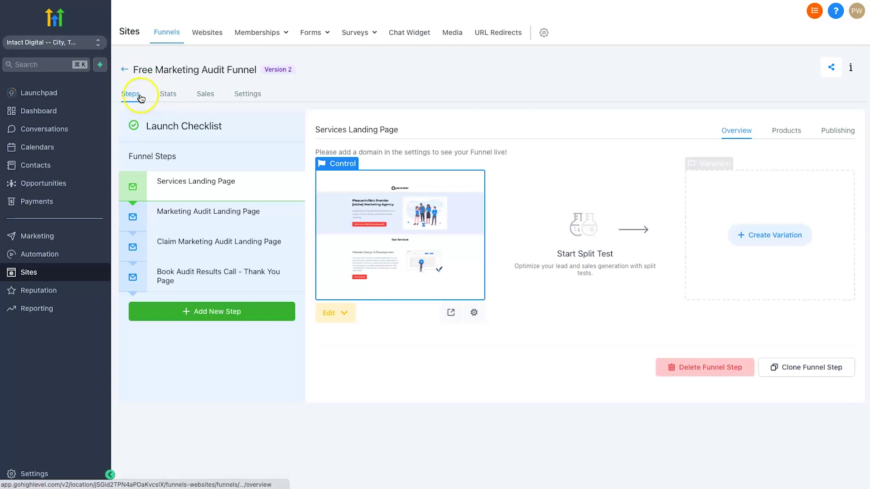
pyautogui.click(207, 95)
pyautogui.click(247, 93)
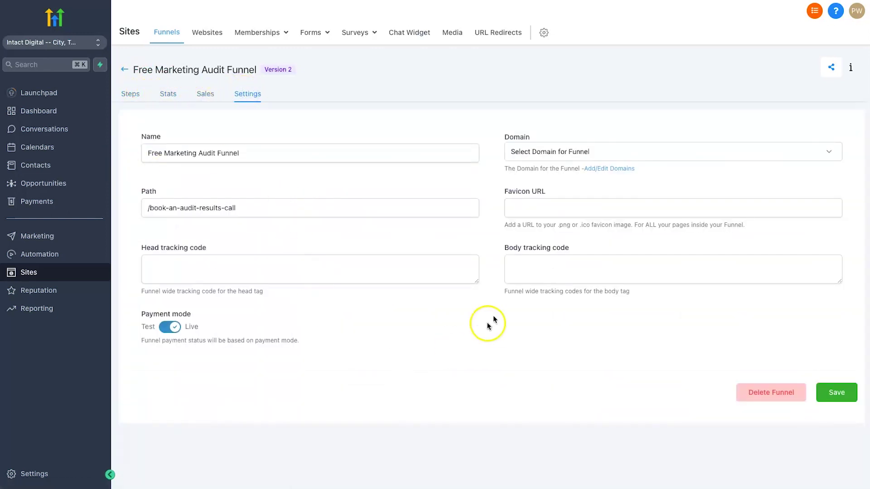
pyautogui.click(130, 97)
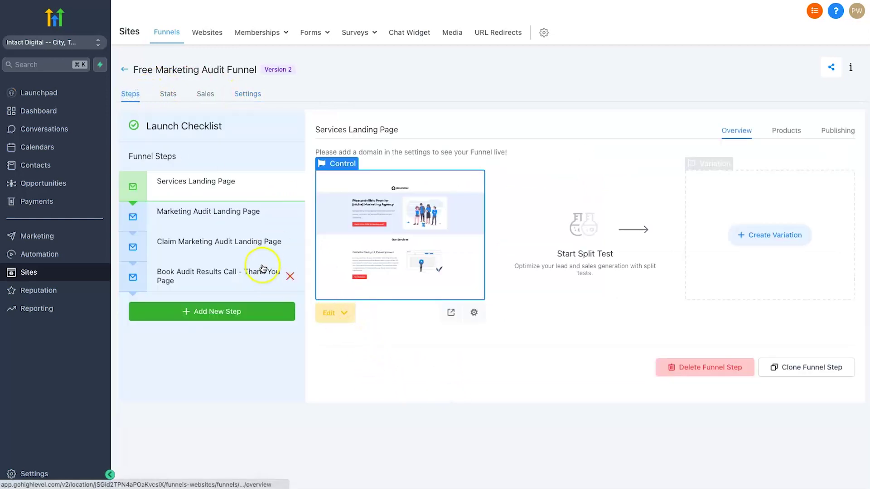
pyautogui.moveTo(120, 197); pyautogui.dragTo(142, 187)
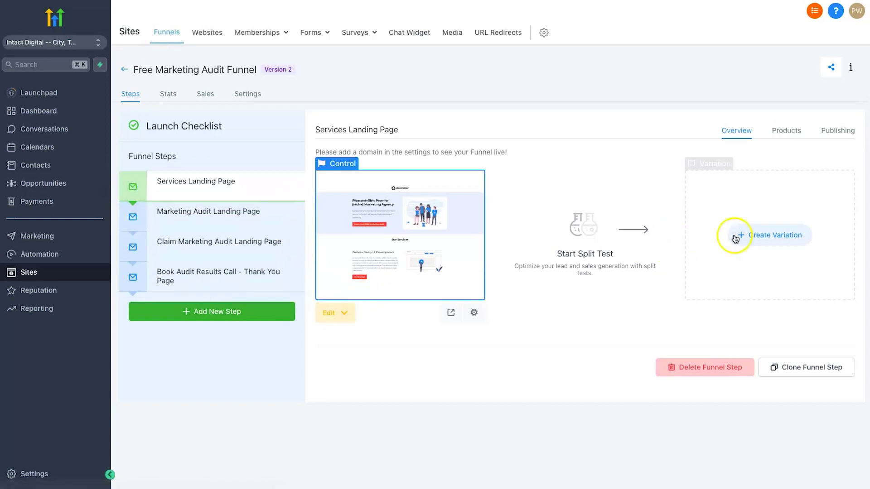
pyautogui.moveTo(570, 246); pyautogui.dragTo(641, 276)
pyautogui.click(641, 277)
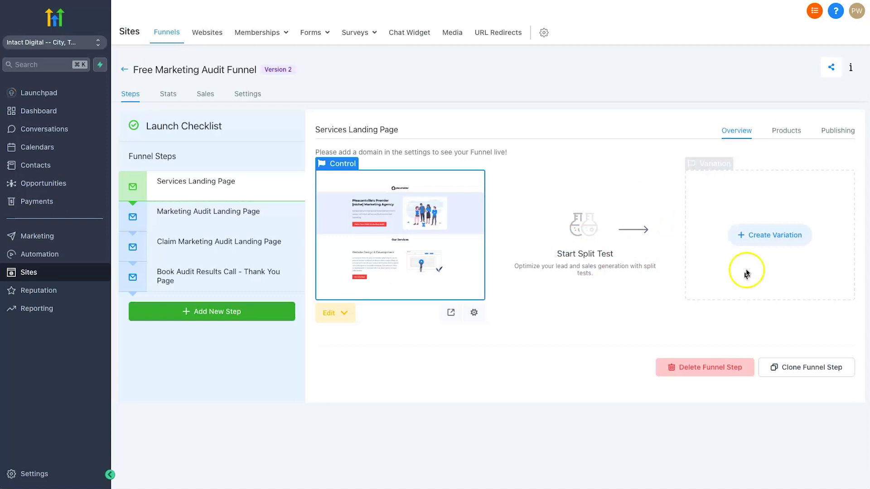
pyautogui.click(596, 191)
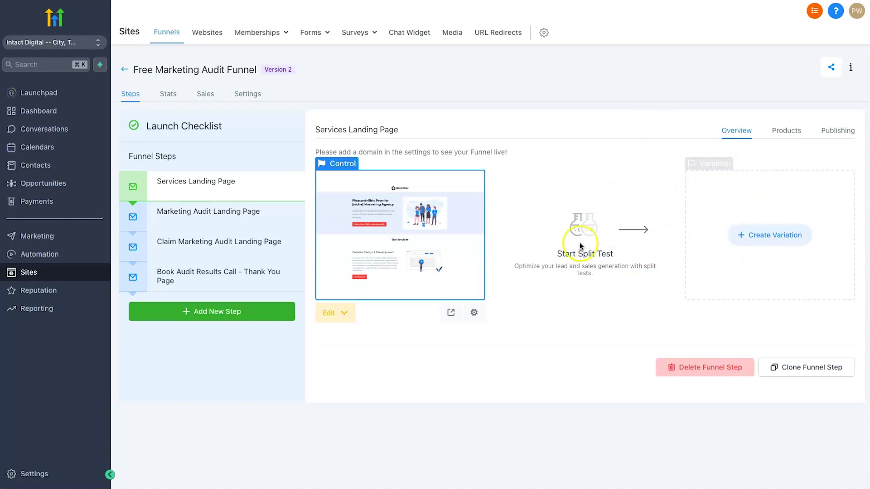
pyautogui.click(661, 162)
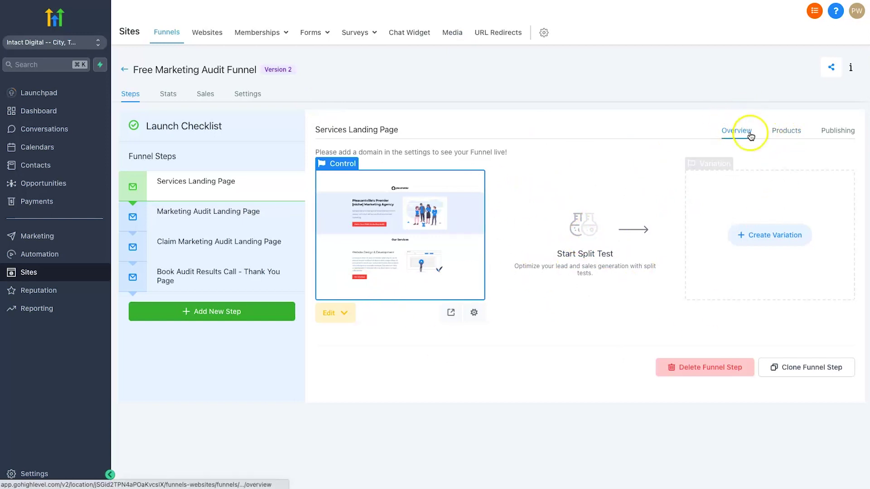
# Check the Services Landing Page's Products and Publishing sections, then return to its overview and open its edit options
pyautogui.click(787, 141)
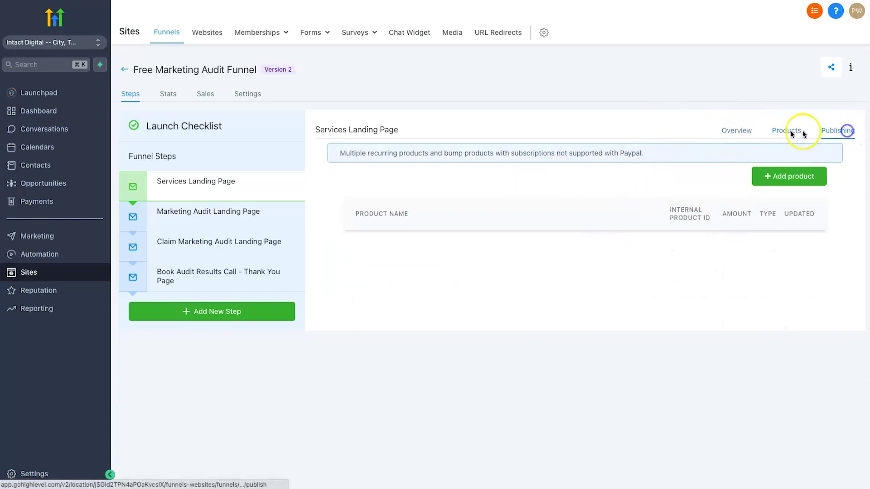
pyautogui.click(845, 131)
pyautogui.click(731, 133)
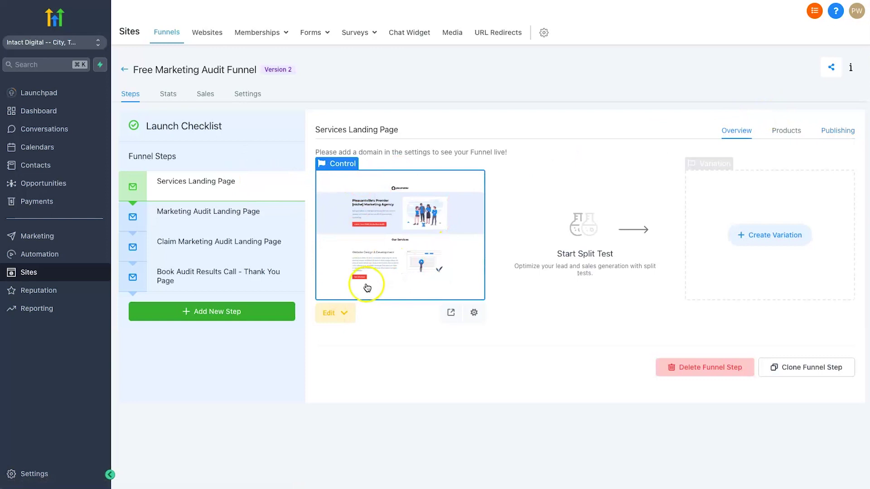
pyautogui.click(332, 313)
pyautogui.click(338, 338)
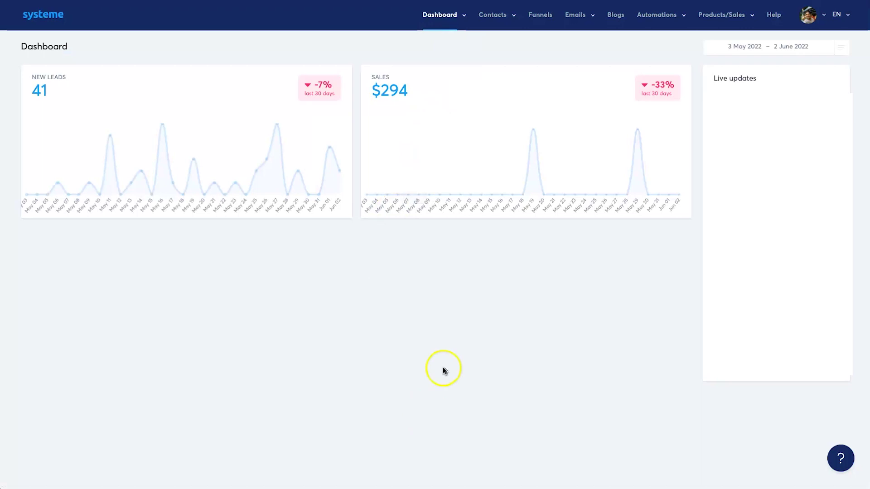
# In the Systeme.io app, create a funnel named "YouTube Test v High Level" with the Build an audience goal and U.S. Dollar currency
pyautogui.click(538, 18)
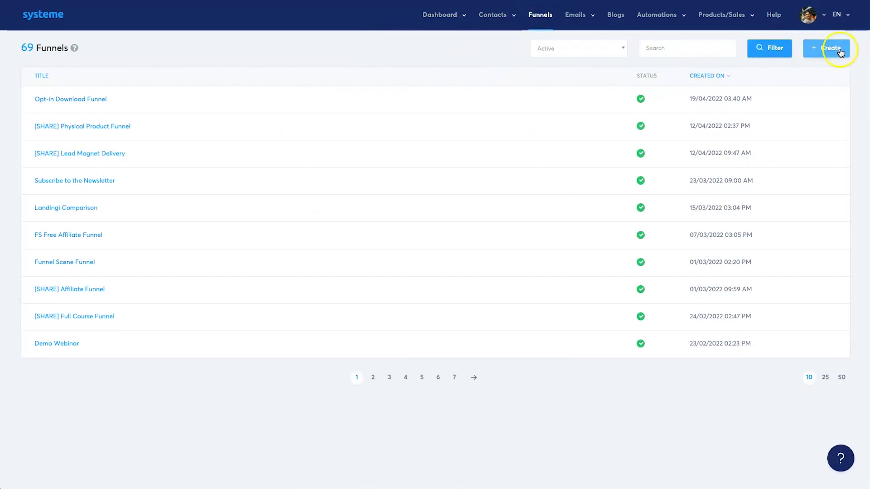
pyautogui.click(832, 50)
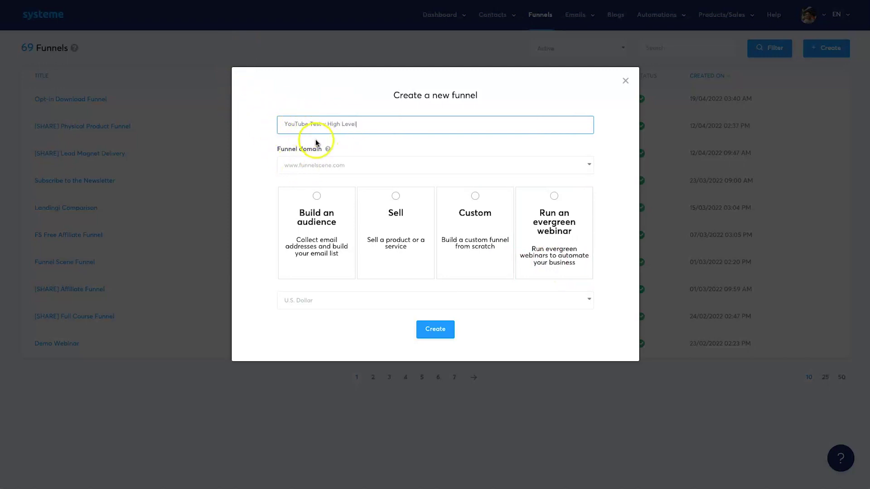
pyautogui.click(326, 303)
pyautogui.click(253, 290)
pyautogui.click(435, 329)
pyautogui.click(316, 199)
pyautogui.click(436, 329)
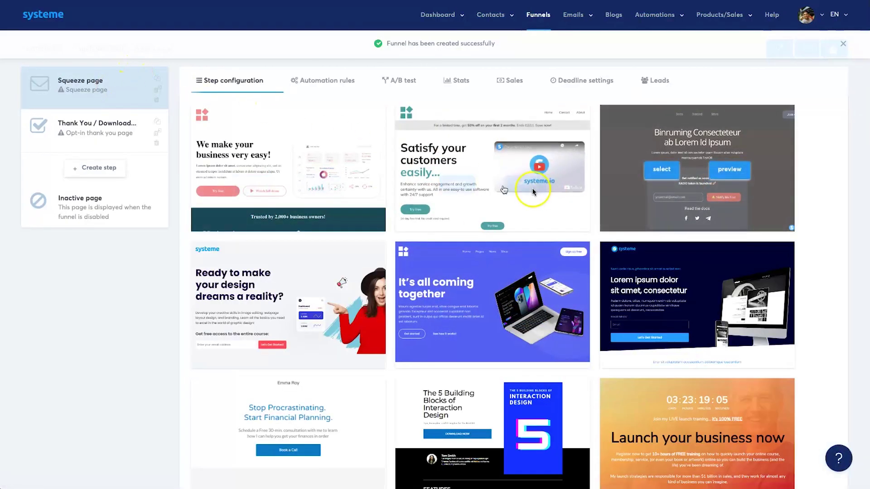
# Browse and preview the squeeze page templates, then select the "We make your business very easy!" template
pyautogui.scroll(-2, 346, 181)
pyautogui.scroll(-13, 247, 309)
pyautogui.scroll(-20, 254, 307)
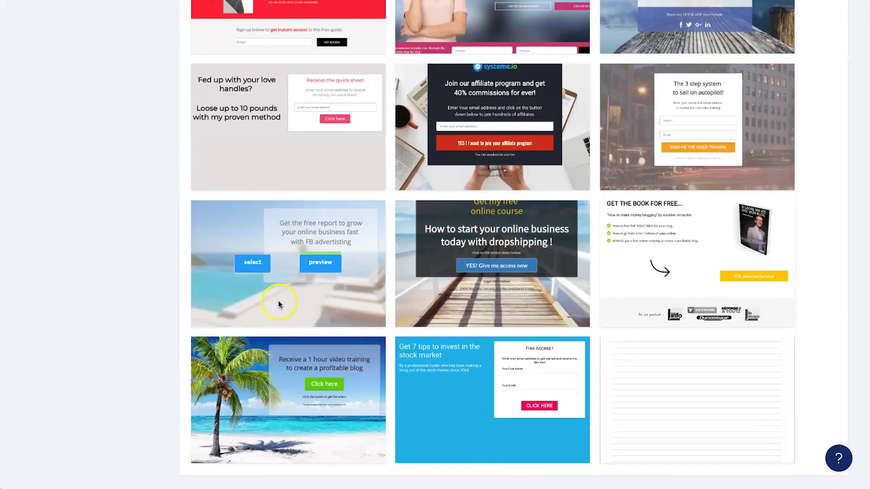
pyautogui.scroll(20, 278, 347)
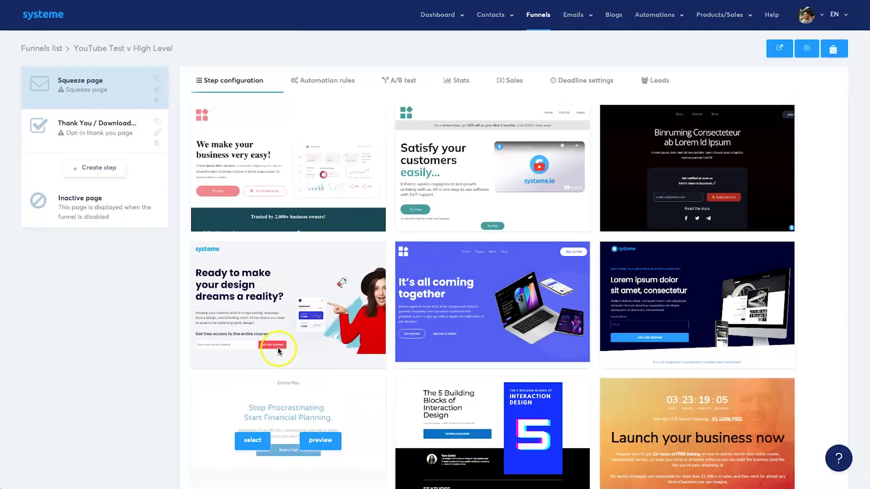
pyautogui.scroll(-2, 350, 237)
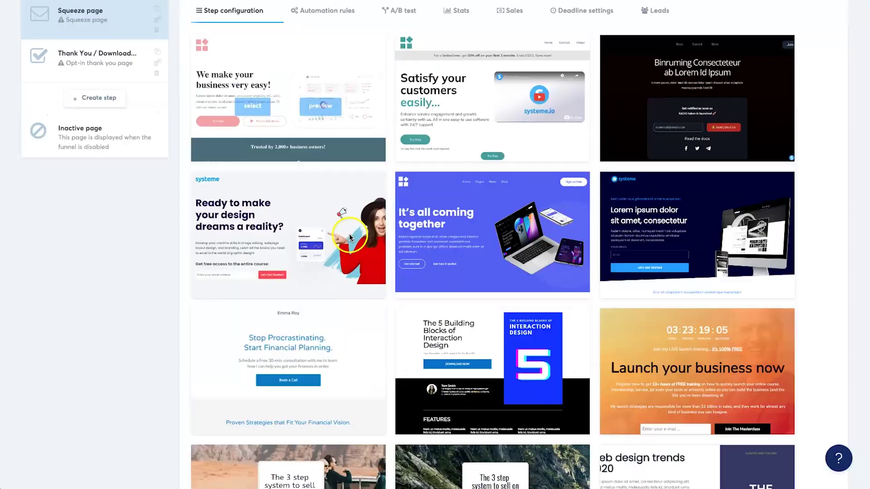
pyautogui.scroll(-10, 349, 237)
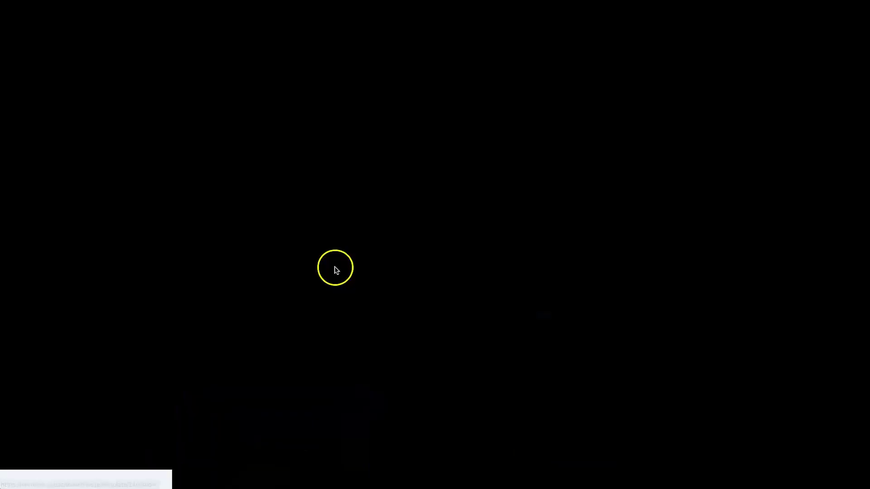
pyautogui.scroll(3, 334, 272)
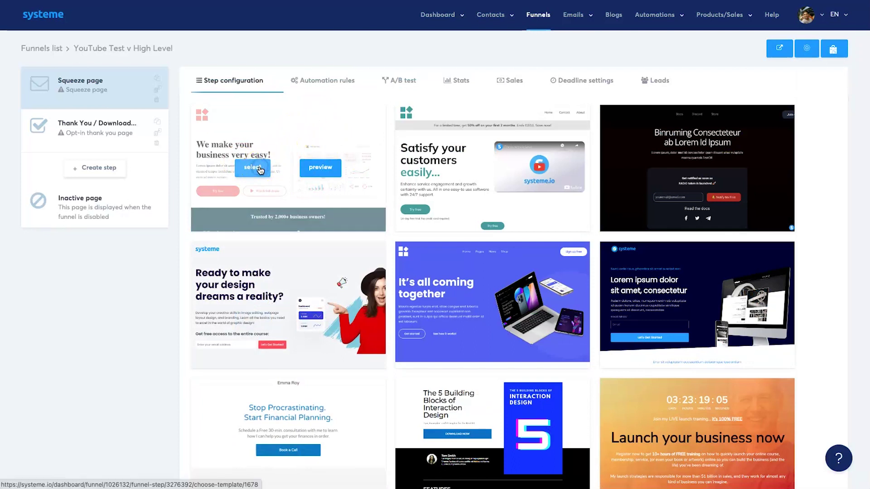
pyautogui.click(260, 168)
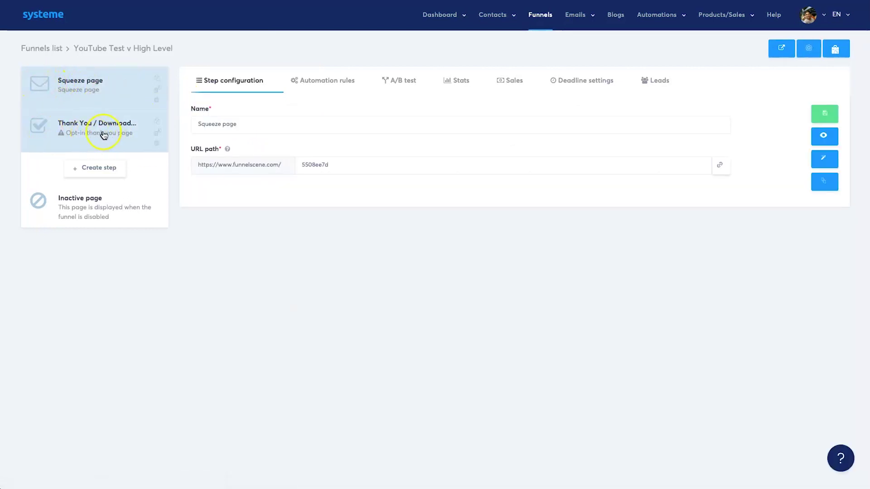
# Select the "You are in!" template for the Thank You / Download step and return to the Squeeze page step
pyautogui.click(88, 125)
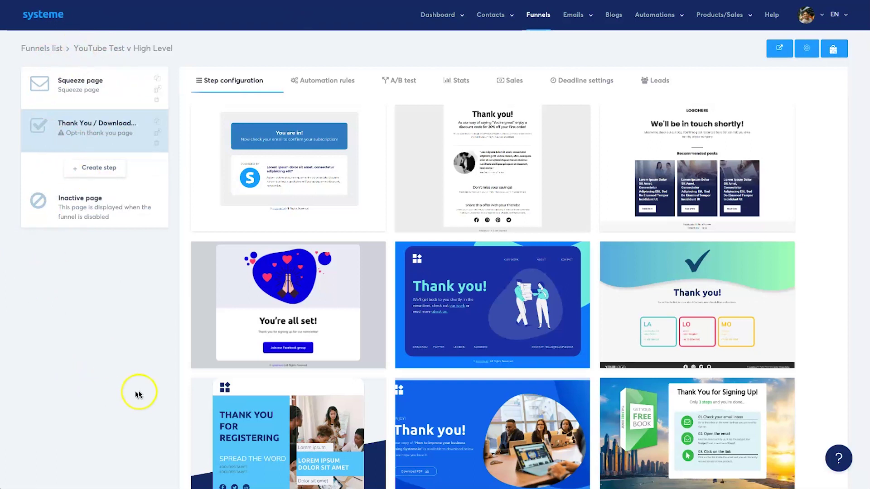
pyautogui.moveTo(249, 183)
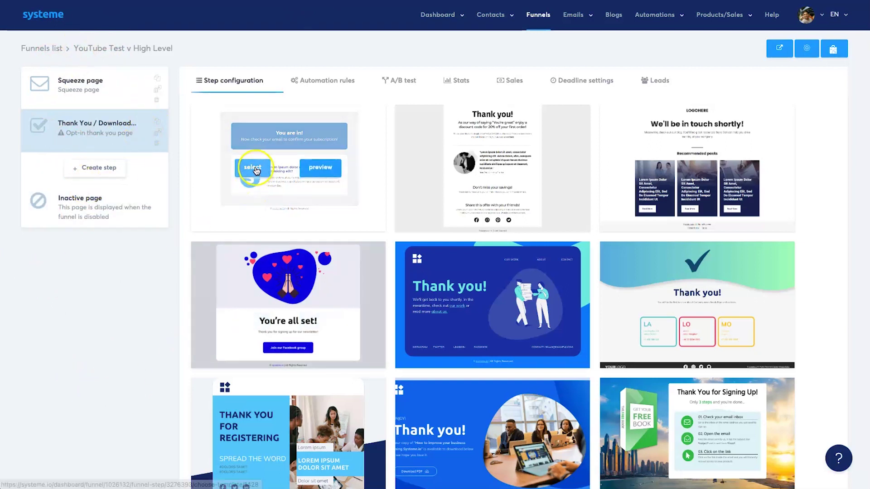
pyautogui.click(253, 169)
pyautogui.click(81, 87)
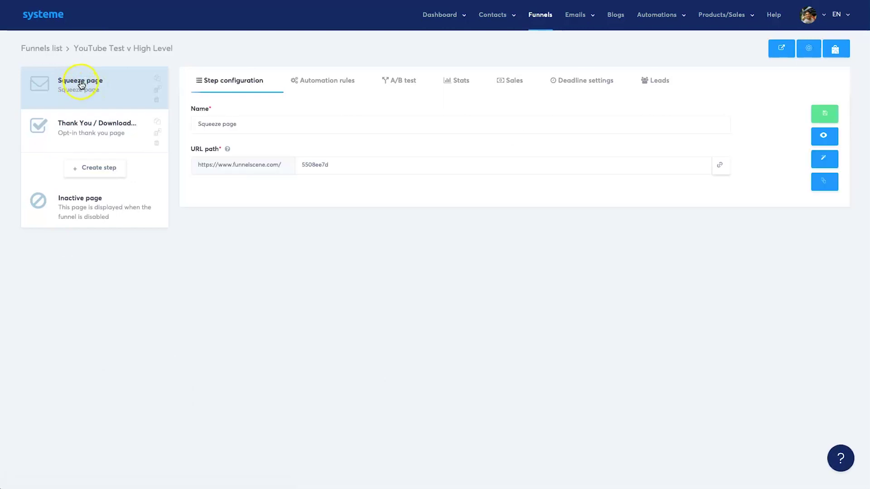
# Try moving the Squeeze page step, then look through the available types for a new funnel step without adding one
pyautogui.moveTo(48, 86); pyautogui.dragTo(55, 65)
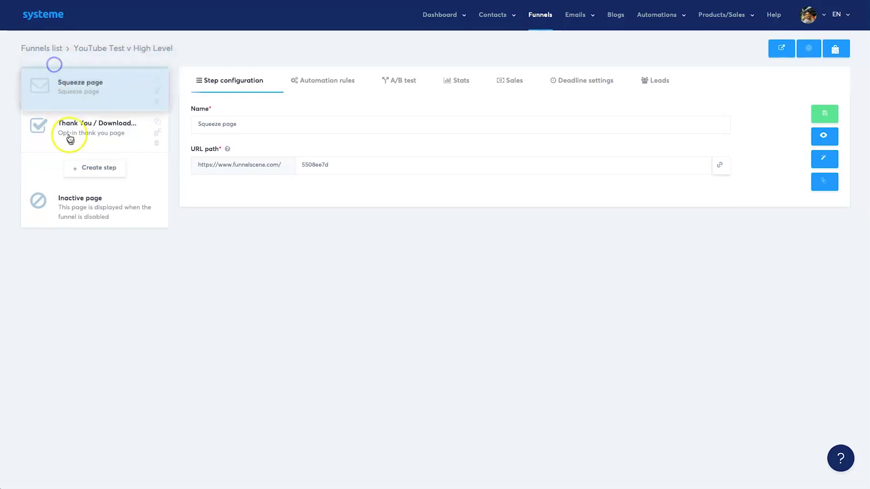
pyautogui.click(82, 164)
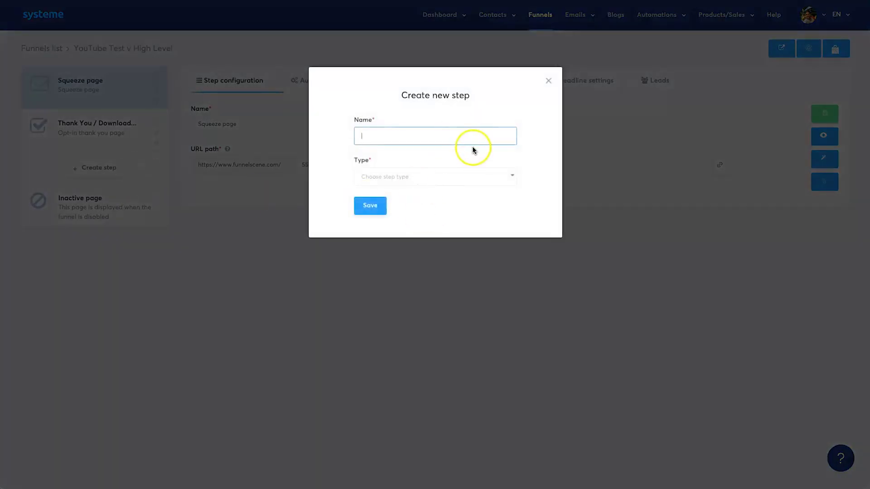
pyautogui.click(430, 177)
pyautogui.scroll(-5, 406, 249)
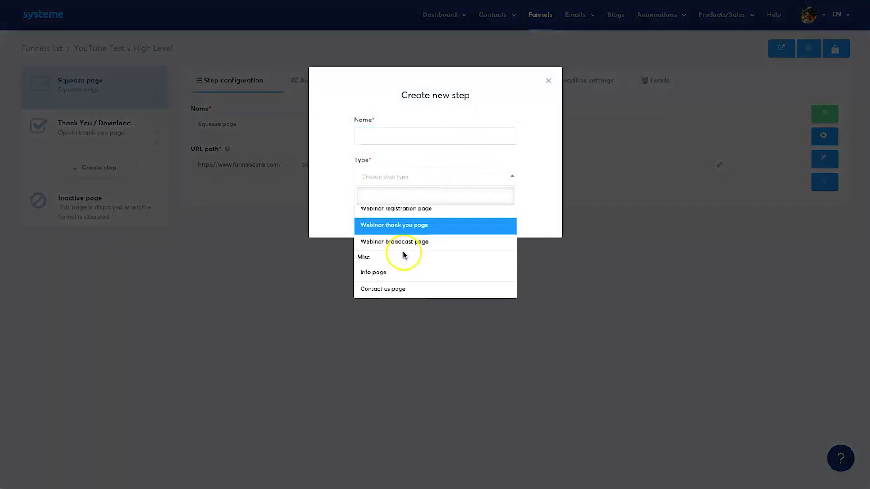
pyautogui.scroll(5, 404, 252)
pyautogui.click(548, 81)
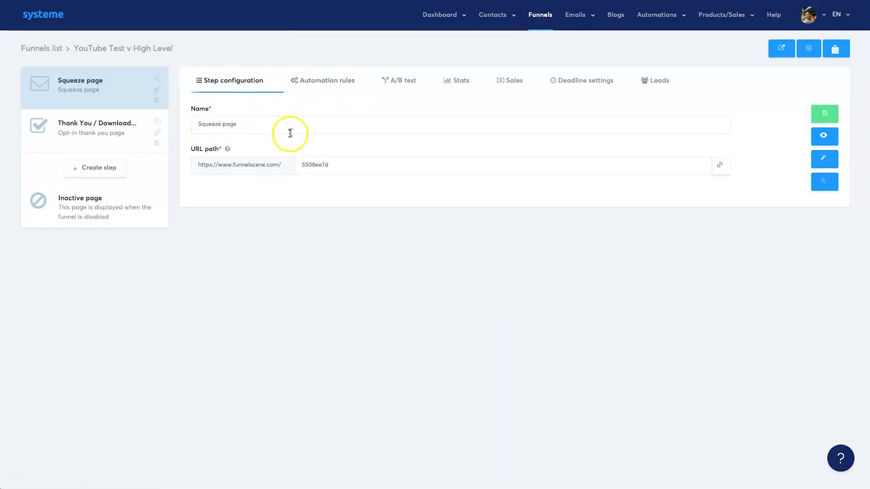
# Check the funnel settings, then view the Squeeze page's automation rules and A/B test options
pyautogui.click(814, 51)
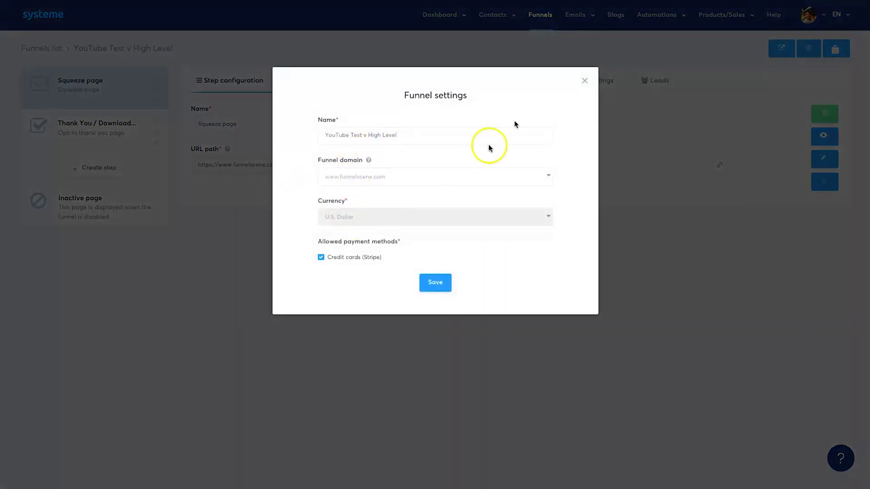
pyautogui.click(584, 80)
pyautogui.click(341, 83)
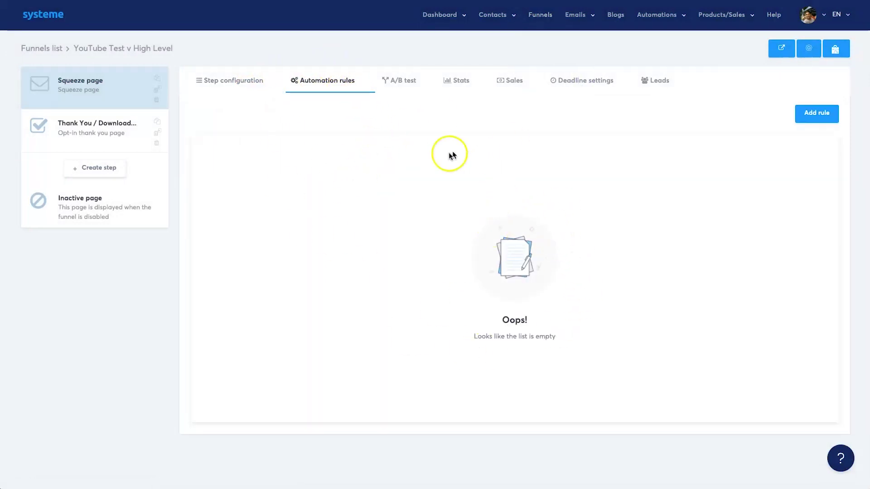
pyautogui.click(654, 10)
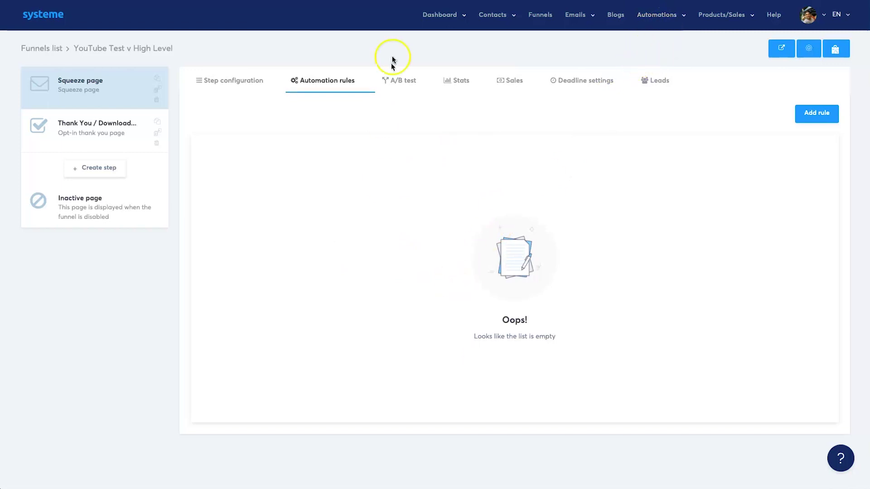
pyautogui.click(395, 81)
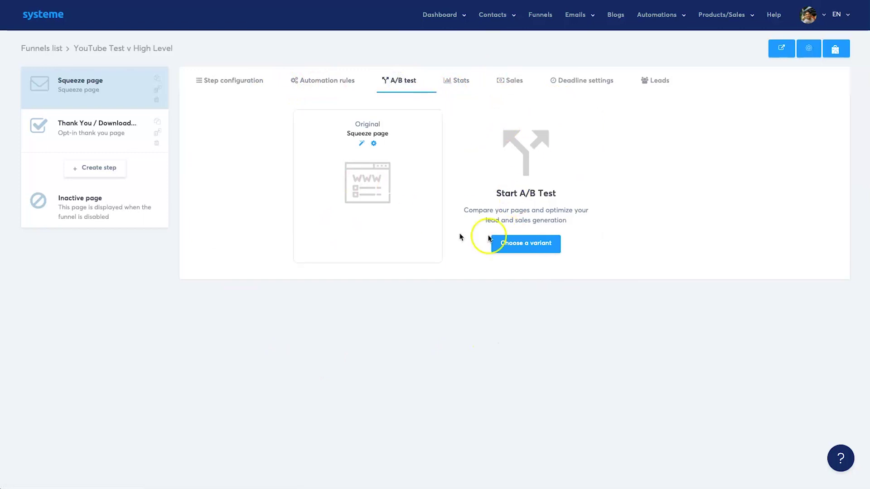
# Review the Squeeze page's stats, sales, deadline settings and leads, then return to its configuration and open the page for editing
pyautogui.click(462, 80)
pyautogui.click(513, 82)
pyautogui.click(580, 81)
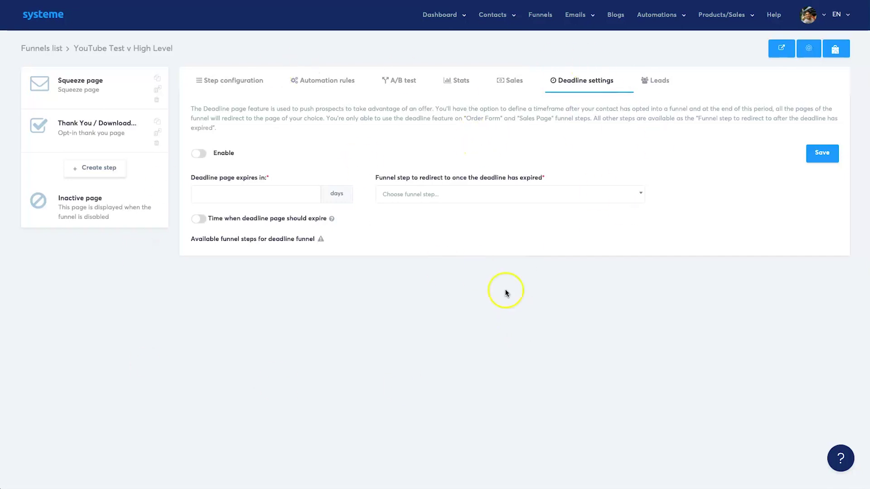
pyautogui.click(659, 84)
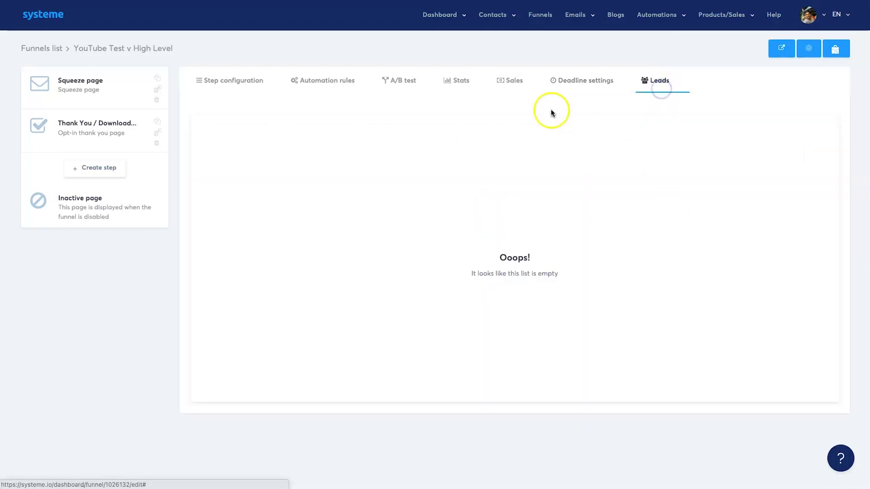
pyautogui.click(234, 84)
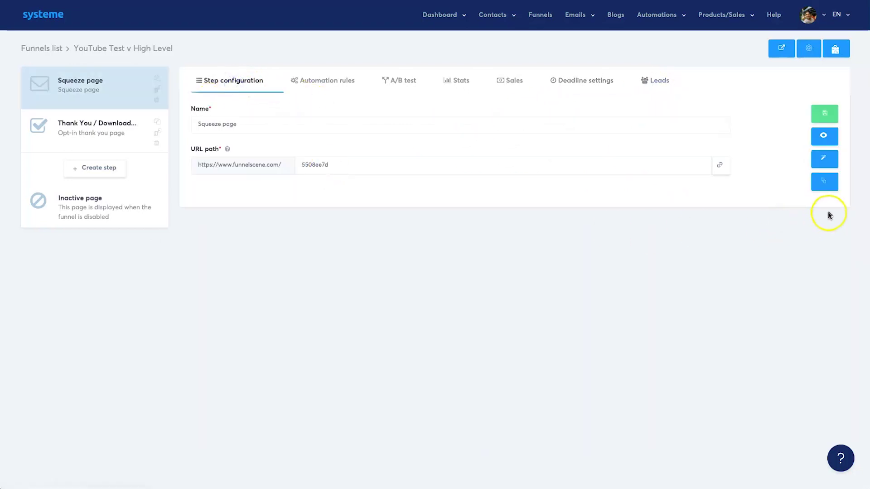
pyautogui.click(826, 169)
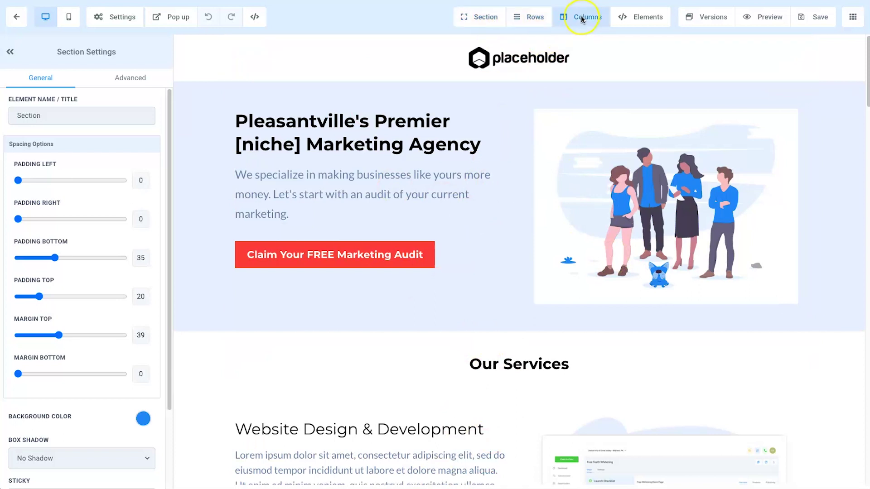
# Switch to the GoHighLevel page builder and look through the full library of elements that can be added to the page
pyautogui.click(633, 18)
pyautogui.click(639, 39)
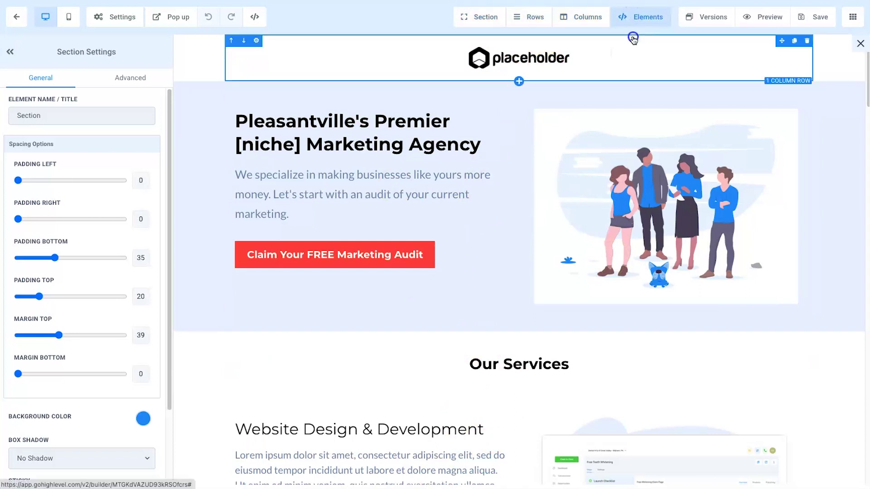
pyautogui.scroll(-5, 709, 272)
pyautogui.scroll(-2, 708, 276)
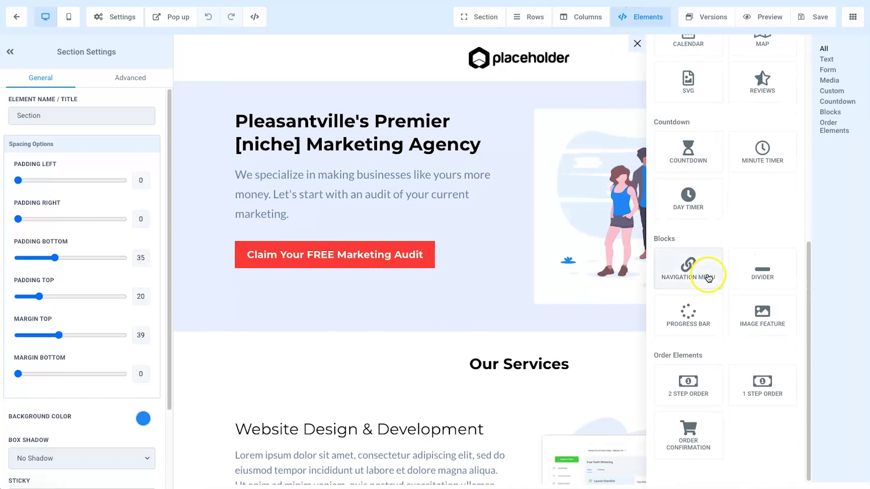
pyautogui.scroll(7, 706, 279)
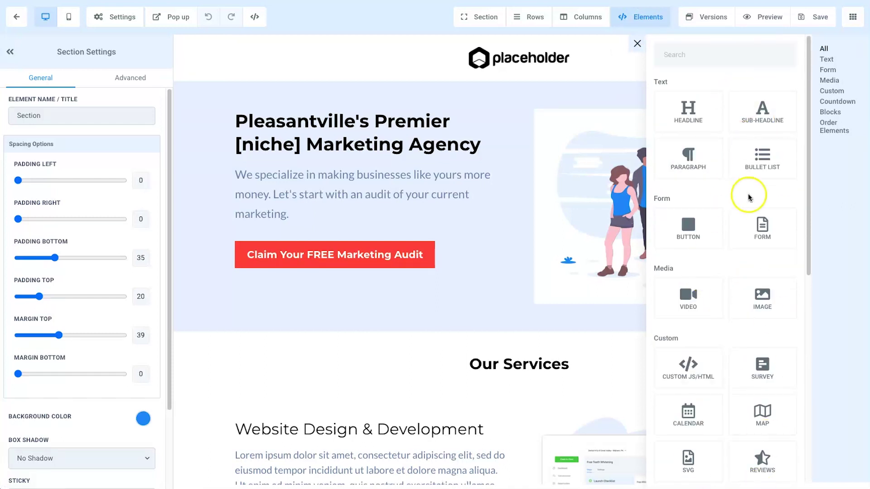
pyautogui.scroll(-7, 756, 172)
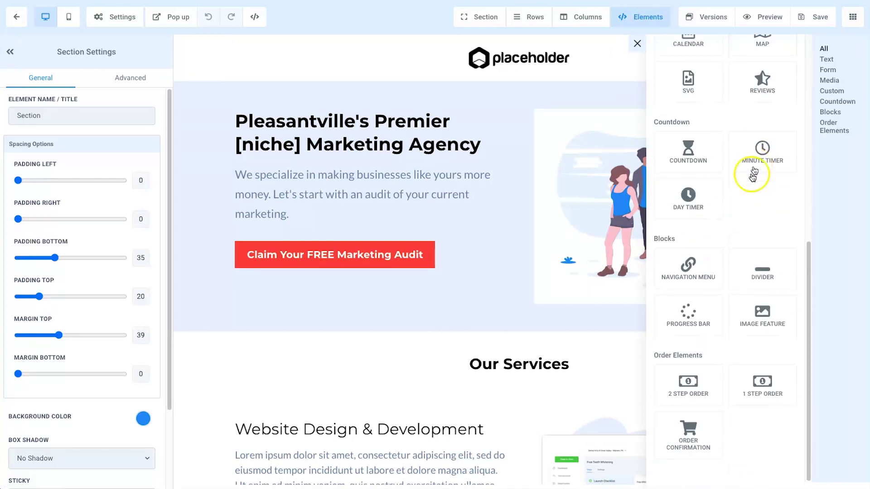
pyautogui.scroll(7, 687, 50)
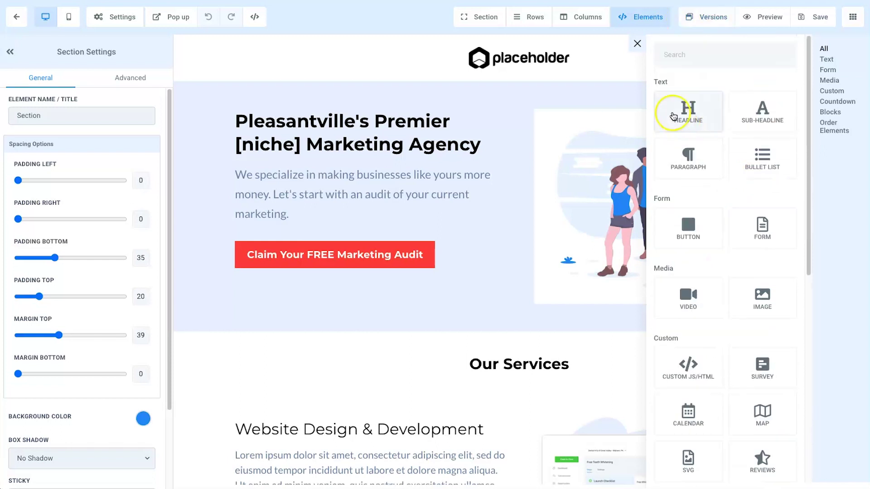
pyautogui.click(632, 18)
# Try moving the placeholder logo above the team illustration, return it to the header row and check its image settings
pyautogui.click(412, 43)
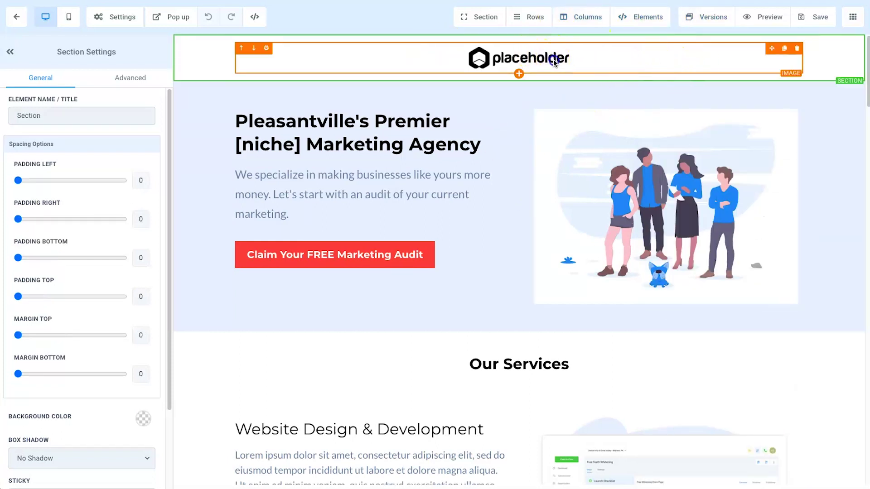
pyautogui.click(713, 61)
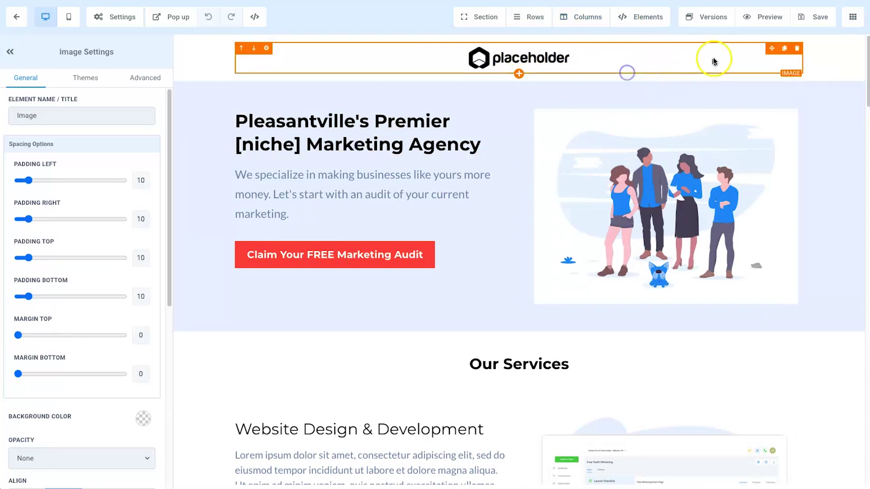
pyautogui.moveTo(771, 48); pyautogui.dragTo(586, 101)
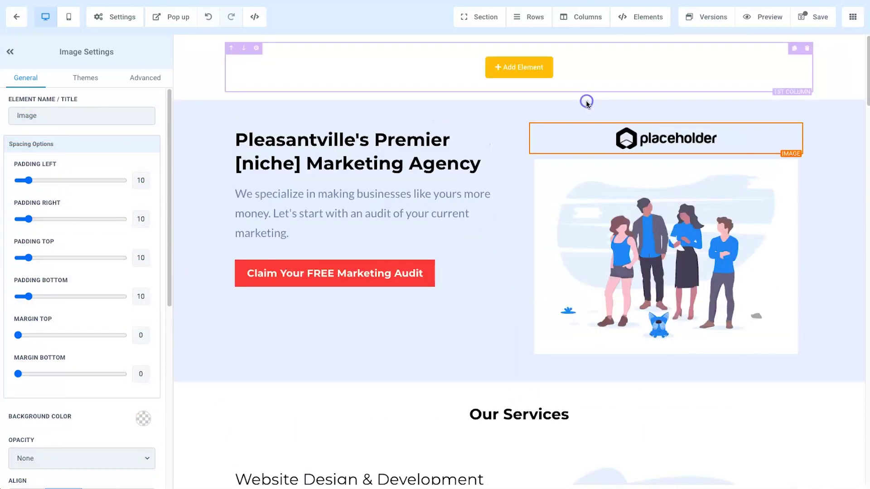
pyautogui.click(732, 131)
pyautogui.moveTo(774, 121); pyautogui.dragTo(565, 69)
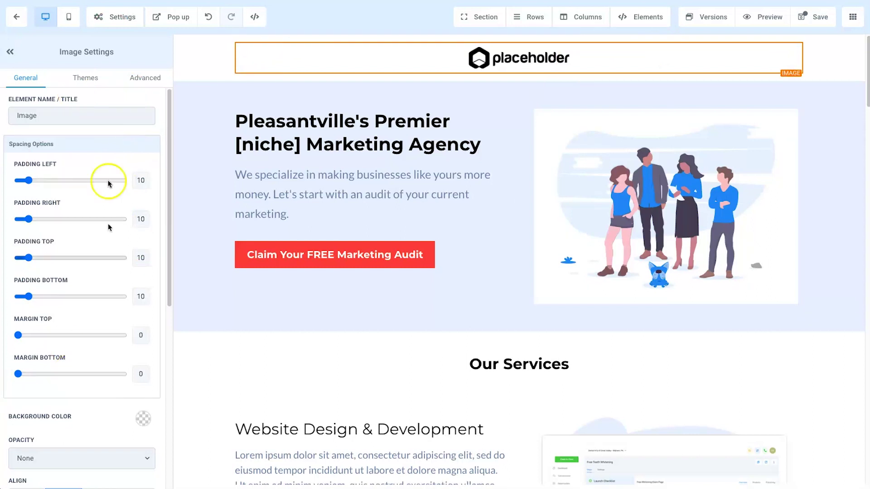
pyautogui.scroll(-6, 72, 258)
pyautogui.scroll(6, 74, 291)
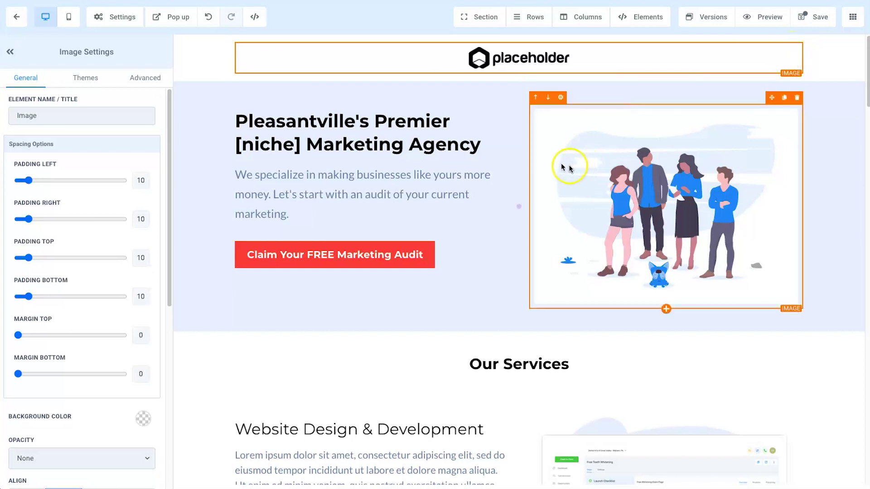
# Add a Headline element below the Website Design & Development paragraph and look through its settings
pyautogui.click(636, 14)
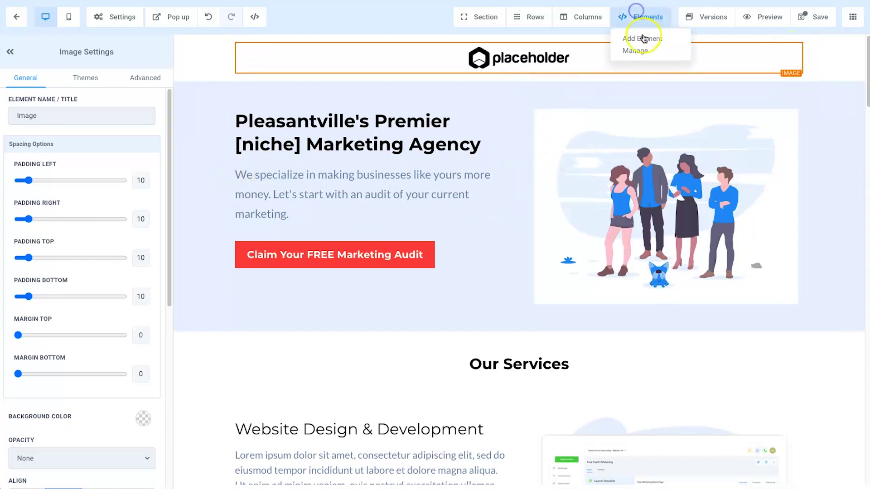
pyautogui.click(643, 38)
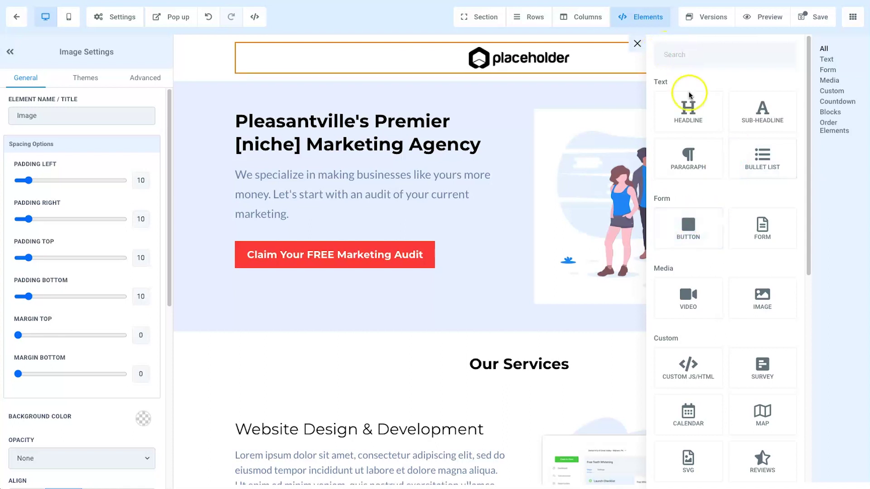
pyautogui.moveTo(690, 112); pyautogui.dragTo(409, 220)
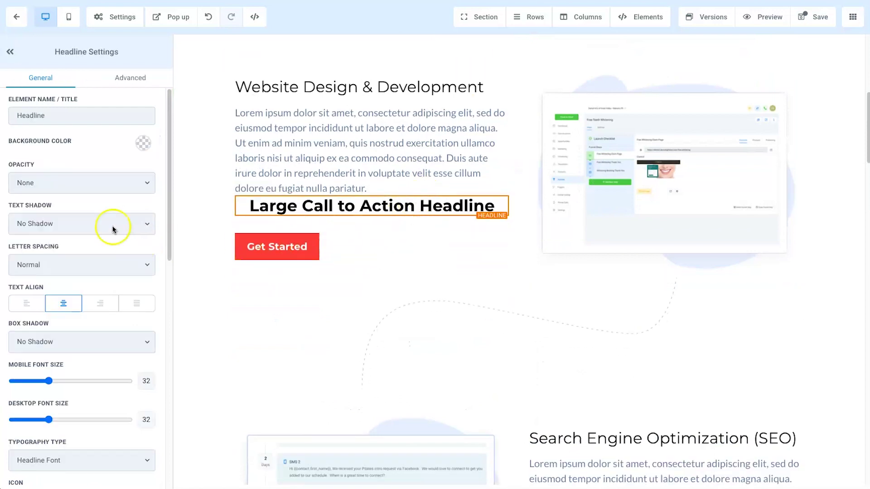
pyautogui.scroll(-3, 74, 340)
pyautogui.scroll(-3, 27, 442)
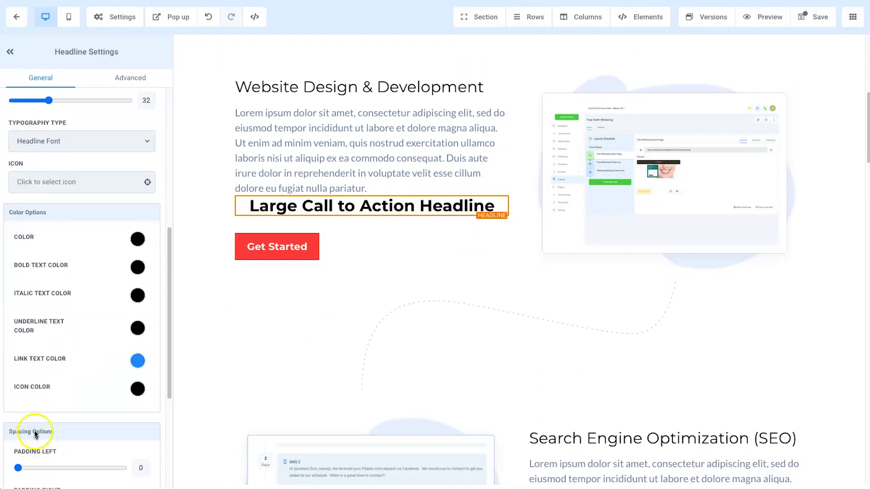
pyautogui.scroll(10, 33, 437)
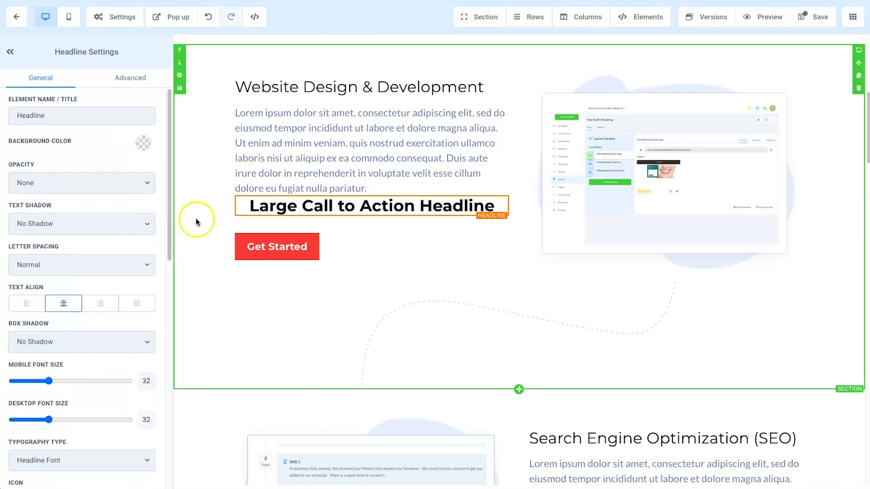
# Look through the page in mobile view, then return to desktop view
pyautogui.click(67, 19)
pyautogui.scroll(-8, 550, 256)
pyautogui.scroll(-15, 550, 259)
pyautogui.scroll(-3, 546, 225)
pyautogui.scroll(20, 555, 212)
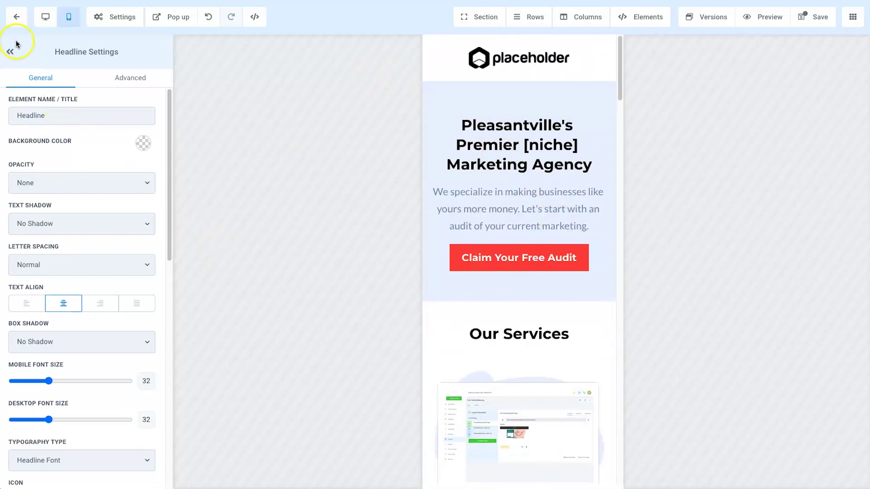
pyautogui.click(46, 21)
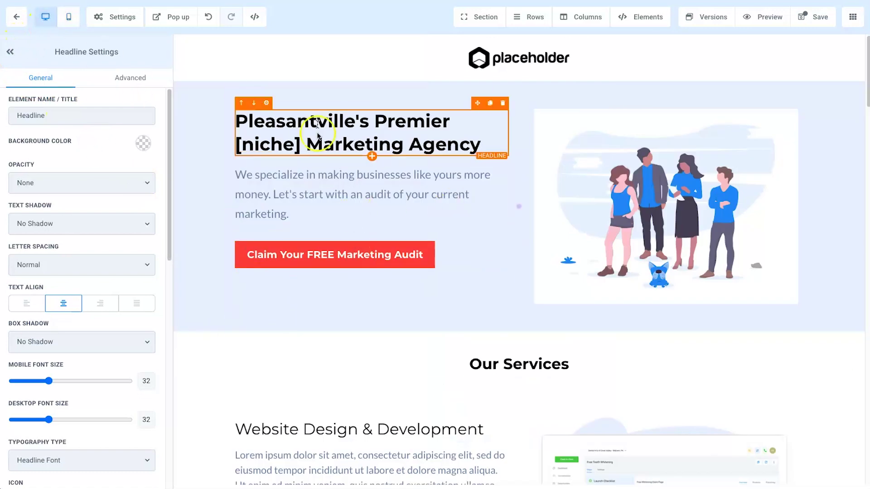
# Check the page settings options, then open the page's popup and add a Sub Headline element to it
pyautogui.click(122, 19)
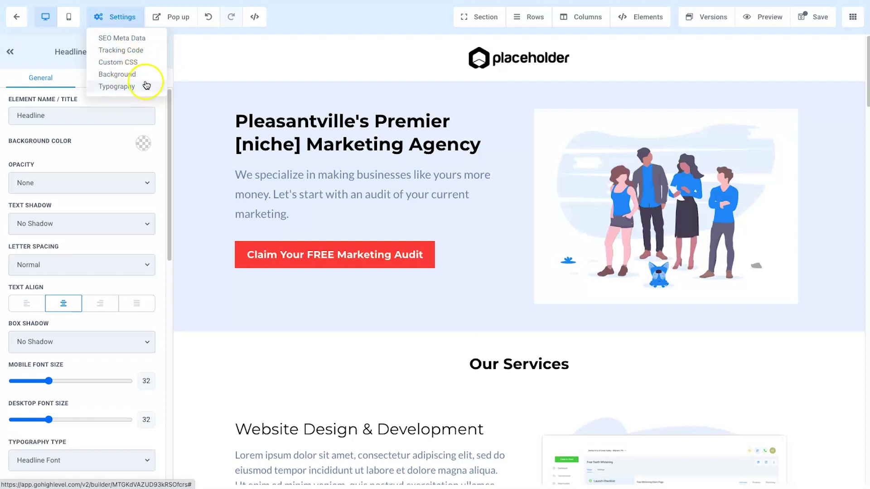
pyautogui.click(219, 56)
pyautogui.click(162, 16)
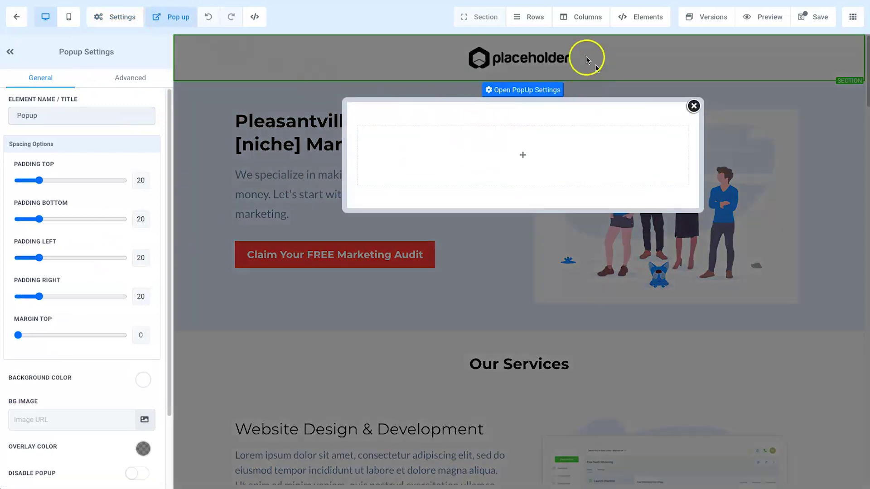
pyautogui.click(638, 18)
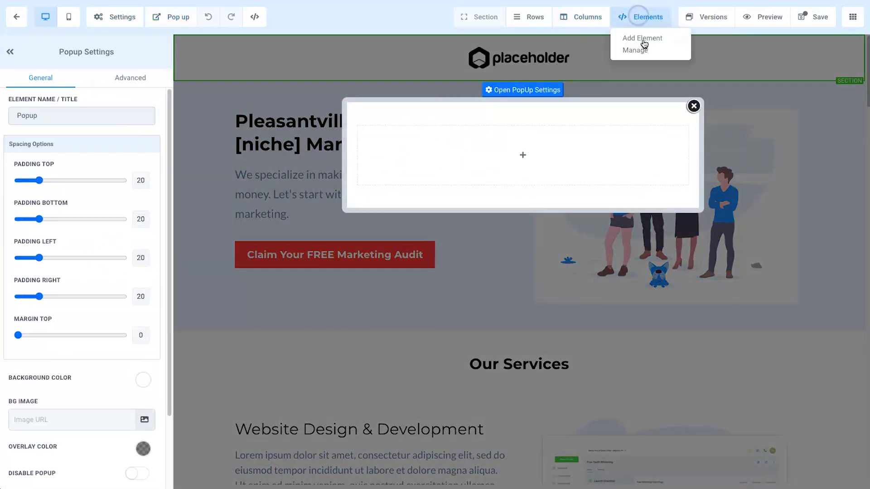
pyautogui.click(643, 38)
pyautogui.moveTo(750, 113); pyautogui.dragTo(455, 159)
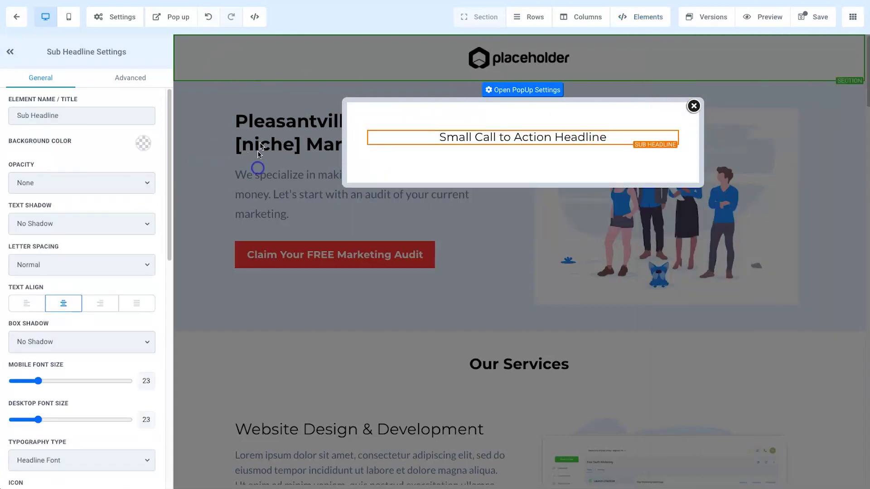
# Check the custom code and versions options, then save the page and dismiss the SEO meta data form without filling it in
pyautogui.click(256, 18)
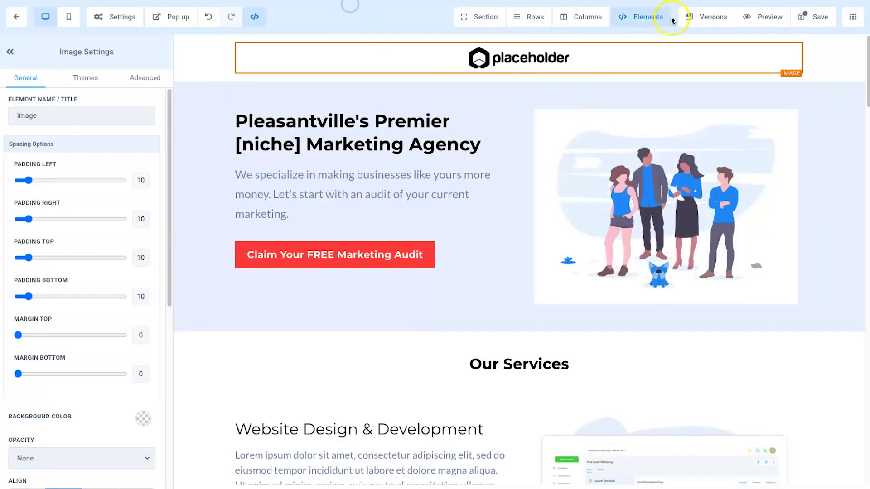
pyautogui.click(707, 19)
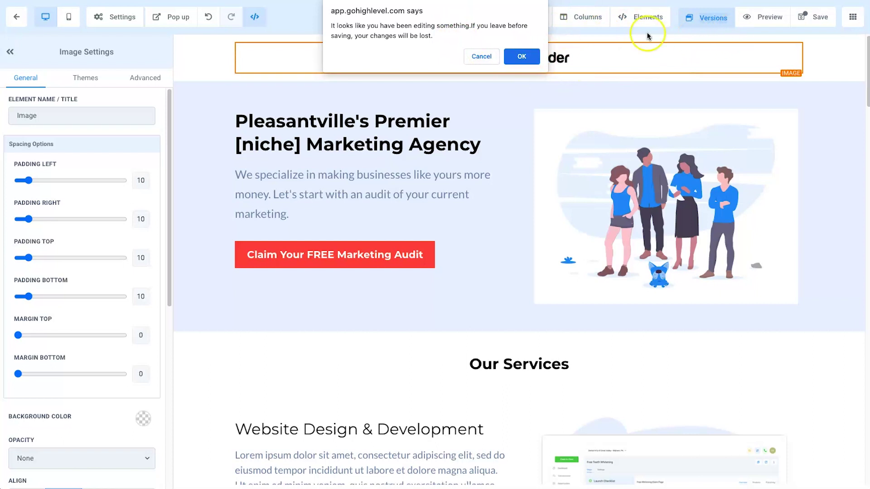
pyautogui.click(502, 55)
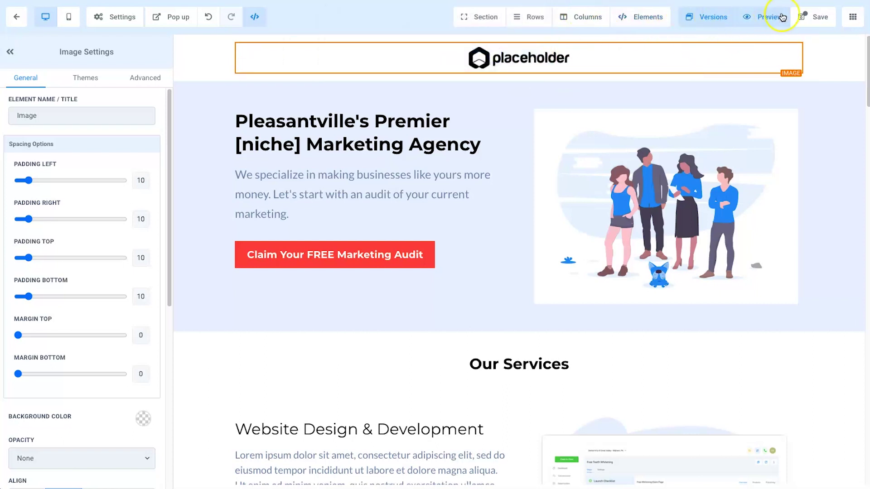
pyautogui.click(818, 16)
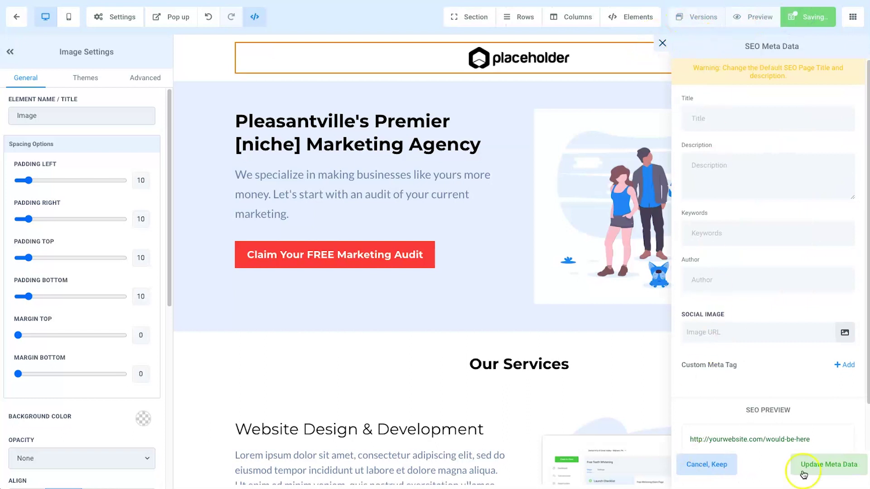
pyautogui.click(663, 42)
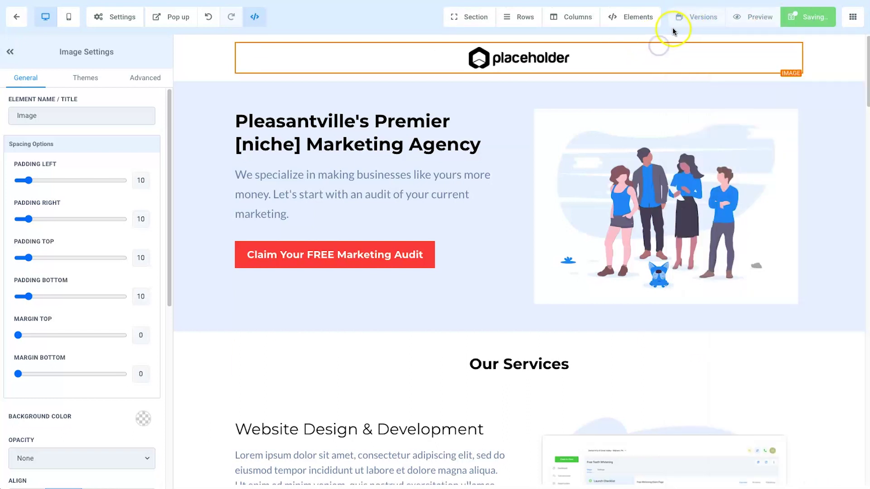
# View the list of funnel pages, then select part of the hero paragraph's text and check the hero section's settings
pyautogui.click(851, 17)
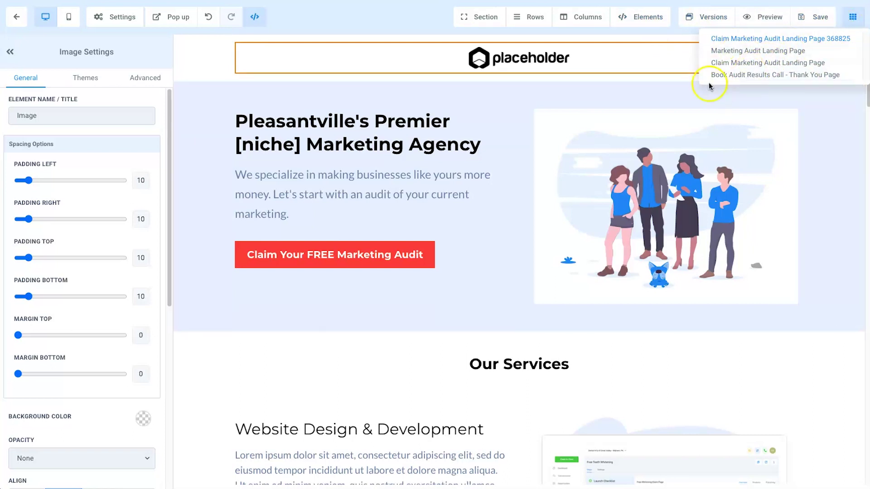
pyautogui.click(389, 17)
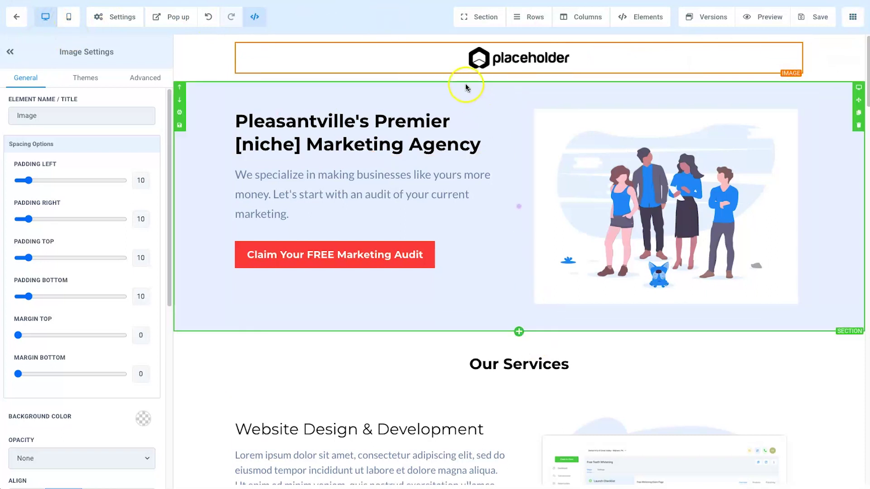
pyautogui.moveTo(398, 175); pyautogui.dragTo(493, 175)
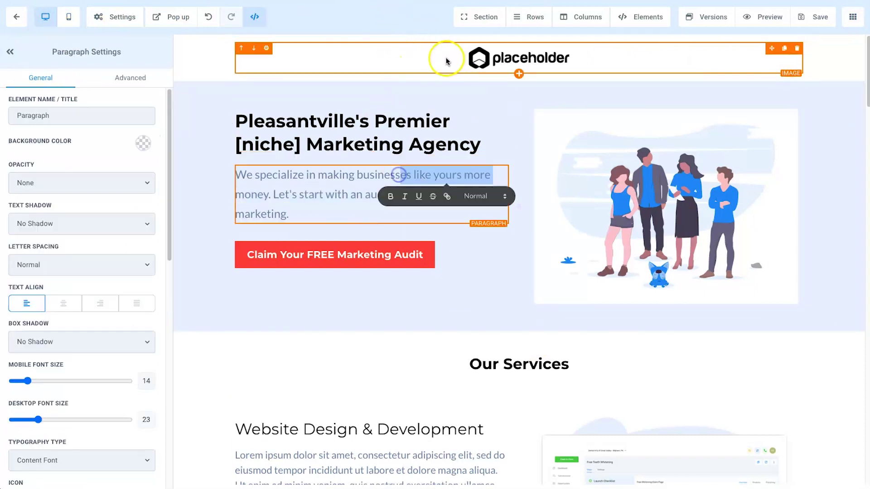
pyautogui.click(179, 112)
# Switch to the Systeme.io page editor and look through the template page, then return to its hero section
pyautogui.click(201, 77)
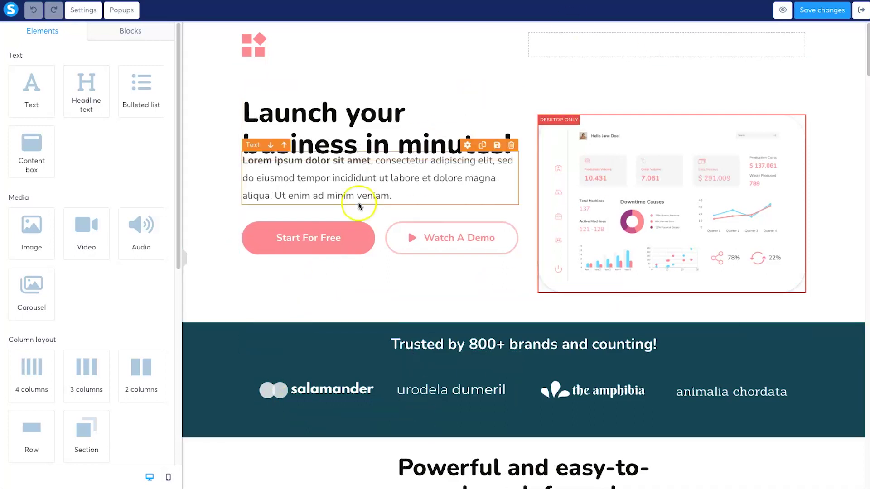
pyautogui.scroll(-5, 501, 301)
pyautogui.scroll(-20, 503, 304)
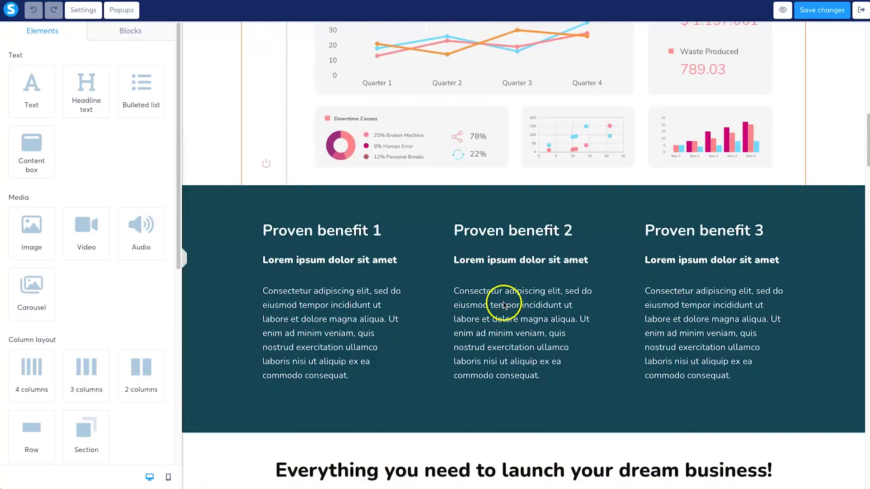
pyautogui.scroll(6, 510, 307)
pyautogui.scroll(18, 509, 301)
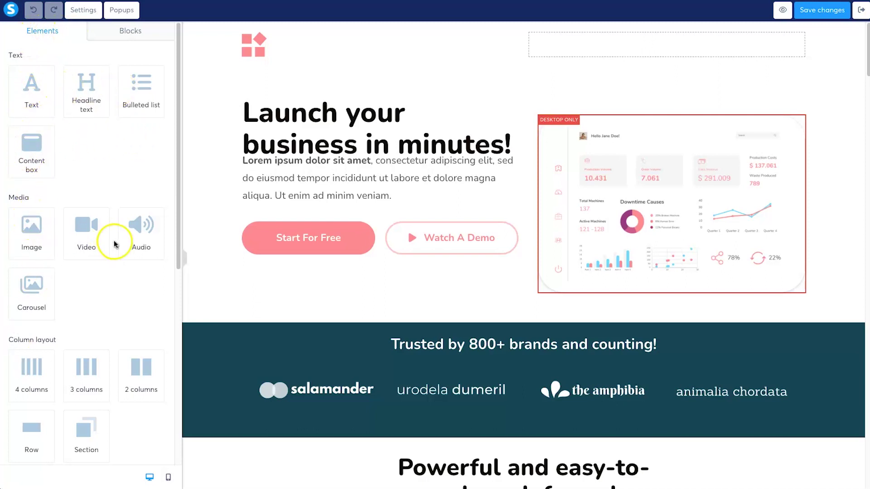
# Look through the available page elements, from the text and media groups to Form, Social and Other
pyautogui.scroll(-5, 35, 267)
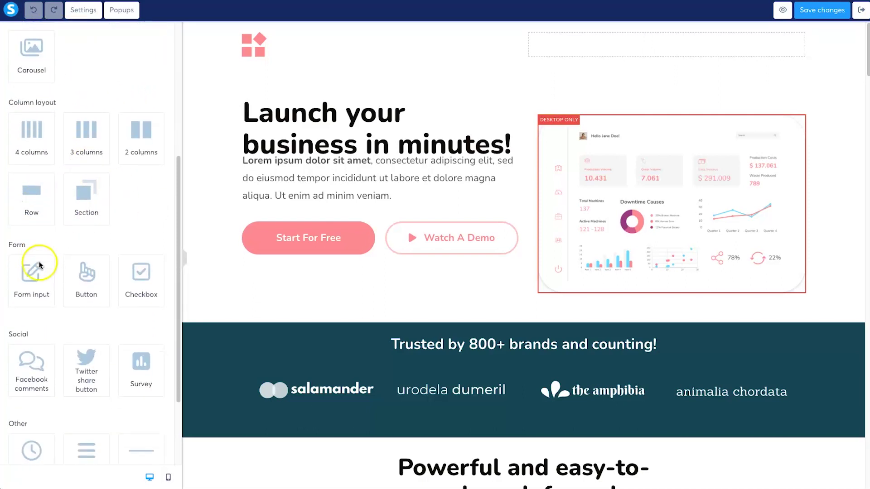
pyautogui.scroll(-2, 39, 265)
pyautogui.scroll(-1, 81, 240)
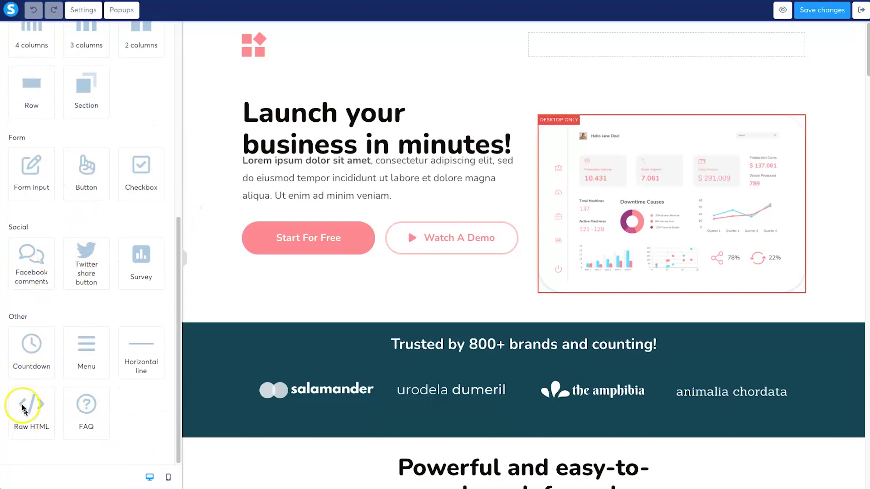
pyautogui.scroll(8, 119, 339)
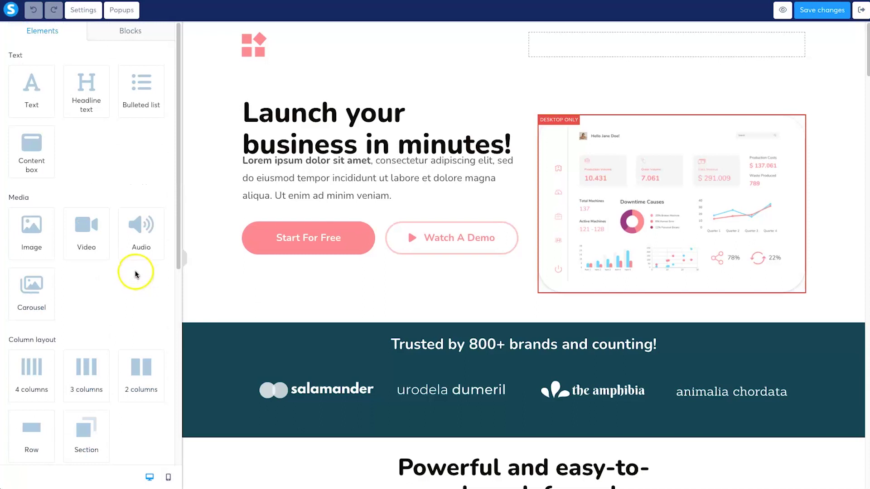
# Open the saved blocks library and look through its section blocks
pyautogui.click(139, 35)
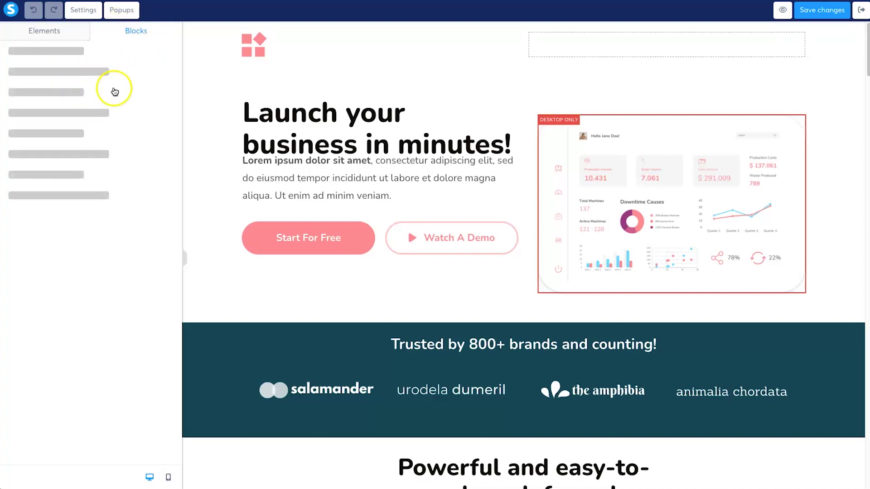
pyautogui.click(56, 55)
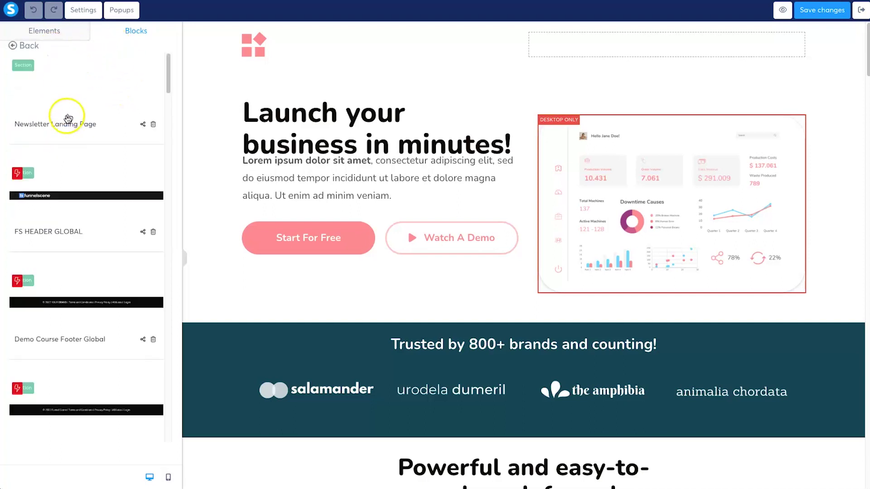
pyautogui.scroll(-10, 97, 267)
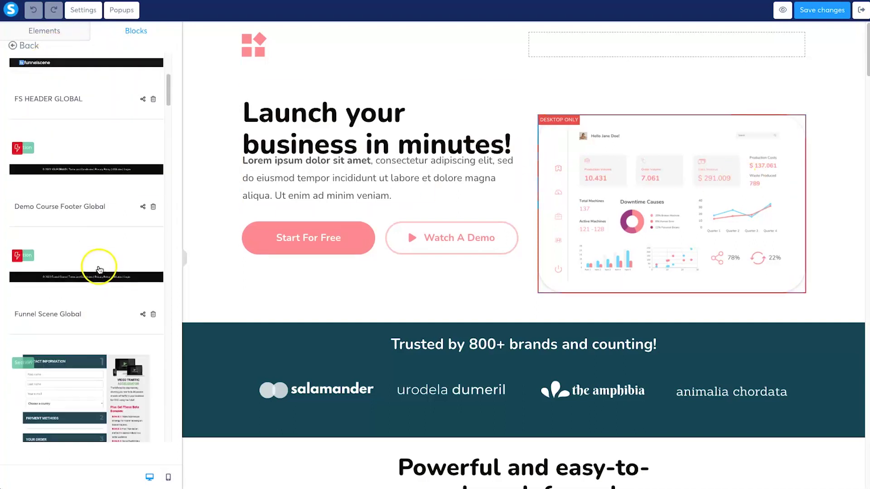
pyautogui.scroll(6, 100, 375)
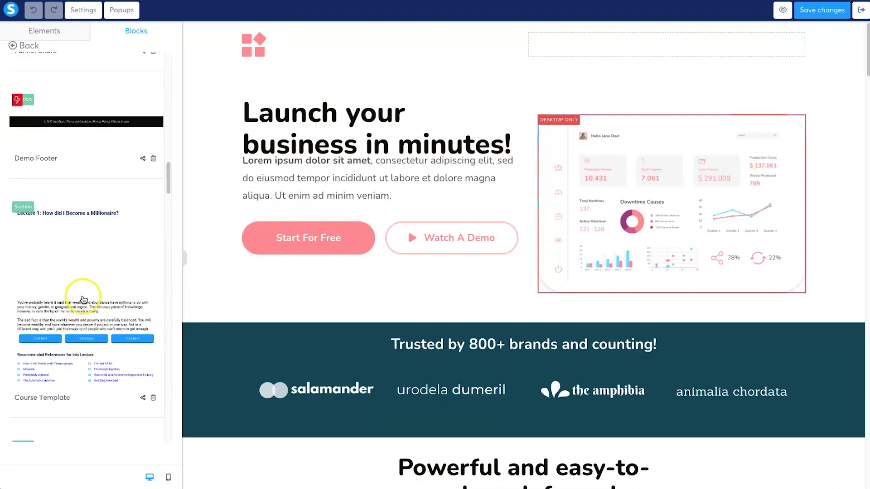
pyautogui.scroll(5, 79, 308)
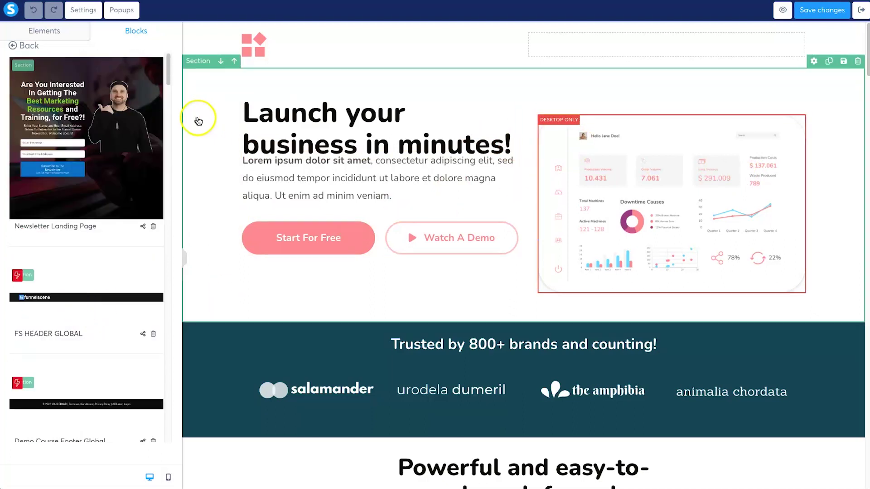
# Add the FS HEADER GLOBAL block at the end of the page, then delete it from the page
pyautogui.moveTo(72, 297); pyautogui.dragTo(372, 469)
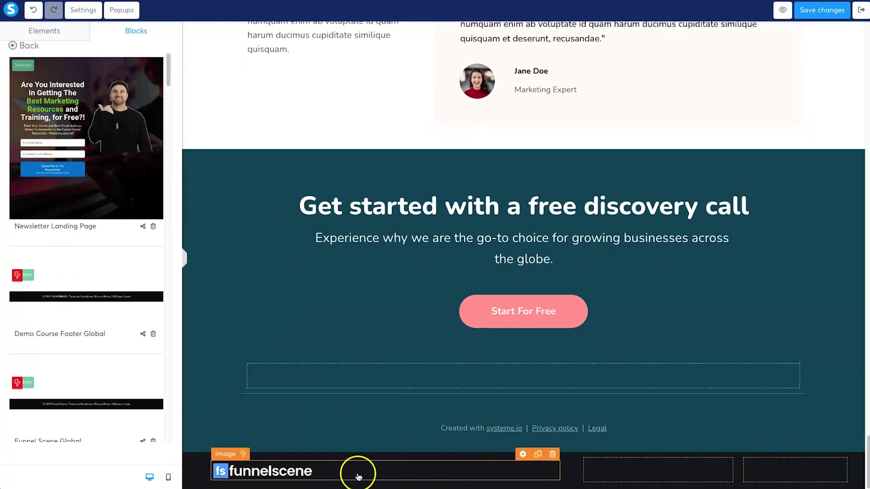
pyautogui.click(858, 446)
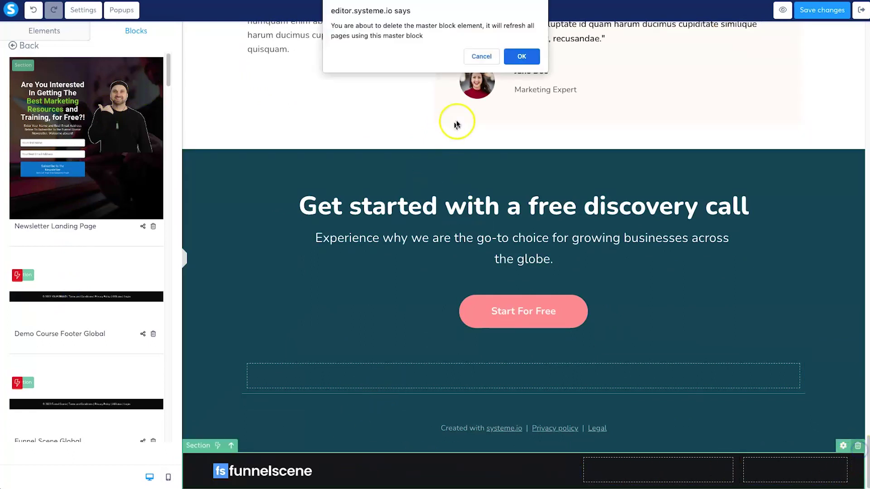
pyautogui.click(521, 55)
pyautogui.scroll(8, 285, 292)
pyautogui.scroll(15, 279, 294)
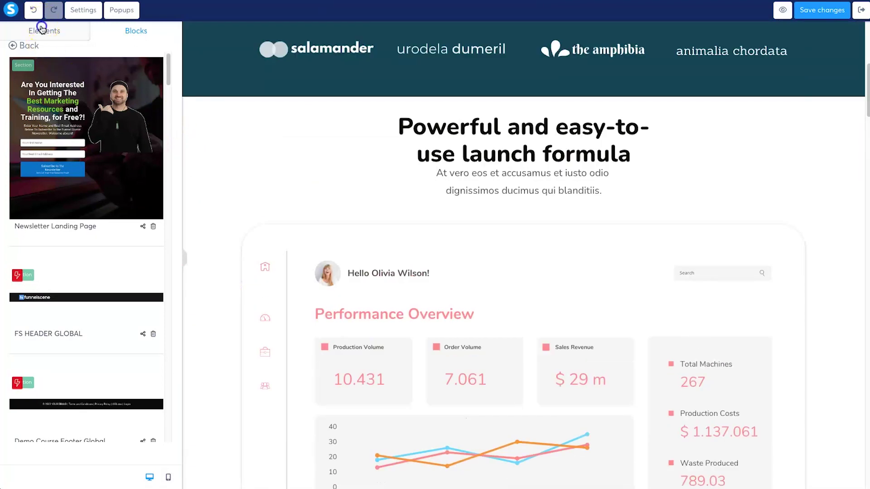
# Try moving the hero headline below the hero columns, then place it back above the hero paragraph
pyautogui.click(41, 29)
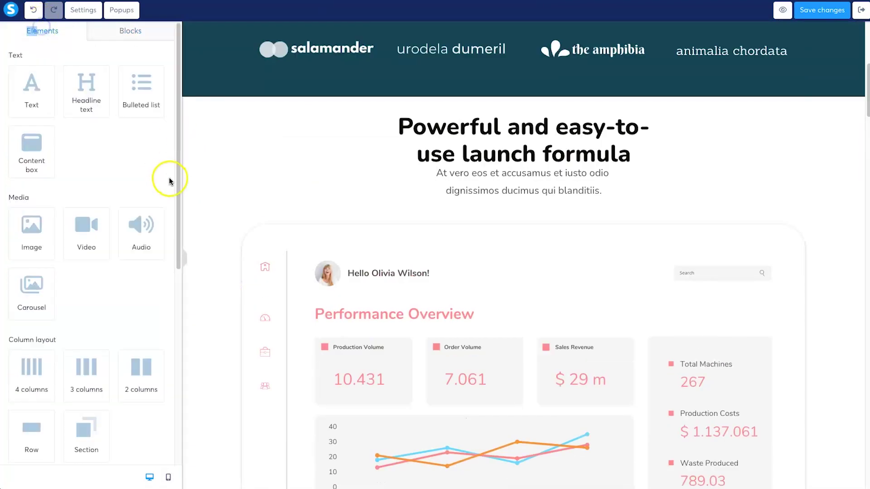
pyautogui.scroll(8, 301, 241)
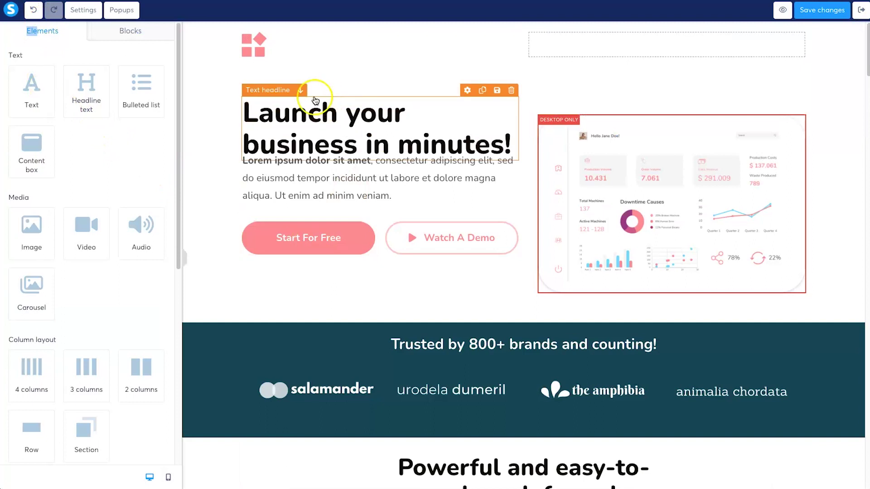
pyautogui.moveTo(294, 124); pyautogui.dragTo(366, 274)
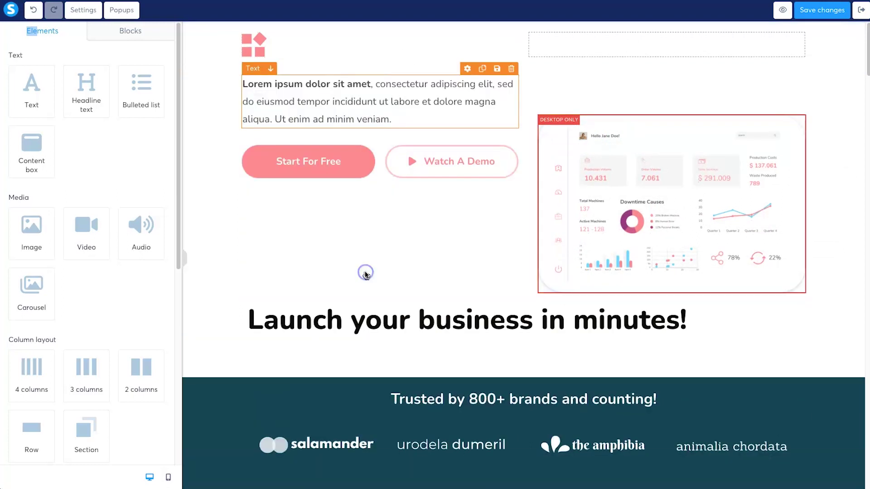
pyautogui.moveTo(565, 334); pyautogui.dragTo(422, 94)
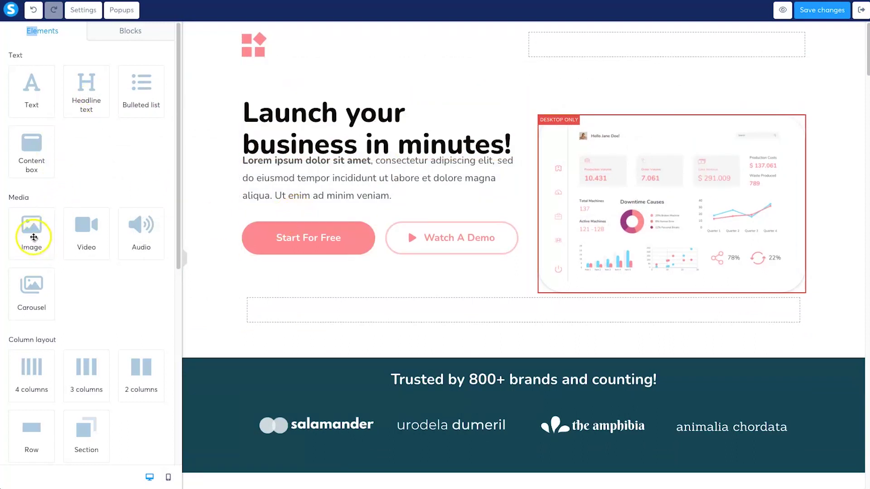
# Add an Image element above the hero dashboard picture, check its settings, then delete the element
pyautogui.moveTo(28, 227); pyautogui.dragTo(642, 136)
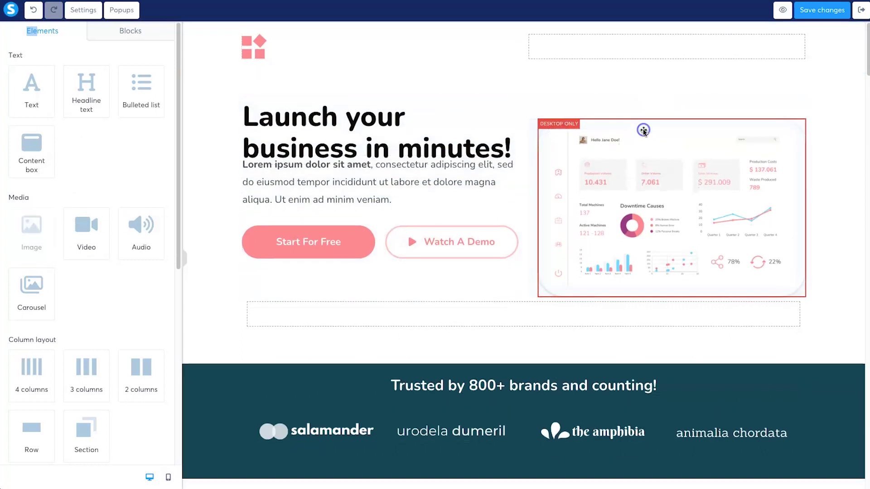
pyautogui.click(634, 144)
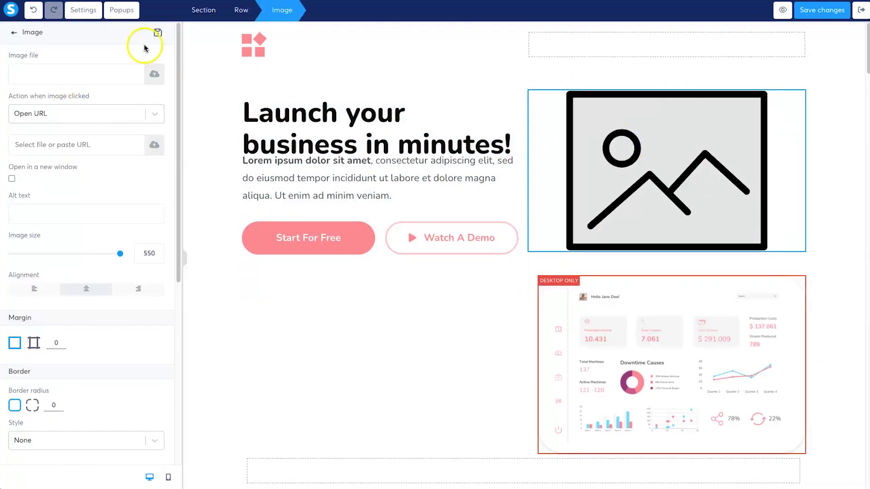
pyautogui.scroll(-3, 57, 238)
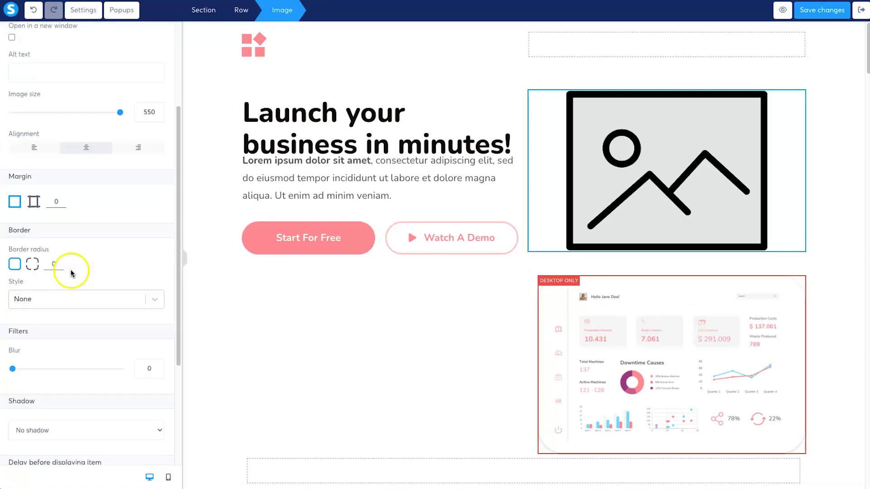
pyautogui.scroll(-4, 39, 230)
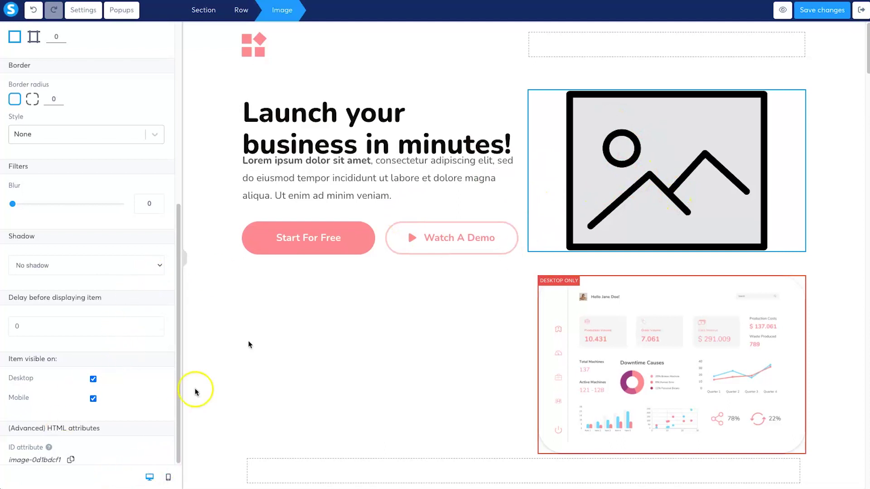
pyautogui.click(689, 187)
pyautogui.click(795, 85)
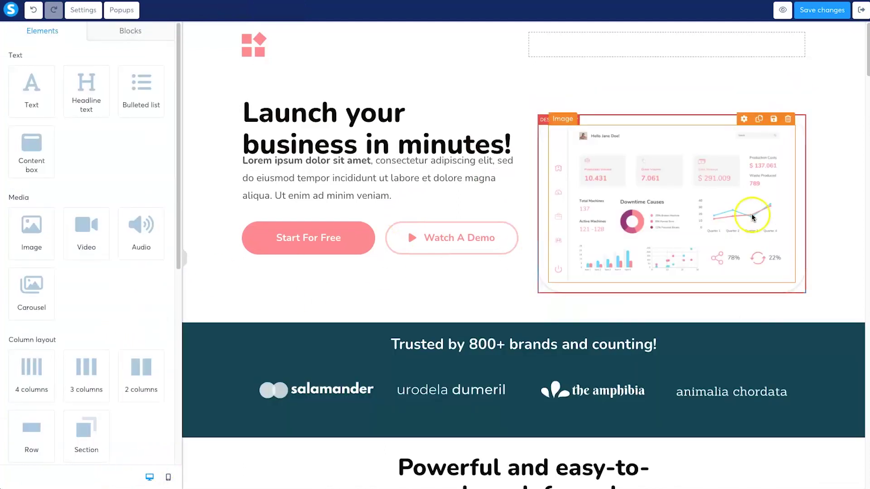
# Examine the page settings for typography, language, background, search engine optimization, tracking and affiliation
pyautogui.click(87, 10)
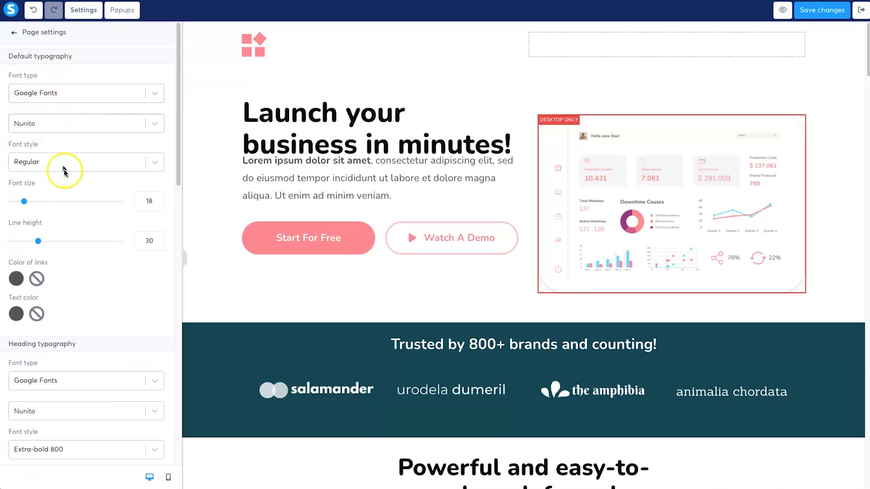
pyautogui.scroll(-3, 44, 206)
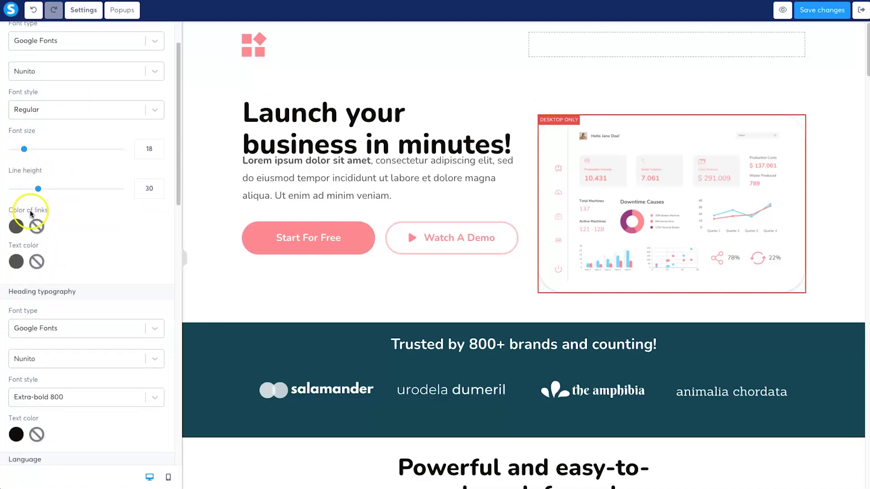
pyautogui.scroll(-5, 81, 211)
pyautogui.scroll(-3, 21, 207)
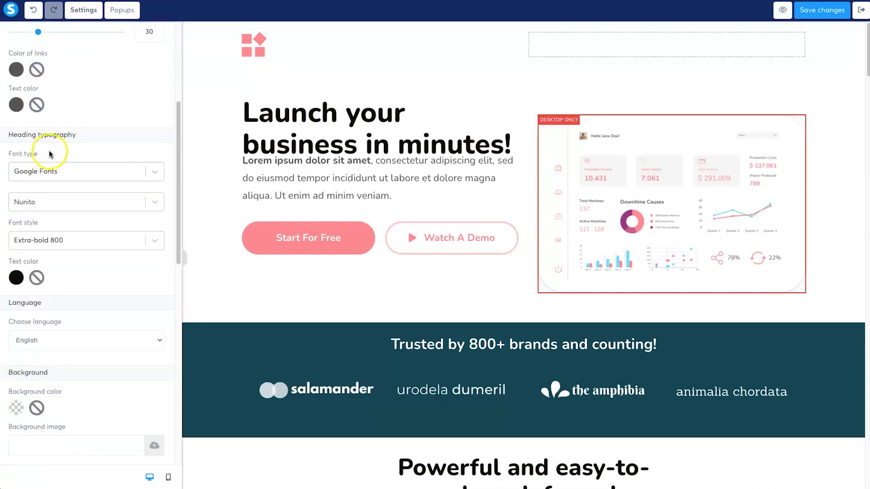
pyautogui.scroll(-10, 32, 210)
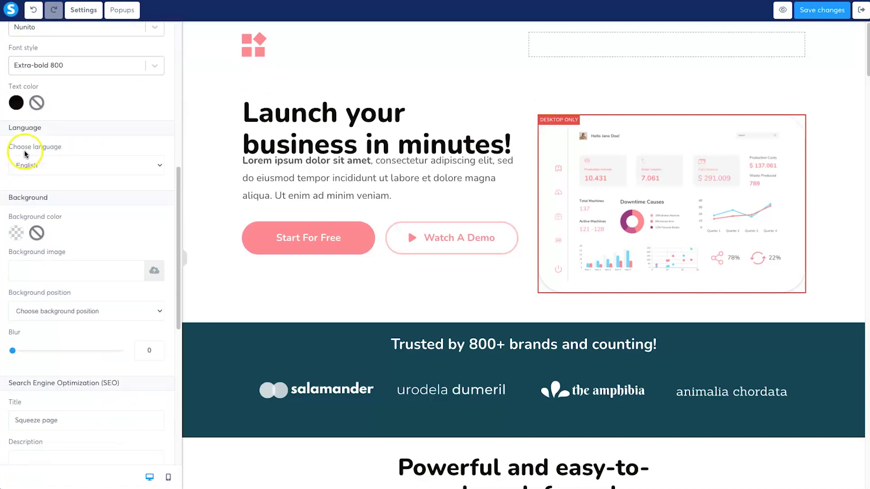
pyautogui.scroll(-6, 106, 213)
pyautogui.scroll(-8, 36, 246)
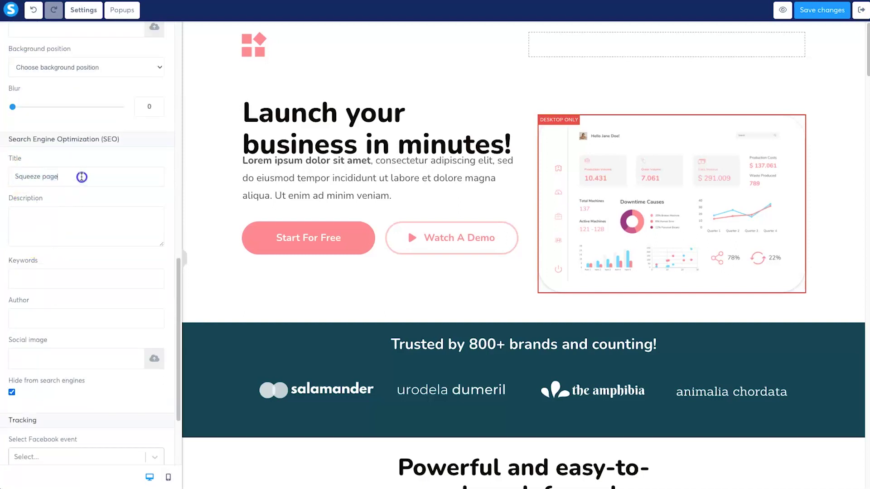
pyautogui.scroll(-6, 76, 261)
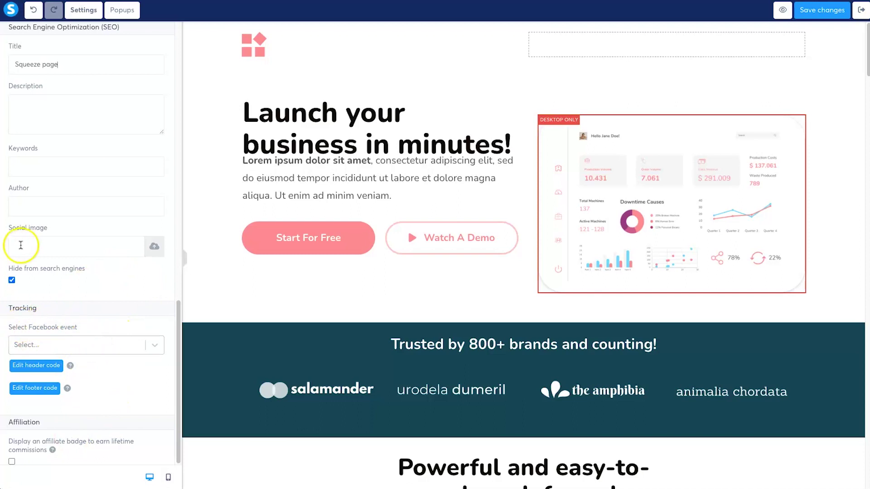
# Add a popup to the page and try placing a Text element in it
pyautogui.click(118, 14)
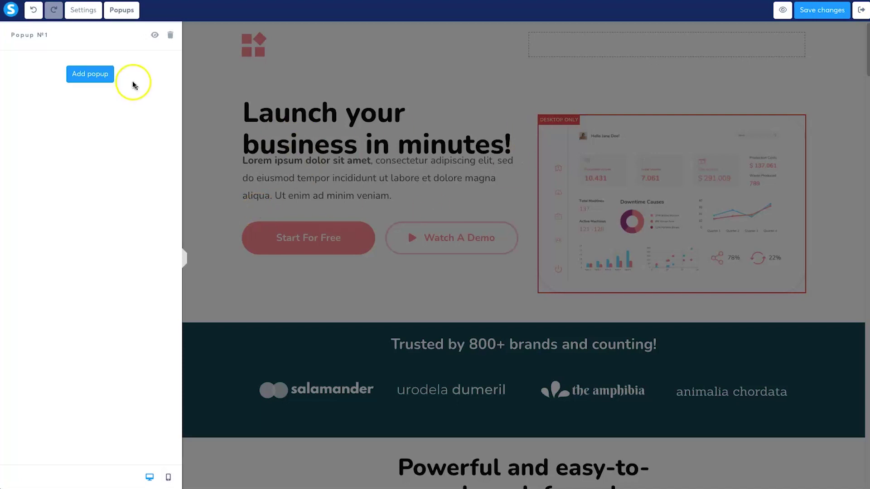
pyautogui.click(108, 78)
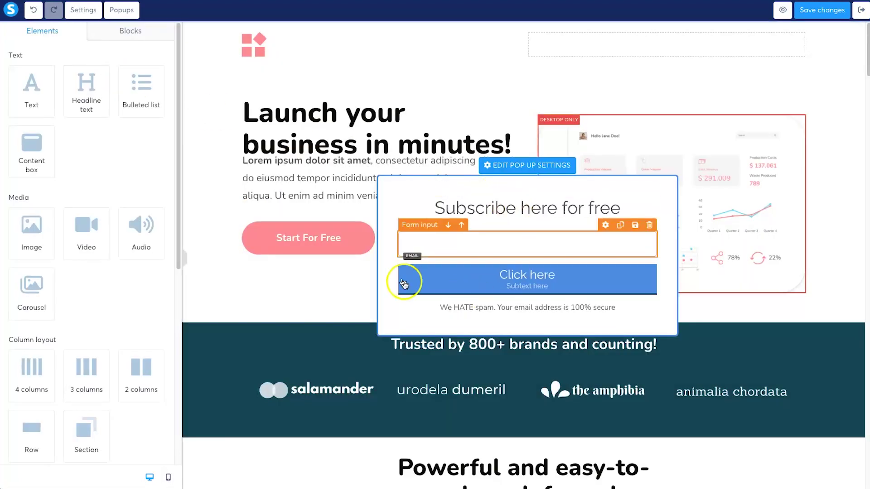
pyautogui.moveTo(52, 88); pyautogui.dragTo(30, 97)
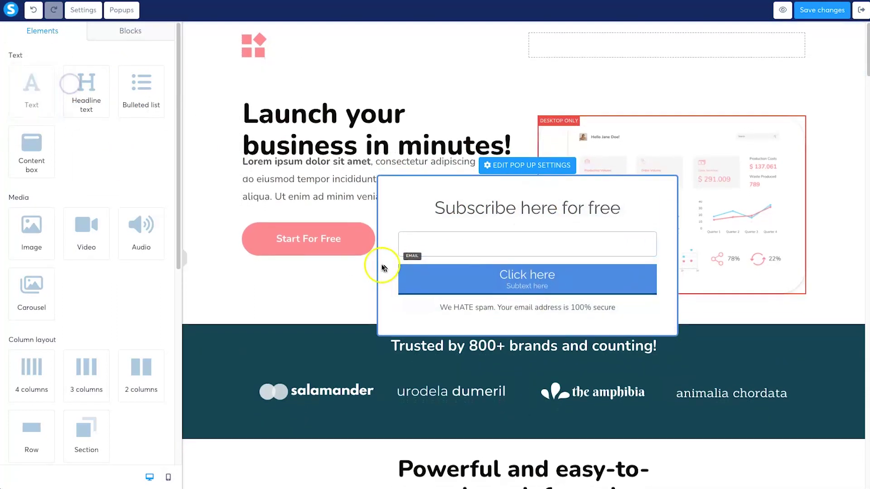
# Close the popup and examine the available click actions in the hero Start For Free button's settings
pyautogui.click(289, 237)
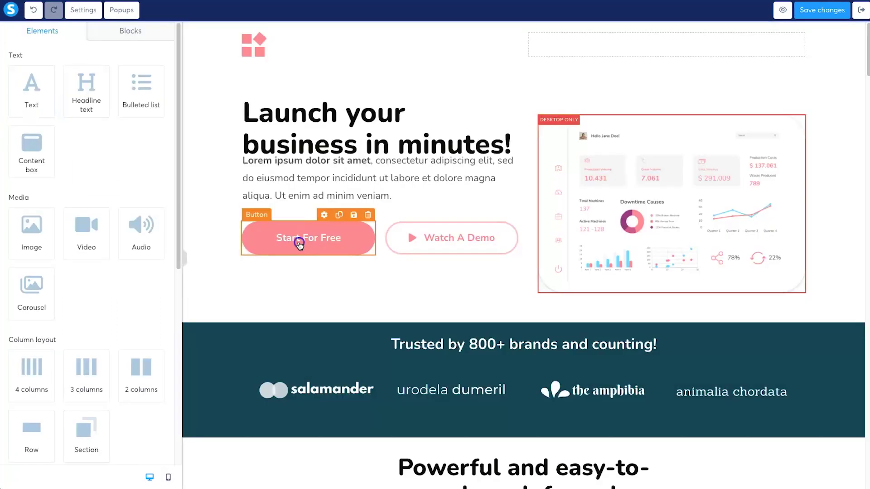
pyautogui.click(300, 242)
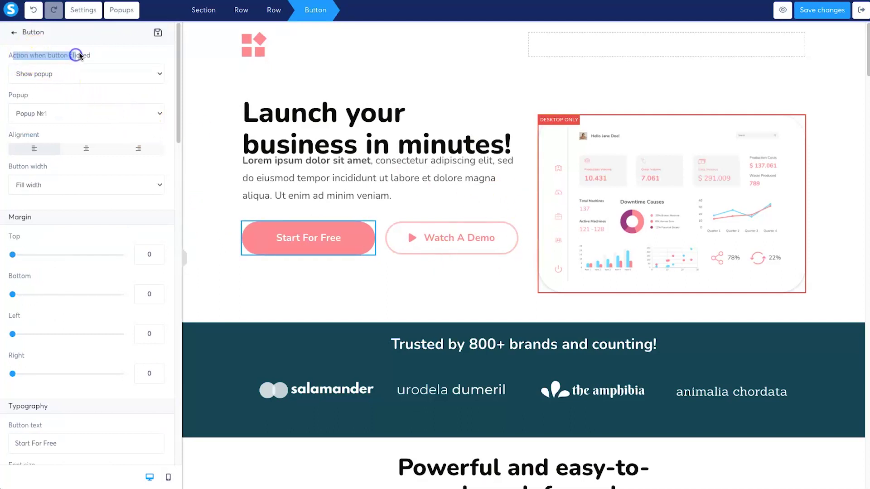
pyautogui.click(60, 73)
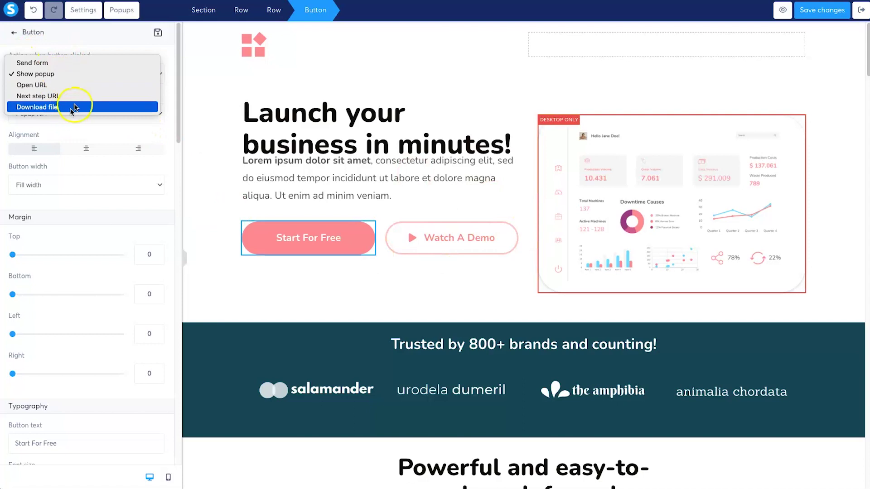
pyautogui.click(108, 124)
pyautogui.click(75, 110)
pyautogui.click(72, 55)
pyautogui.click(82, 53)
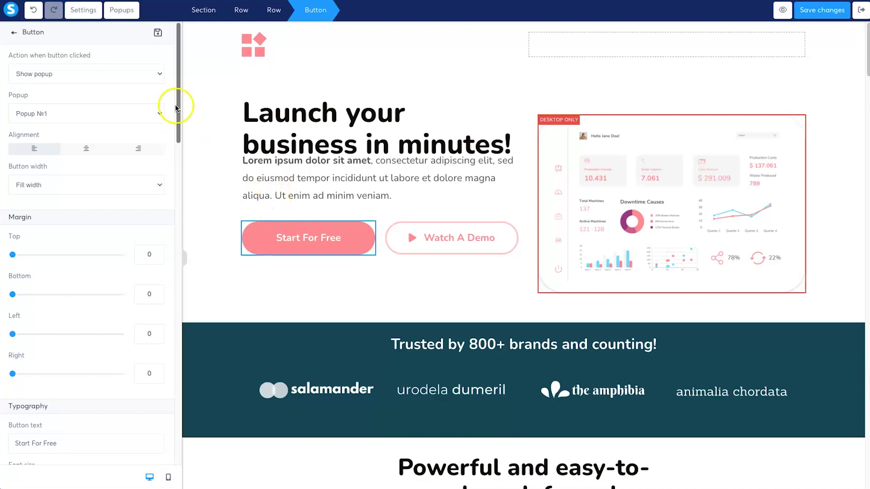
pyautogui.click(111, 81)
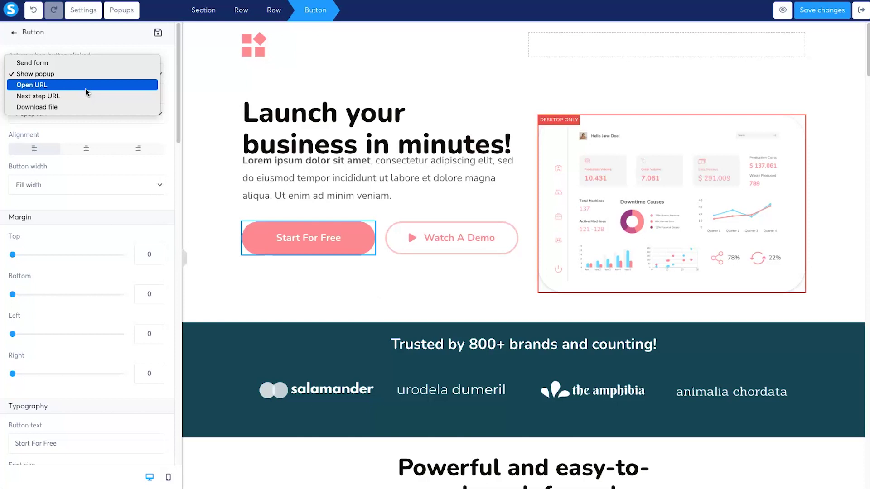
pyautogui.click(65, 46)
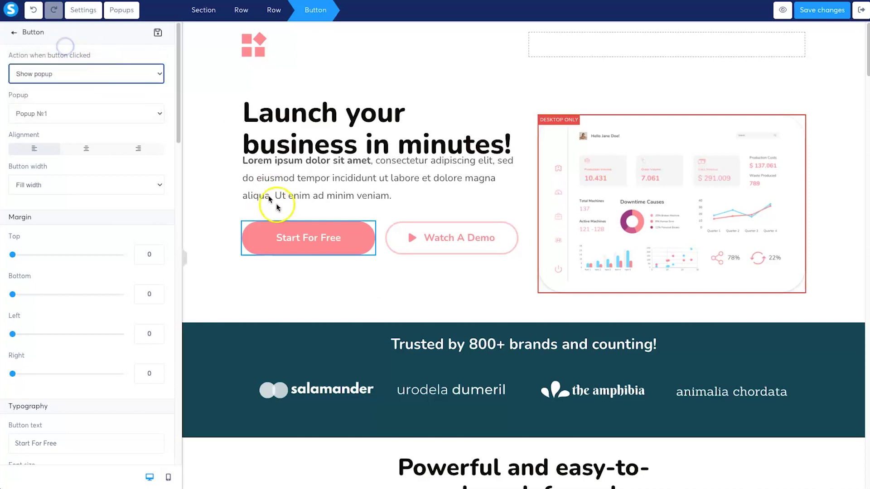
# Try the Send form action on the Start For Free button and check its redirection options
pyautogui.click(52, 75)
pyautogui.click(44, 66)
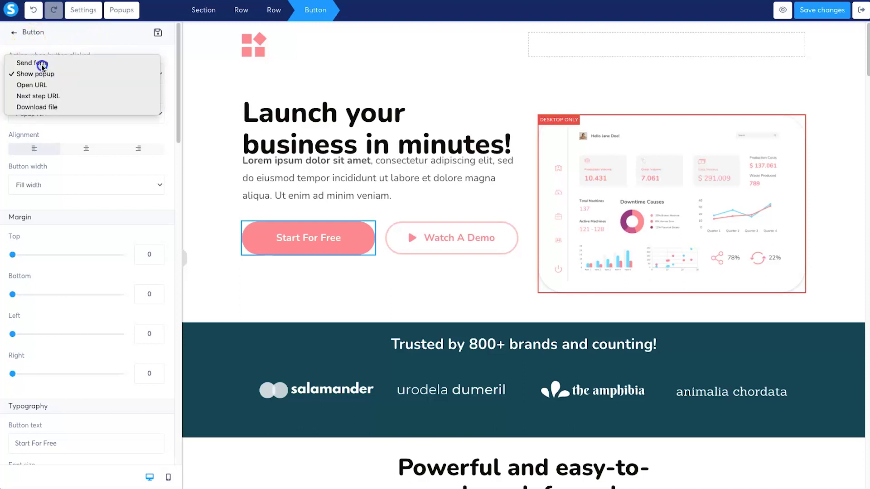
pyautogui.click(52, 121)
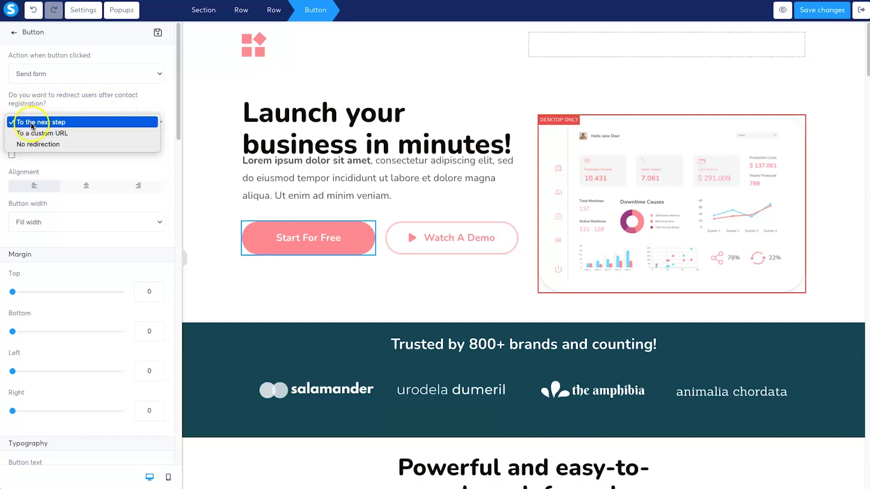
pyautogui.click(79, 102)
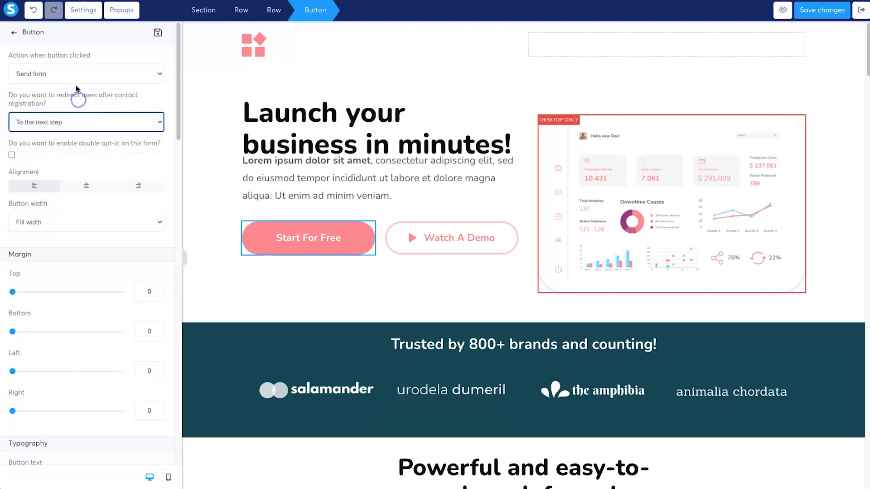
# Try the Open URL action on the Start For Free button, then leave its settings
pyautogui.click(71, 72)
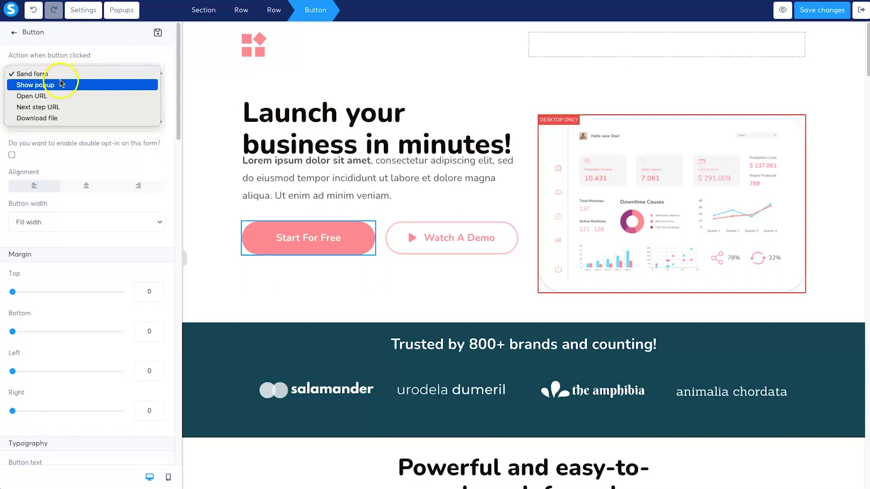
pyautogui.click(58, 97)
pyautogui.click(22, 115)
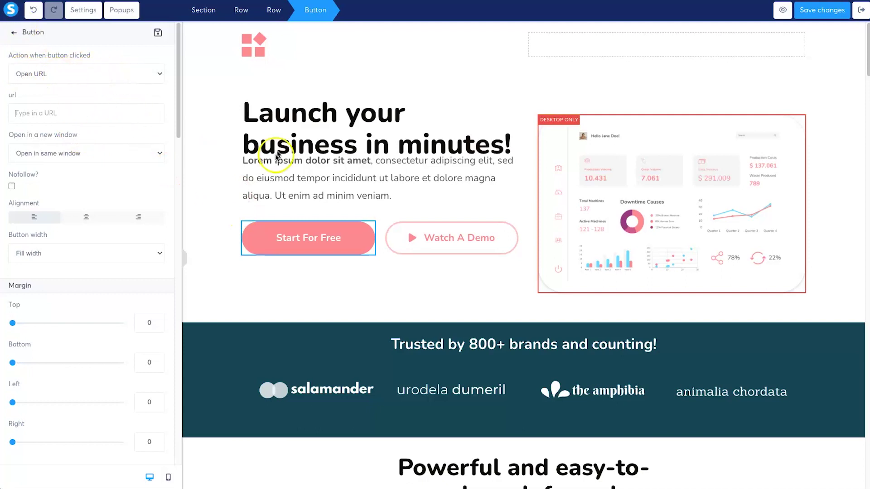
pyautogui.click(12, 32)
# Add two form inputs stacked above the Start For Free button and set the lower one's input type to Email
pyautogui.scroll(-5, 86, 278)
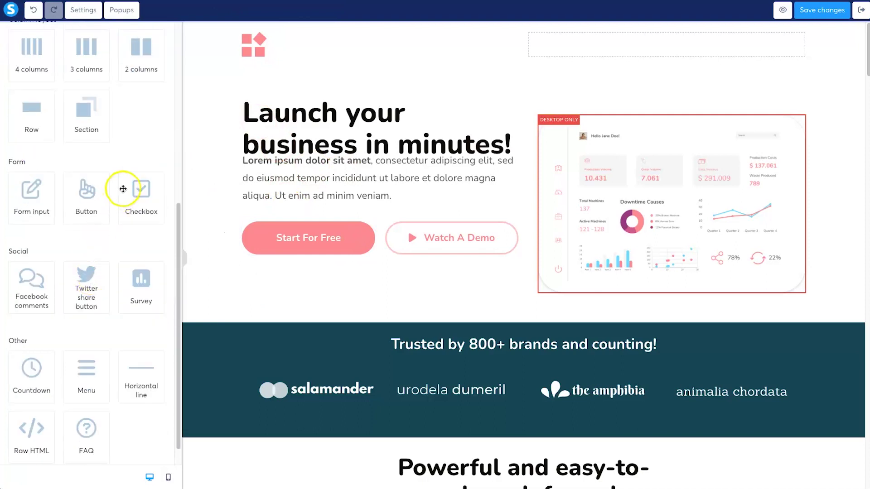
pyautogui.moveTo(23, 196); pyautogui.dragTo(295, 236)
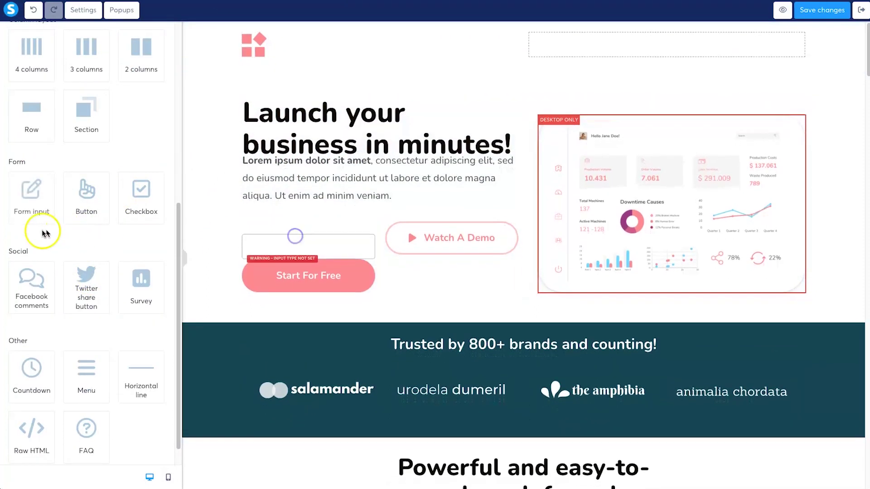
pyautogui.moveTo(19, 195); pyautogui.dragTo(312, 286)
pyautogui.click(313, 285)
pyautogui.moveTo(72, 94); pyautogui.dragTo(73, 81)
pyautogui.click(73, 75)
pyautogui.click(50, 118)
# Set the upper form input's type to First name
pyautogui.click(282, 245)
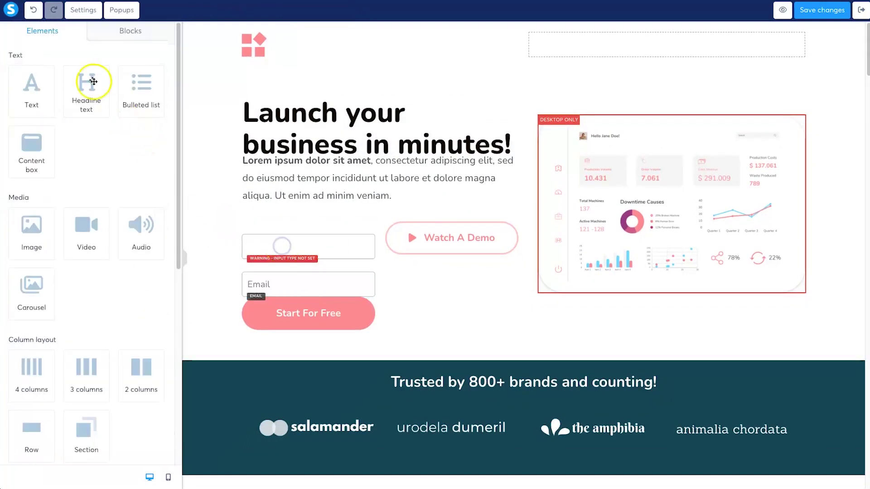
pyautogui.click(358, 246)
pyautogui.click(86, 72)
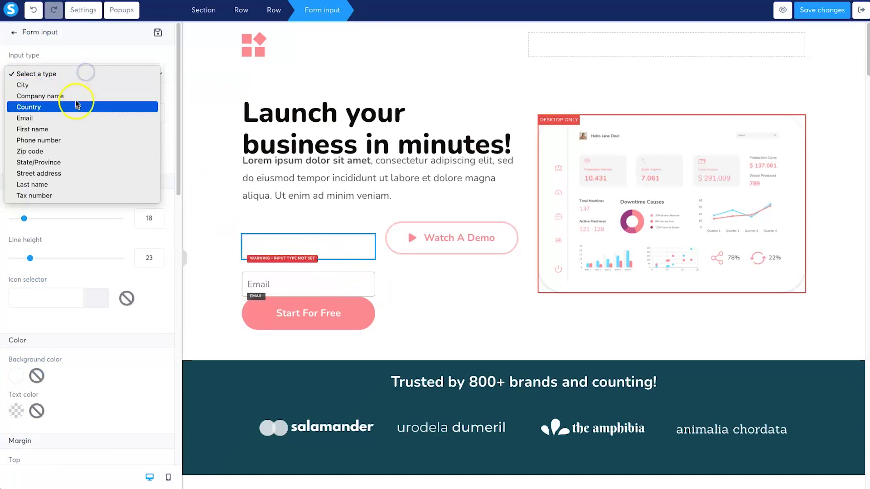
pyautogui.click(72, 130)
# Set the Start For Free button's click action to Send form and save the page changes
pyautogui.click(298, 320)
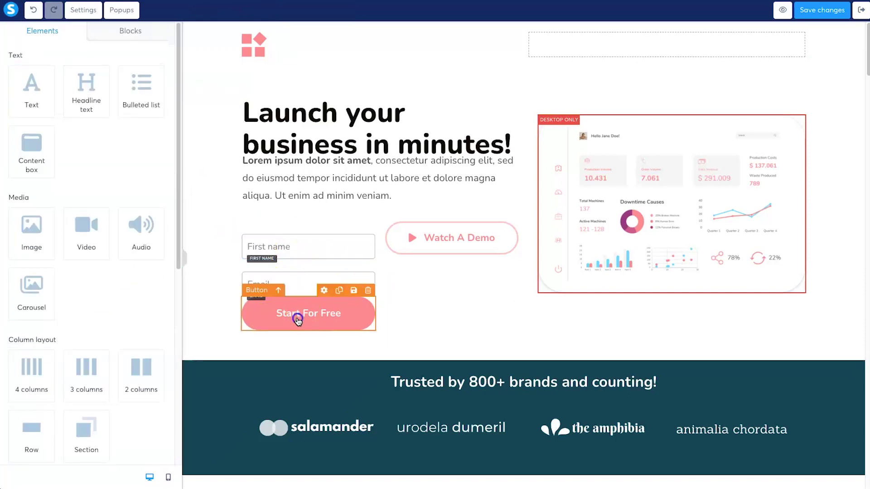
pyautogui.click(68, 71)
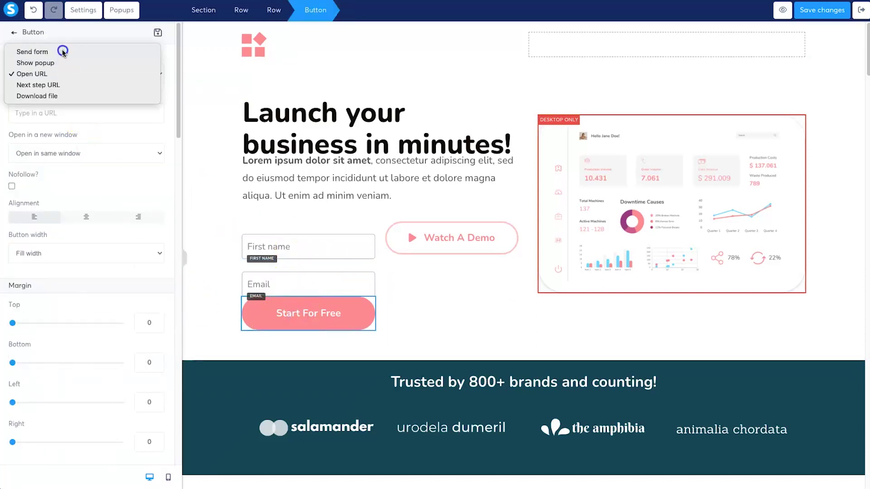
pyautogui.click(62, 52)
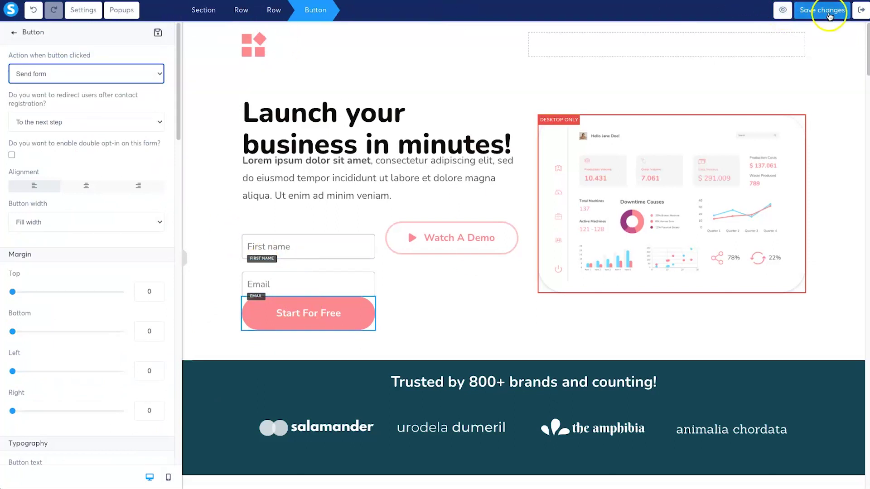
pyautogui.click(844, 16)
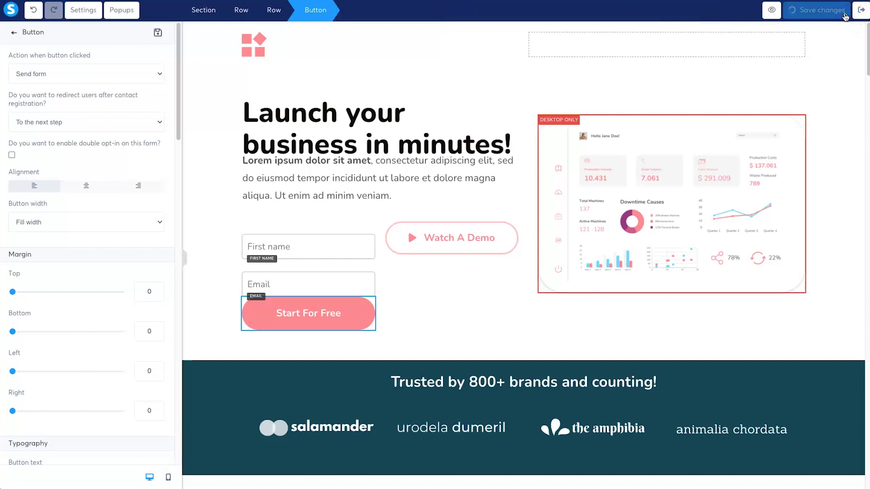
# Exit the Systeme.io page editor, switch to HighLevel and leave its page editor for the Free Marketing Audit Funnel's steps
pyautogui.click(857, 15)
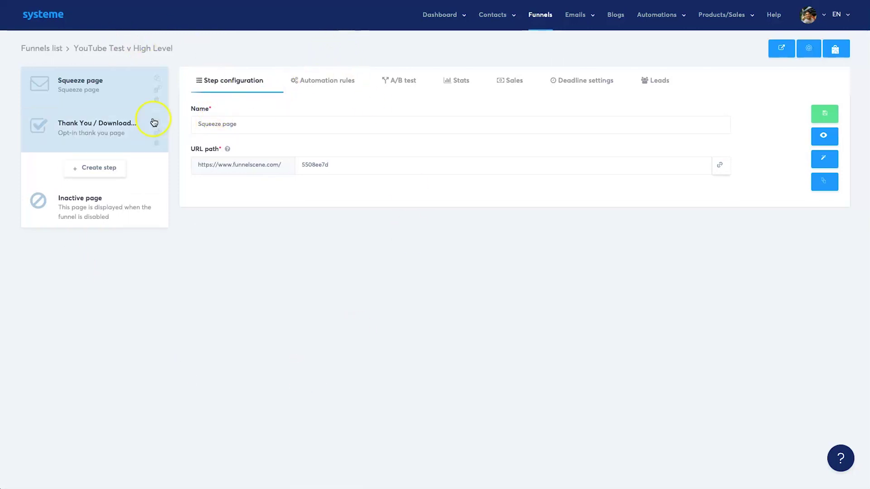
pyautogui.hotkey('ctrl', 'Tab')
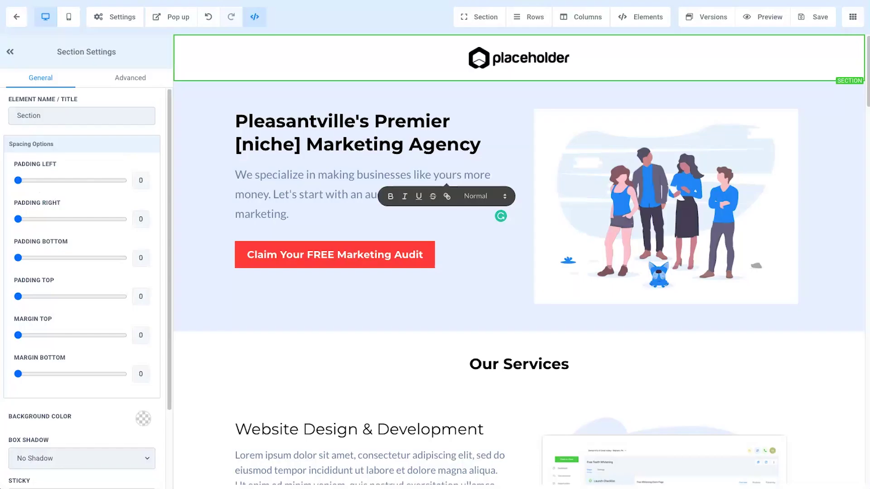
pyautogui.click(17, 17)
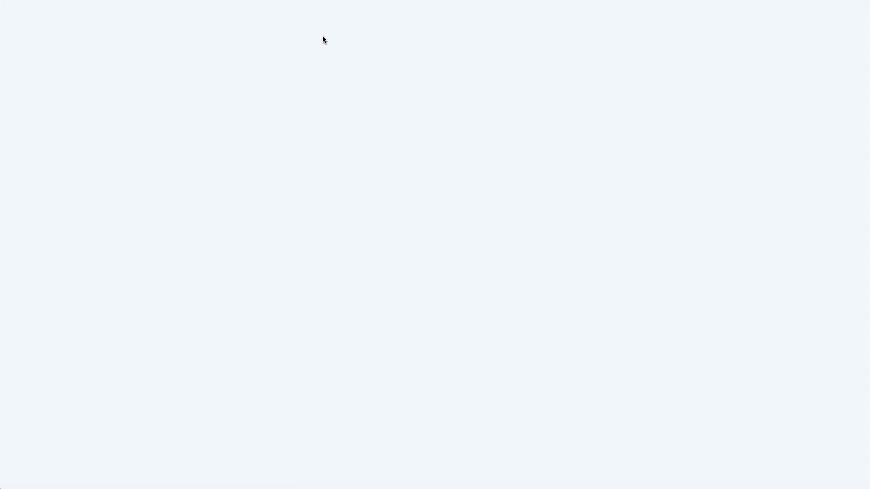
pyautogui.moveTo(322, 36)
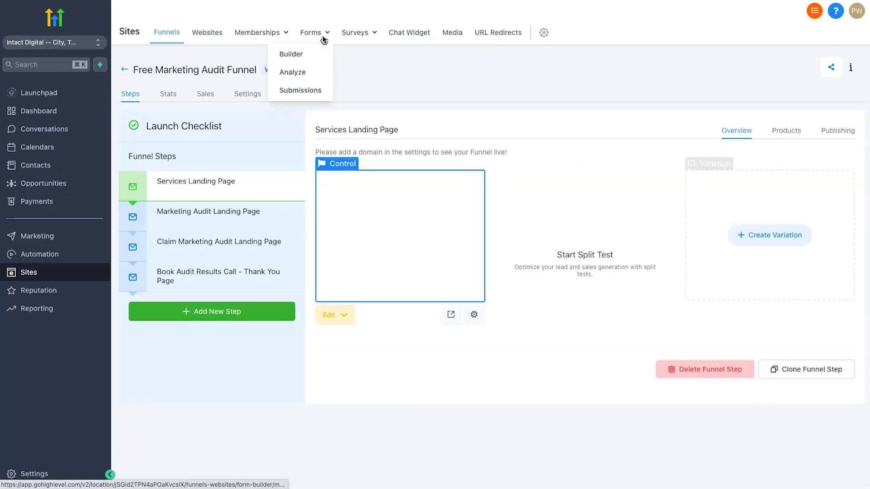
pyautogui.click(229, 373)
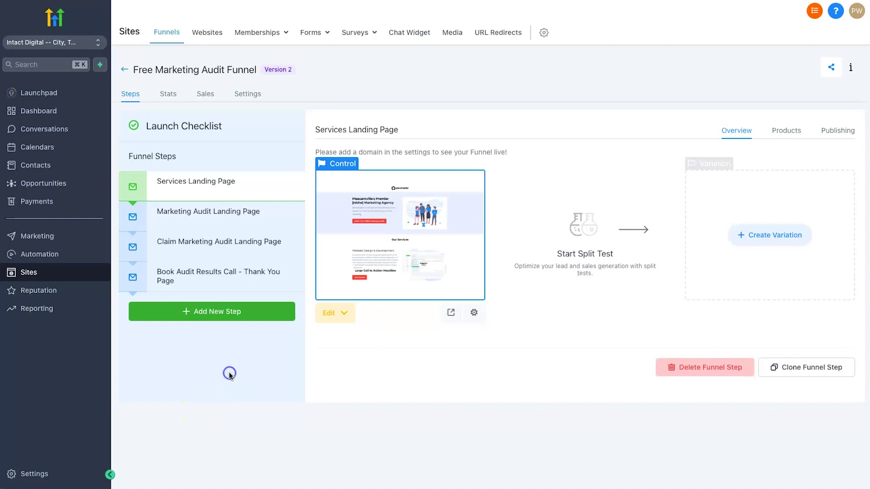
# Start a new step in the Free Marketing Audit Funnel and activate its ClickFunnels import URL field
pyautogui.click(218, 313)
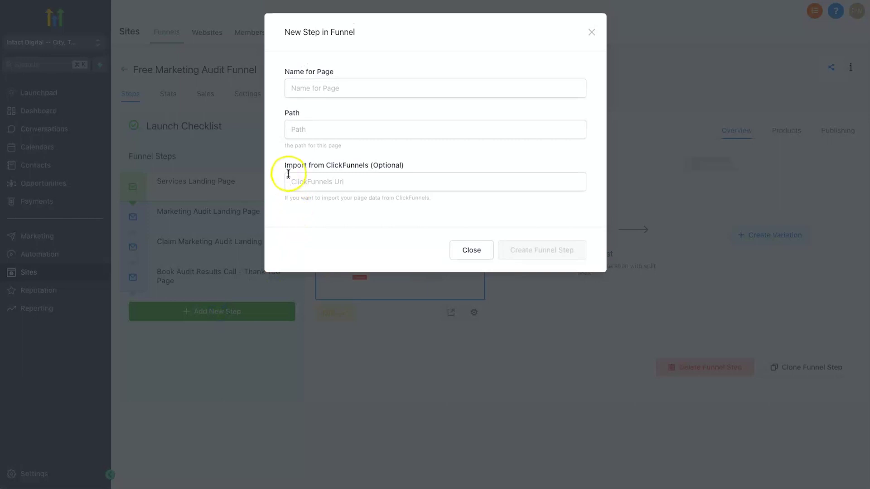
pyautogui.moveTo(286, 164); pyautogui.dragTo(408, 166)
pyautogui.click(334, 177)
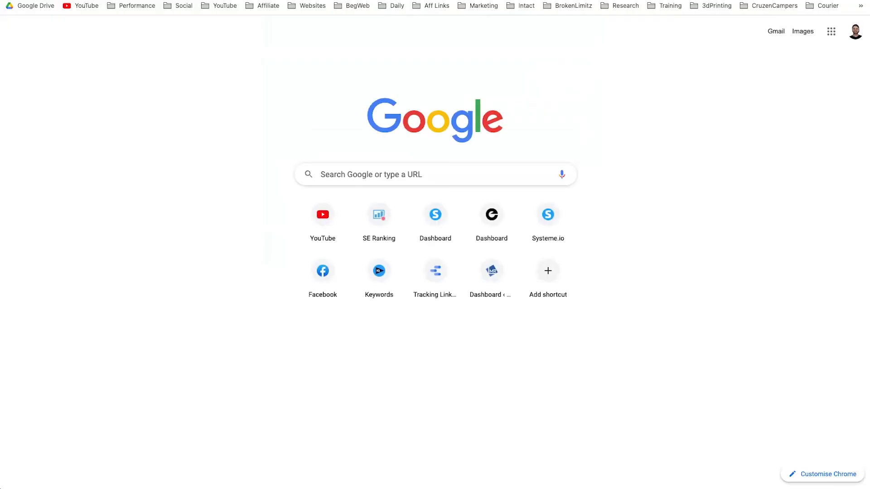
# Search Google for site:clickfunnels.com and look through the first page of results
pyautogui.write('site:')
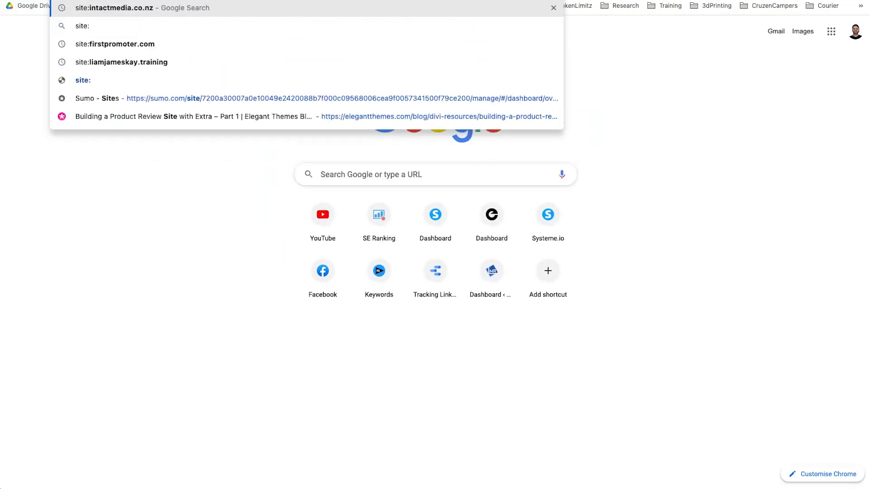
pyautogui.write('clic')
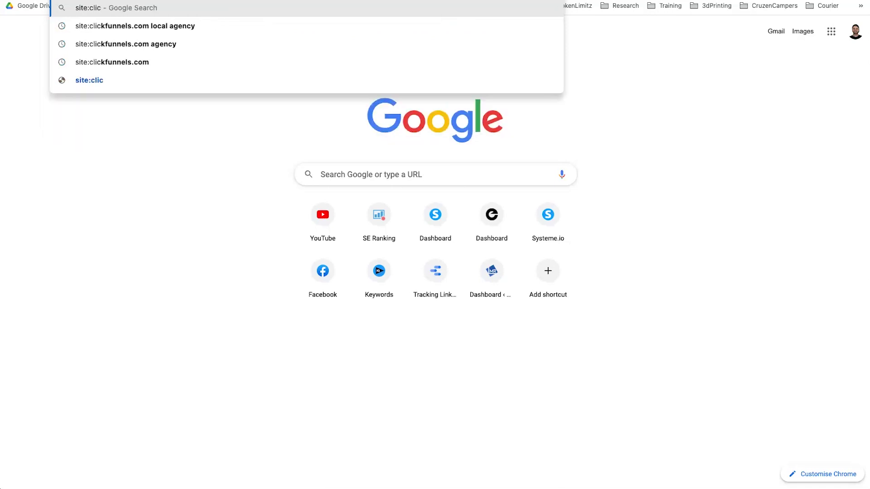
pyautogui.write('kfunnels.com')
pyautogui.press('Return')
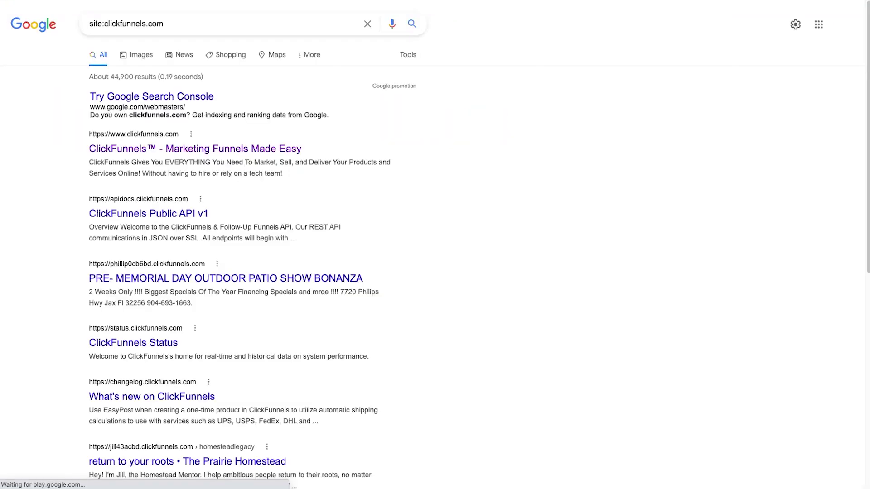
pyautogui.scroll(-7, 510, 233)
pyautogui.scroll(-3, 510, 233)
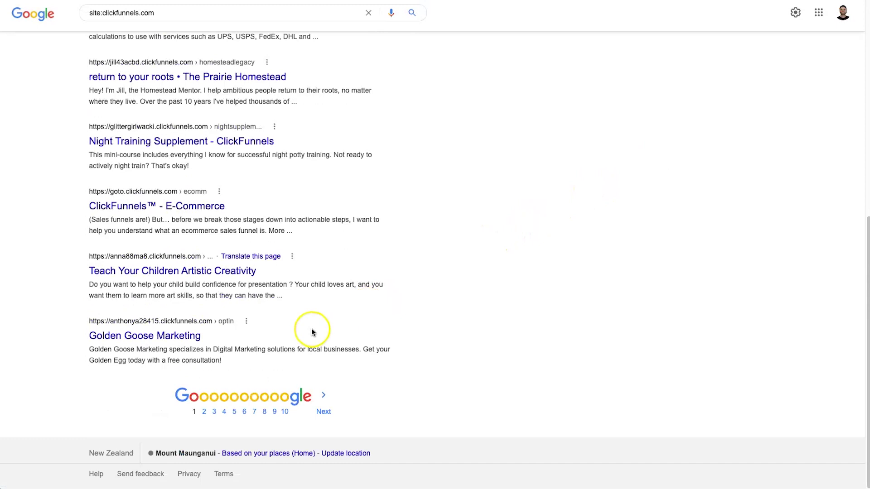
pyautogui.scroll(-2, 176, 394)
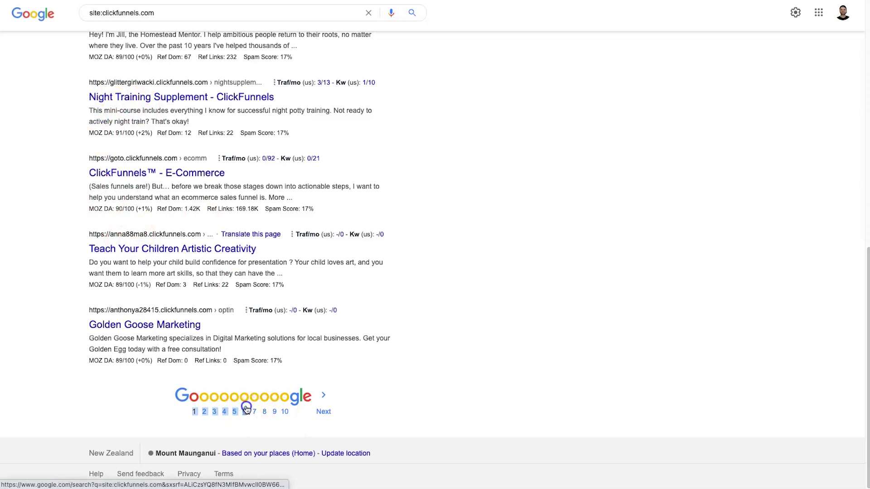
# Go to the sixth page of results, open the Bridal Transformation 90 Day Coaching Program page and look through it
pyautogui.click(244, 411)
pyautogui.scroll(-5, 399, 253)
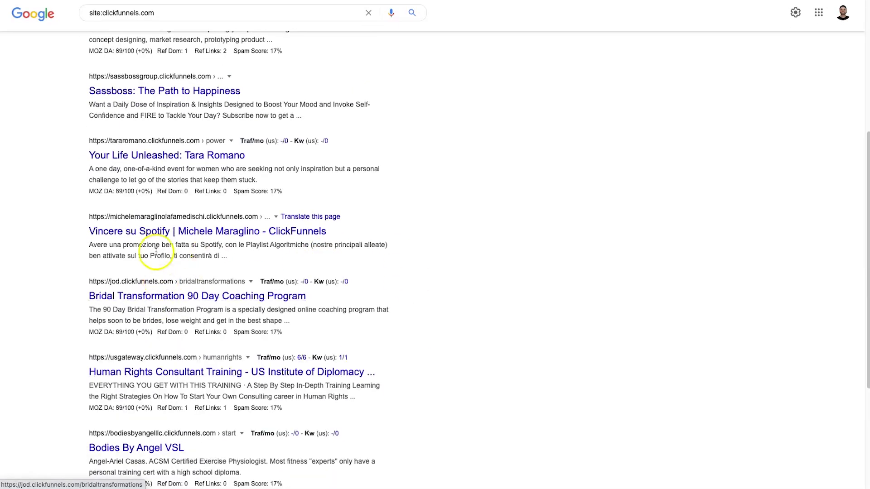
pyautogui.click(151, 295)
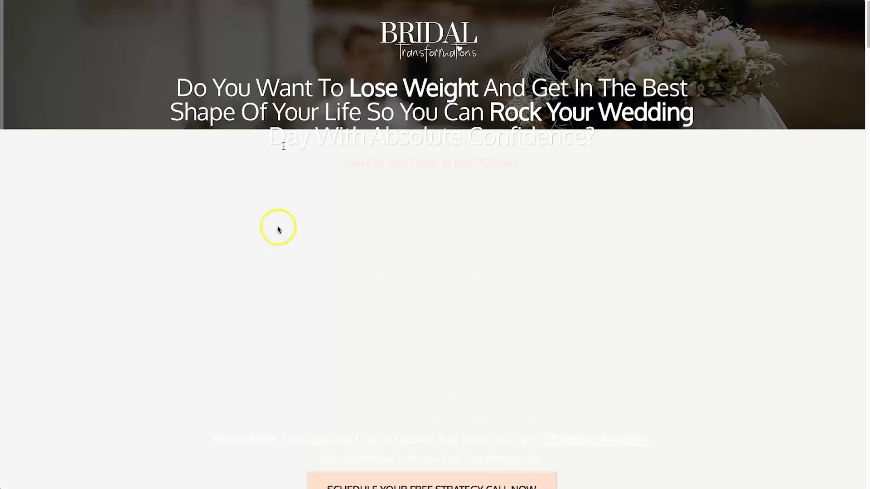
pyautogui.scroll(-20, 490, 278)
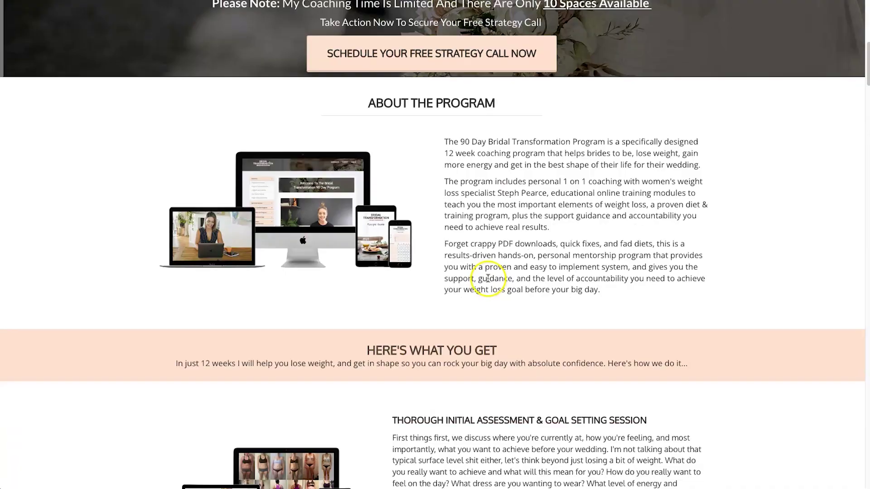
pyautogui.scroll(20, 478, 306)
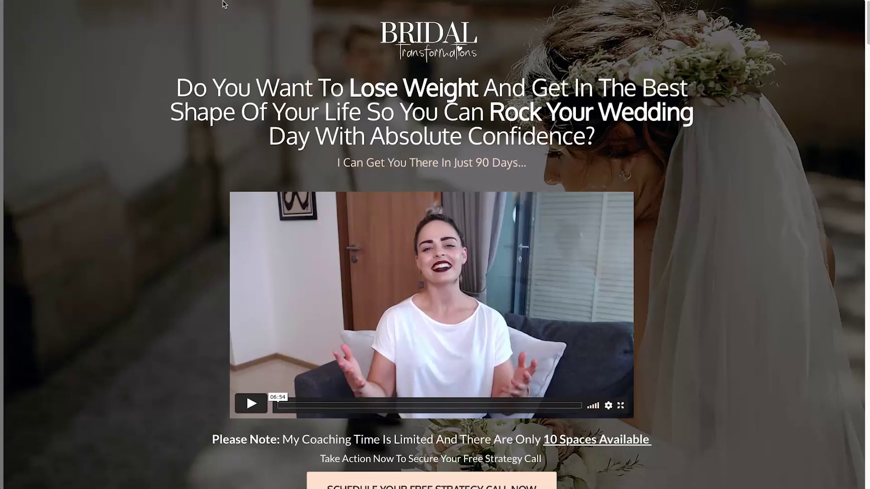
pyautogui.rightClick(203, 1)
pyautogui.click(237, 56)
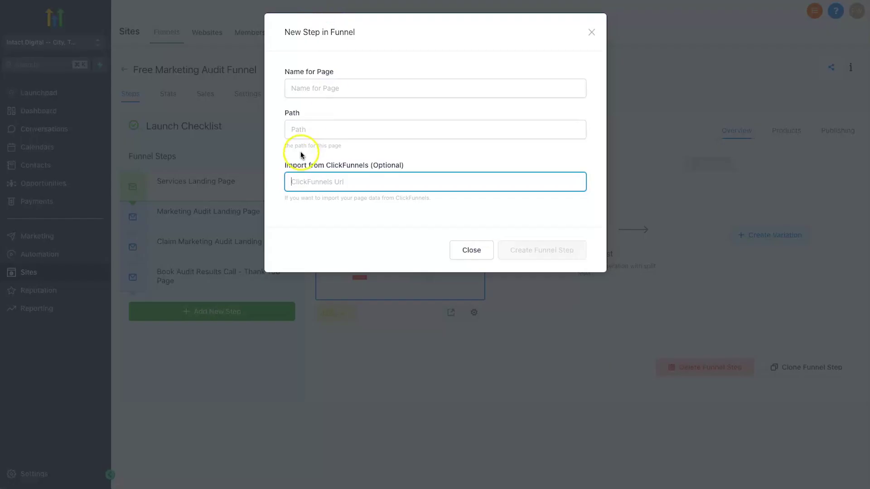
pyautogui.rightClick(316, 182)
pyautogui.click(360, 252)
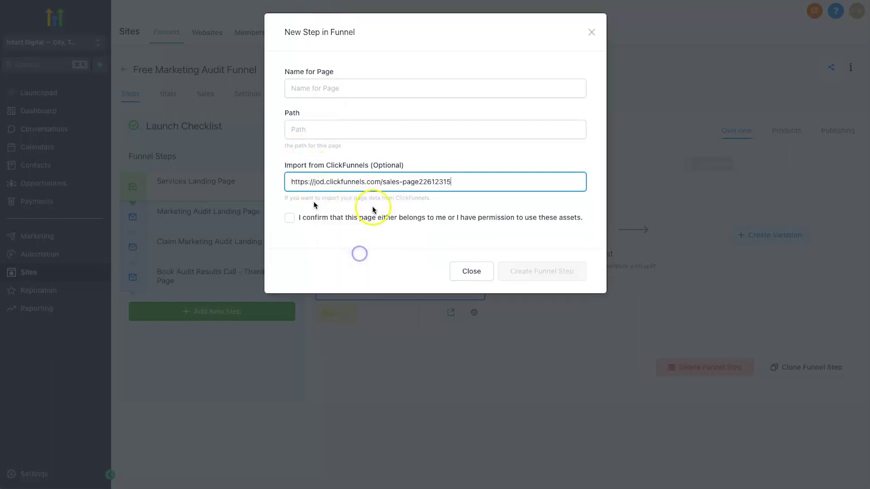
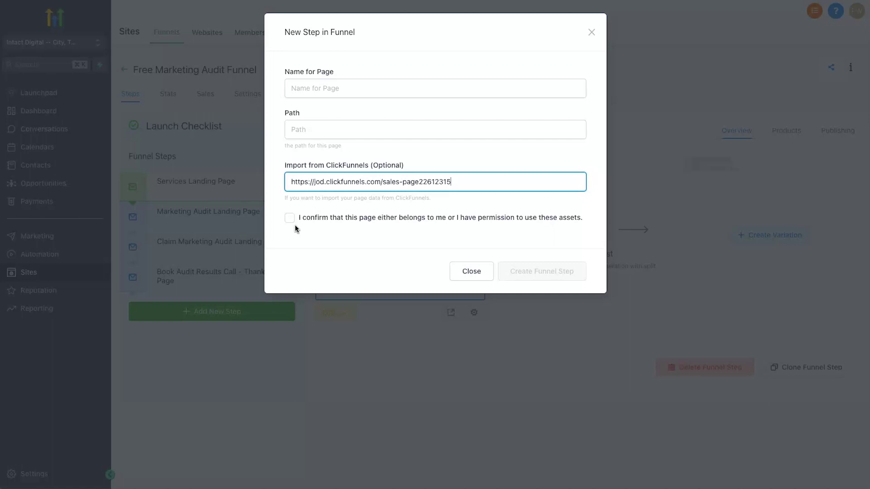
pyautogui.click(289, 218)
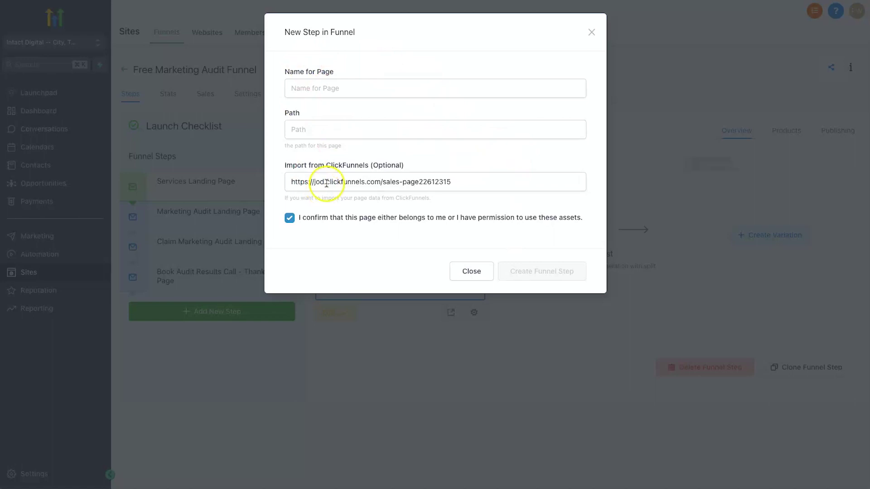
# Clear the ClickFunnels import URL and close the new funnel step form without creating the step
pyautogui.moveTo(404, 166); pyautogui.dragTo(281, 163)
pyautogui.click(282, 163)
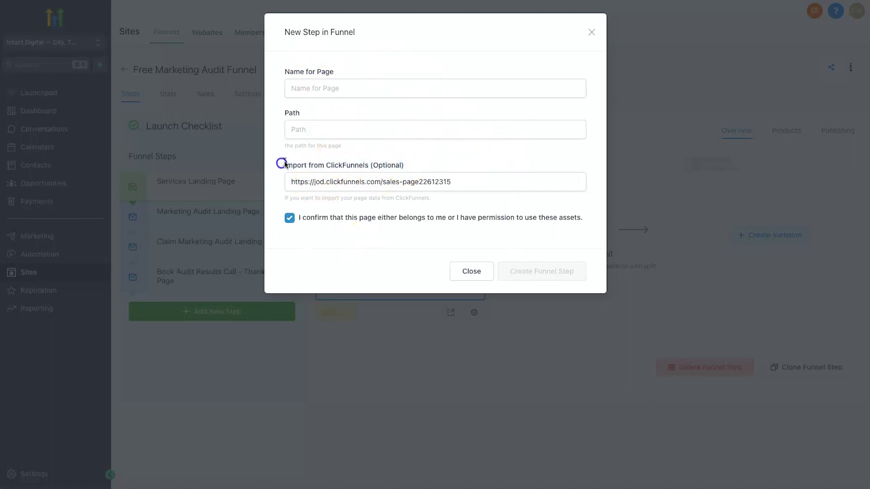
pyautogui.tripleClick(414, 183)
pyautogui.press('BackSpace')
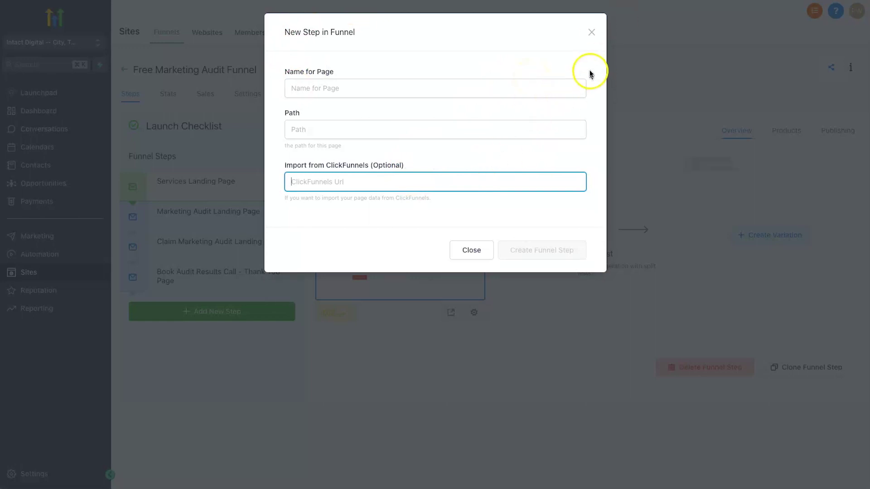
pyautogui.click(592, 32)
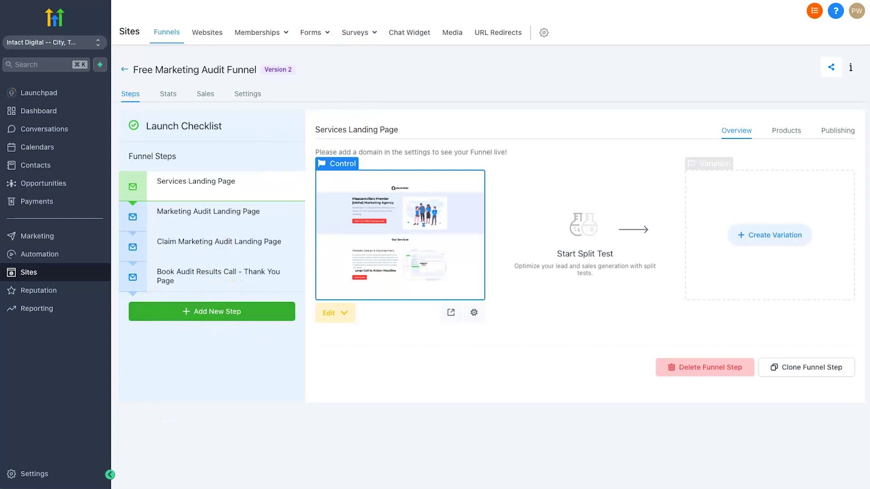
# Open Test Course from the membership products and show its preview
pyautogui.moveTo(268, 27)
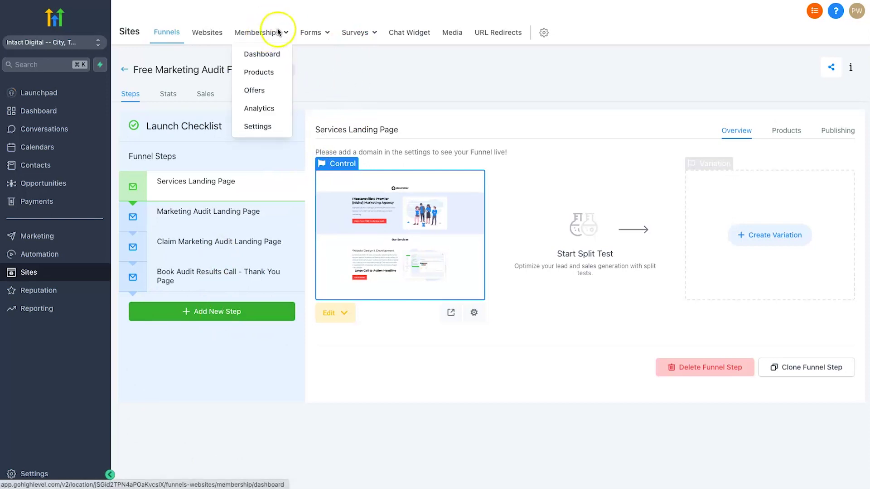
pyautogui.click(248, 71)
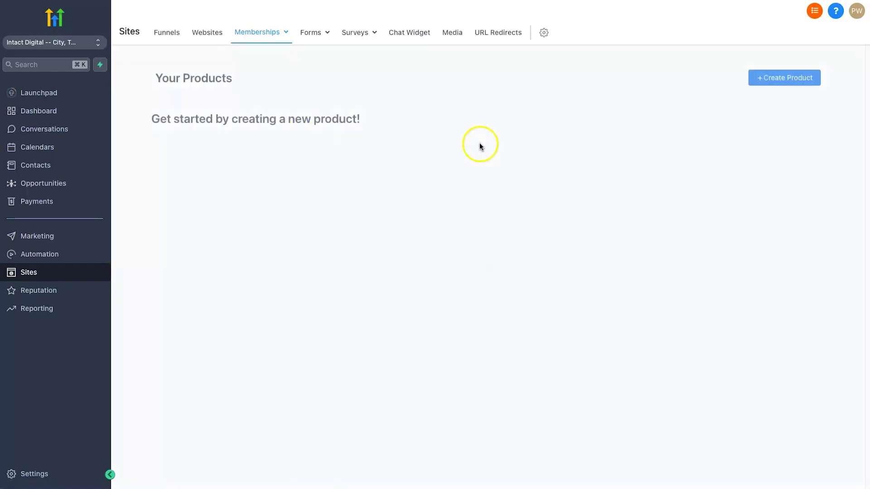
pyautogui.click(273, 198)
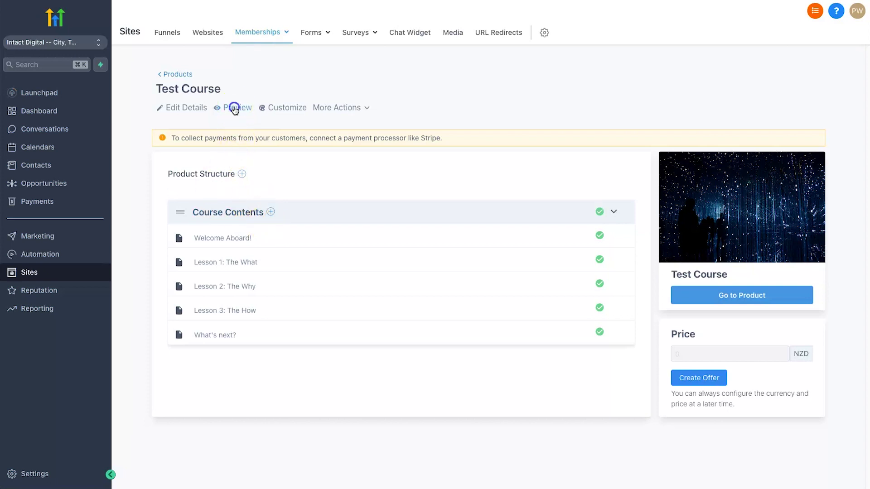
pyautogui.click(234, 108)
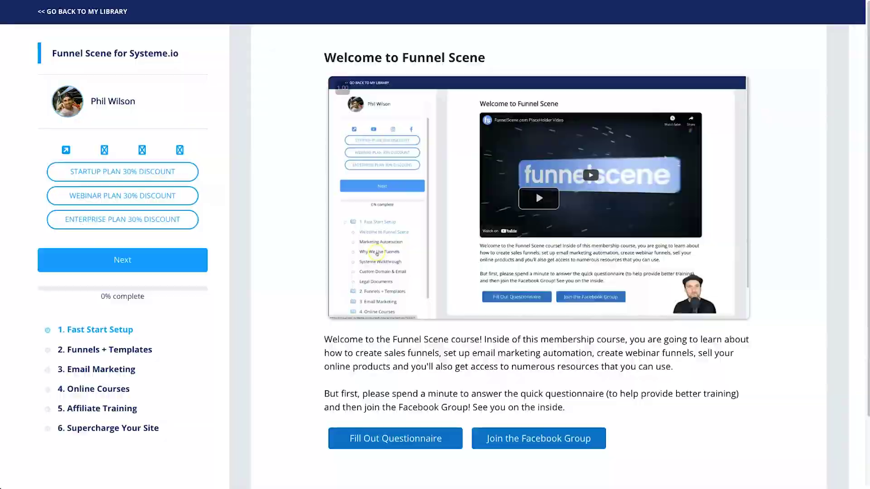
pyautogui.click(219, 74)
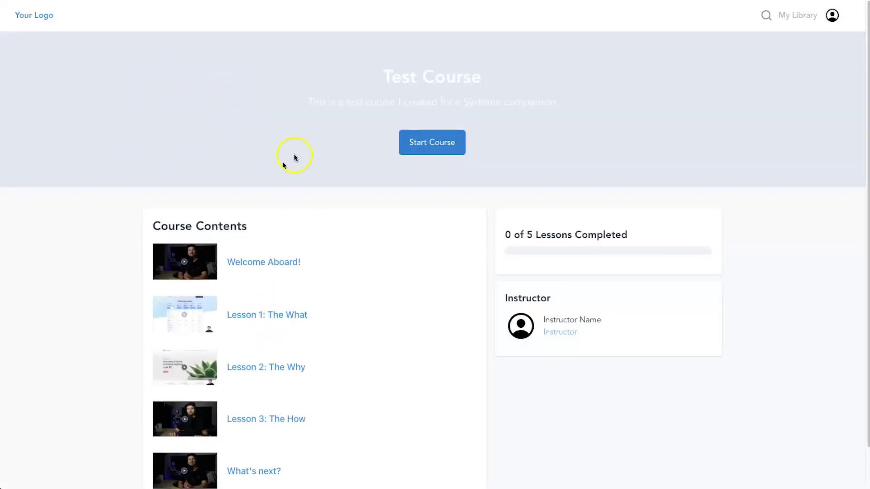
# Examine the Test Course overview page, open the Welcome Aboard! lesson and read its description
pyautogui.scroll(-2, 302, 111)
pyautogui.scroll(2, 423, 27)
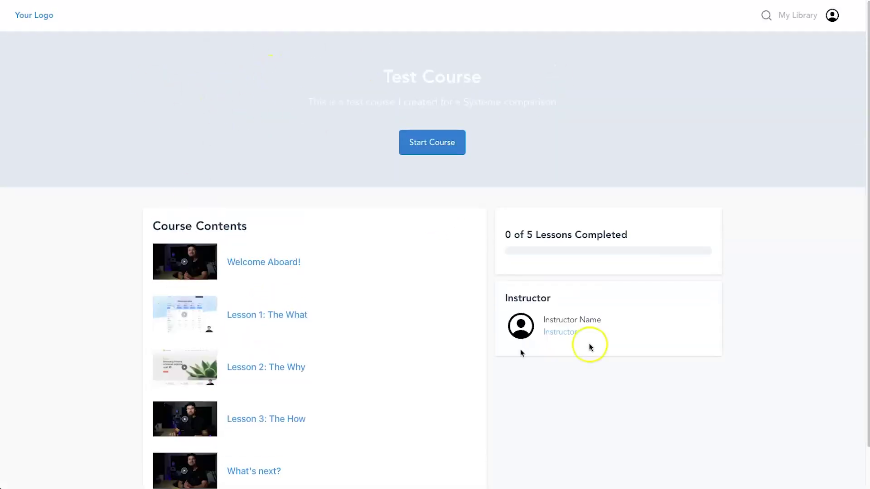
pyautogui.scroll(-1, 414, 288)
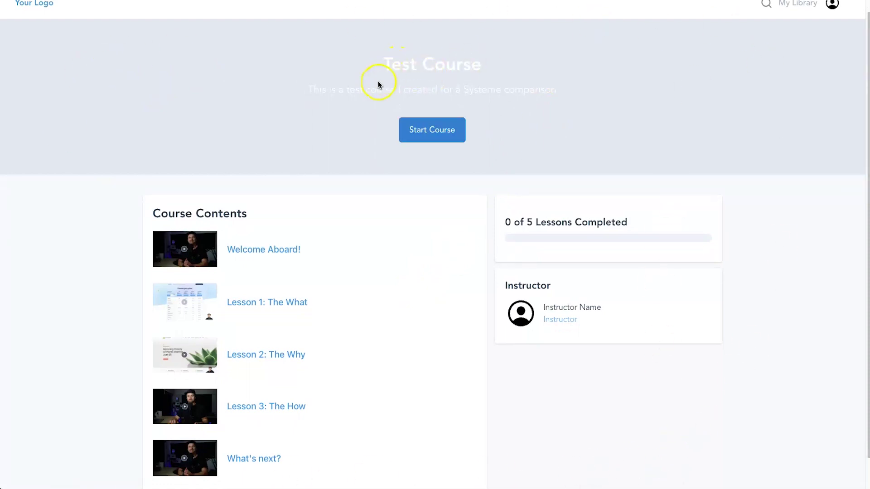
pyautogui.scroll(1, 366, 95)
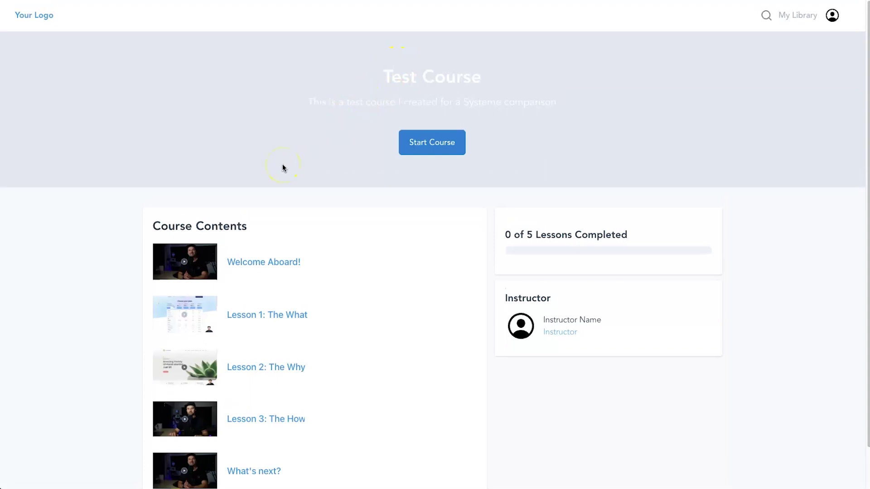
pyautogui.click(266, 260)
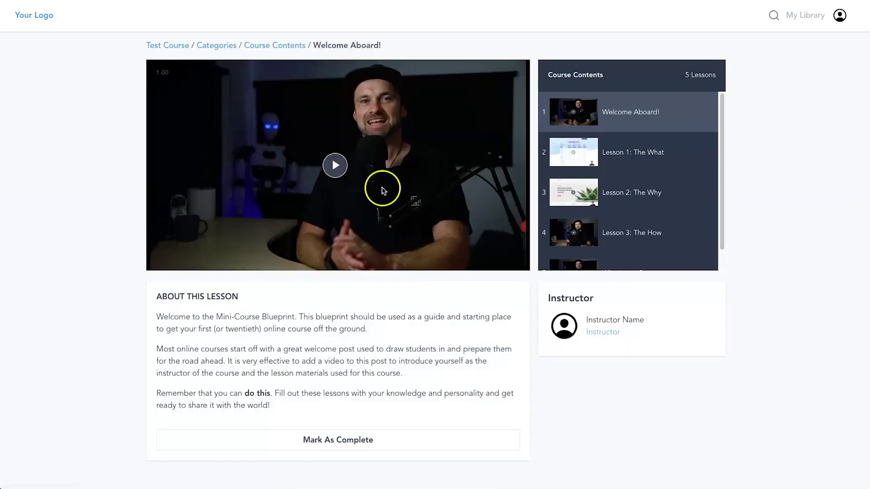
pyautogui.moveTo(163, 293); pyautogui.dragTo(380, 416)
pyautogui.click(377, 403)
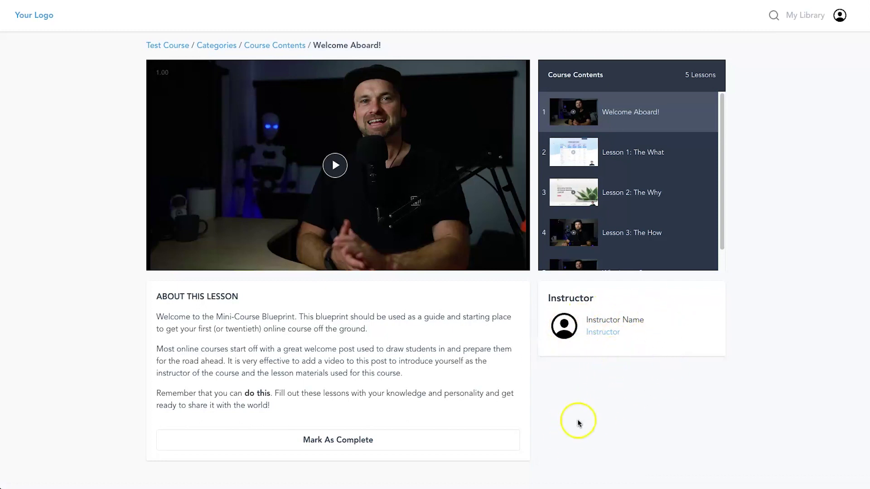
# Open Lesson 1: The What in the course preview, and switch back to the Funnel Scene for Systeme.io course
pyautogui.click(572, 155)
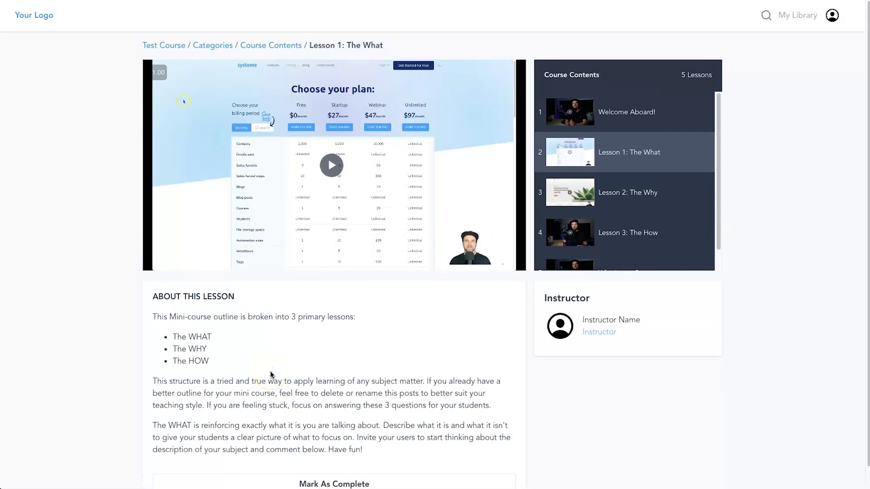
pyautogui.click(213, 45)
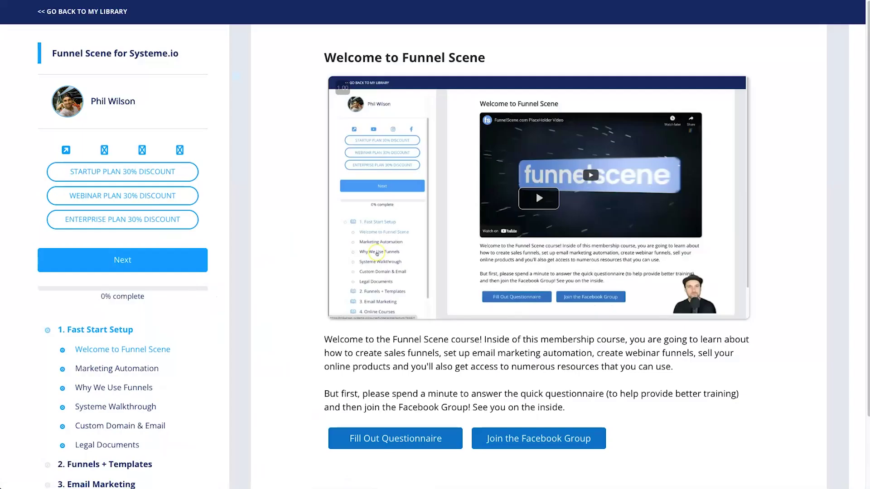
# Examine the Funnel Scene for Systeme.io sidebar and its plan discount links, and open the Marketing Automation and Why We Use Funnels lessons
pyautogui.moveTo(17, 135); pyautogui.dragTo(170, 160)
pyautogui.scroll(-2, 204, 281)
pyautogui.scroll(2, 206, 281)
pyautogui.scroll(-2, 413, 227)
pyautogui.scroll(2, 414, 227)
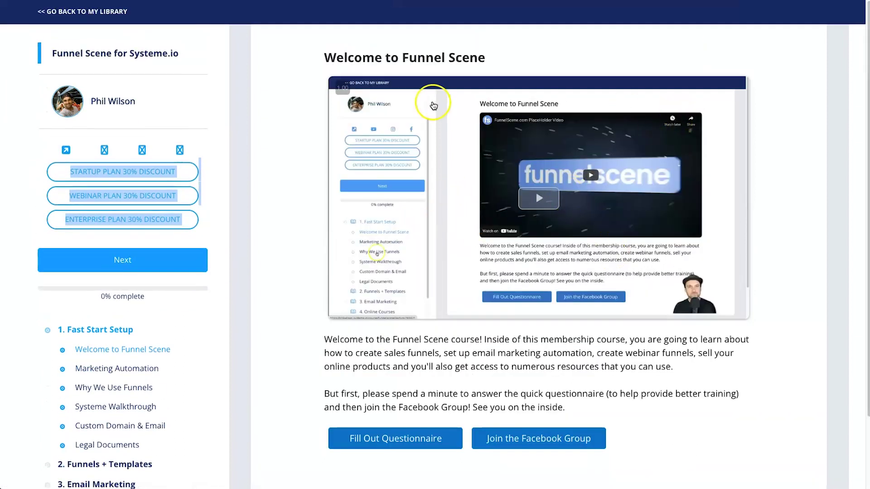
pyautogui.scroll(-2, 434, 107)
pyautogui.click(120, 349)
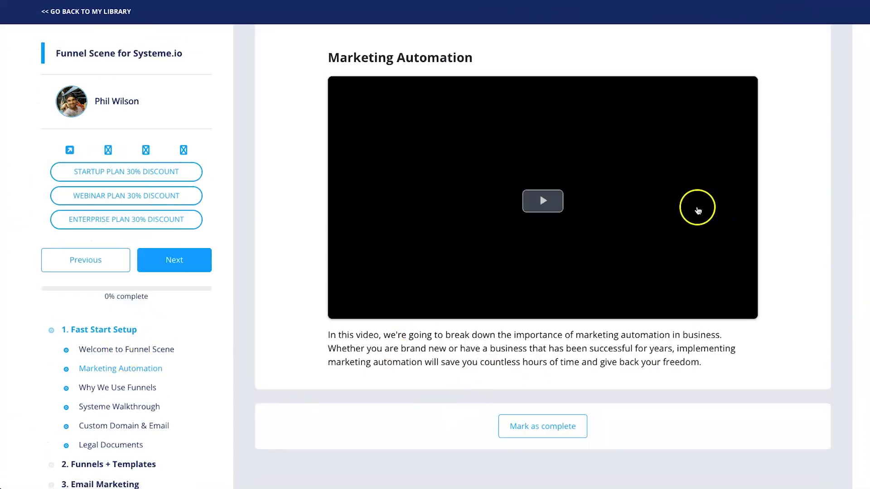
pyautogui.click(136, 388)
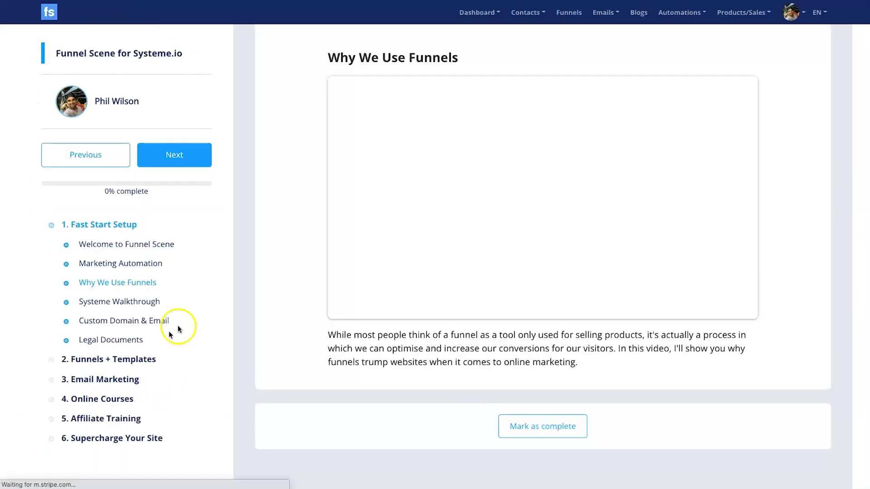
# Collapse the Fast Start Setup module and look through the lessons under Funnels + Templates and Email Marketing
pyautogui.click(93, 329)
pyautogui.click(97, 350)
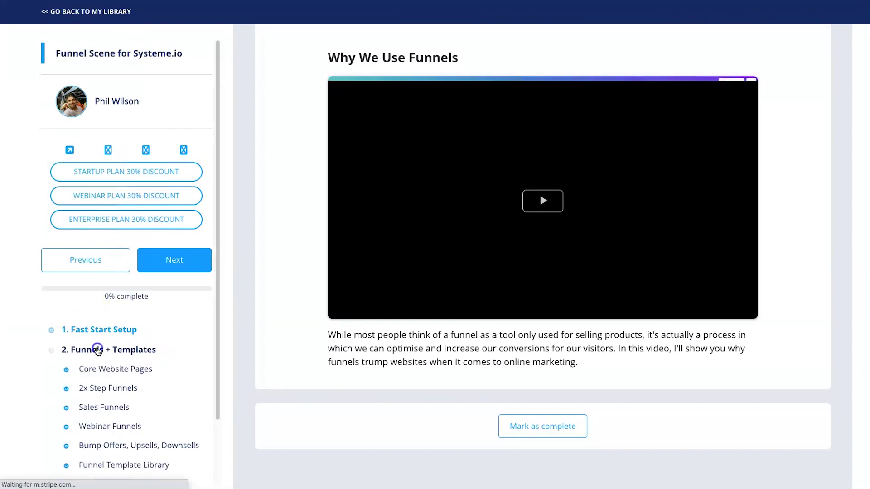
pyautogui.click(98, 350)
pyautogui.click(109, 369)
pyautogui.click(130, 368)
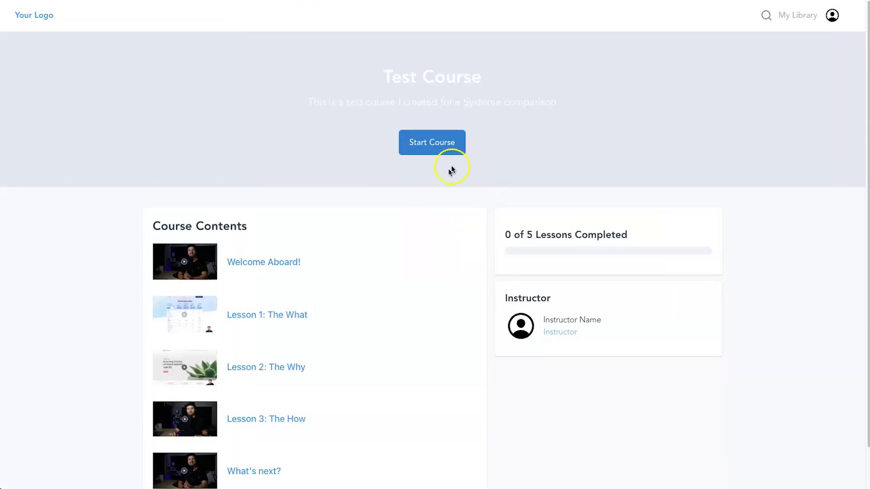
# In the Test Course preview, view the Welcome Aboard! lesson, return to Course Contents and open Lesson 1: The What
pyautogui.click(277, 264)
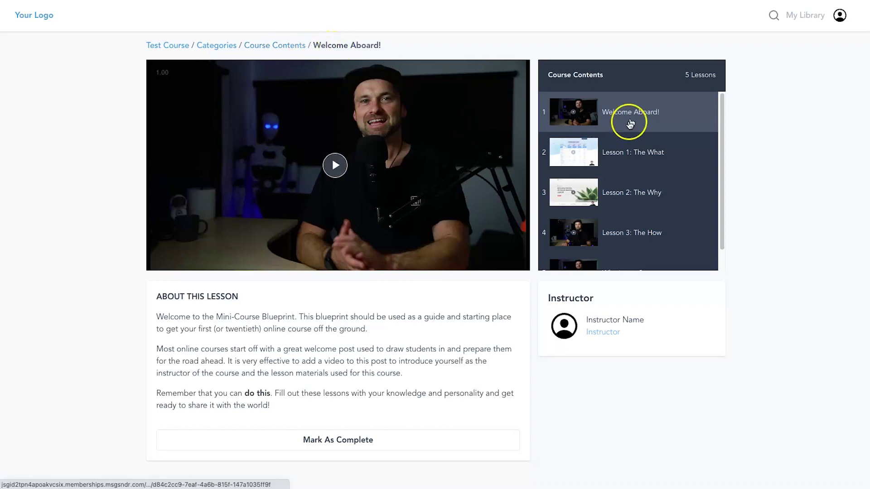
pyautogui.scroll(-1, 621, 189)
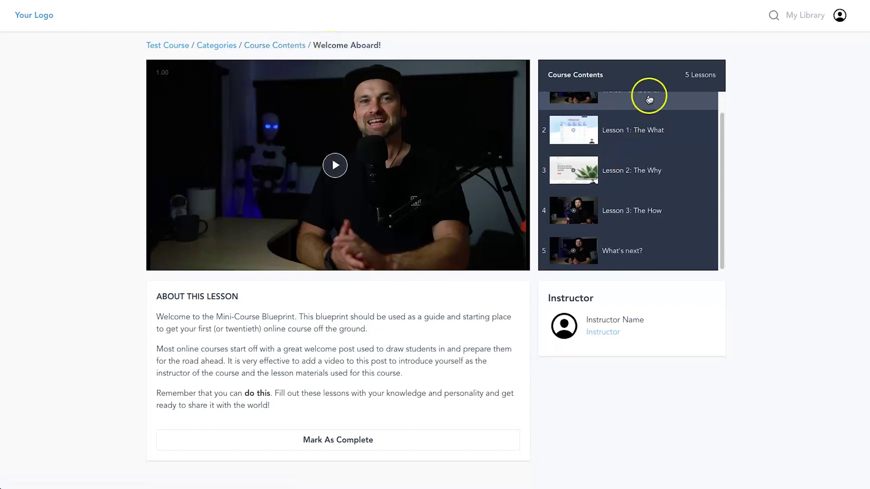
pyautogui.click(259, 51)
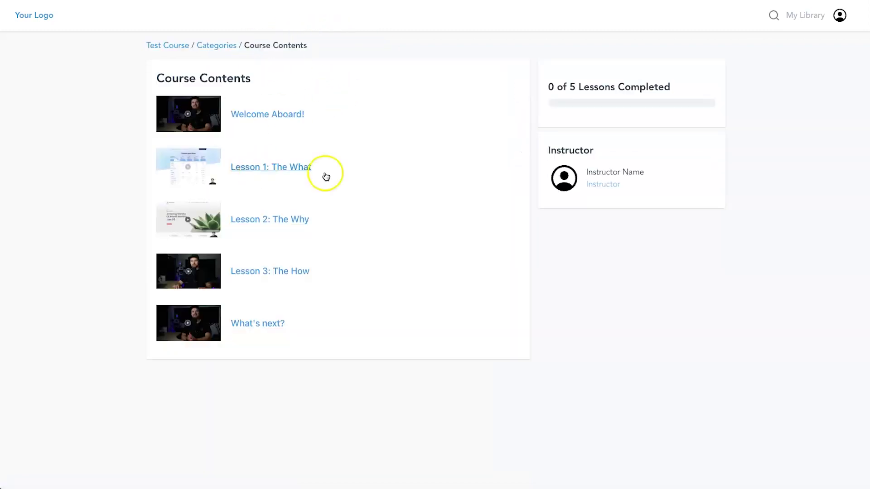
pyautogui.click(251, 172)
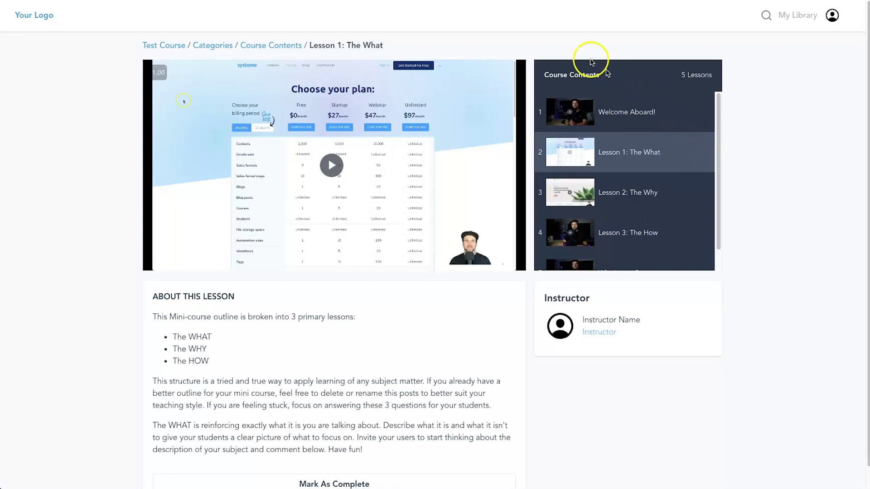
pyautogui.click(709, 165)
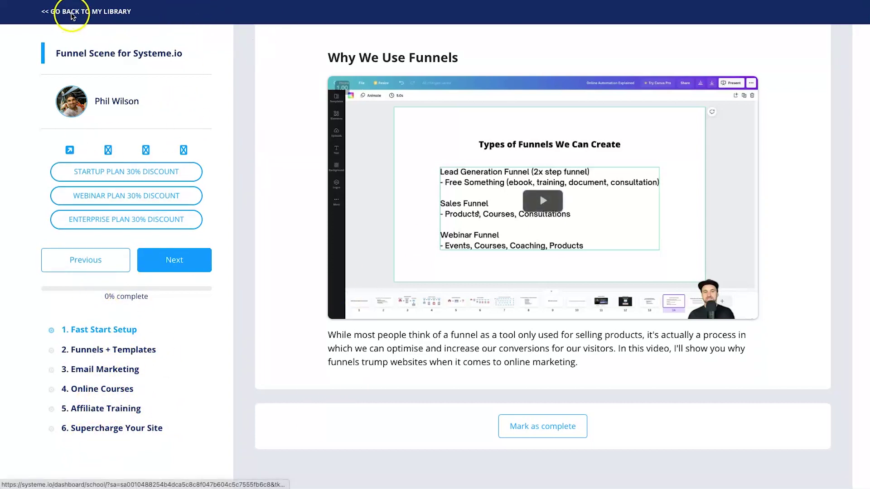
# Leave the Funnel Scene for Systeme.io course for the enrollments library, and open the newsletters section of Systeme.io's email tools
pyautogui.click(86, 13)
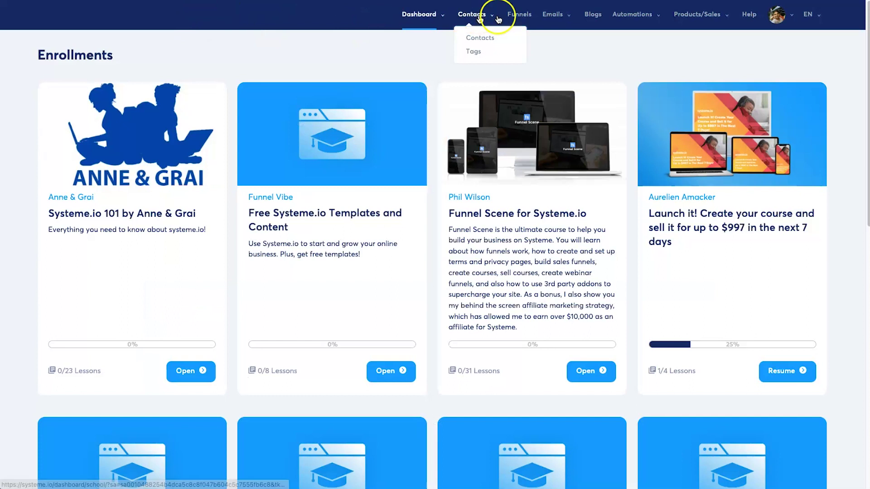
pyautogui.moveTo(541, 19)
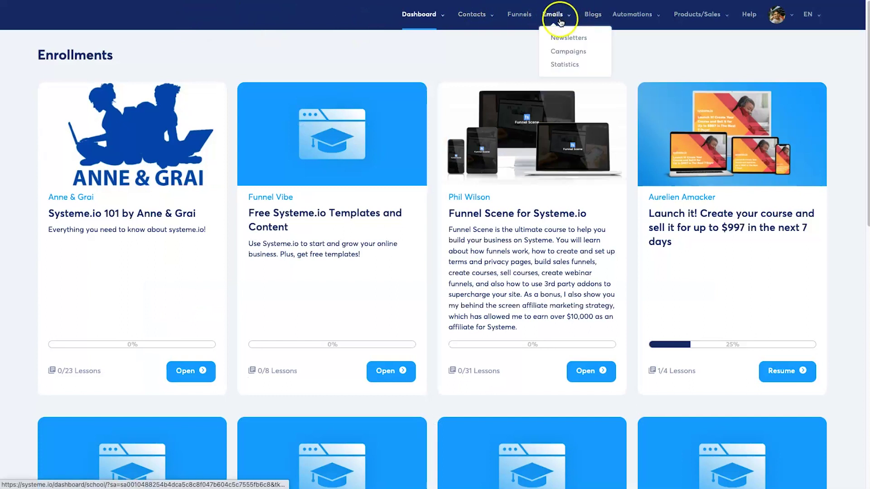
pyautogui.click(568, 52)
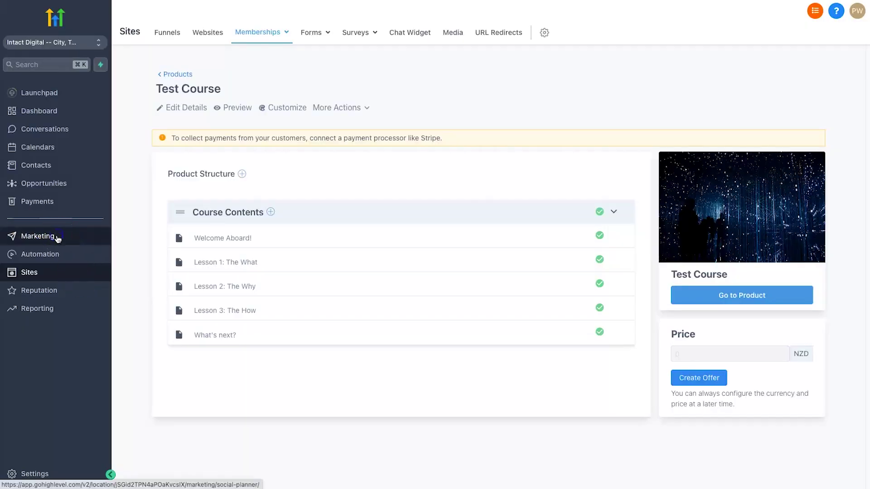
# Switch to HighLevel, open its Marketing area and examine the Social Planner overview
pyautogui.click(58, 239)
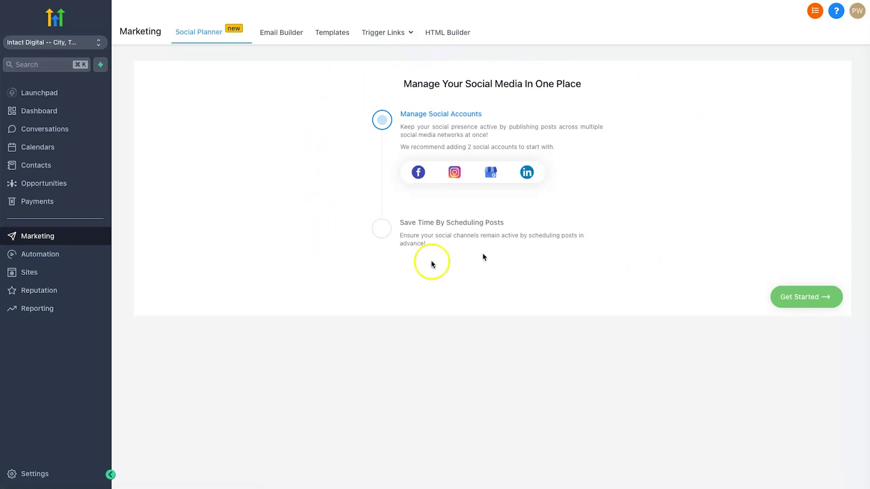
pyautogui.moveTo(383, 86); pyautogui.dragTo(651, 211)
pyautogui.moveTo(648, 254); pyautogui.dragTo(390, 78)
pyautogui.click(389, 78)
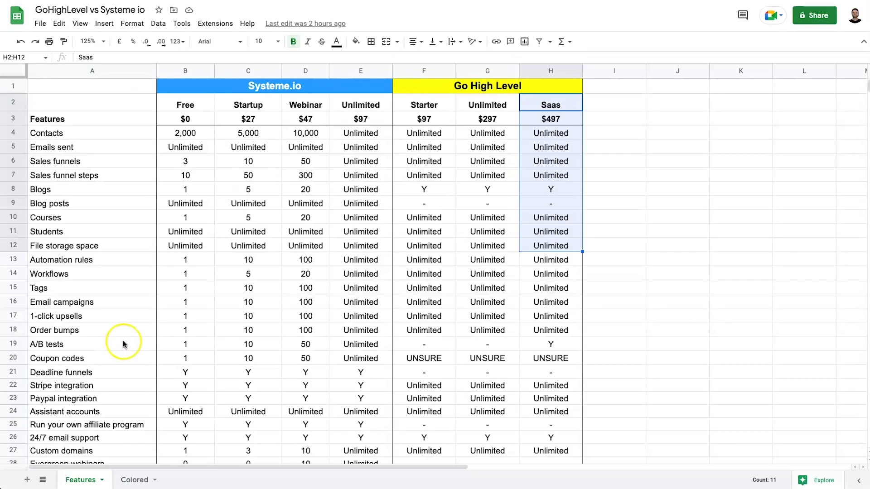
# In the GoHighLevel vs Systeme io spreadsheet, add a Social Planner row marked - for Systeme.io plans and Y for Go High Level plans
pyautogui.scroll(-2, 140, 458)
pyautogui.scroll(-12, 101, 413)
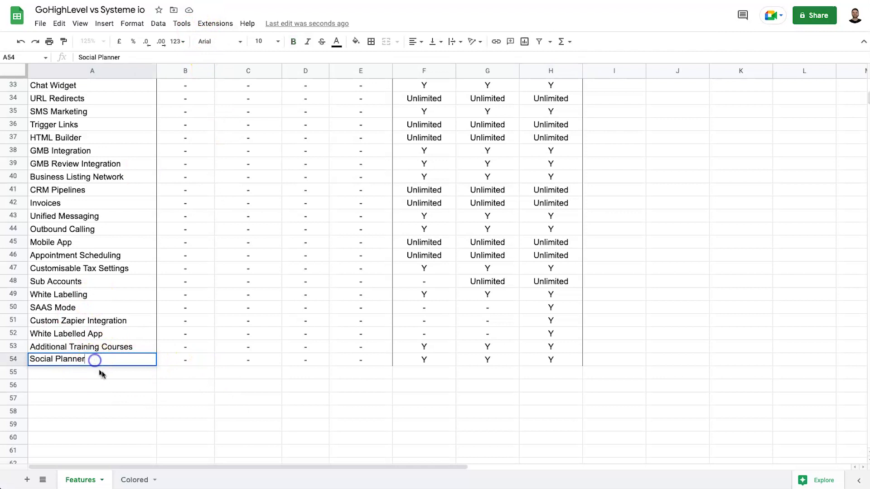
pyautogui.click(120, 383)
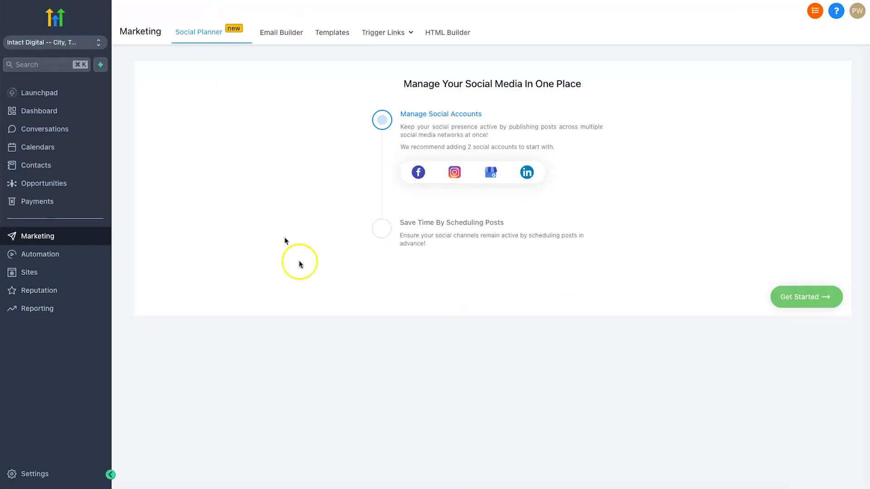
# Browse HighLevel's email template gallery, and check the Add Template option for message templates
pyautogui.click(292, 41)
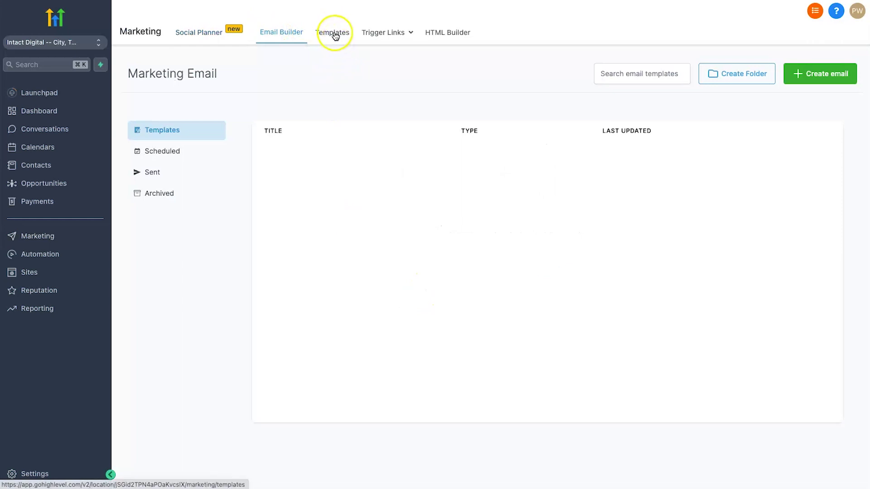
pyautogui.moveTo(405, 38)
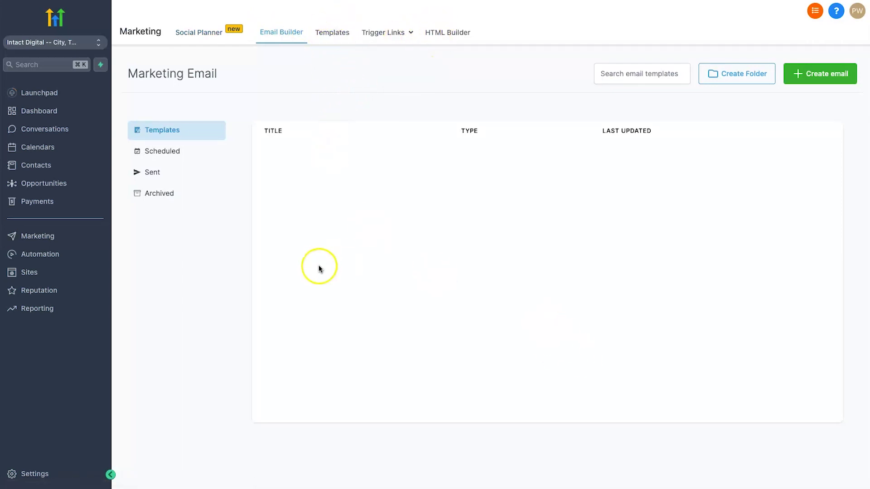
pyautogui.click(813, 74)
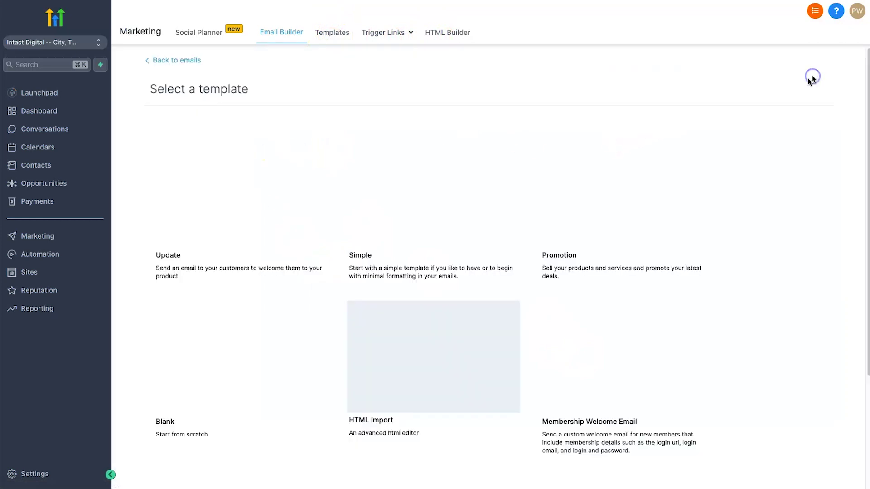
pyautogui.moveTo(286, 218)
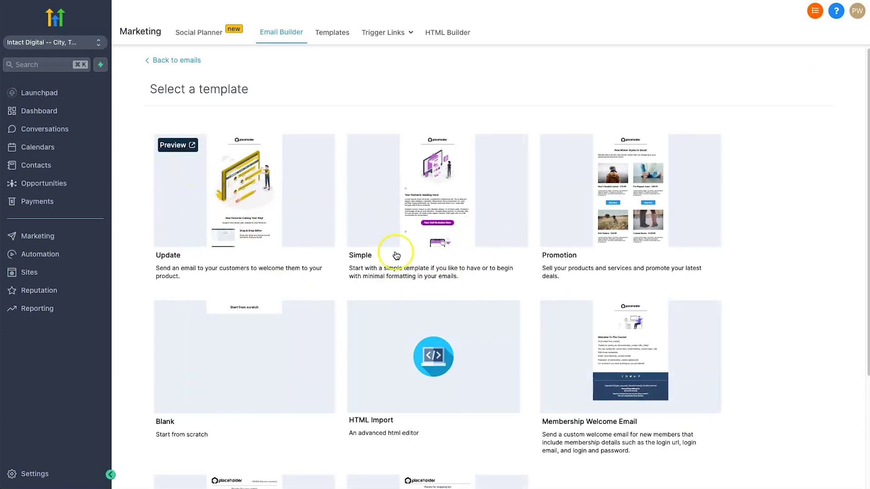
pyautogui.scroll(-3, 238, 245)
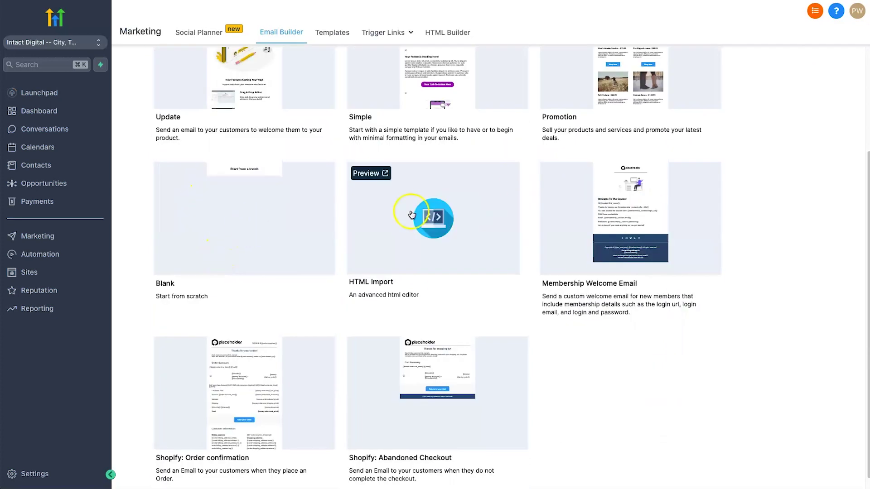
pyautogui.scroll(-1, 643, 199)
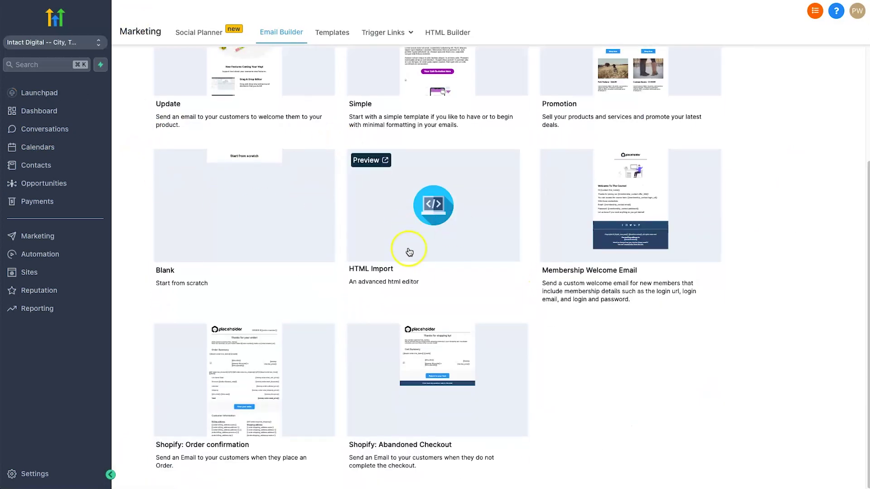
pyautogui.scroll(3, 409, 252)
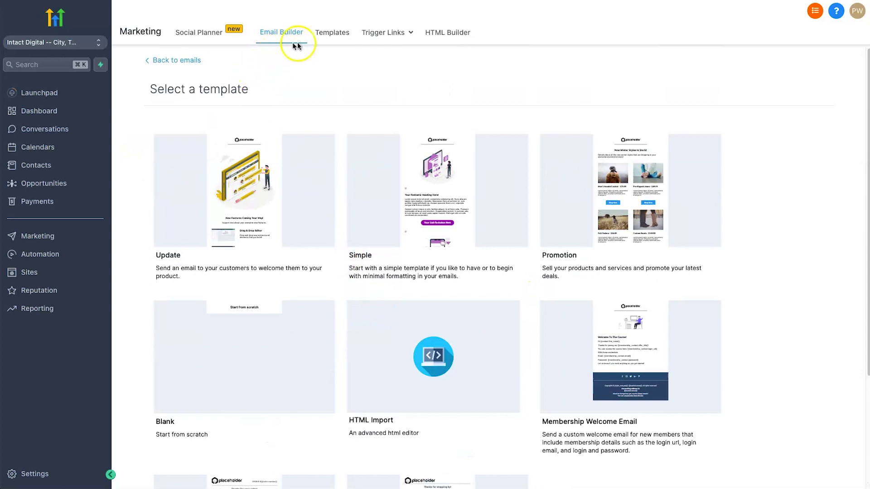
pyautogui.click(336, 32)
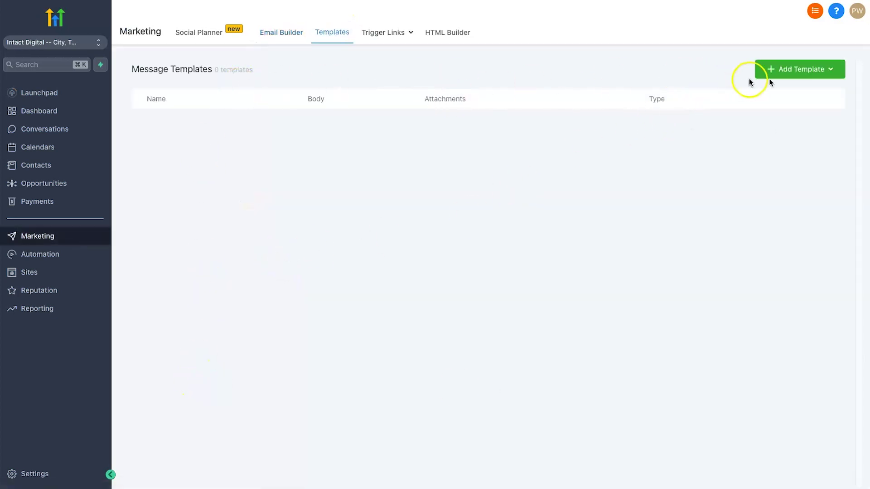
pyautogui.click(826, 70)
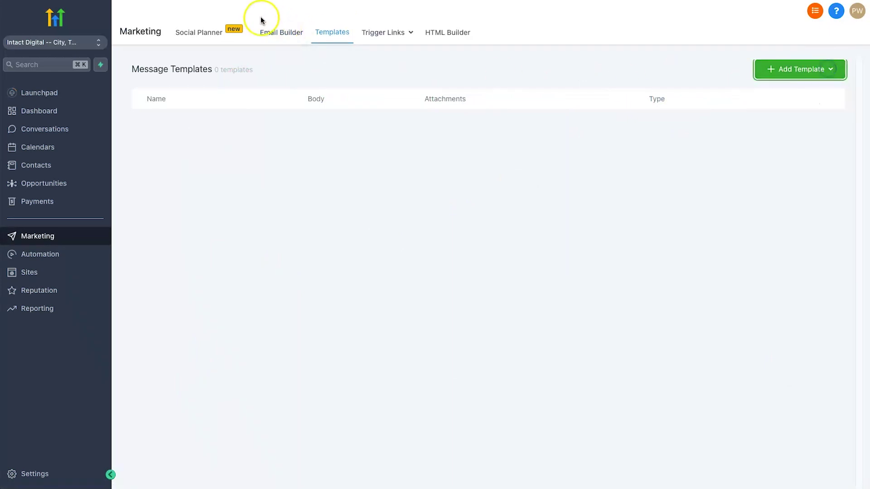
# Create a new marketing email in the Email Builder from the Update template
pyautogui.click(281, 32)
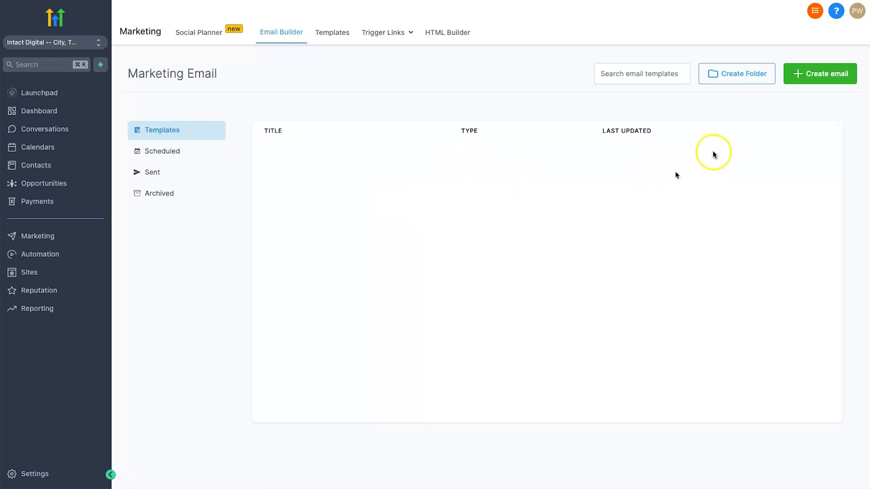
pyautogui.click(811, 72)
pyautogui.moveTo(233, 224)
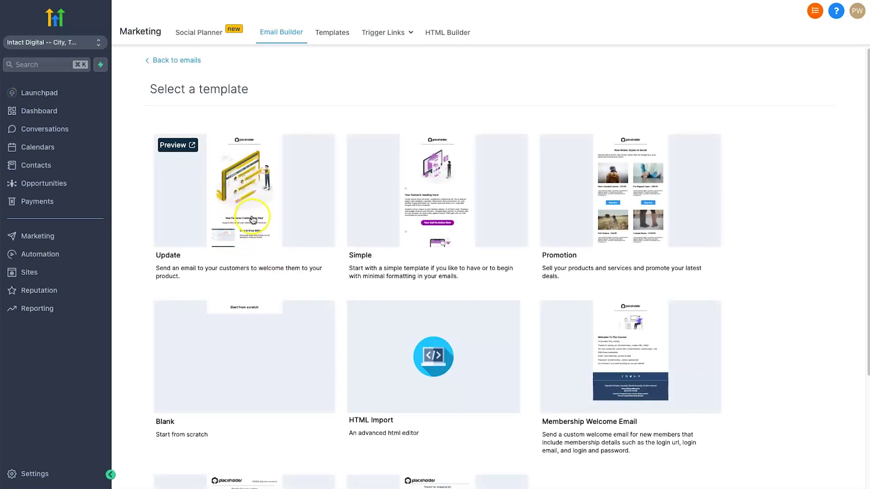
pyautogui.click(232, 166)
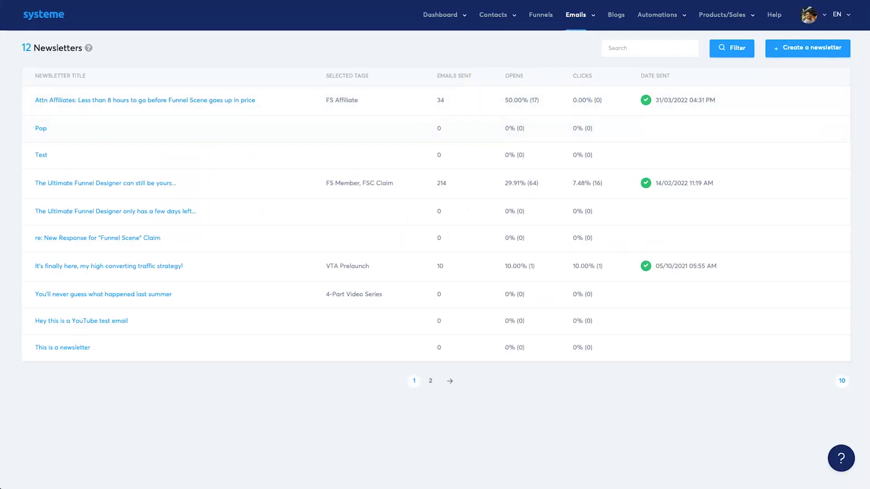
# In Systeme.io, create a newsletter with the subject "YouTube v HL", using the visual editor and the "Answered: your most burning questions" template
pyautogui.click(793, 51)
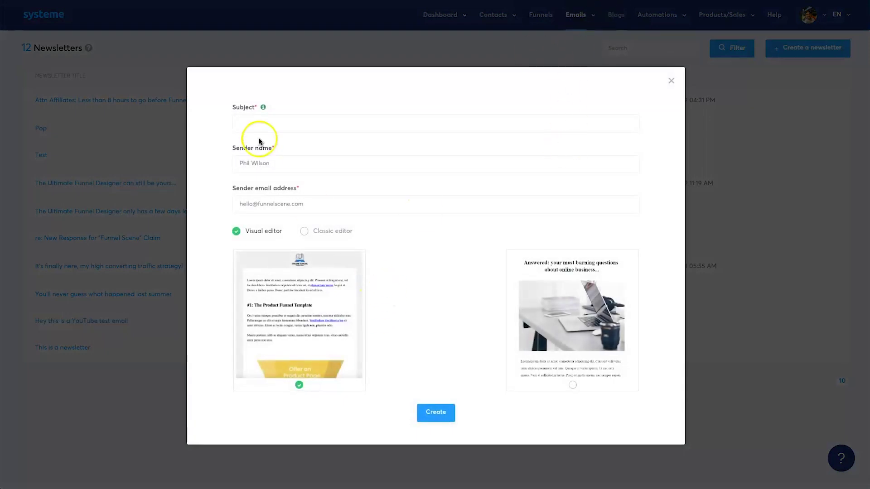
pyautogui.click(270, 115)
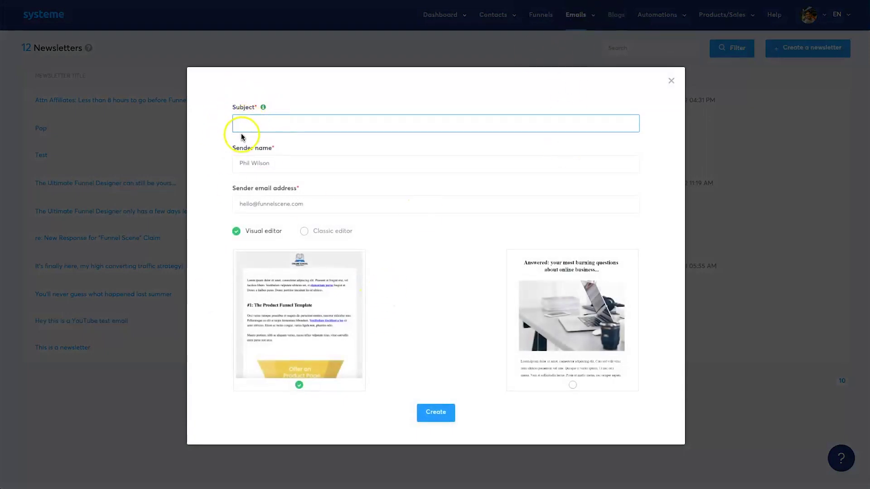
pyautogui.click(246, 163)
pyautogui.click(241, 203)
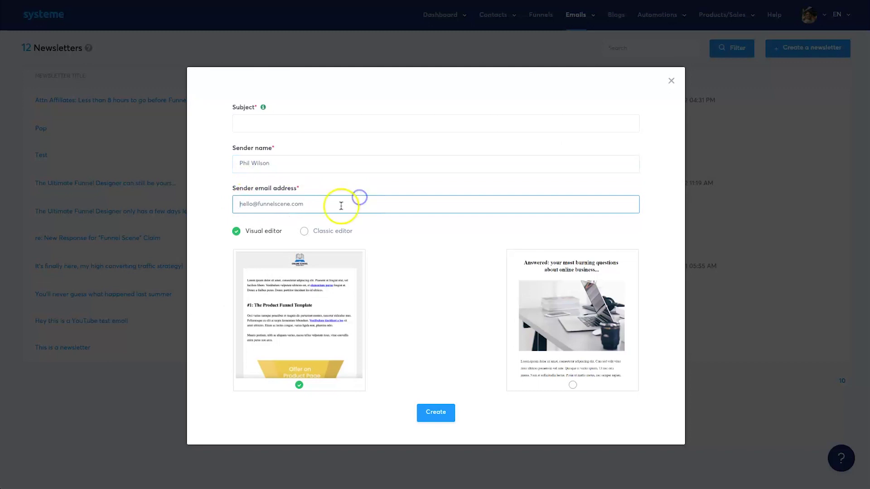
pyautogui.click(267, 236)
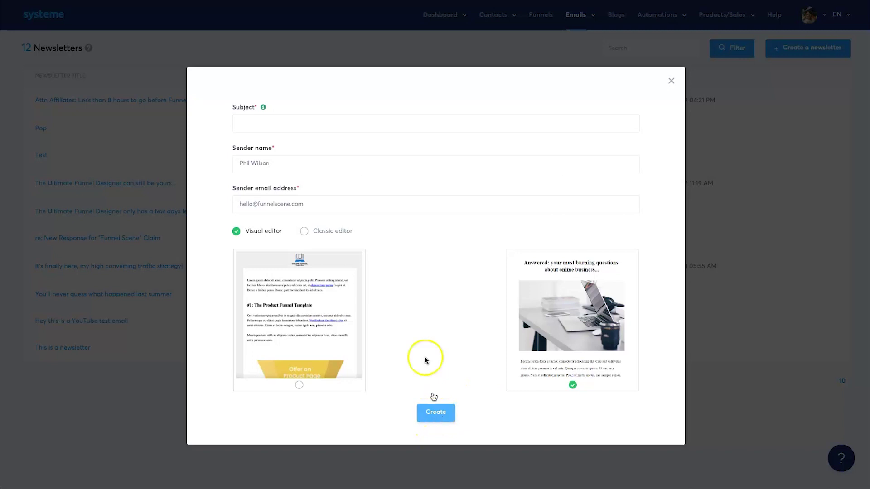
pyautogui.click(336, 119)
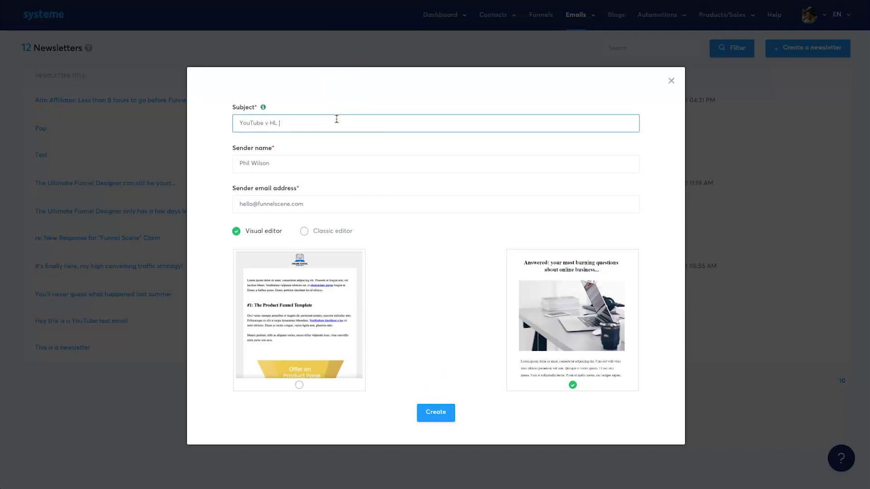
pyautogui.click(444, 413)
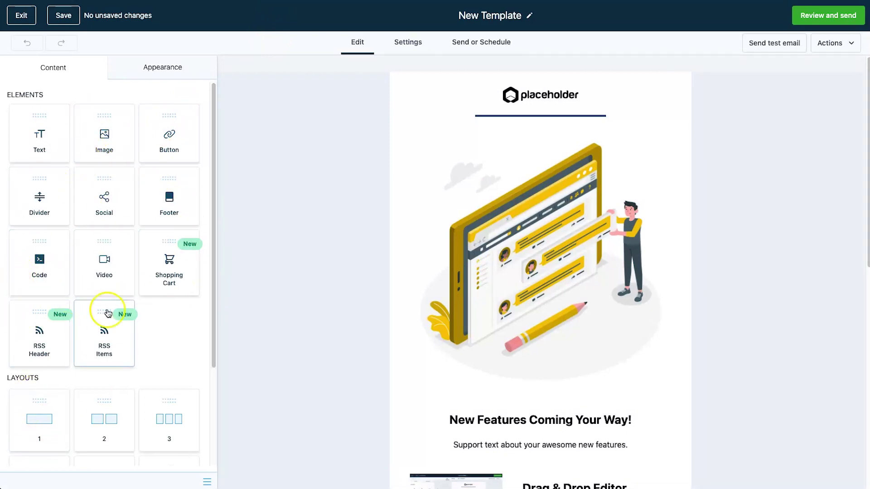
# In HighLevel's email builder, look over the available elements and add a two-column layout above the placeholder logo
pyautogui.scroll(-3, 31, 266)
pyautogui.scroll(3, 50, 290)
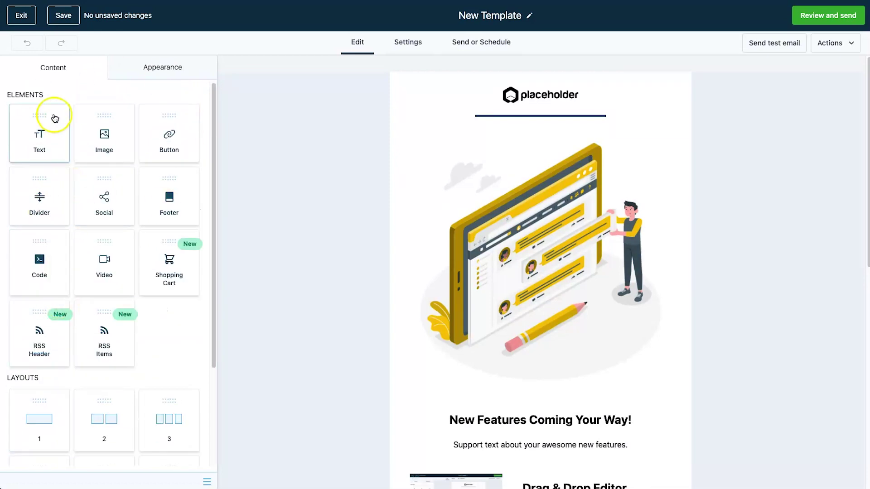
pyautogui.scroll(-3, 96, 374)
pyautogui.scroll(3, 136, 317)
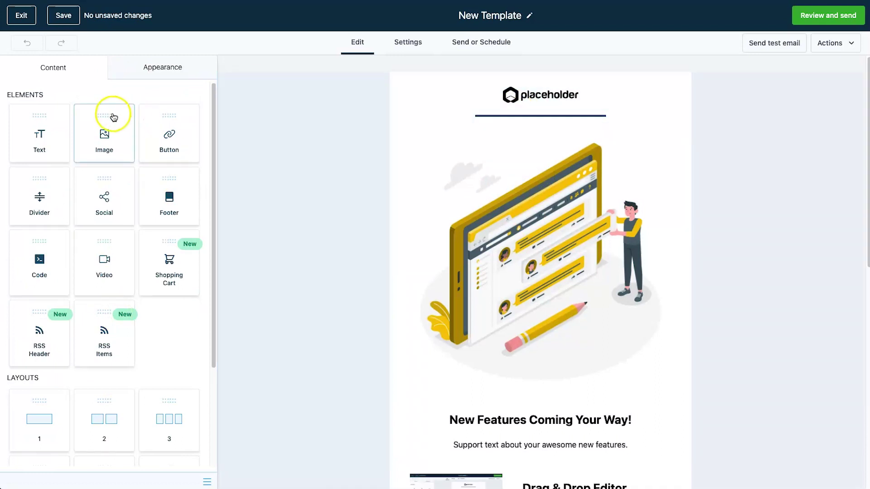
pyautogui.moveTo(40, 139); pyautogui.dragTo(62, 153)
pyautogui.scroll(-1, 68, 222)
pyautogui.scroll(-3, 69, 225)
pyautogui.moveTo(126, 315); pyautogui.dragTo(89, 227)
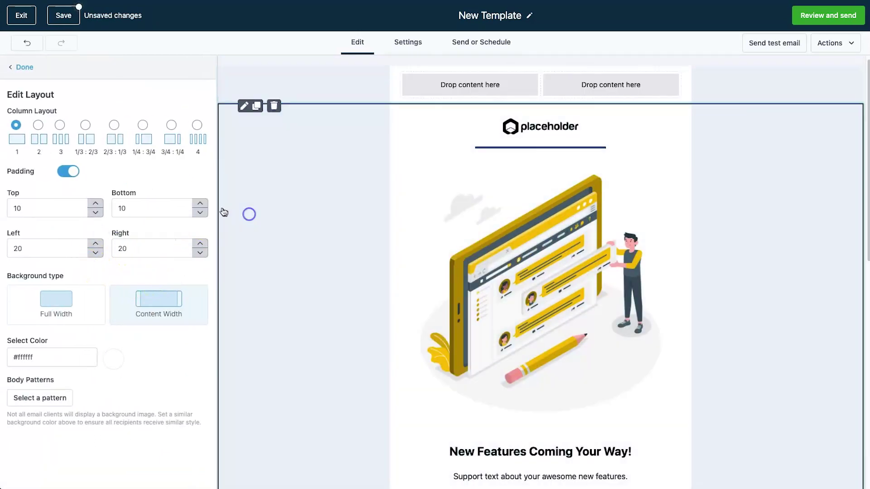
pyautogui.click(25, 67)
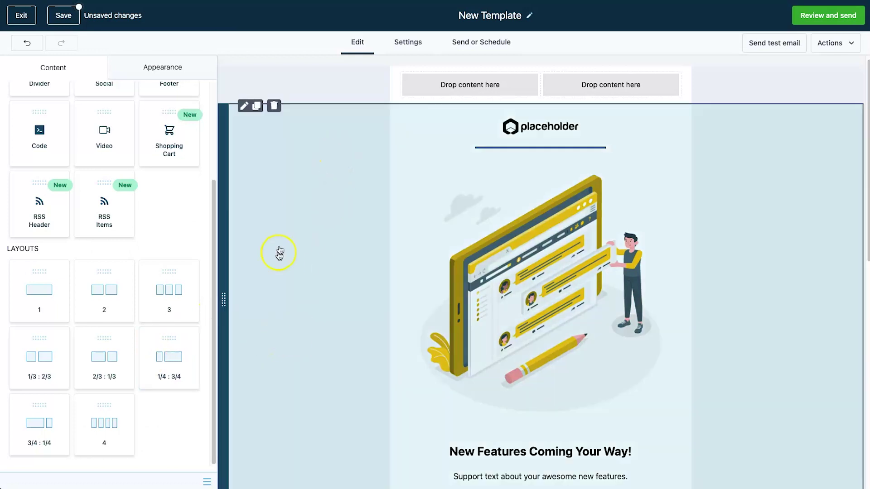
# Delete the empty two-column layout above the placeholder logo
pyautogui.scroll(-2, 304, 207)
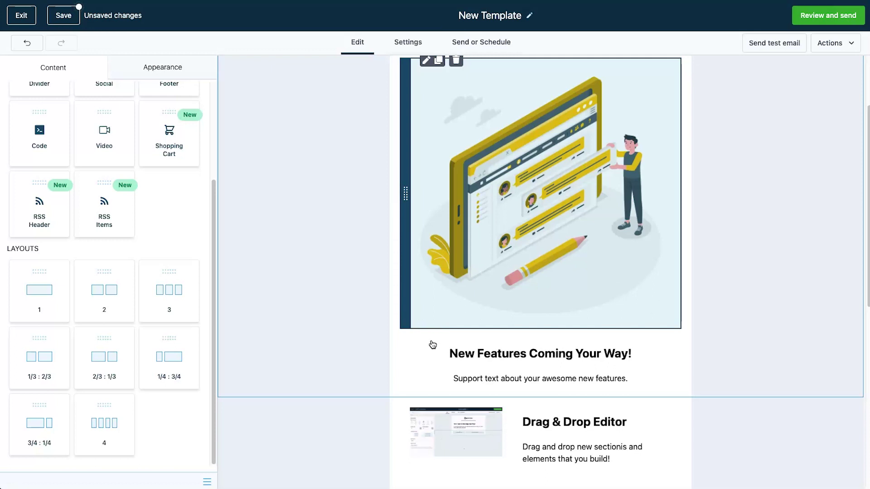
pyautogui.scroll(2, 432, 345)
pyautogui.scroll(3, 132, 234)
pyautogui.moveTo(39, 196); pyautogui.dragTo(613, 154)
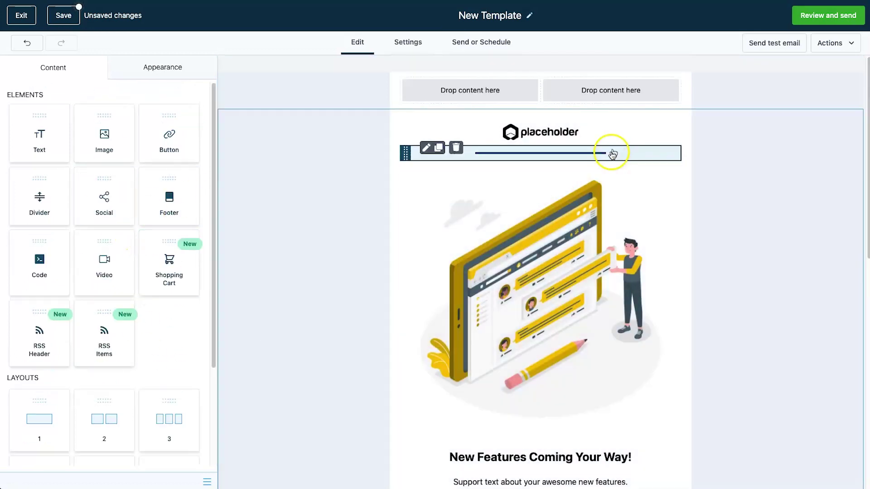
pyautogui.click(283, 83)
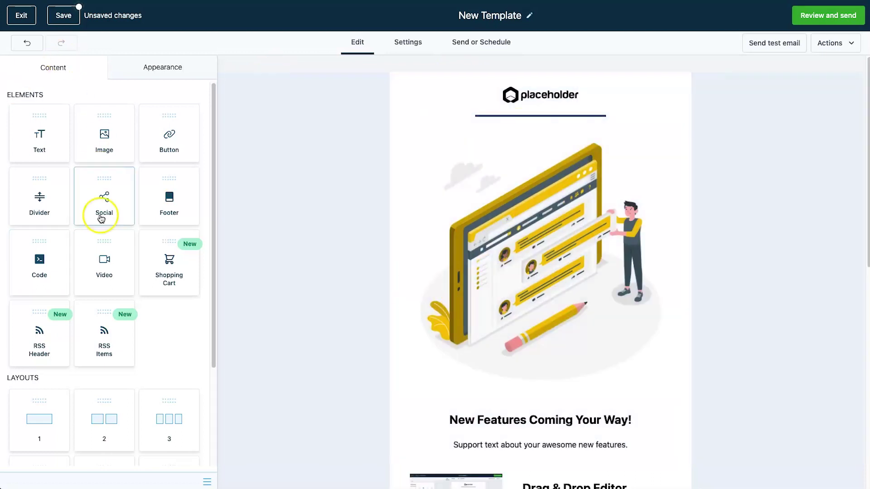
# Inspect the template down to its footer and open the Facebook item of the social icons
pyautogui.scroll(-3, 74, 270)
pyautogui.scroll(-4, 437, 339)
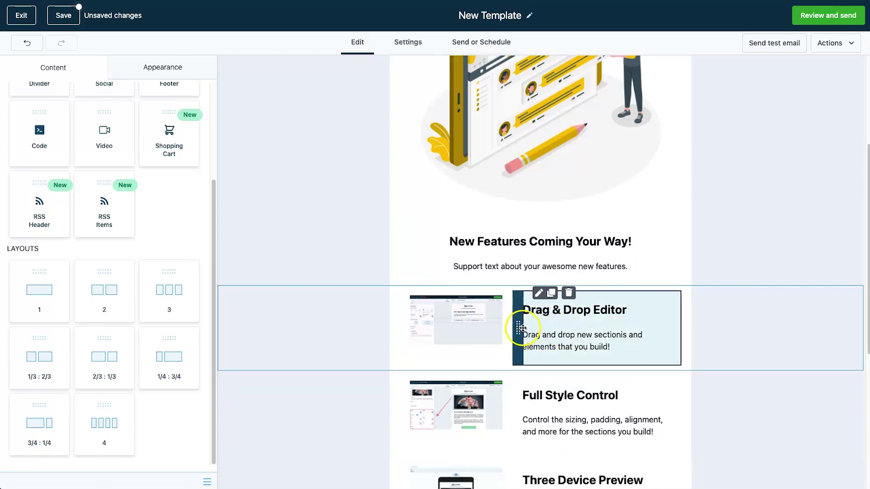
pyautogui.scroll(-2, 453, 331)
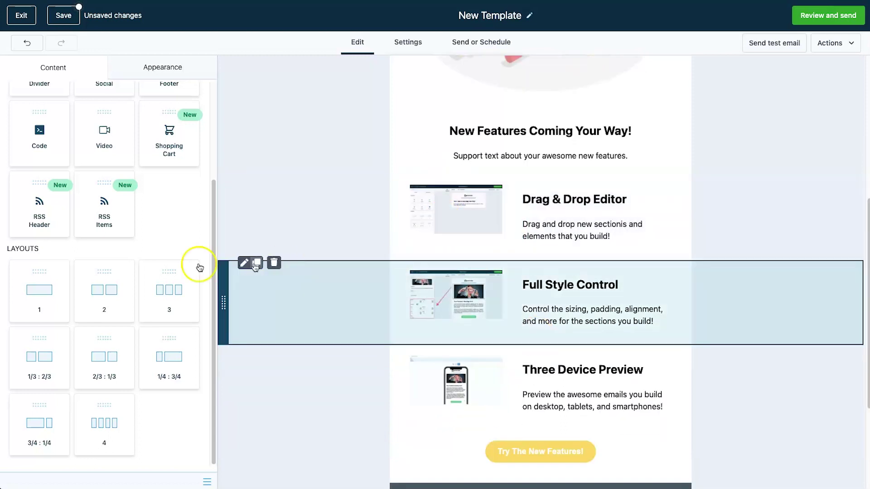
pyautogui.scroll(-3, 453, 262)
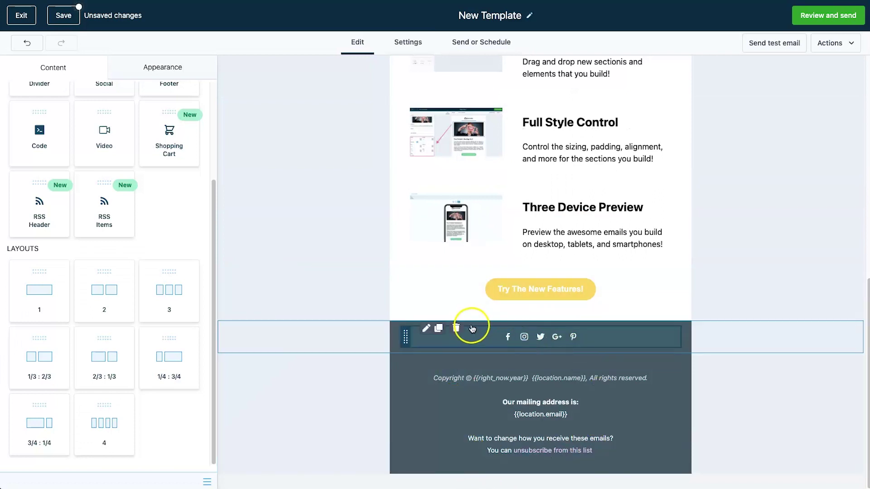
pyautogui.click(480, 342)
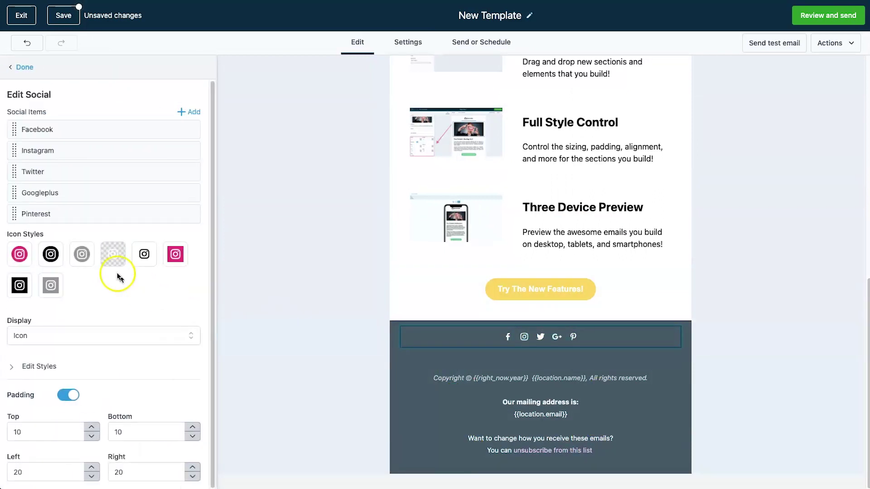
pyautogui.click(148, 130)
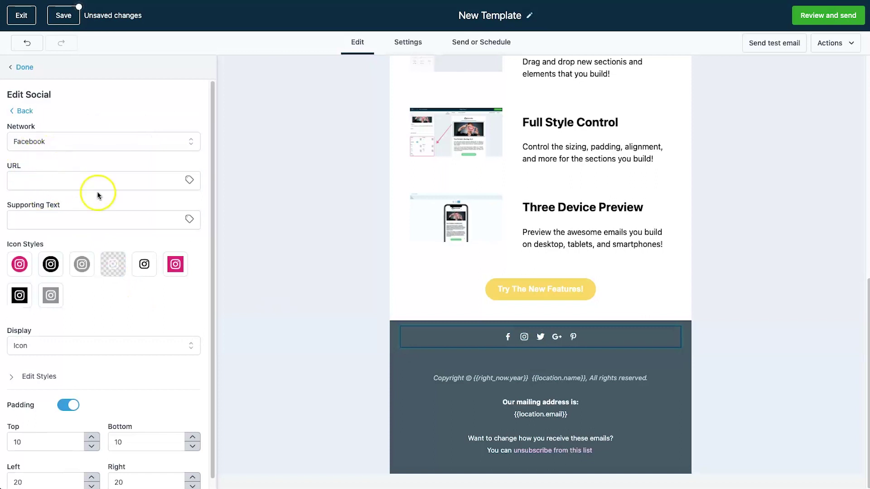
# Open the settings of the "Try The New Features!" button and check its link and styling options
pyautogui.click(561, 218)
pyautogui.click(539, 290)
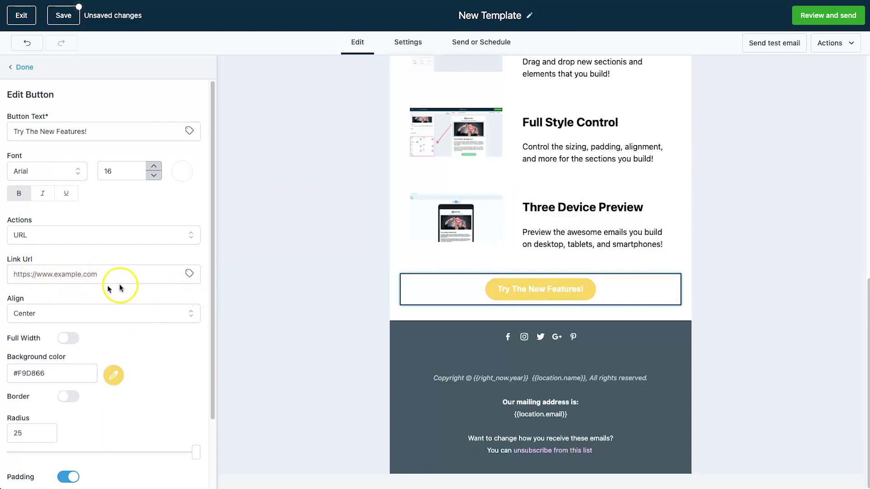
pyautogui.scroll(10, 580, 268)
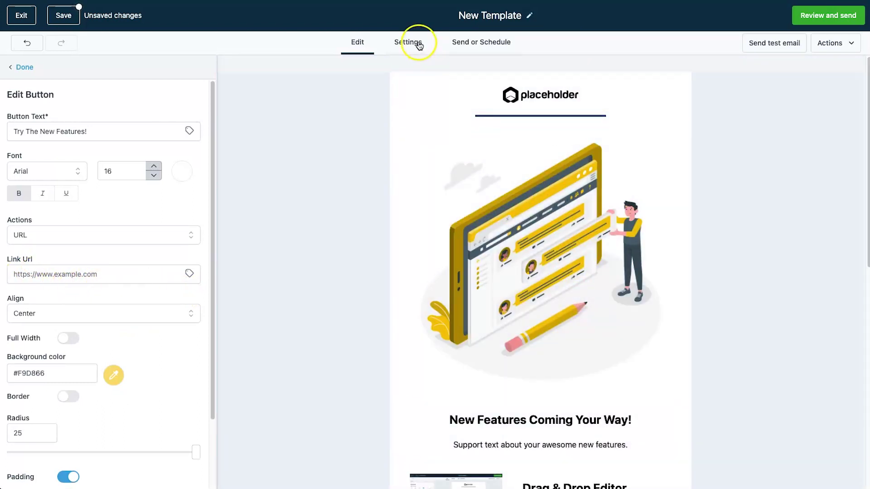
# Review the email's sender and subject settings, and check its recipients and sending options
pyautogui.click(417, 45)
pyautogui.moveTo(238, 85); pyautogui.dragTo(624, 280)
pyautogui.click(641, 268)
pyautogui.moveTo(241, 200); pyautogui.dragTo(657, 253)
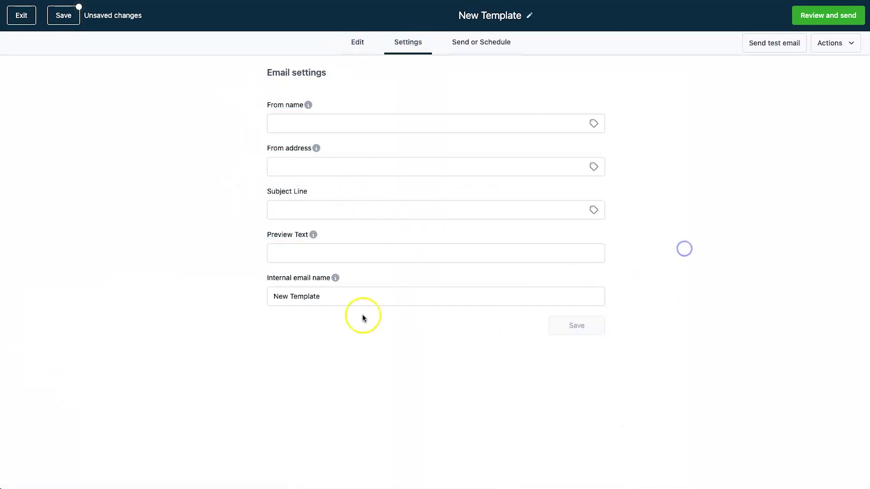
pyautogui.click(471, 47)
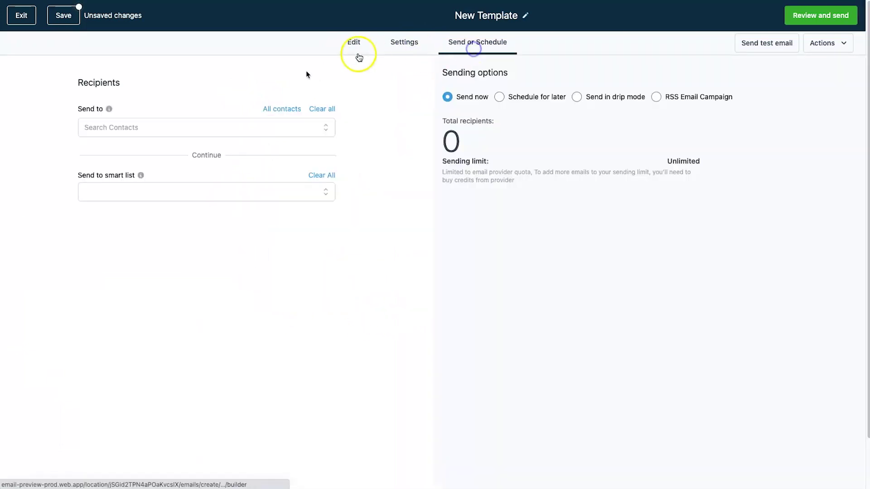
pyautogui.moveTo(75, 79); pyautogui.dragTo(340, 223)
pyautogui.click(365, 244)
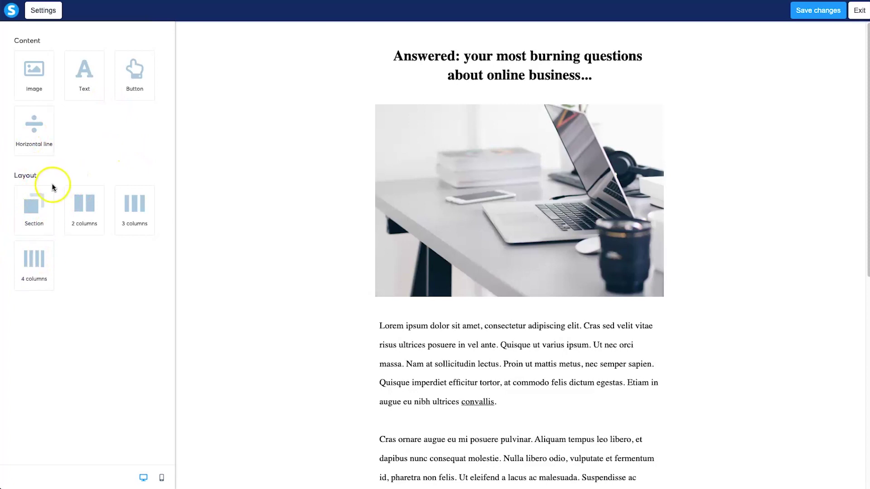
# Compare the content elements and layouts in Systeme.io's newsletter editor with those in HighLevel's email builder
pyautogui.moveTo(40, 216); pyautogui.dragTo(70, 207)
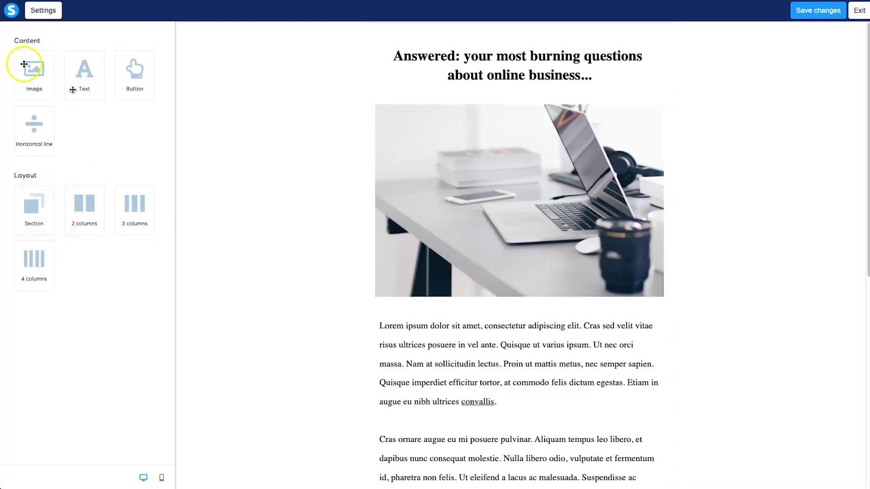
pyautogui.moveTo(24, 60); pyautogui.dragTo(40, 95)
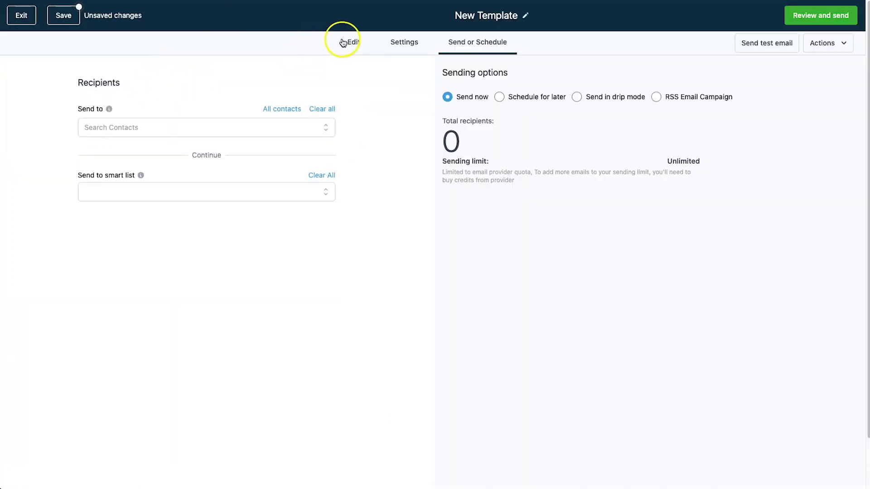
pyautogui.click(343, 42)
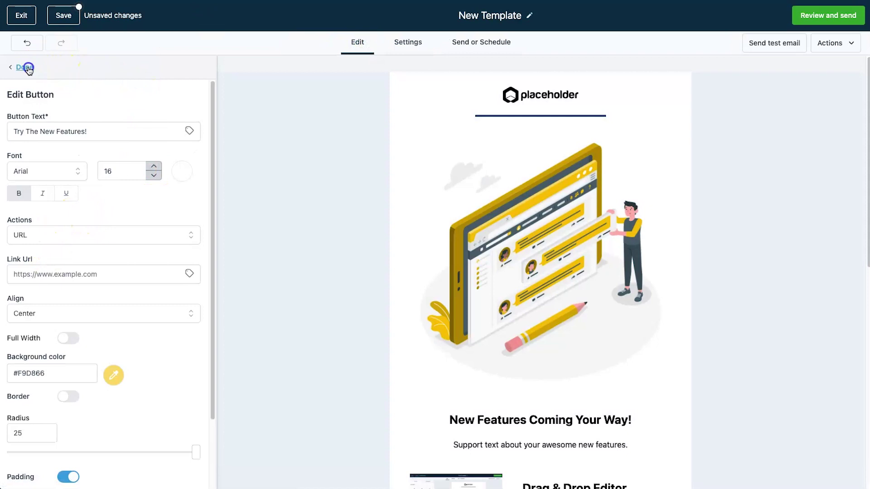
pyautogui.click(28, 68)
pyautogui.scroll(3, 54, 154)
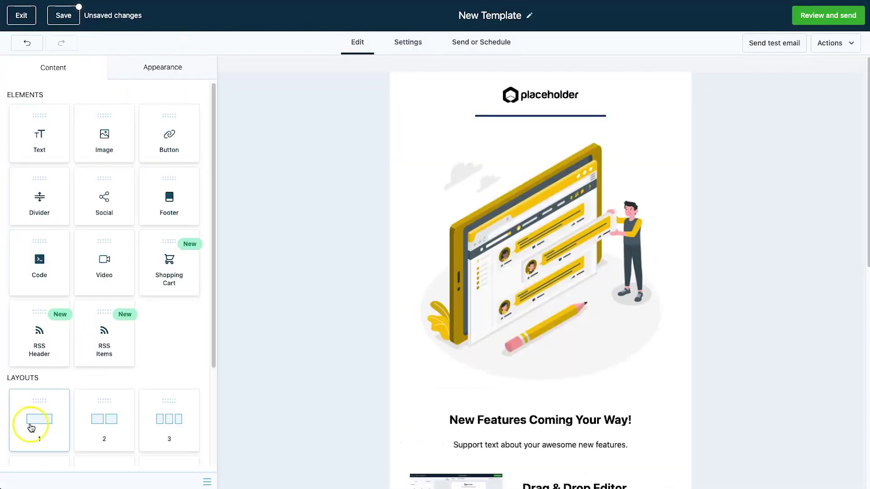
pyautogui.moveTo(27, 276); pyautogui.dragTo(45, 280)
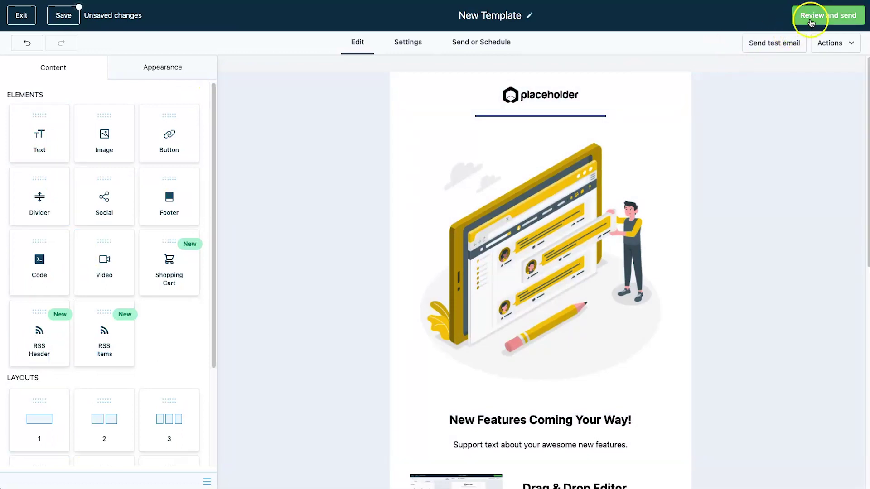
# Open the Review and send summary for the HighLevel email and check its required fields
pyautogui.click(815, 17)
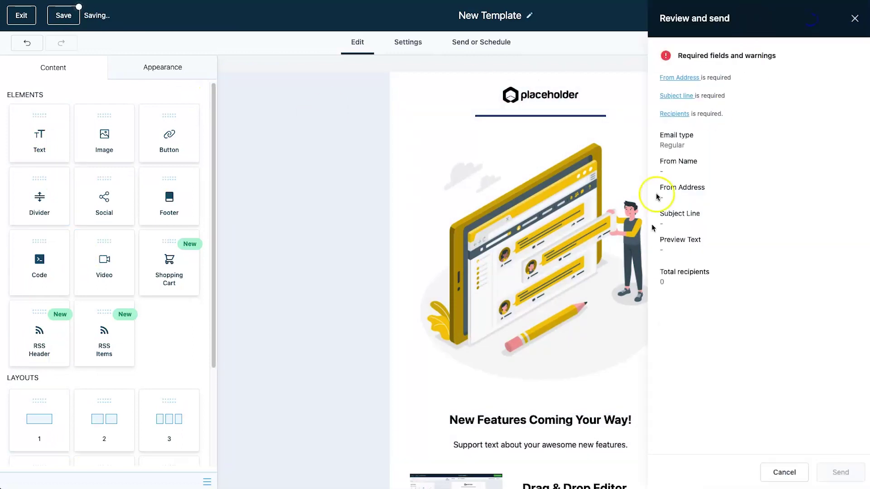
pyautogui.moveTo(652, 53); pyautogui.dragTo(727, 308)
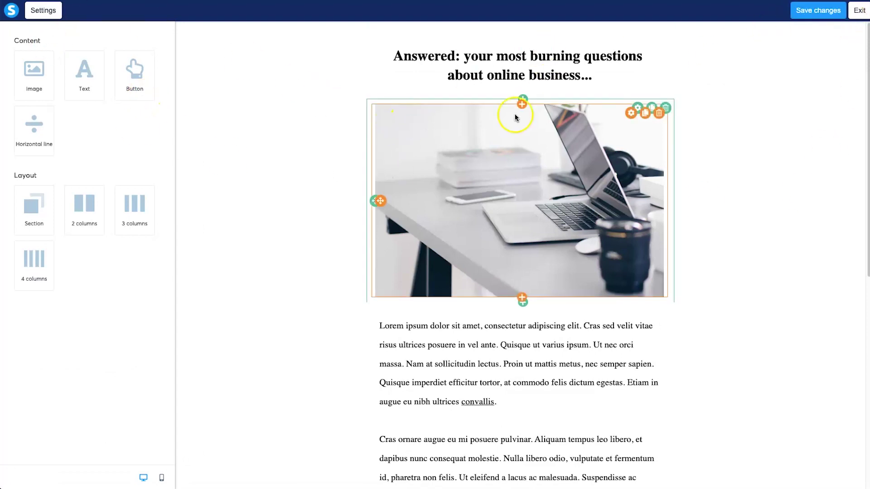
# Exit Systeme.io's visual email editor and examine the newsletter's tag settings and available substitutes
pyautogui.click(859, 11)
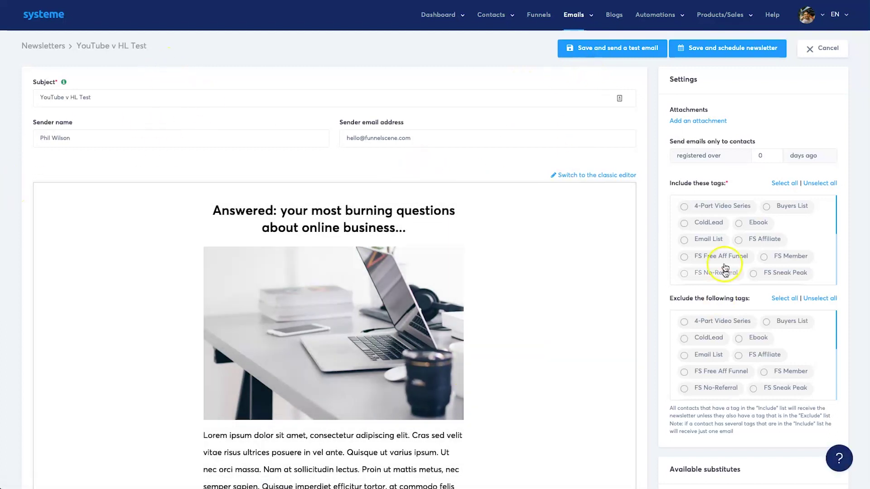
pyautogui.scroll(-5, 708, 369)
pyautogui.scroll(-10, 680, 375)
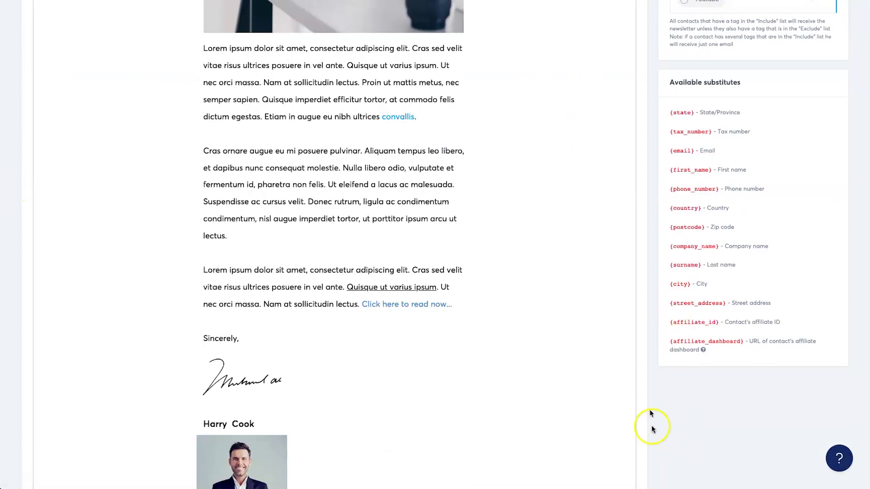
pyautogui.moveTo(664, 99); pyautogui.dragTo(814, 343)
pyautogui.scroll(3, 772, 312)
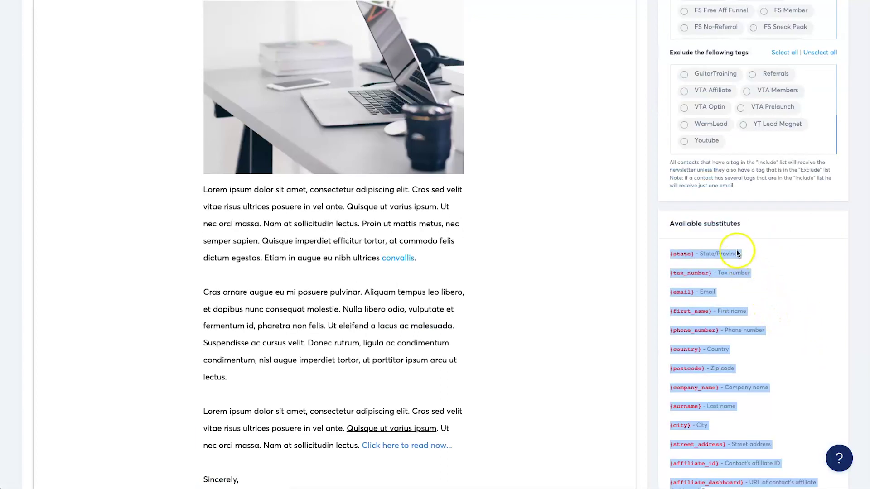
pyautogui.scroll(-3, 707, 317)
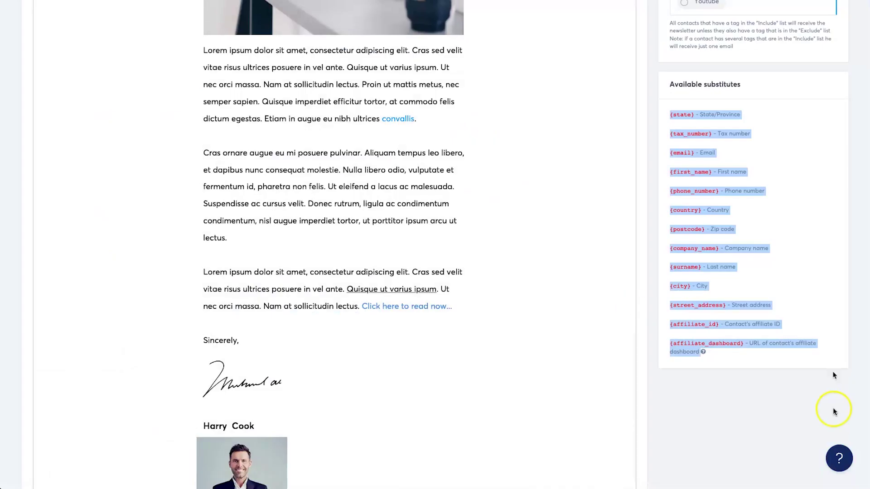
# Examine the {affiliate_id} and {affiliate_dashboard} substitutes and return to the newsletter's main settings
pyautogui.click(799, 388)
pyautogui.moveTo(720, 355); pyautogui.dragTo(723, 324)
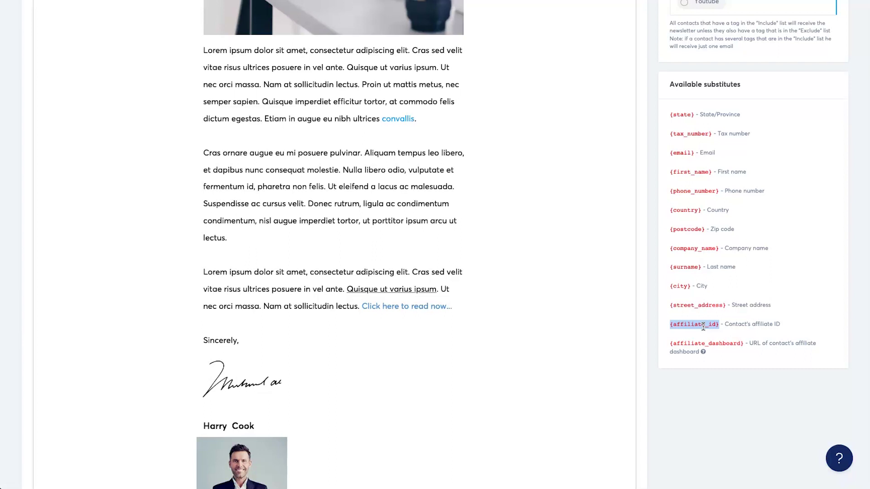
pyautogui.click(701, 327)
pyautogui.moveTo(770, 328); pyautogui.dragTo(772, 331)
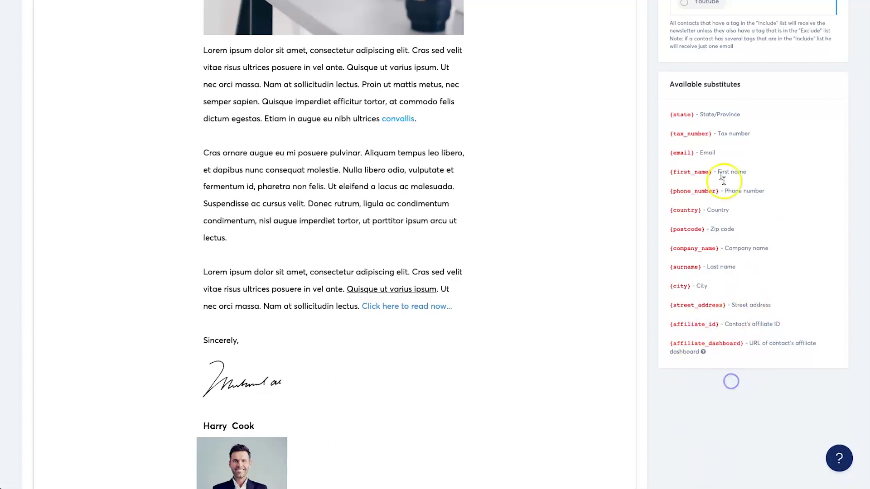
pyautogui.scroll(9, 724, 202)
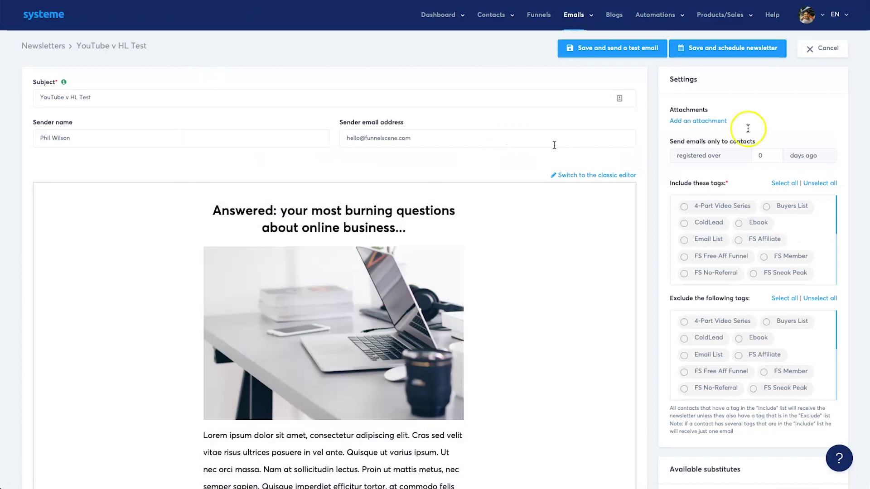
# In HighLevel's automation area, start creating a workflow and browse the available recipe templates
pyautogui.moveTo(808, 21)
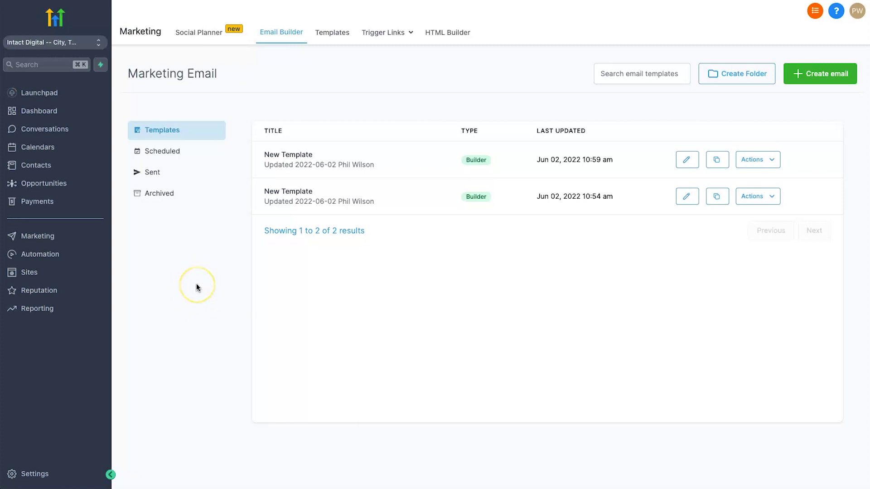
pyautogui.click(58, 257)
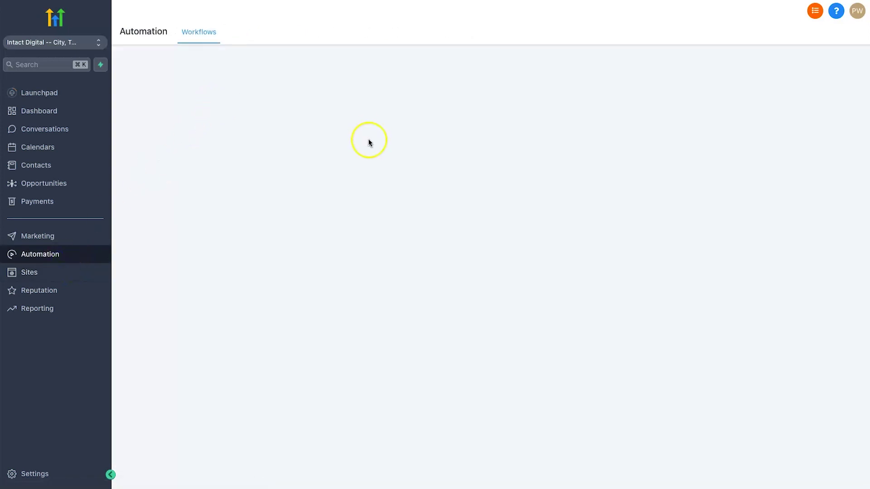
pyautogui.click(755, 71)
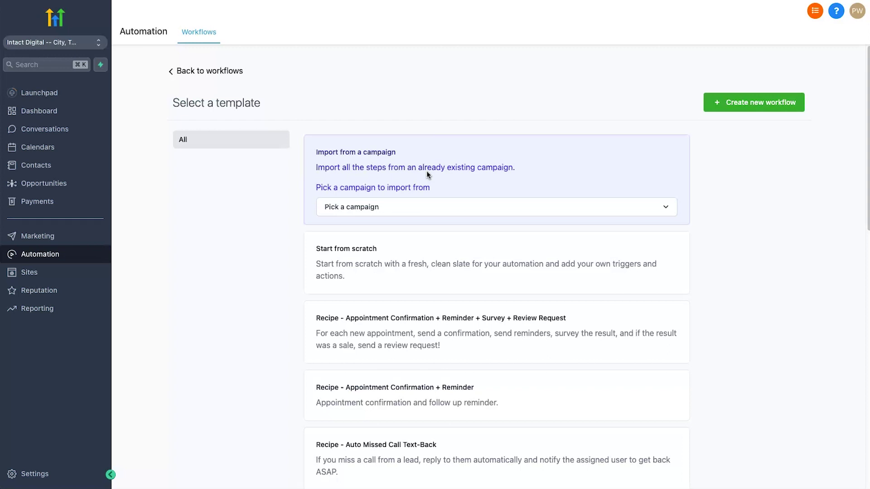
pyautogui.click(437, 167)
pyautogui.scroll(-4, 457, 136)
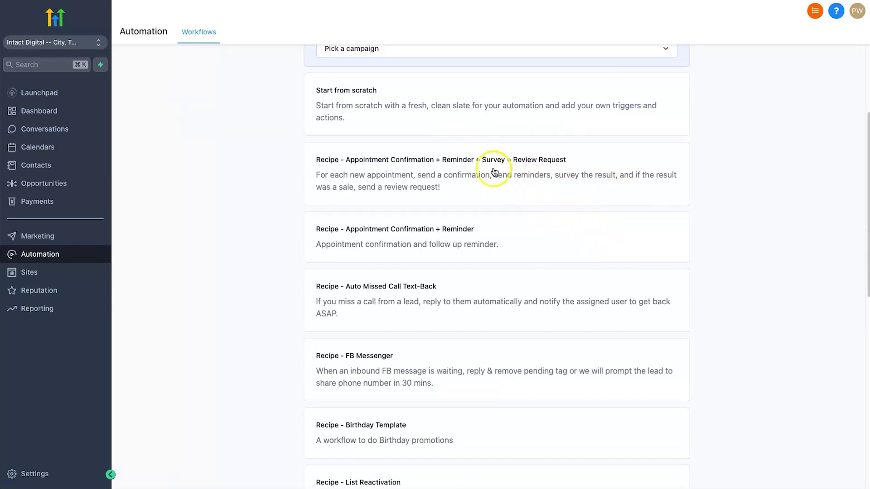
# Create a HighLevel workflow from the Appointment Confirmation + Reminder + Survey + Review Request recipe
pyautogui.click(471, 175)
pyautogui.scroll(4, 346, 164)
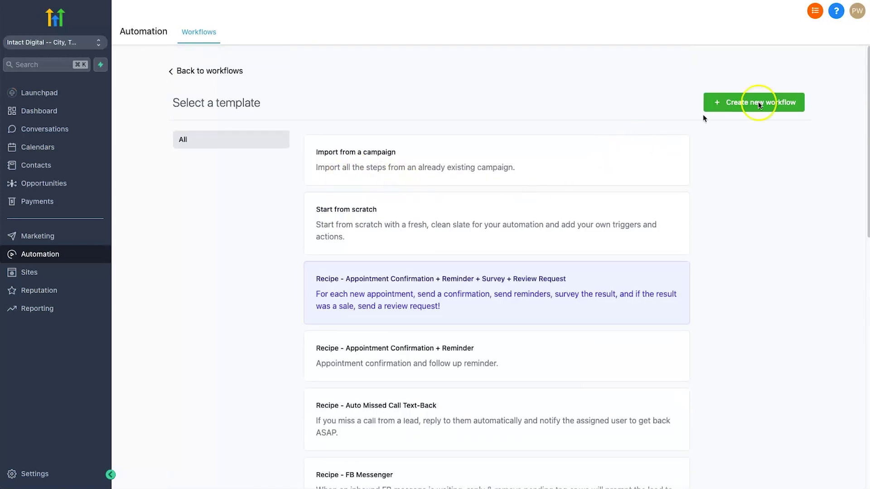
pyautogui.click(742, 104)
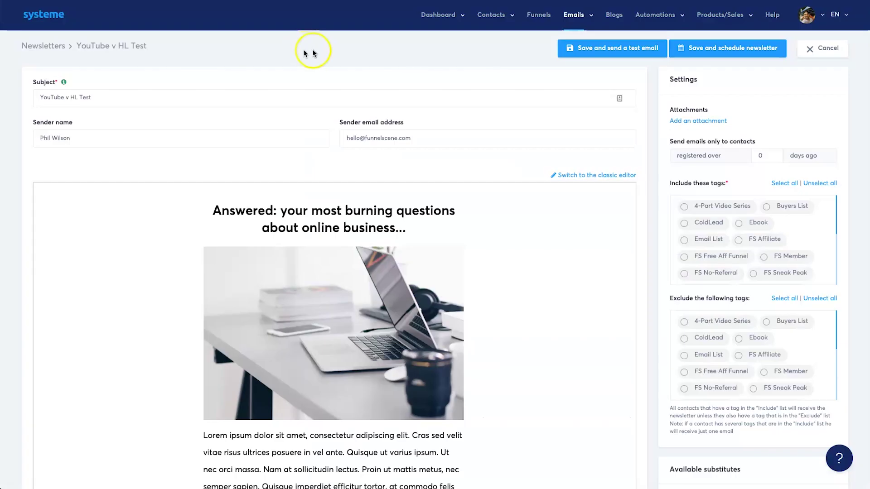
# Switch to Systeme.io and create a new automation workflow named YouTube V HL
pyautogui.moveTo(630, 17)
pyautogui.click(648, 46)
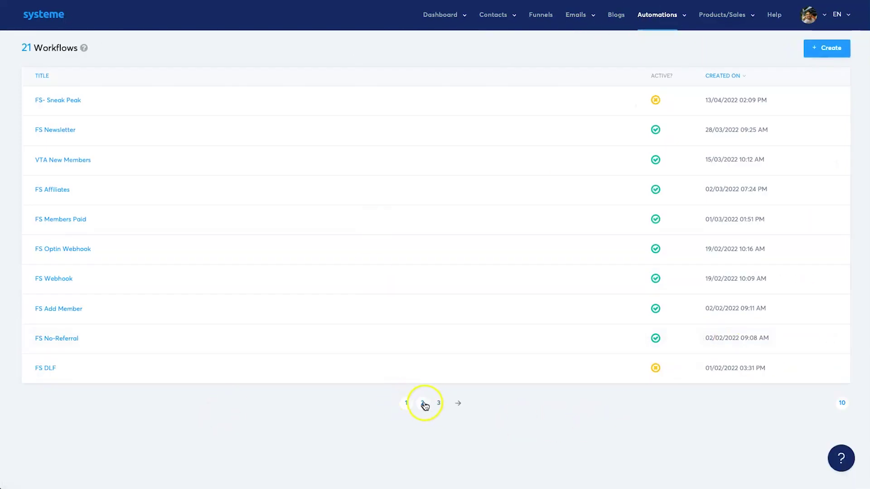
pyautogui.click(821, 49)
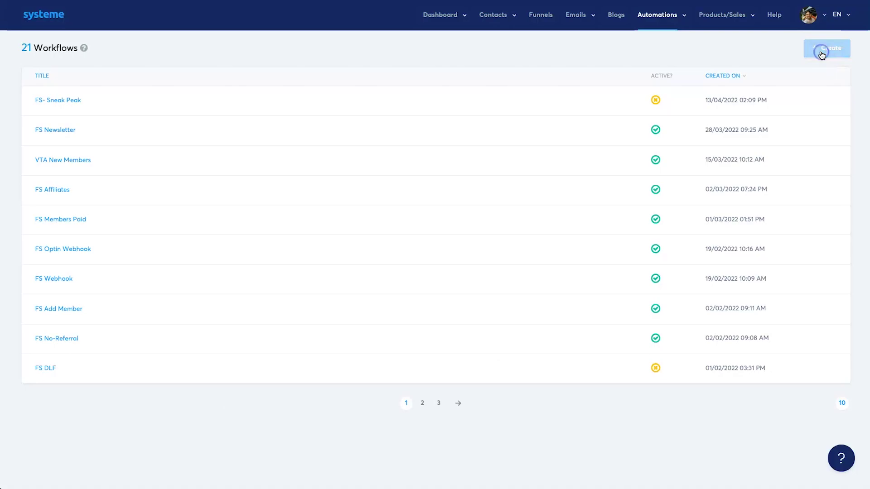
pyautogui.click(422, 118)
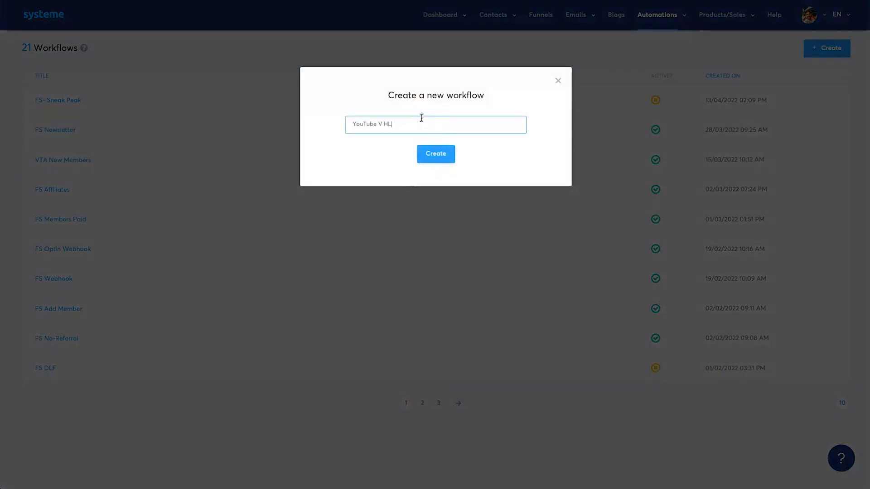
pyautogui.click(419, 159)
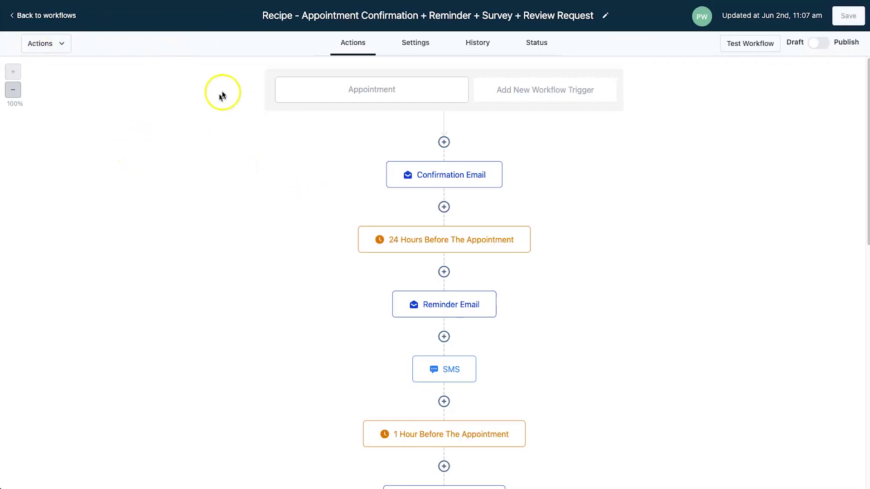
# Switch to the HighLevel recipe workflow and examine its appointment trigger, confirmation email, 24-hour wait and first reminders
pyautogui.click(273, 168)
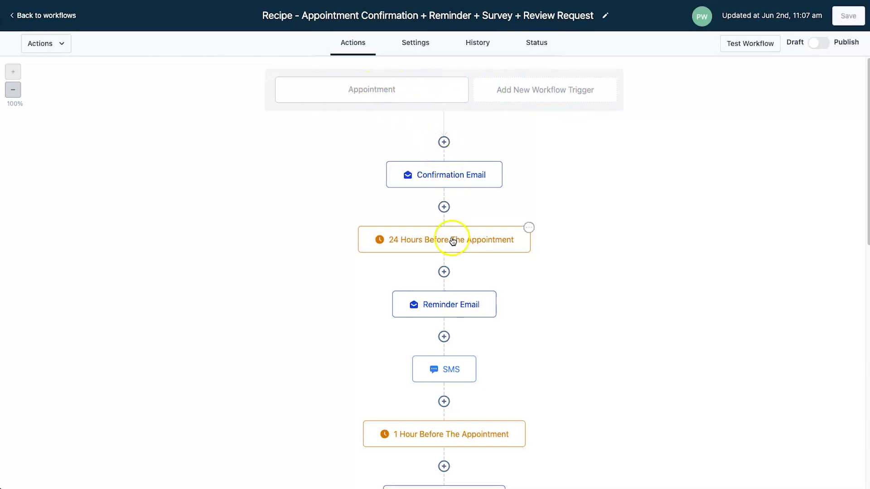
pyautogui.scroll(-1, 526, 229)
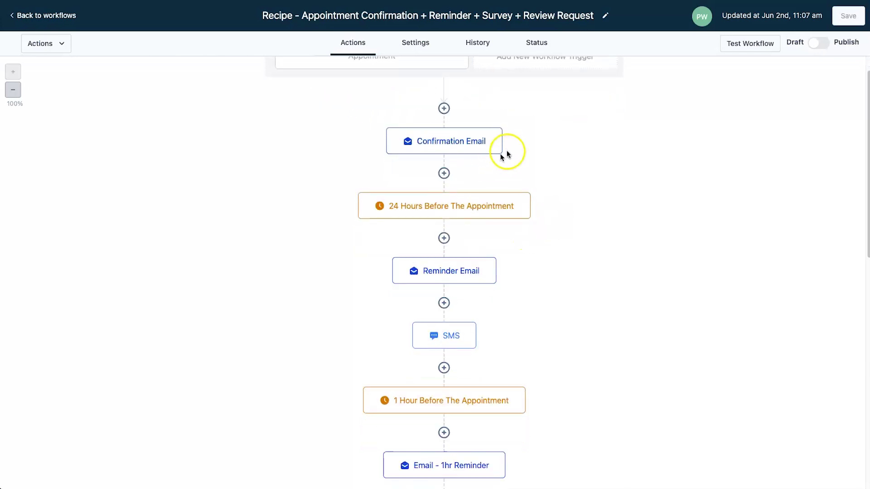
pyautogui.scroll(1, 500, 156)
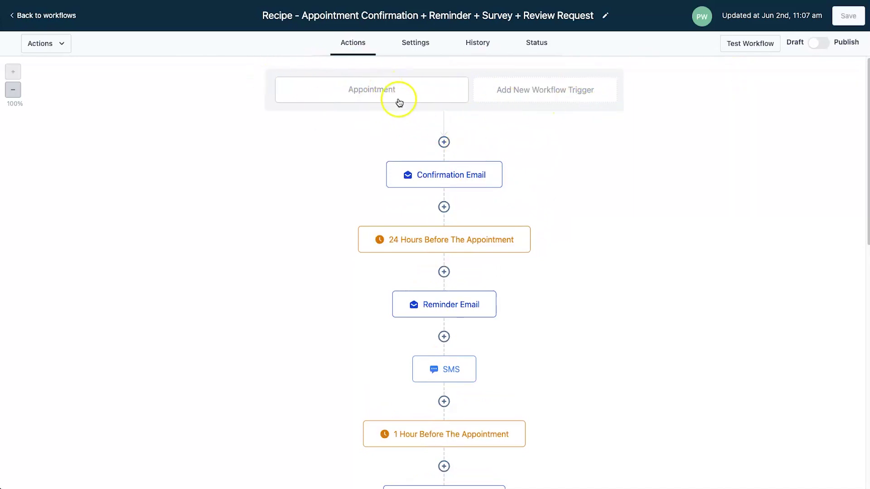
pyautogui.moveTo(564, 186); pyautogui.dragTo(560, 147)
pyautogui.click(689, 221)
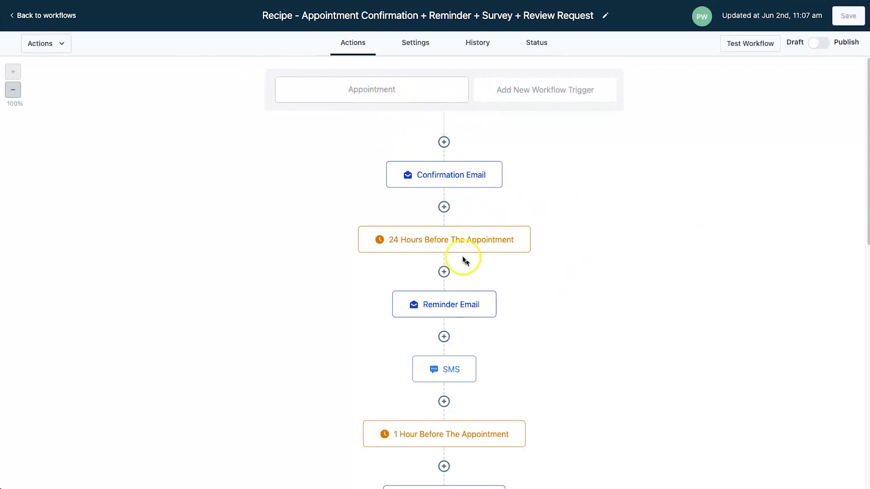
pyautogui.tripleClick(569, 231)
pyautogui.click(545, 307)
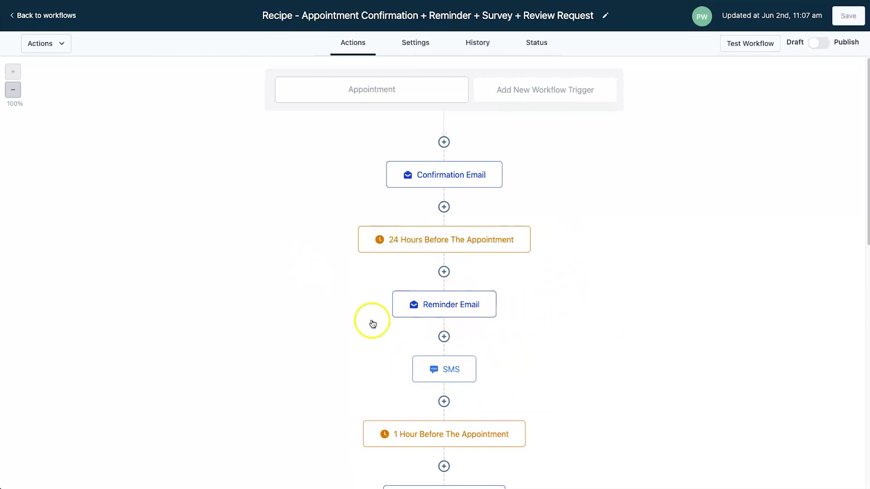
pyautogui.moveTo(558, 390); pyautogui.dragTo(598, 304)
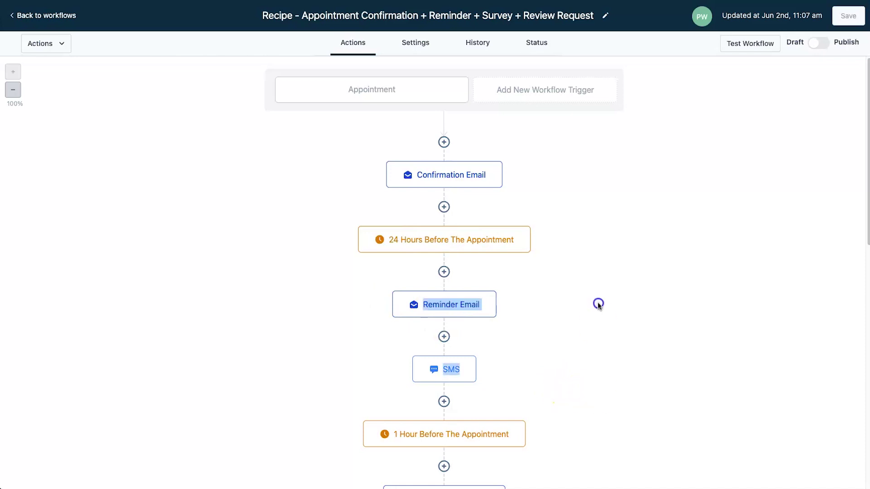
pyautogui.click(611, 354)
# Examine the recipe's one-hour reminders, internal notification and wait for the trigger link click
pyautogui.scroll(-4, 613, 374)
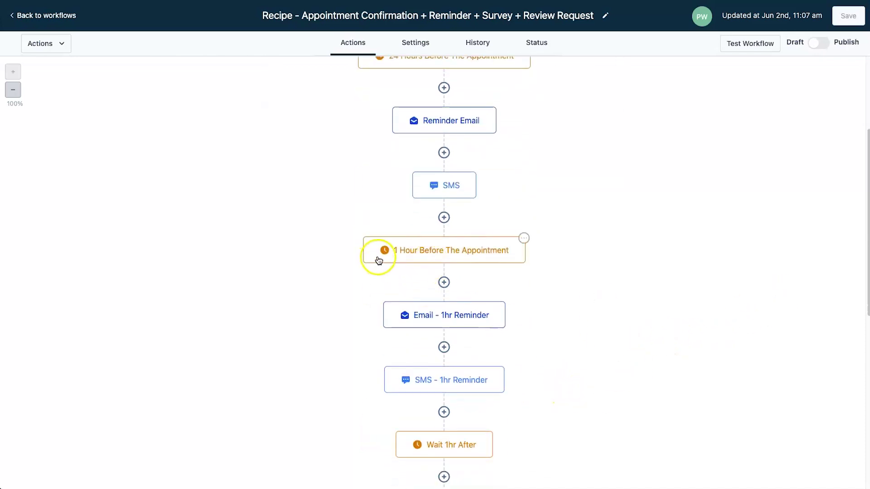
pyautogui.scroll(-3, 544, 281)
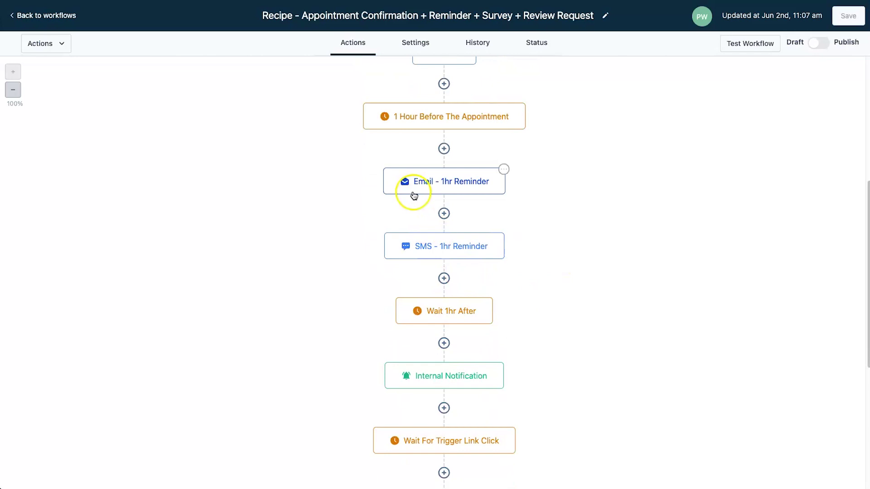
pyautogui.scroll(-1, 439, 297)
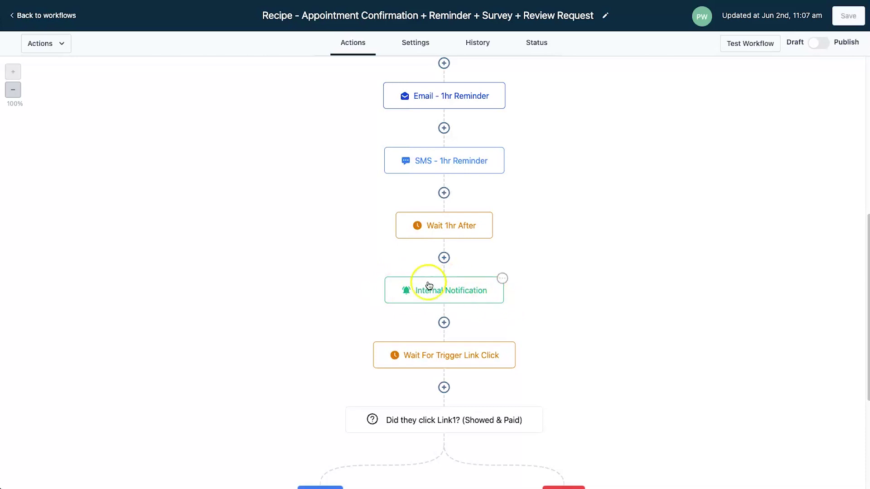
pyautogui.scroll(-1, 407, 292)
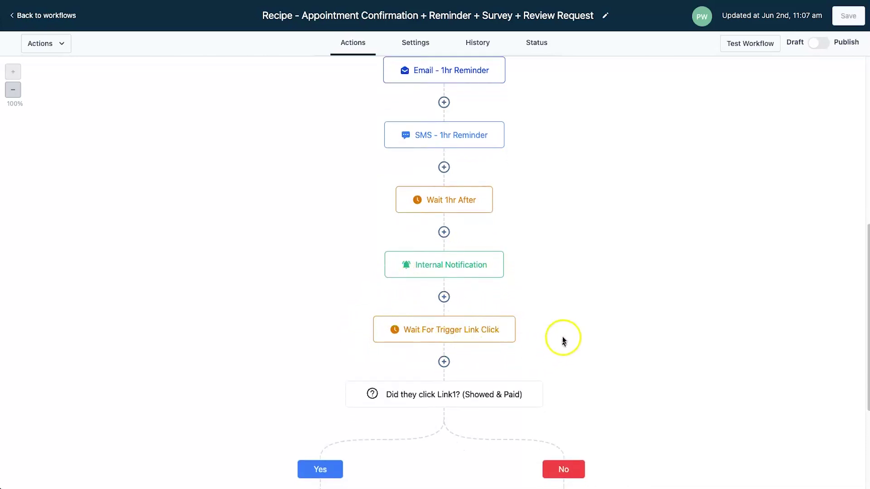
# Examine the recipe's Yes/No link-click branches, from the purchase wait and review request to the no-show check
pyautogui.scroll(-5, 343, 313)
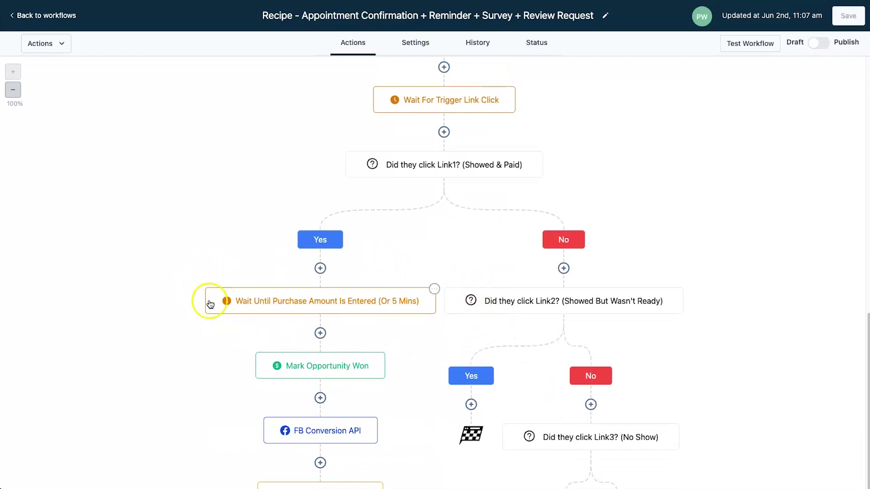
pyautogui.scroll(-1, 321, 325)
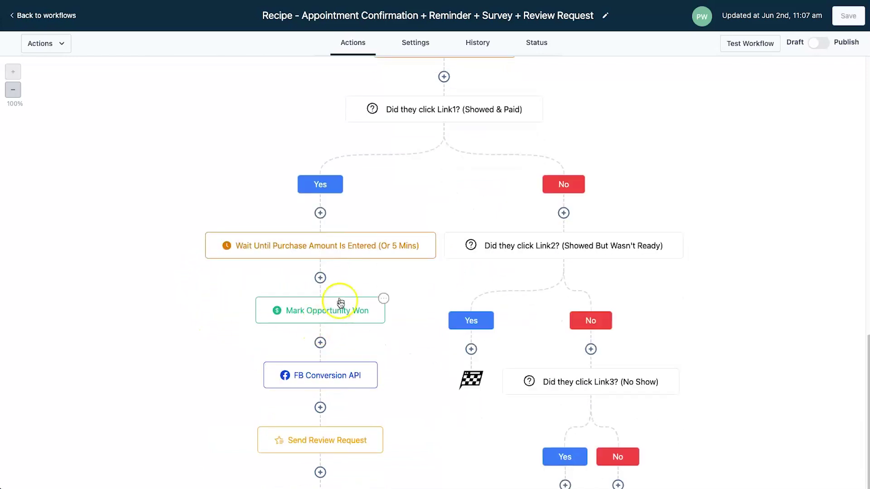
pyautogui.scroll(-1, 237, 342)
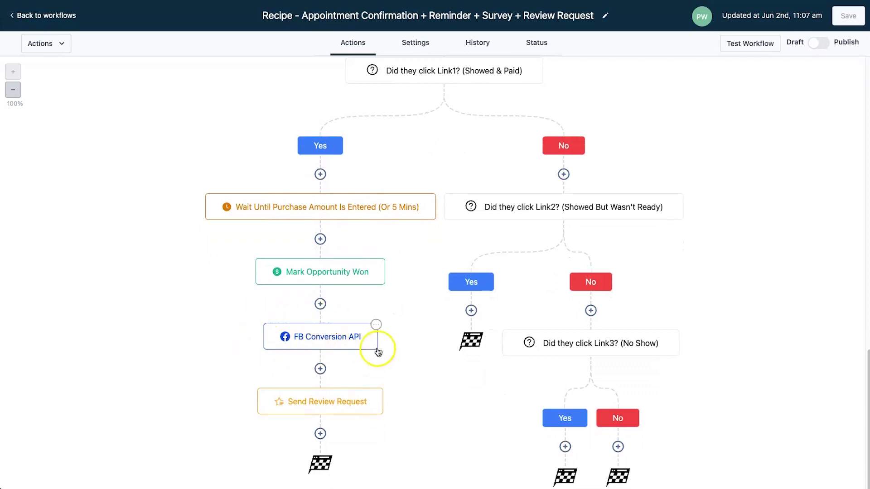
pyautogui.scroll(-1, 278, 392)
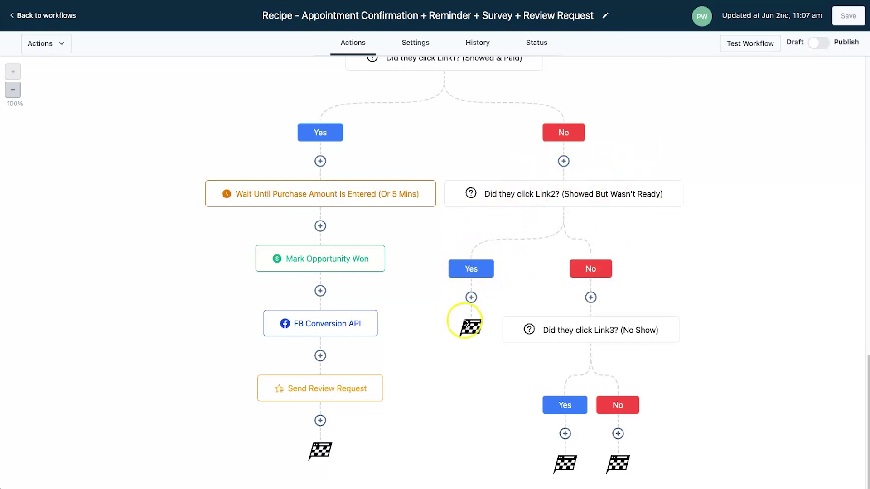
pyautogui.scroll(1, 589, 408)
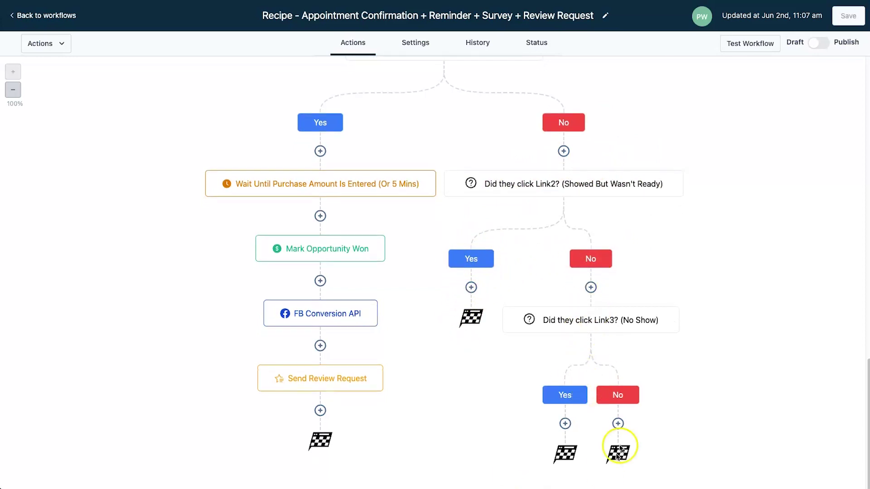
pyautogui.scroll(6, 540, 436)
pyautogui.scroll(2, 538, 436)
pyautogui.scroll(7, 541, 434)
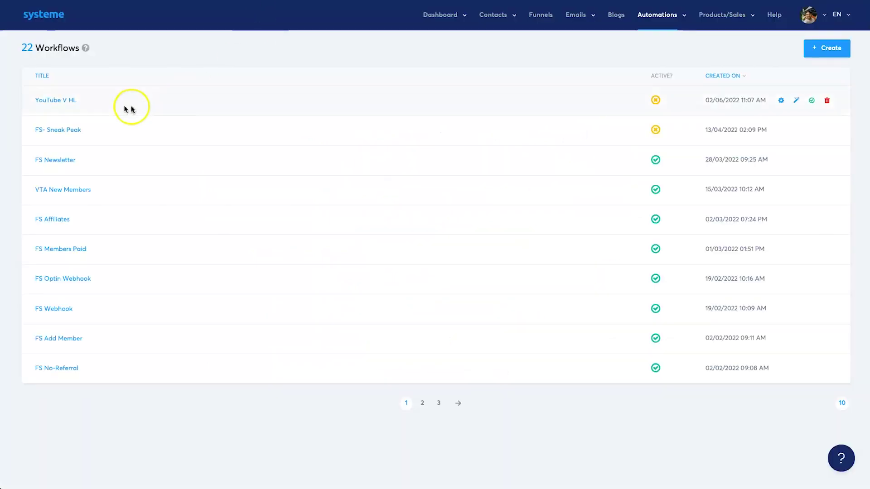
# Open the YouTube V HL workflow in Systeme.io, start its first trigger and examine the available trigger types
pyautogui.click(60, 101)
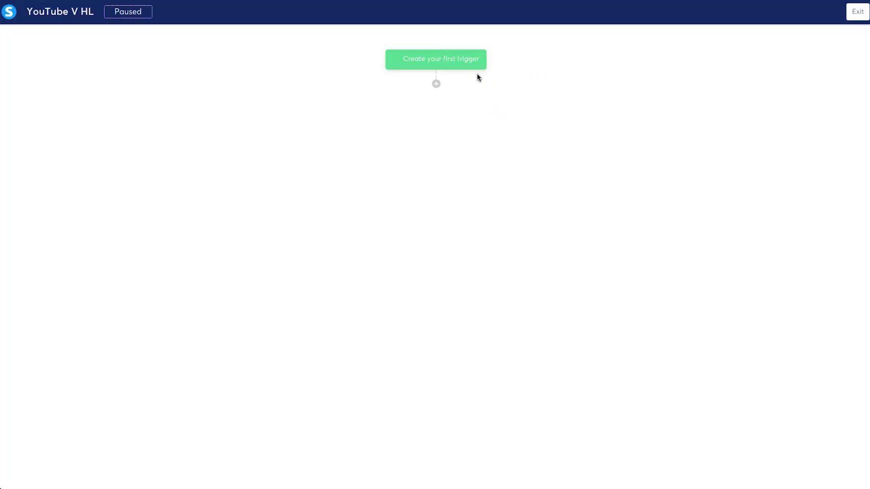
pyautogui.click(410, 59)
pyautogui.click(437, 216)
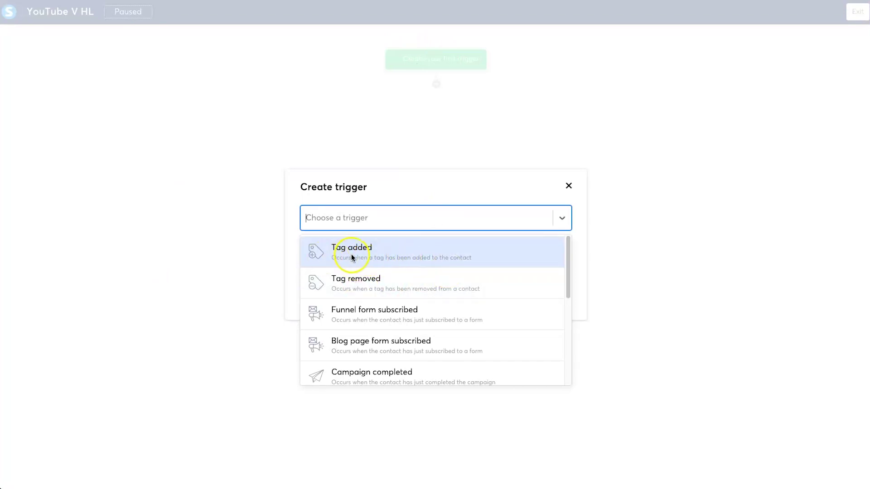
pyautogui.scroll(-1, 337, 295)
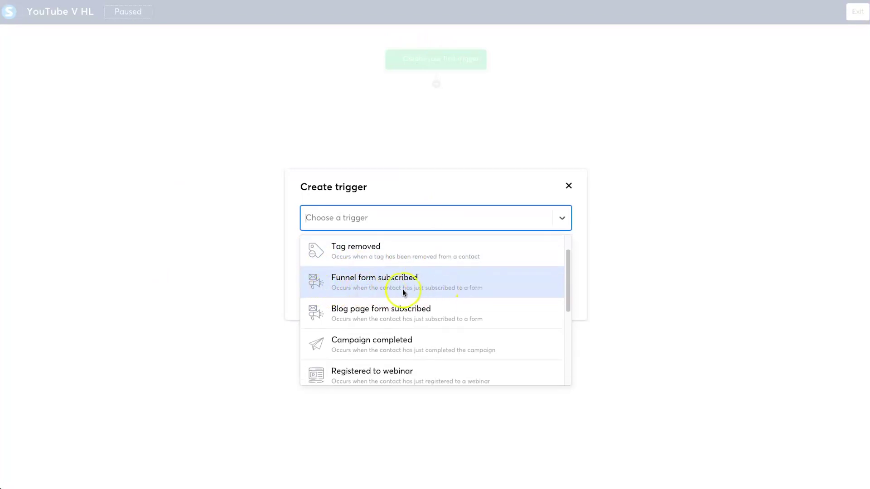
pyautogui.scroll(-1, 405, 292)
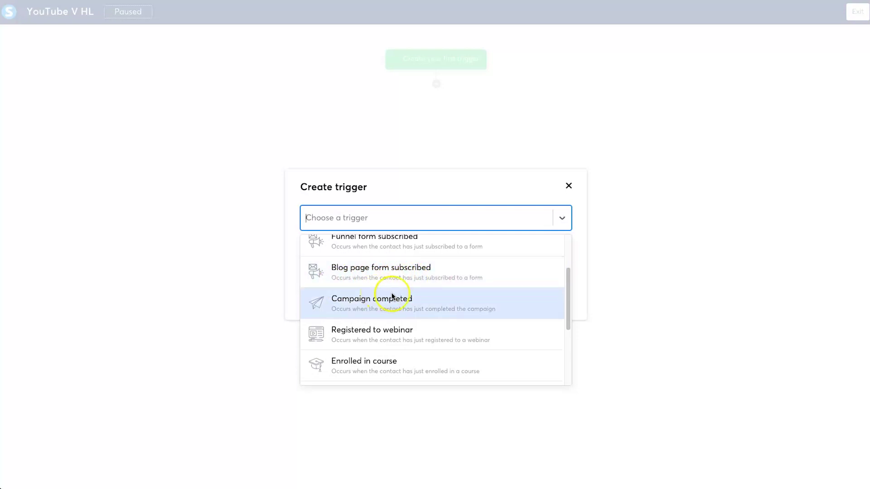
pyautogui.scroll(-2, 406, 274)
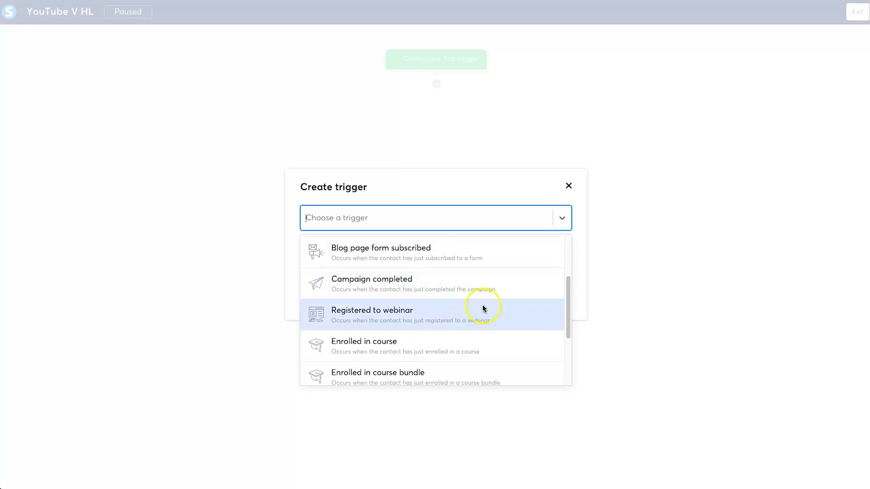
pyautogui.scroll(-2, 367, 296)
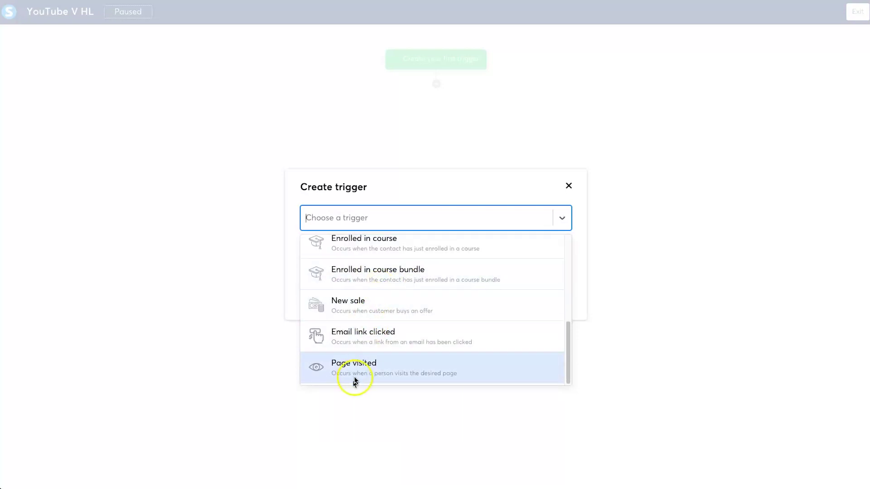
pyautogui.scroll(3, 387, 281)
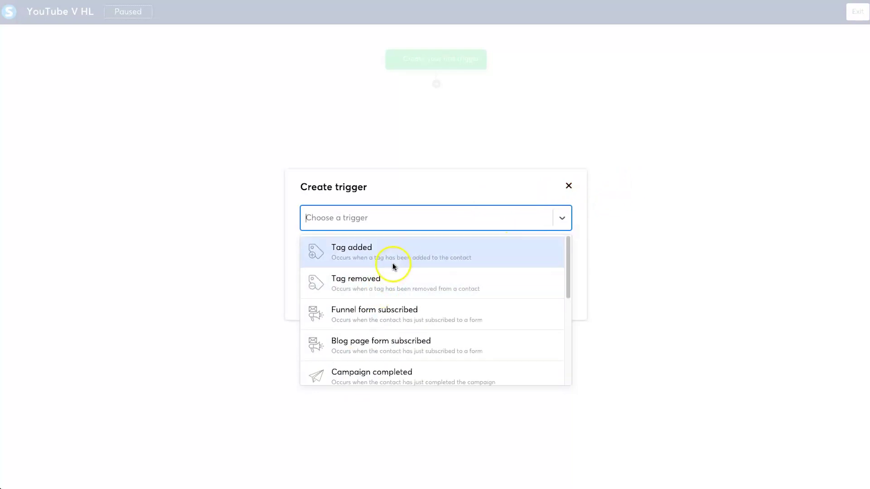
# Create a Funnel form subscribed trigger for the Youtube Ranking Blueprint form
pyautogui.click(401, 308)
pyautogui.click(392, 253)
pyautogui.click(386, 282)
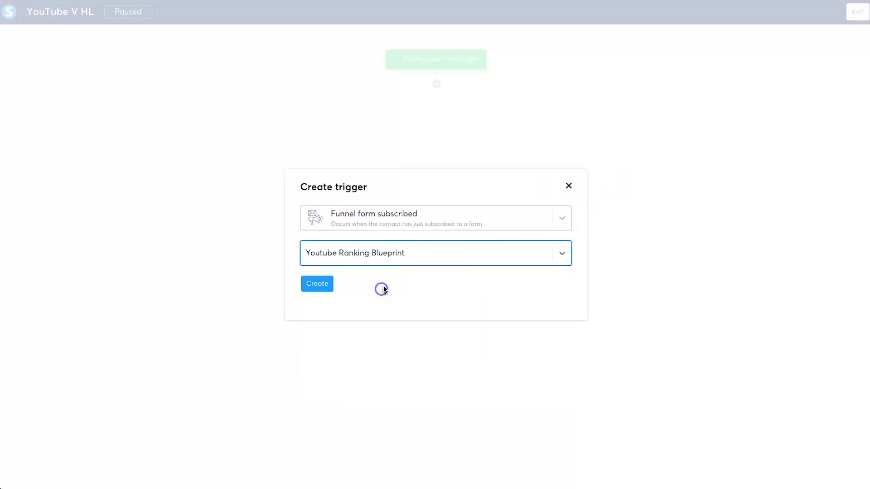
pyautogui.click(322, 285)
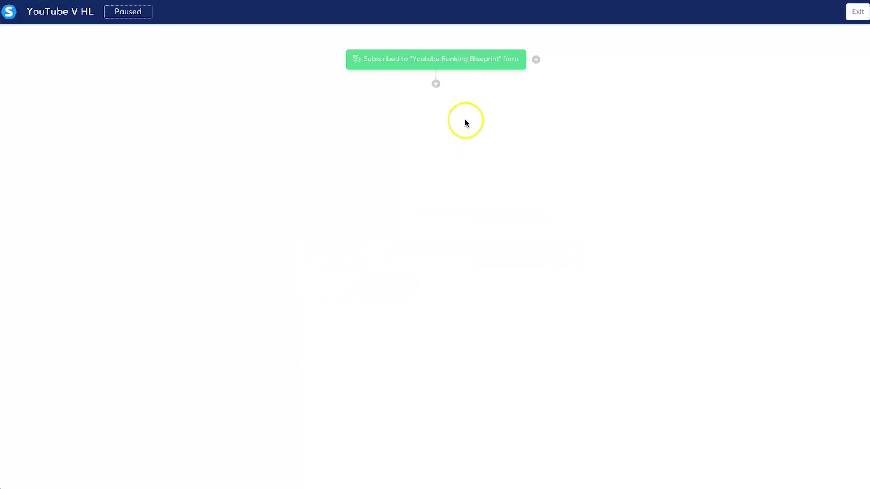
# Add an Apply a tag action with the Youtube tag below the form subscription trigger
pyautogui.click(438, 87)
pyautogui.click(356, 224)
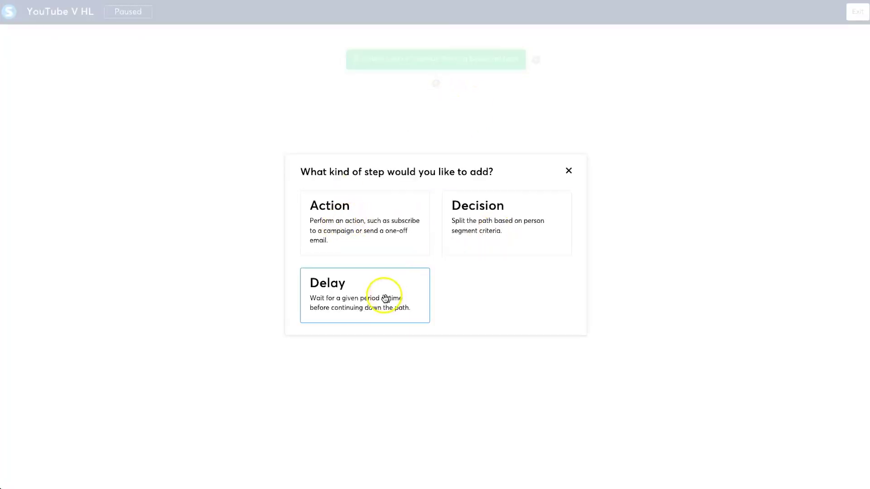
pyautogui.click(357, 229)
pyautogui.click(316, 222)
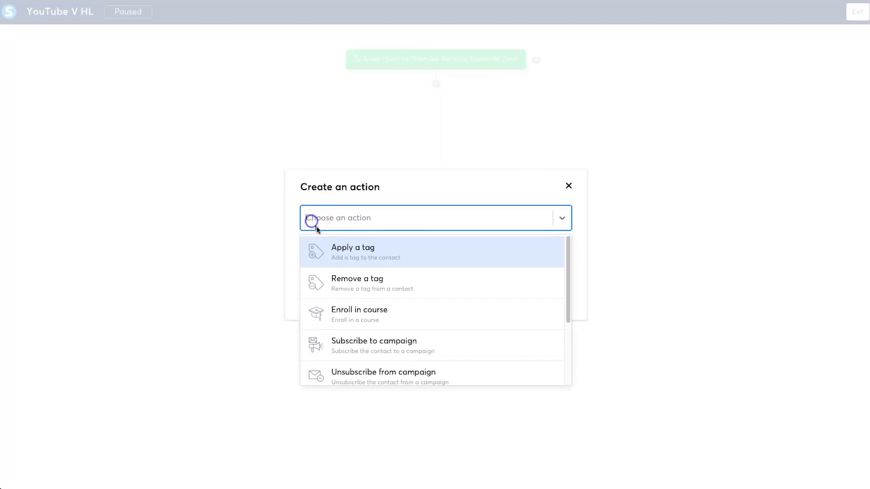
pyautogui.click(385, 253)
pyautogui.click(363, 247)
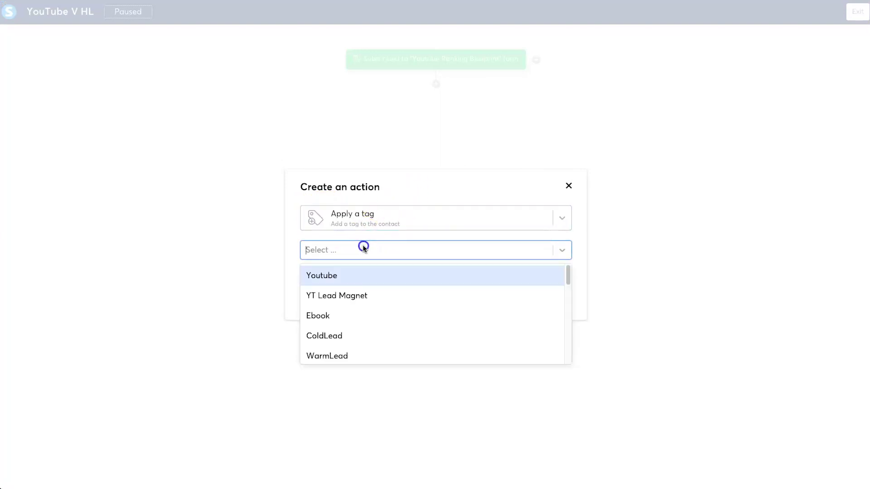
pyautogui.click(361, 285)
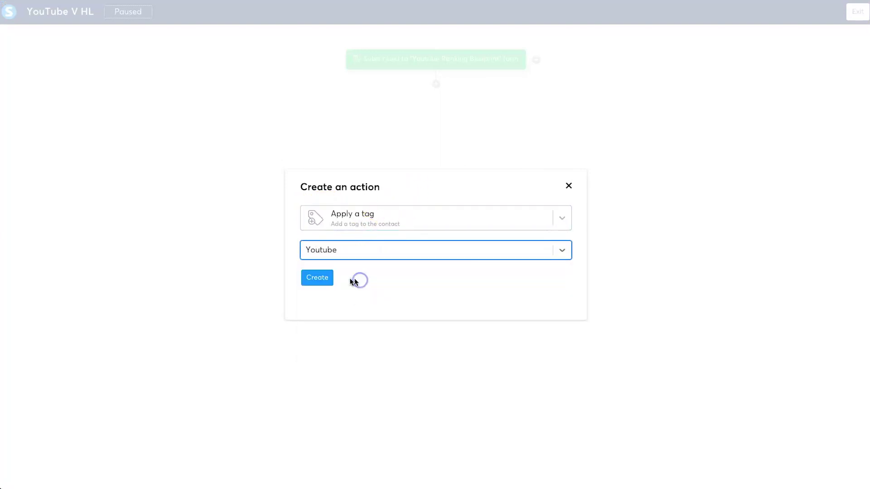
pyautogui.click(324, 280)
# Add a Send an email action using "This is an email!" after the tag action, opening its editor and exiting without edits
pyautogui.click(434, 131)
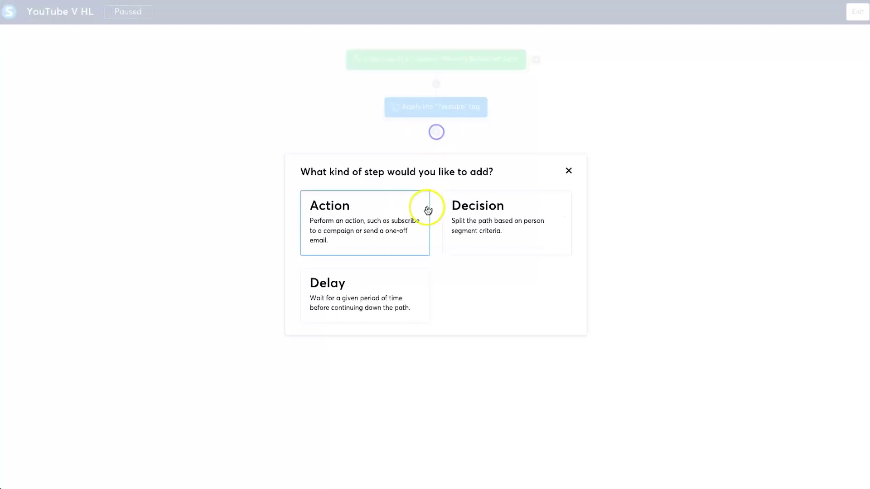
pyautogui.click(396, 211)
pyautogui.click(381, 222)
pyautogui.scroll(-3, 398, 333)
pyautogui.scroll(-1, 397, 335)
pyautogui.click(355, 338)
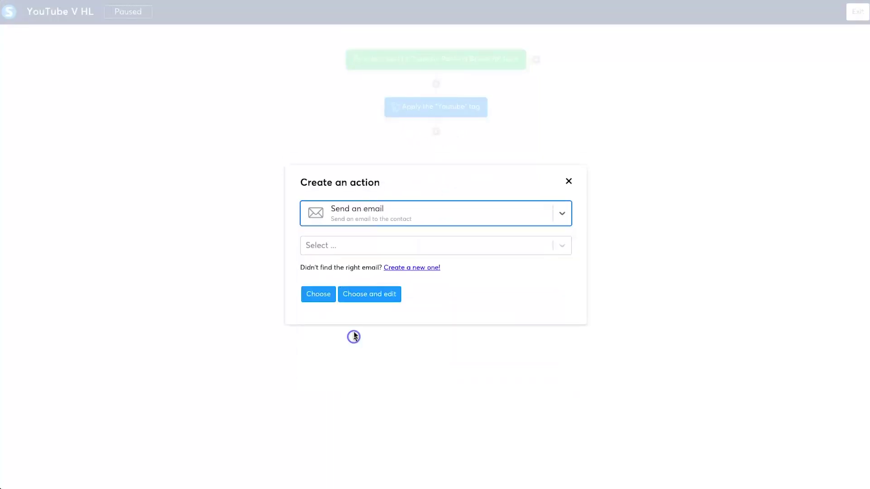
pyautogui.click(368, 246)
pyautogui.click(358, 281)
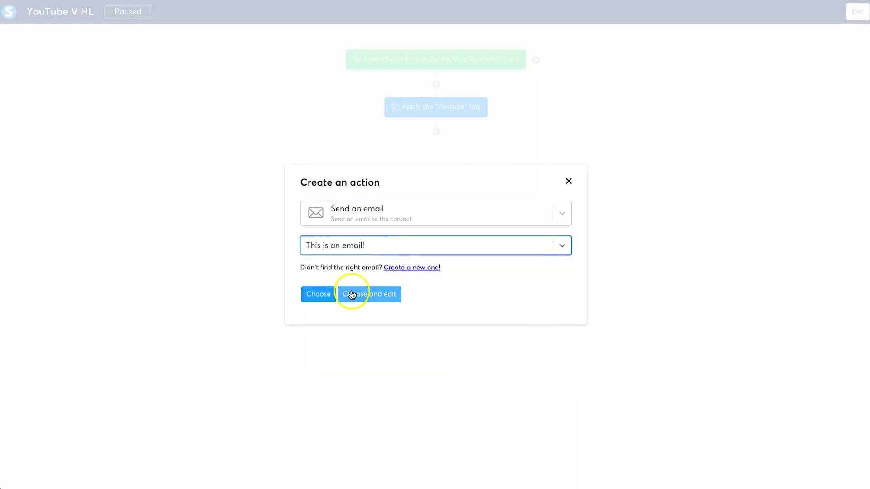
pyautogui.click(367, 295)
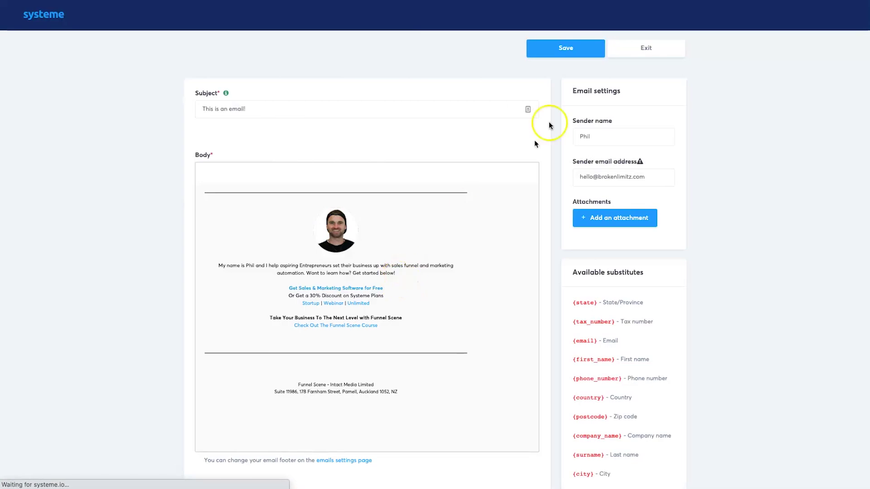
pyautogui.click(654, 49)
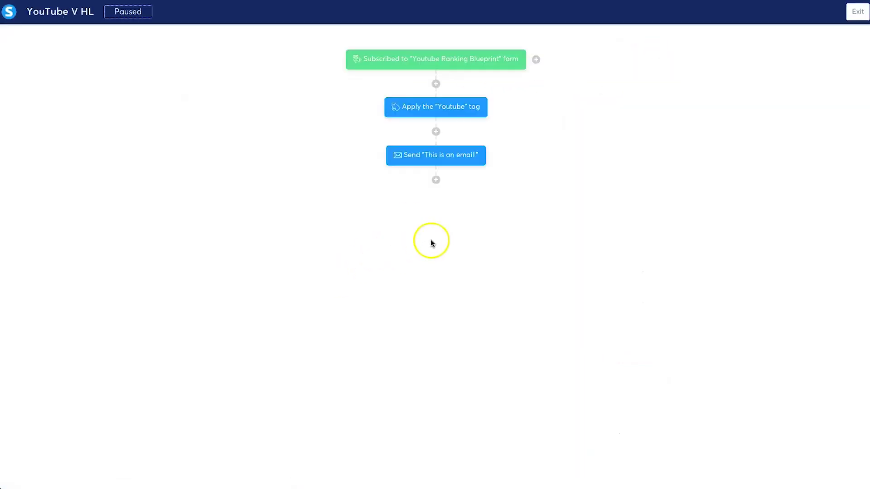
# Add a 1-day delay after the email action
pyautogui.click(431, 179)
pyautogui.click(388, 291)
pyautogui.click(424, 237)
pyautogui.click(421, 259)
pyautogui.click(320, 262)
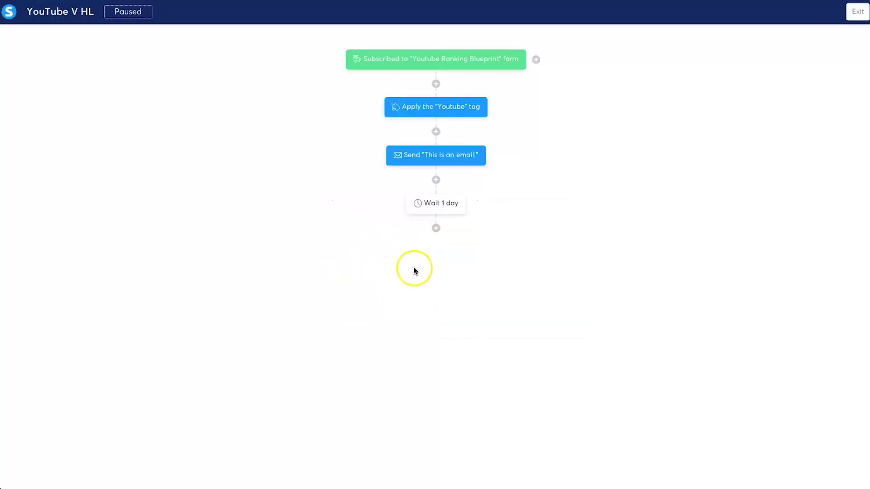
# Start a decision after the delay with an Email clicked filter for "Your Free eBook has arrived!"
pyautogui.click(436, 228)
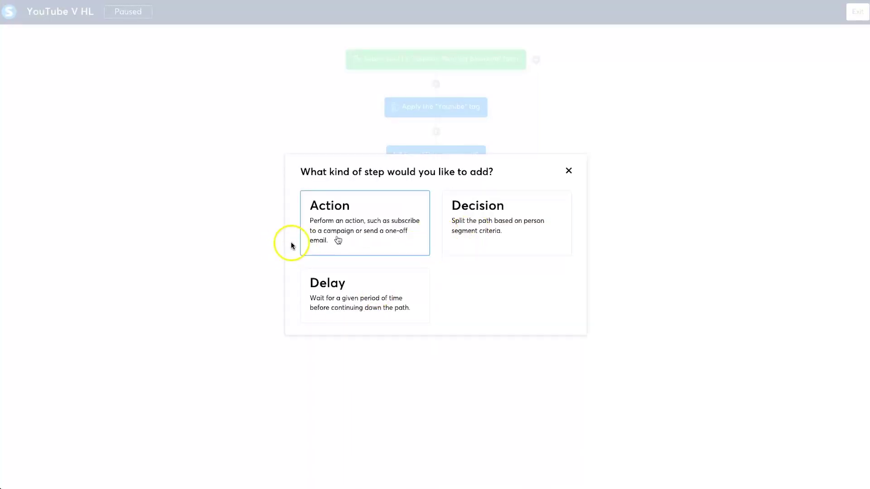
pyautogui.click(530, 227)
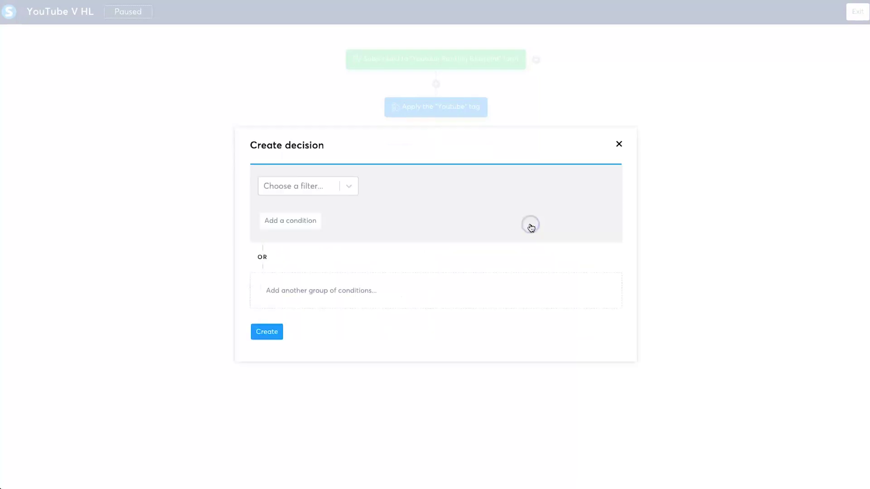
pyautogui.click(340, 188)
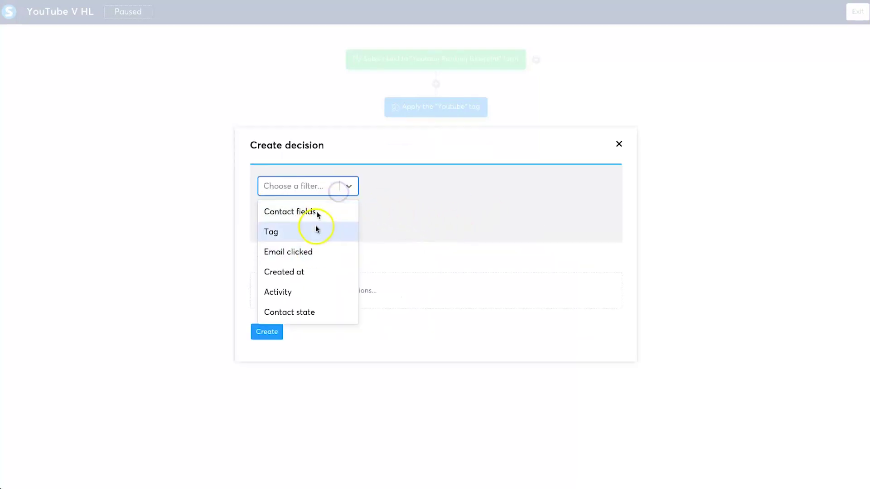
pyautogui.click(307, 257)
pyautogui.click(515, 182)
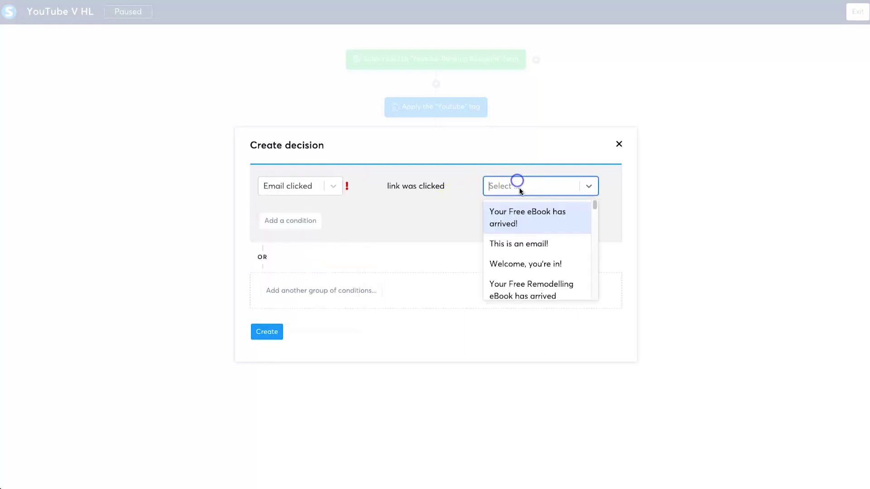
pyautogui.click(528, 220)
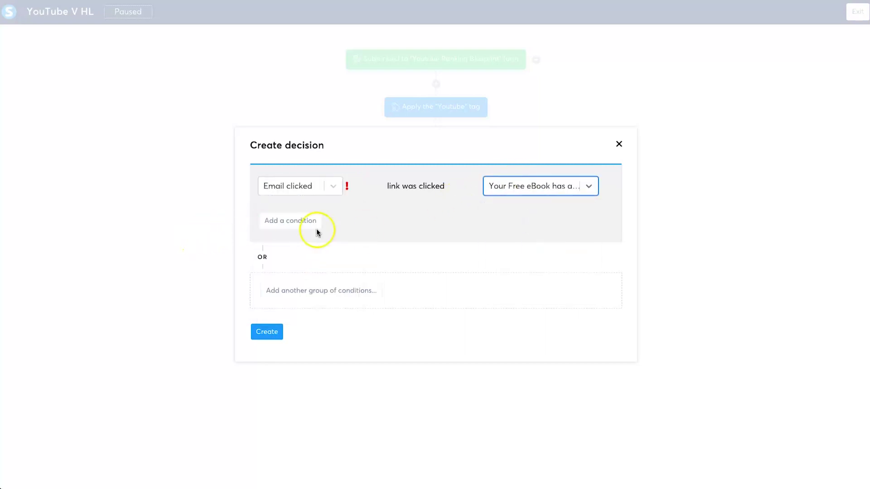
# Browse the email choices, keep "Your Free eBook has arrived!", discard an added OR condition group and create the decision
pyautogui.click(492, 186)
pyautogui.scroll(-10, 514, 264)
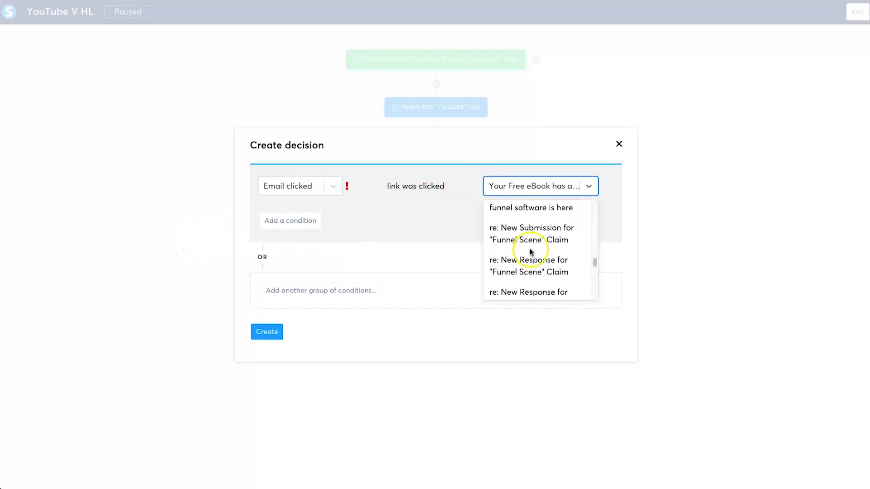
pyautogui.scroll(3, 531, 253)
pyautogui.scroll(6, 529, 235)
pyautogui.click(516, 221)
pyautogui.click(399, 238)
pyautogui.click(286, 294)
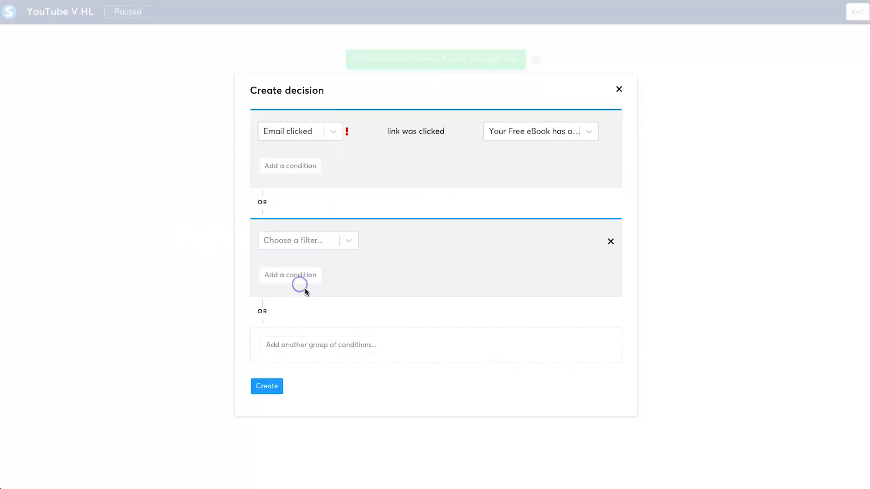
pyautogui.click(612, 238)
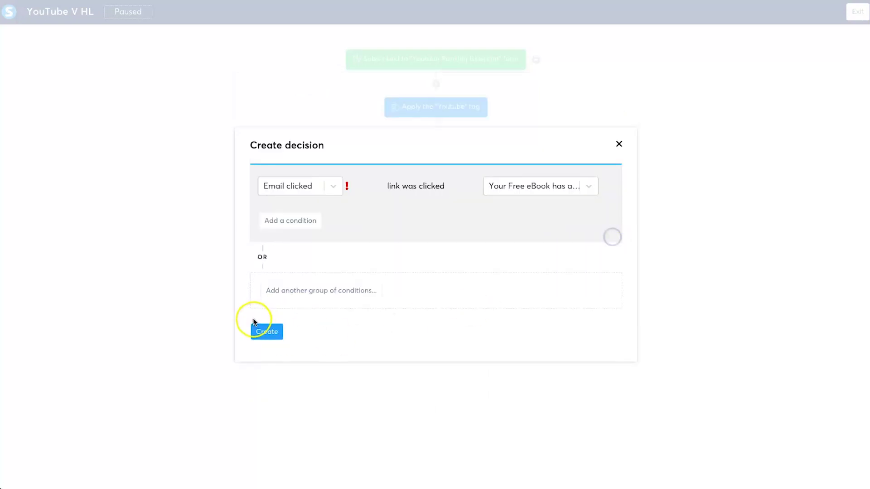
pyautogui.click(264, 327)
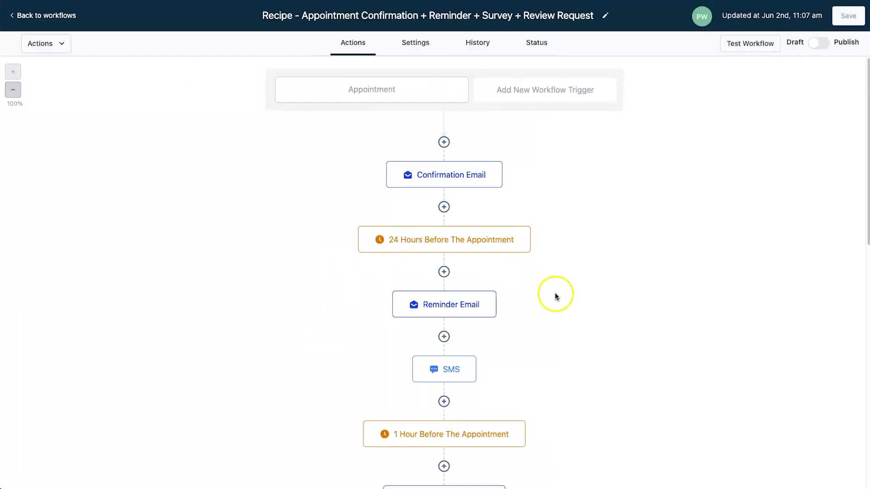
# Switch to HighLevel, review the appointment confirmation recipe's steps again and leave it for the workflows list
pyautogui.scroll(-3, 552, 297)
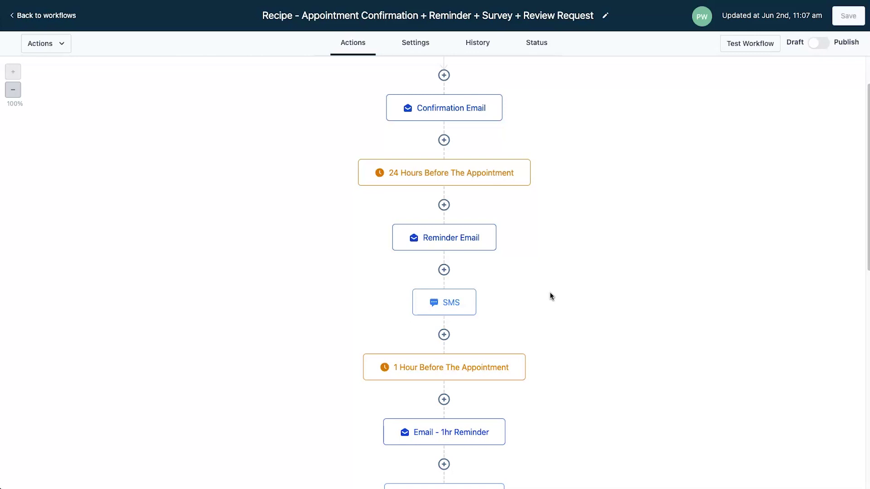
pyautogui.scroll(3, 550, 292)
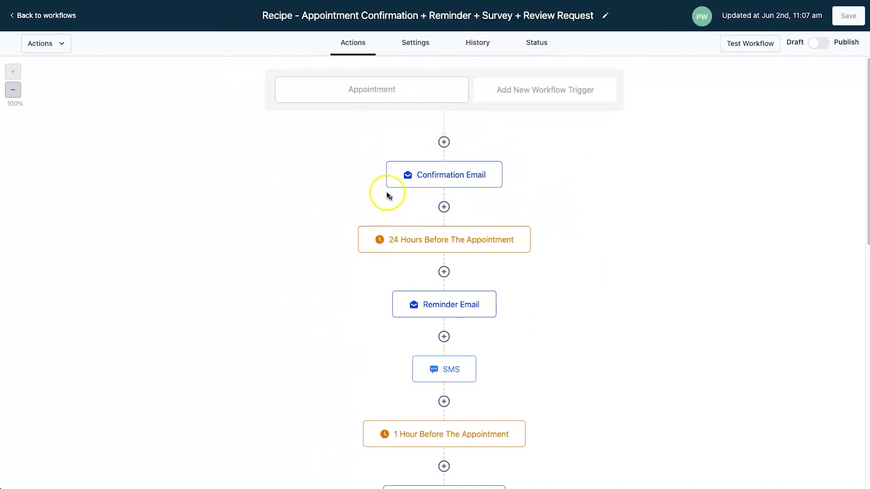
pyautogui.click(44, 15)
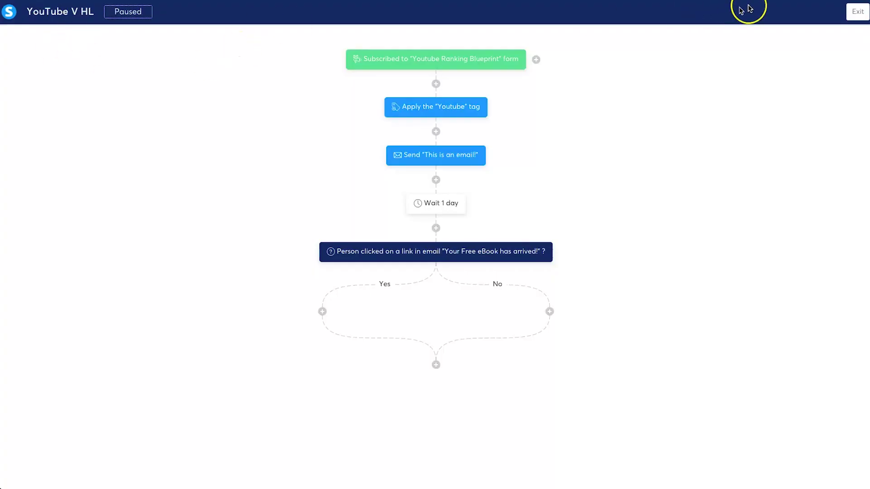
# Exit the YouTube V HL workflow in Systeme.io and filter the funnels list by "webinar"
pyautogui.click(843, 12)
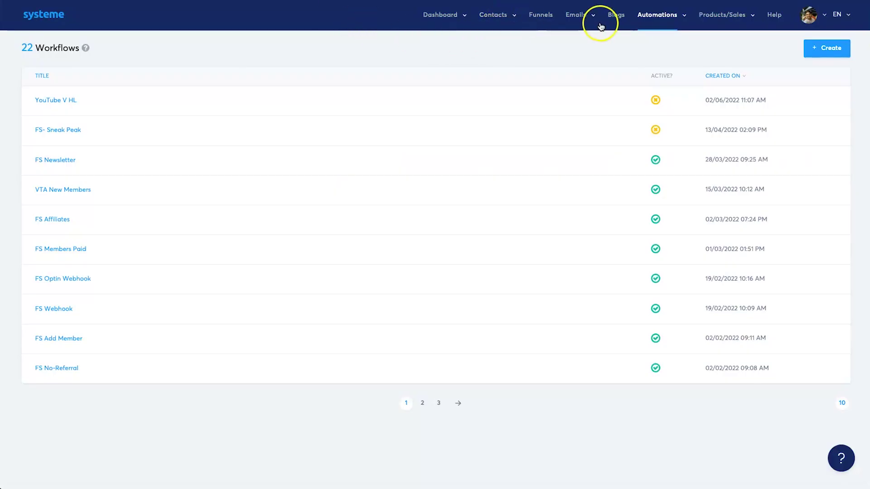
pyautogui.moveTo(643, 16)
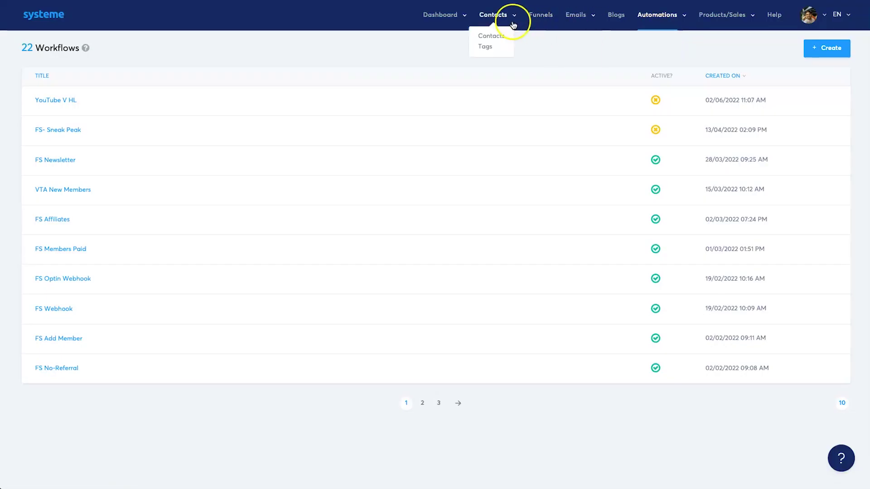
pyautogui.moveTo(570, 23)
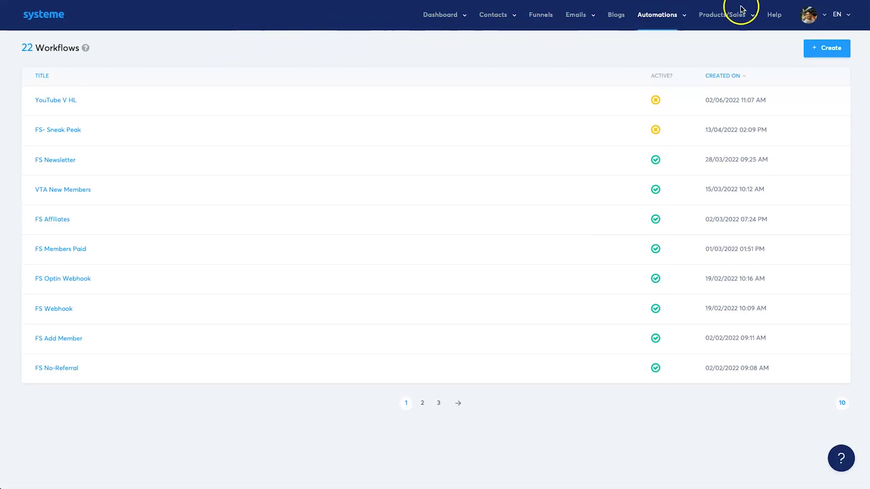
pyautogui.click(538, 24)
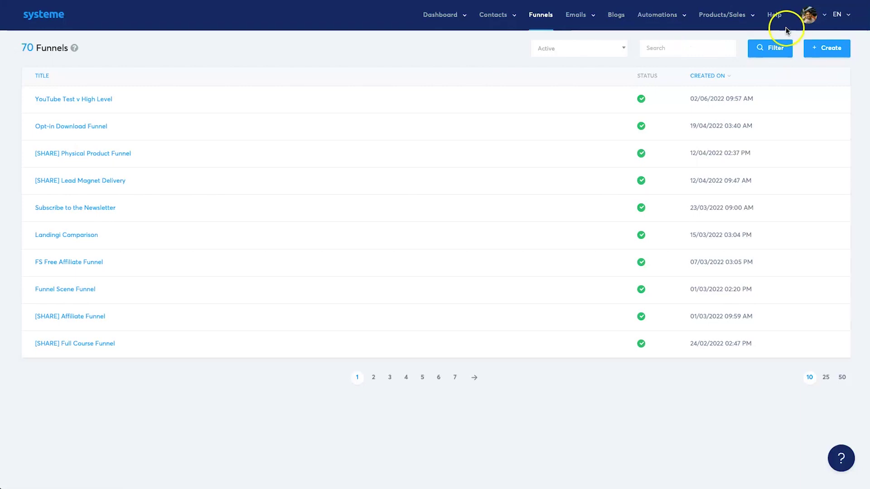
pyautogui.click(693, 50)
pyautogui.write('webinar')
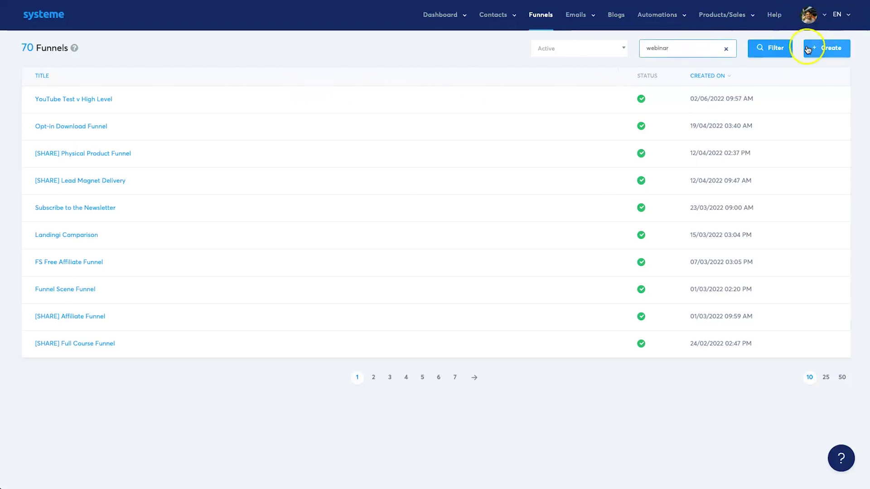
pyautogui.click(776, 49)
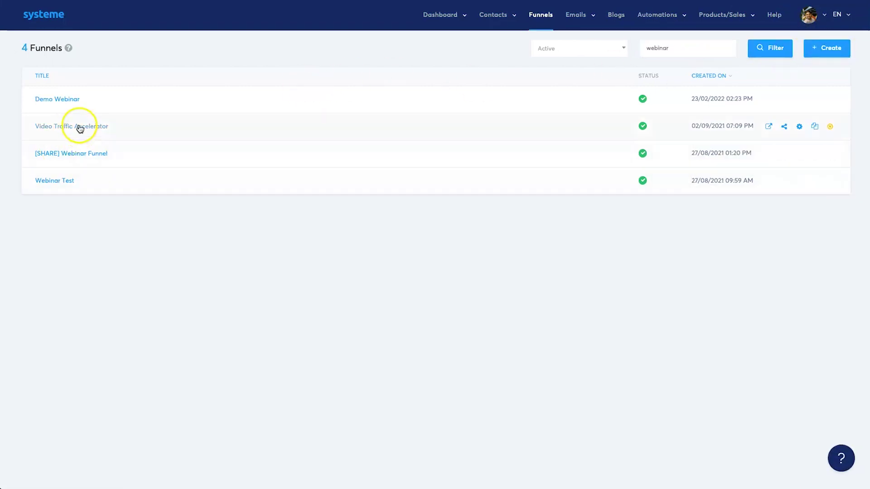
# Open the [SHARE] Webinar Funnel, look through its registration steps and preview the Webinar Registration page
pyautogui.click(93, 156)
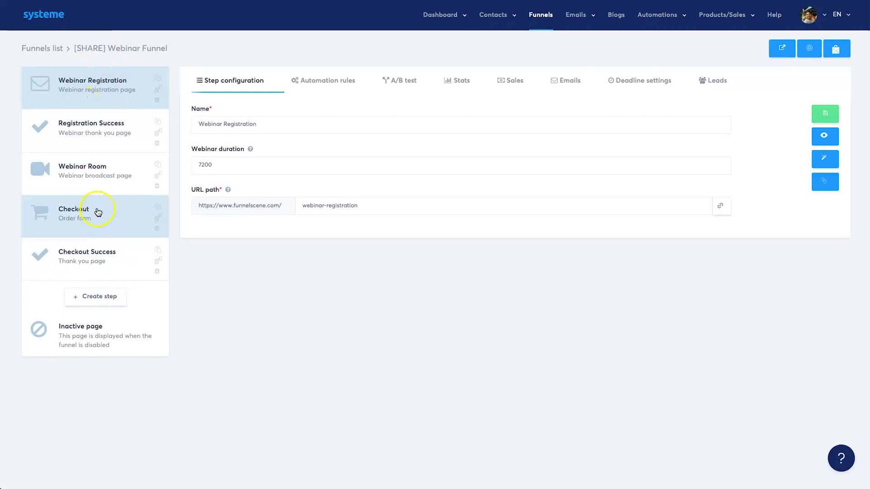
pyautogui.click(91, 127)
pyautogui.click(96, 86)
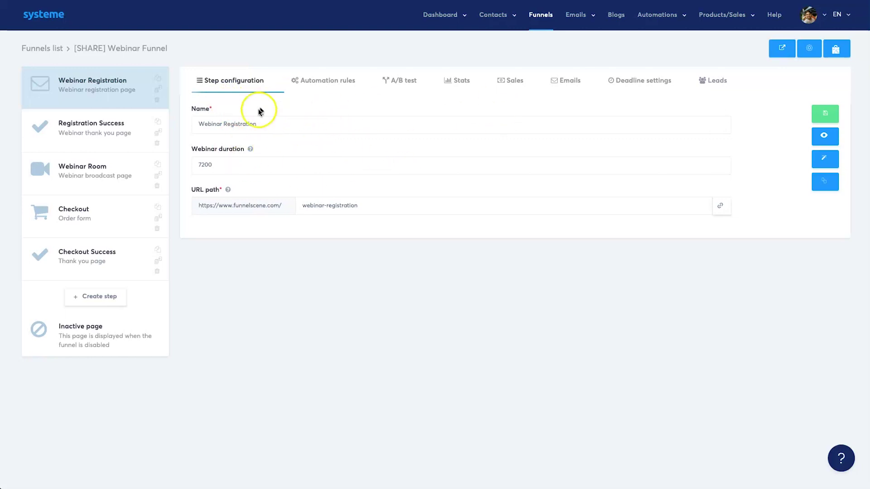
pyautogui.click(824, 135)
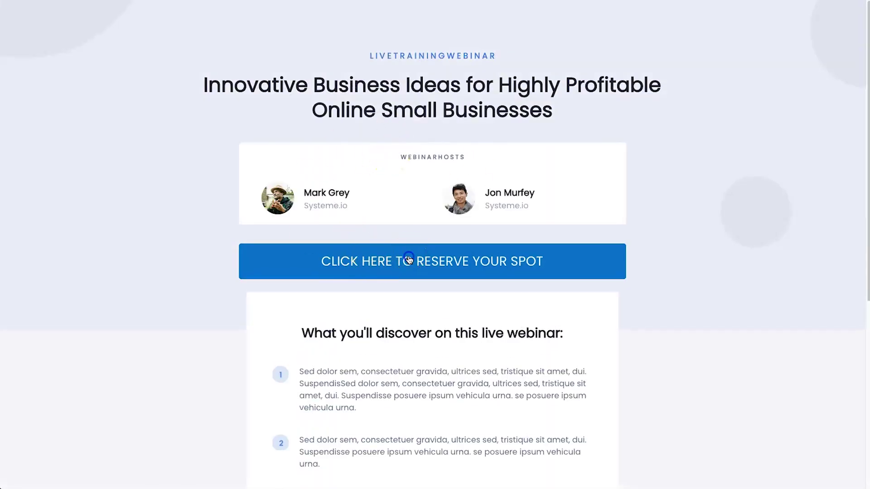
# Open the webinar page's reservation form, examine its time and date choices and close the form
pyautogui.click(409, 256)
pyautogui.click(449, 308)
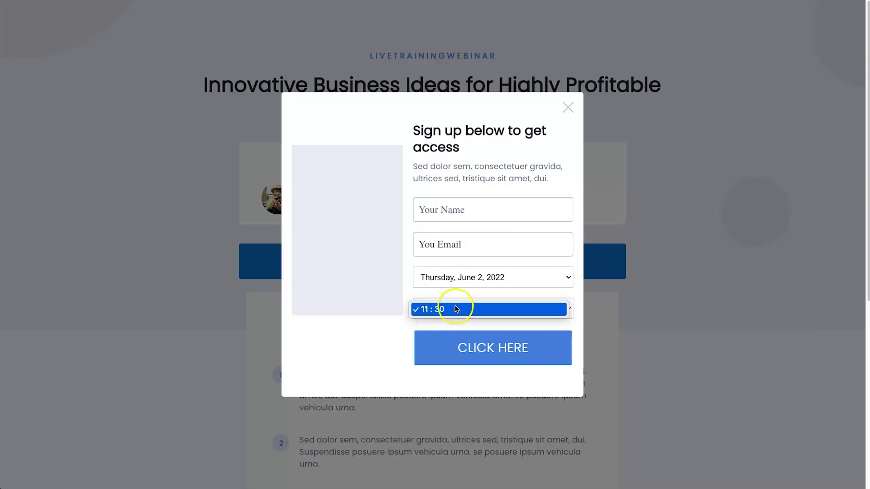
pyautogui.click(395, 208)
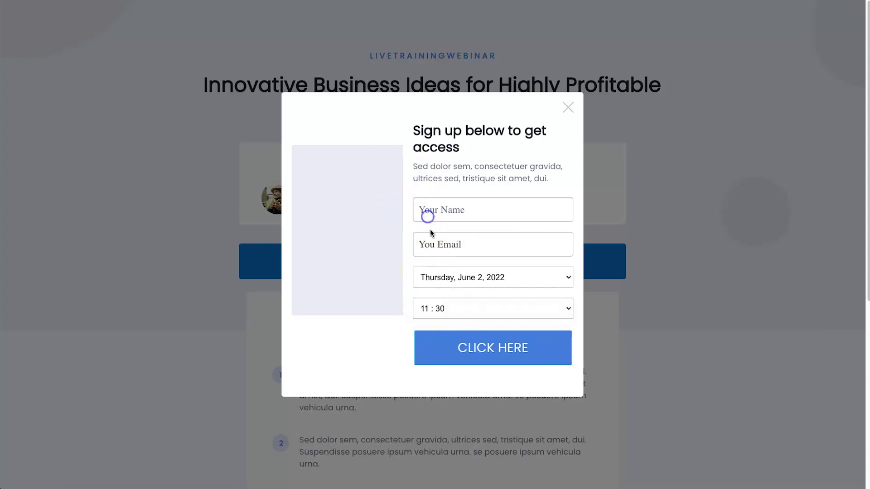
pyautogui.click(480, 279)
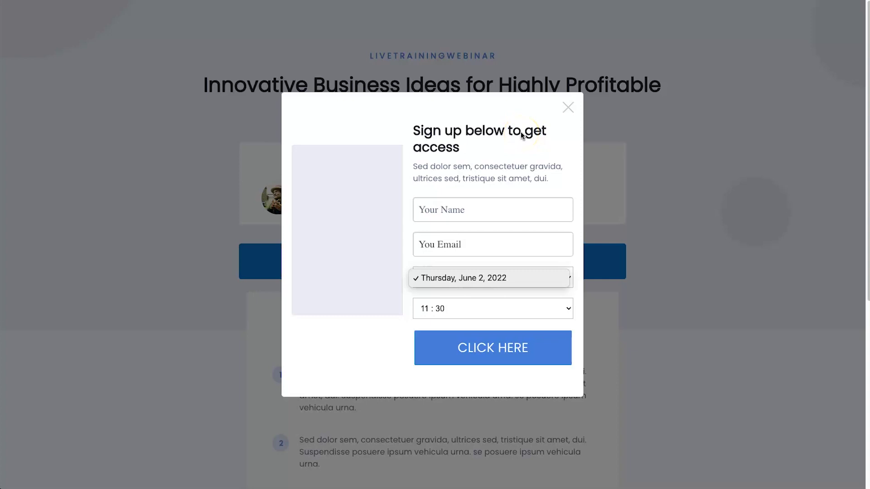
pyautogui.click(566, 107)
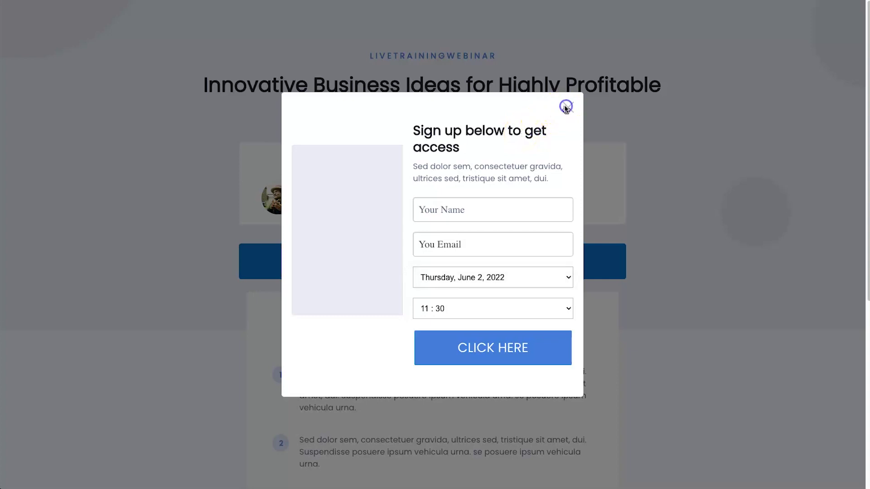
# Close the reservation form, preview the funnel's Registration Success page and look over its training schedule, attendance link and topic list
pyautogui.click(566, 107)
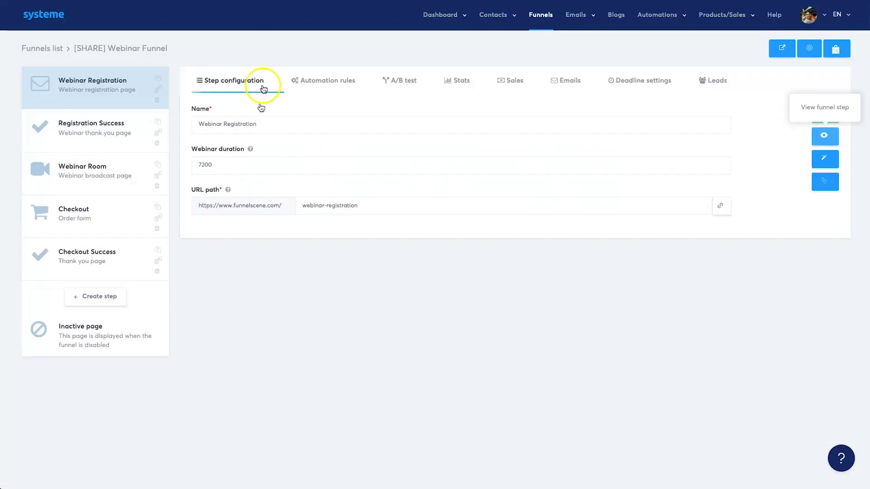
pyautogui.click(111, 132)
pyautogui.click(825, 136)
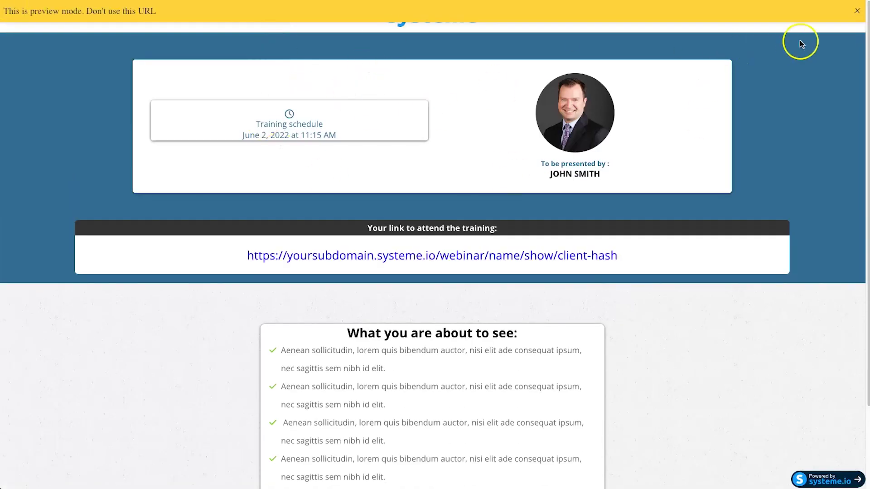
pyautogui.click(857, 10)
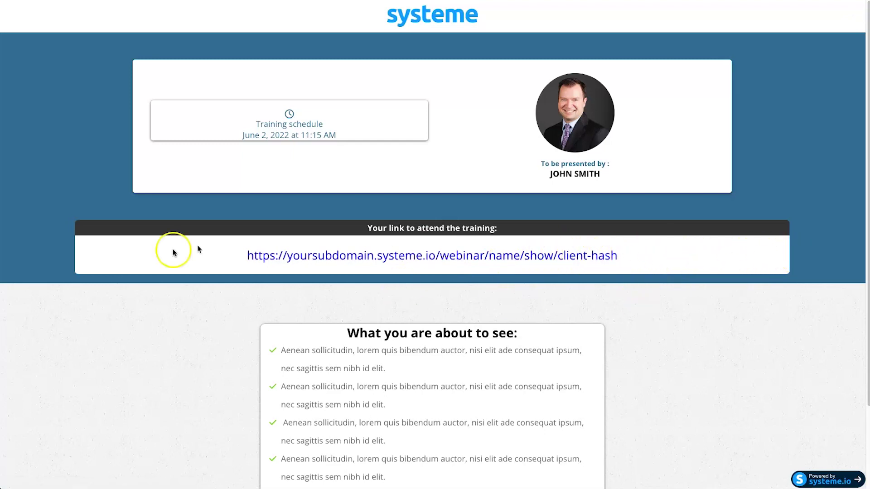
pyautogui.scroll(-3, 615, 261)
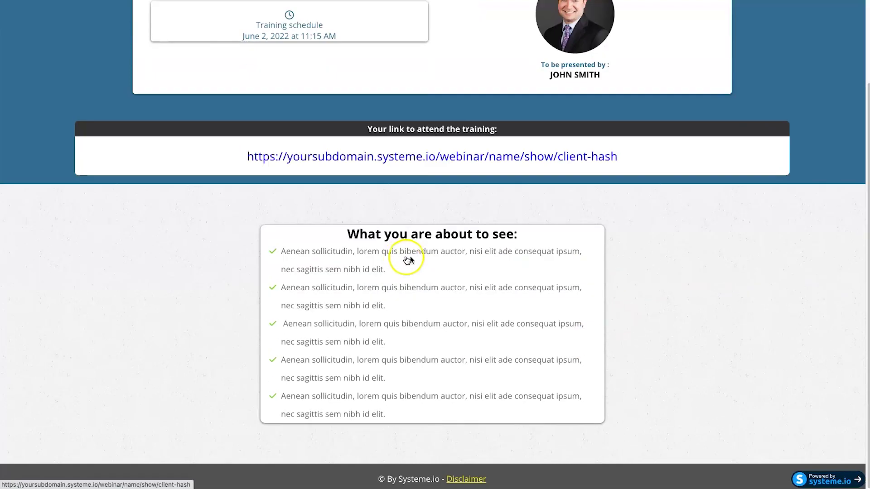
pyautogui.scroll(2, 627, 312)
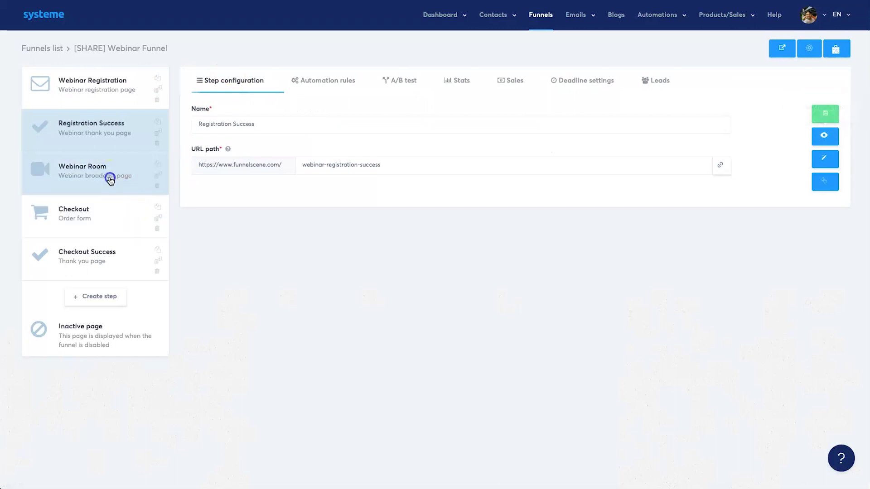
# Preview the funnel's Webinar Room page through its countdown to the video and mute the sound
pyautogui.click(109, 176)
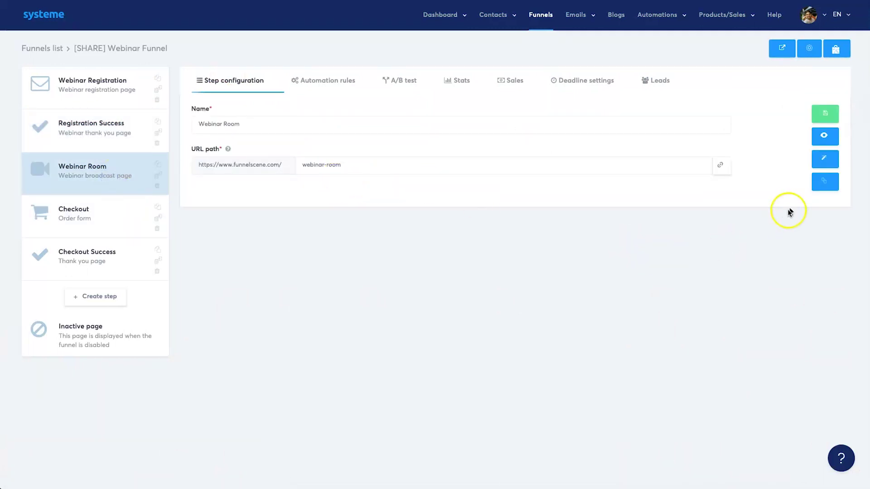
pyautogui.click(823, 135)
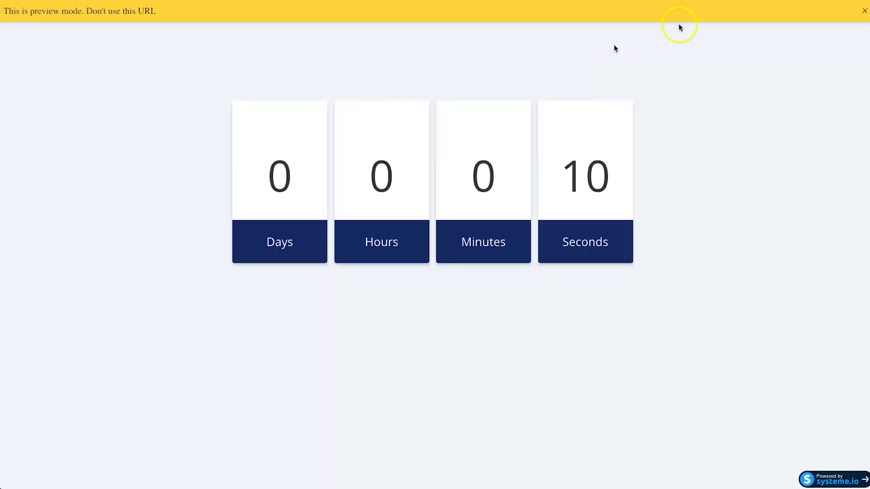
pyautogui.click(865, 13)
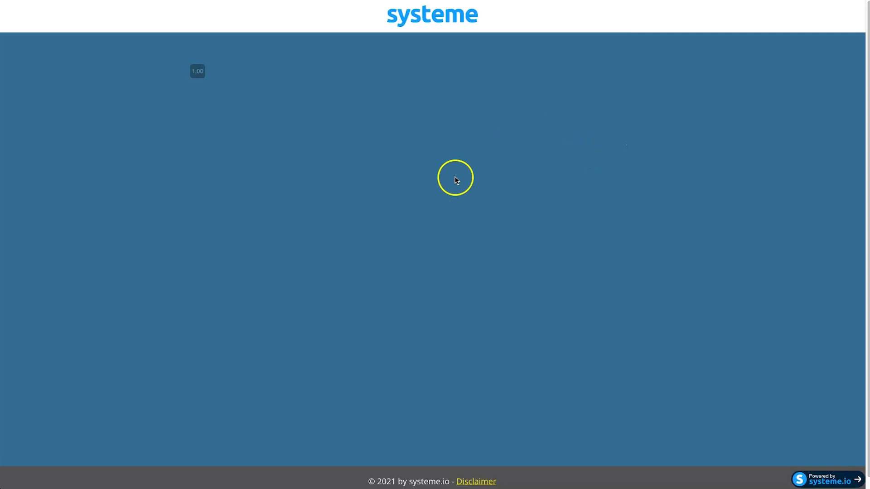
pyautogui.scroll(-1, 505, 247)
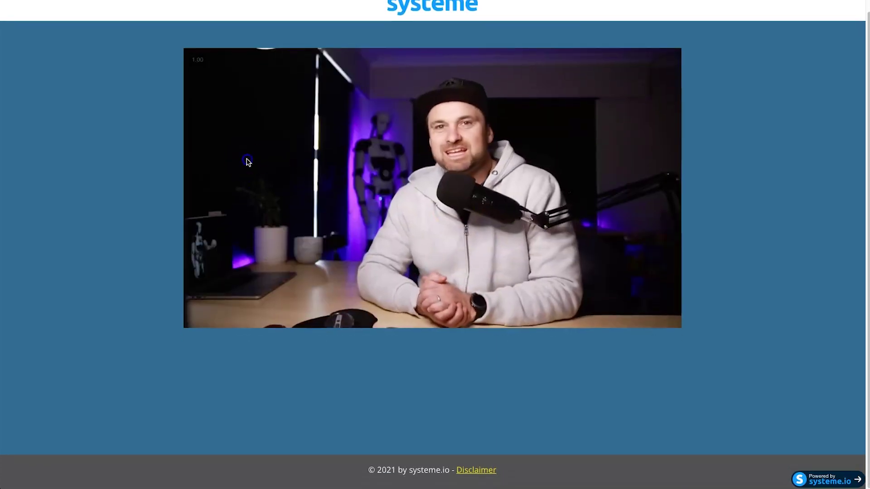
pyautogui.press('XF86AudioMute')
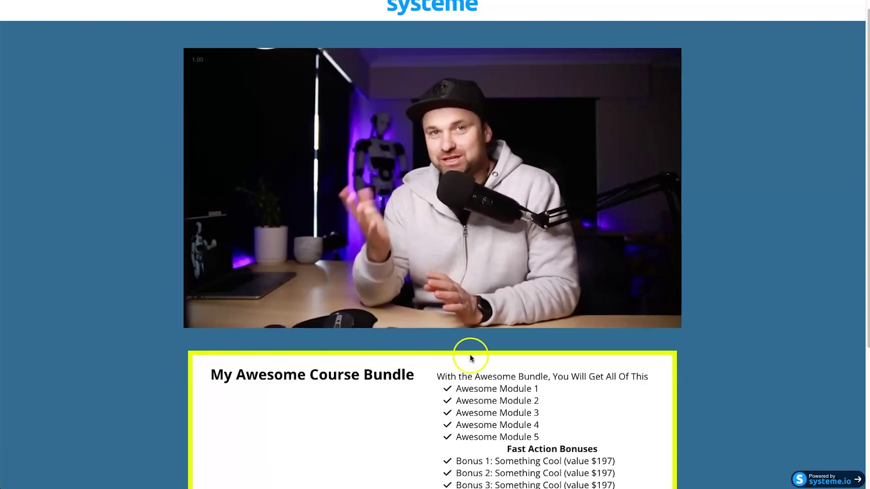
# Examine the webinar room's video and the My Awesome Course Bundle offer with its bonuses and countdown below it
pyautogui.scroll(-4, 462, 420)
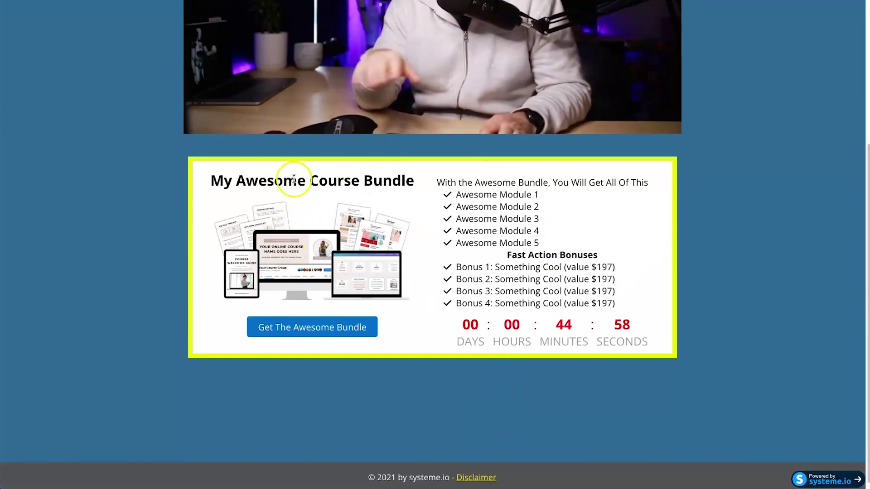
pyautogui.scroll(5, 230, 256)
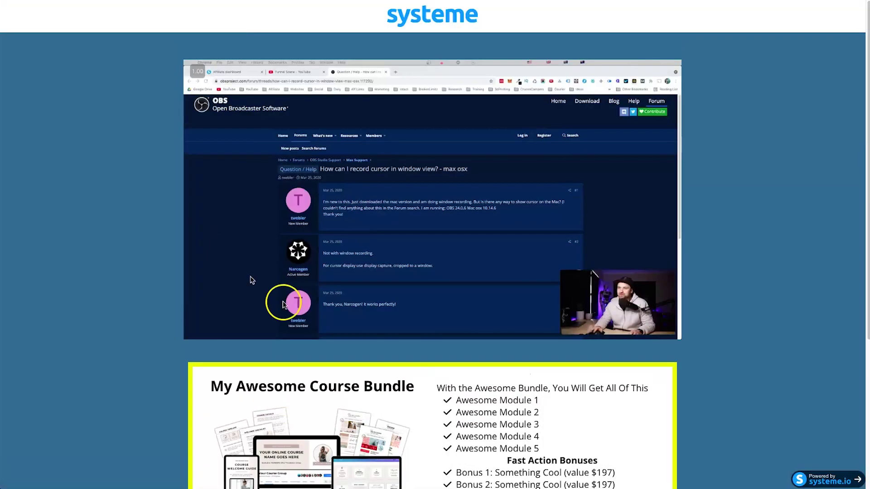
pyautogui.scroll(-2, 256, 425)
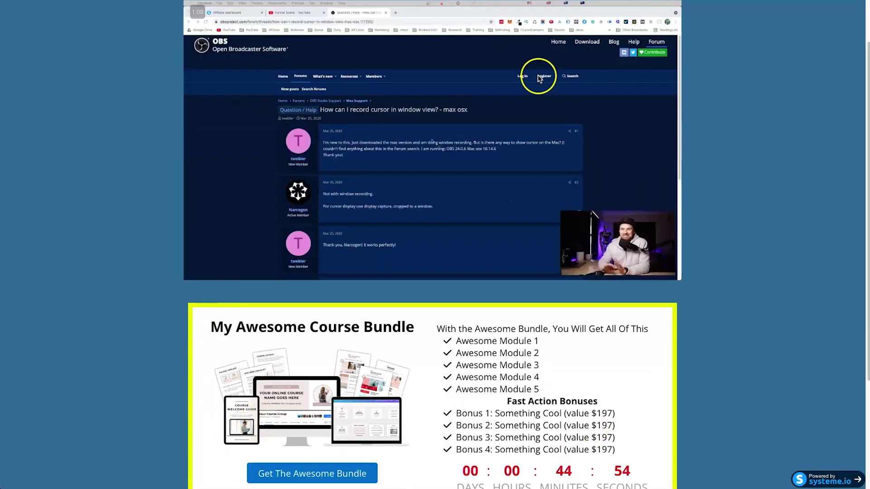
pyautogui.scroll(-2, 380, 290)
pyautogui.scroll(3, 331, 258)
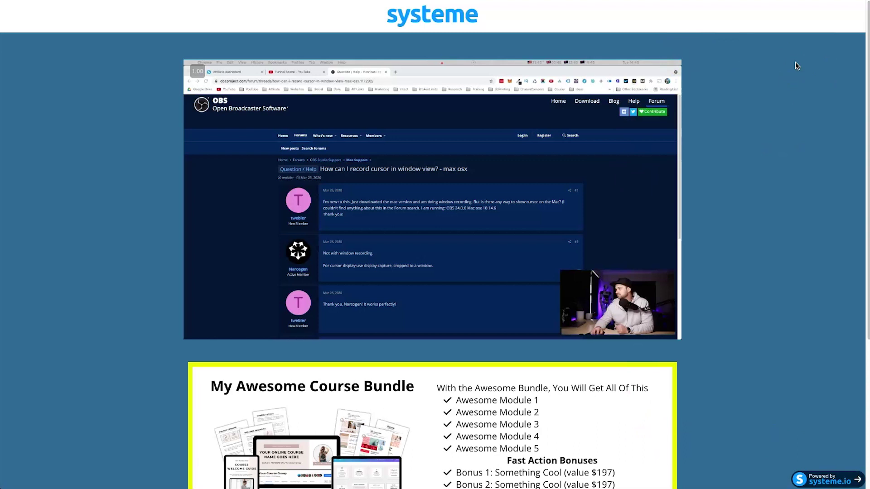
pyautogui.scroll(-5, 684, 131)
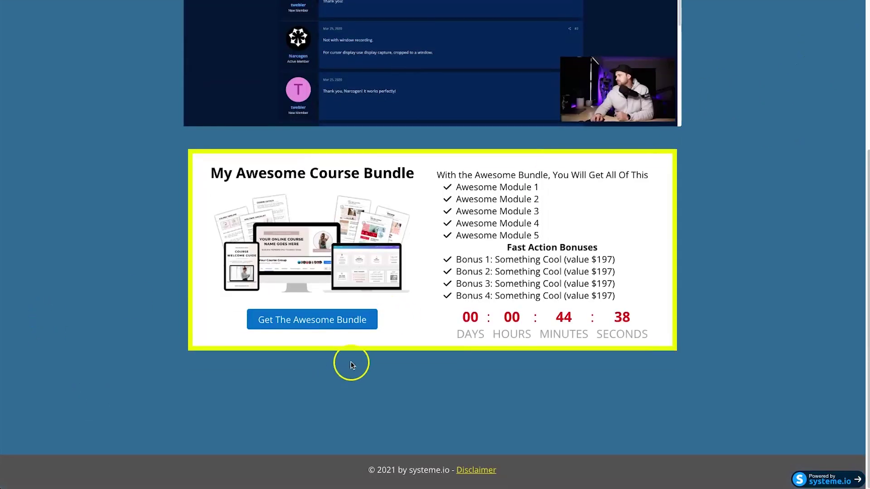
pyautogui.scroll(5, 358, 358)
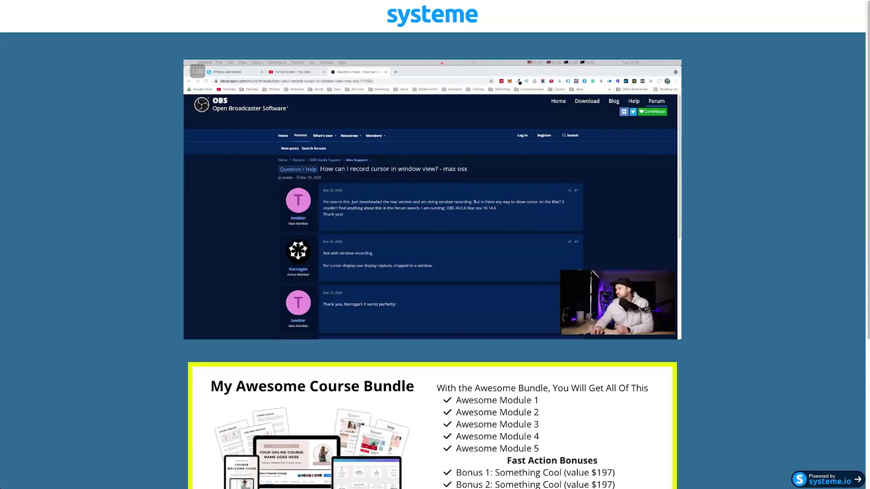
pyautogui.scroll(-3, 425, 383)
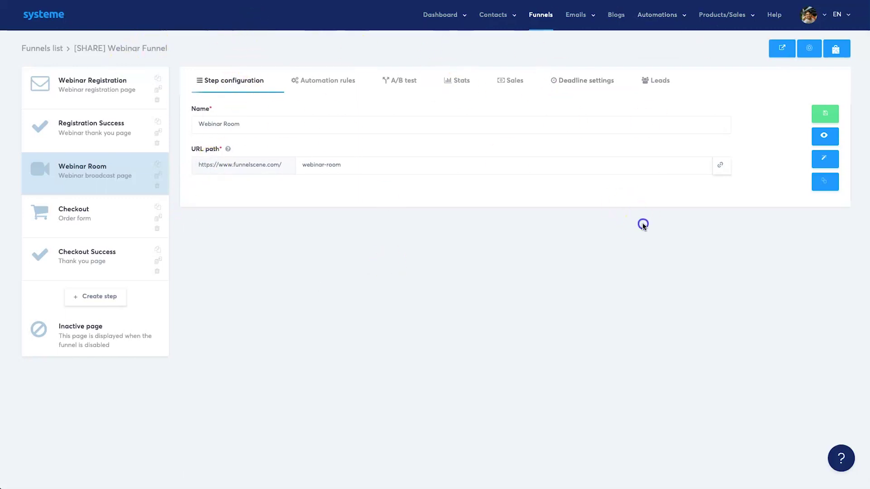
# Switch to HighLevel, view the opportunity pipelines and look over the contacts list with its bulk actions for a selected contact
pyautogui.moveTo(438, 15)
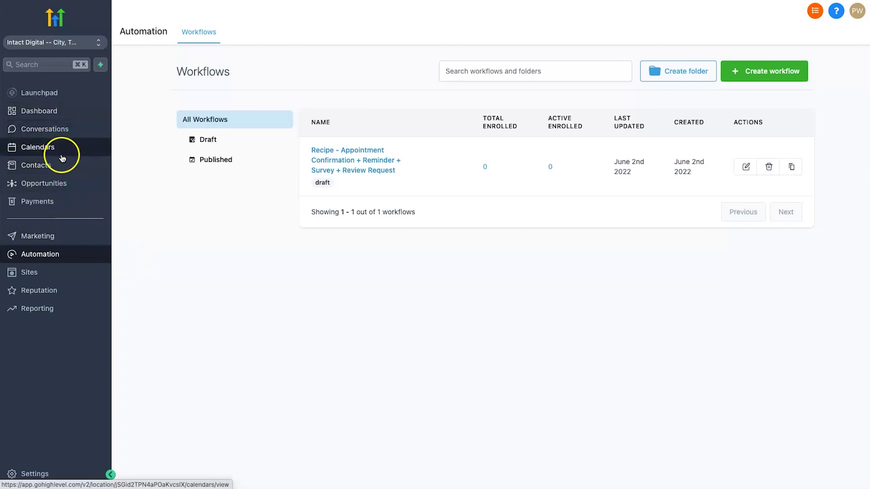
pyautogui.click(62, 186)
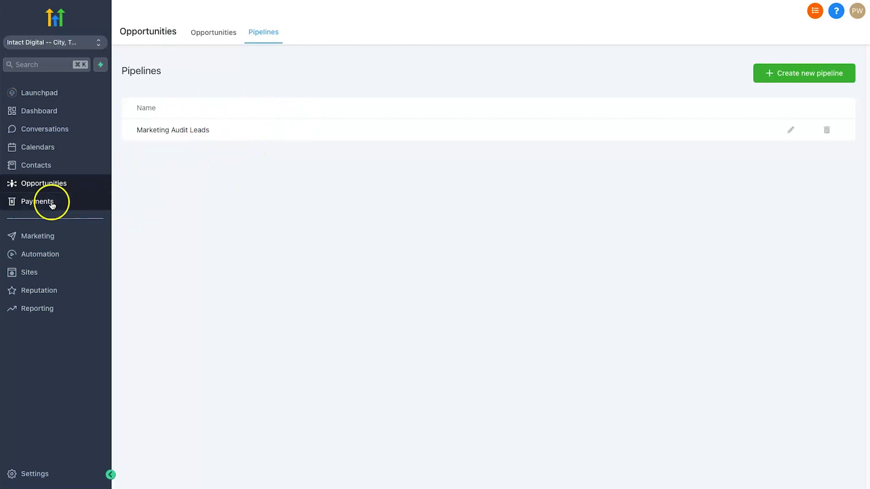
pyautogui.click(53, 167)
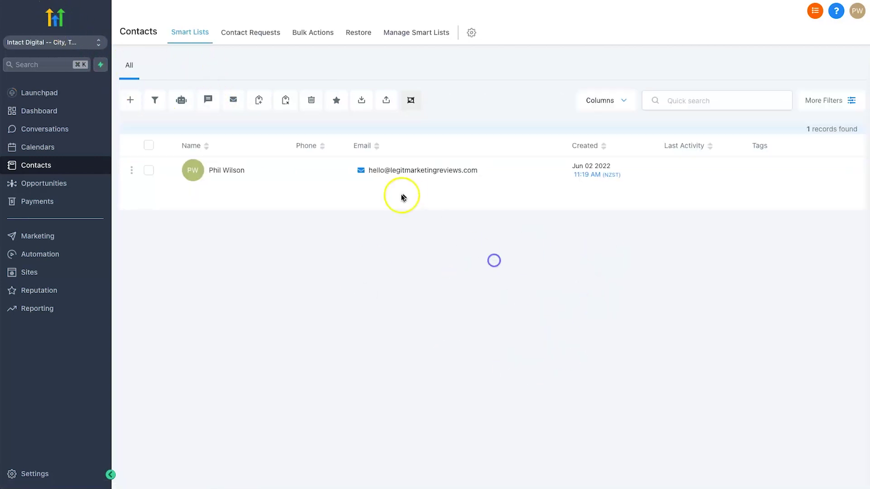
pyautogui.moveTo(379, 174)
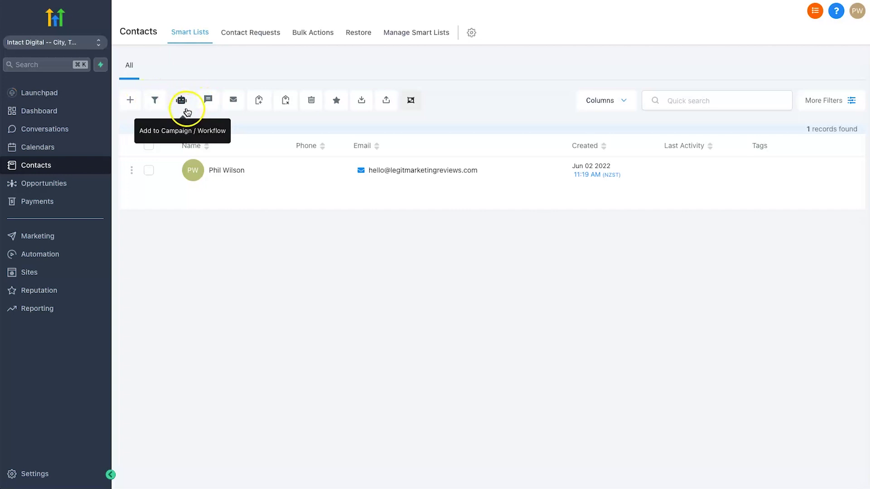
pyautogui.click(149, 170)
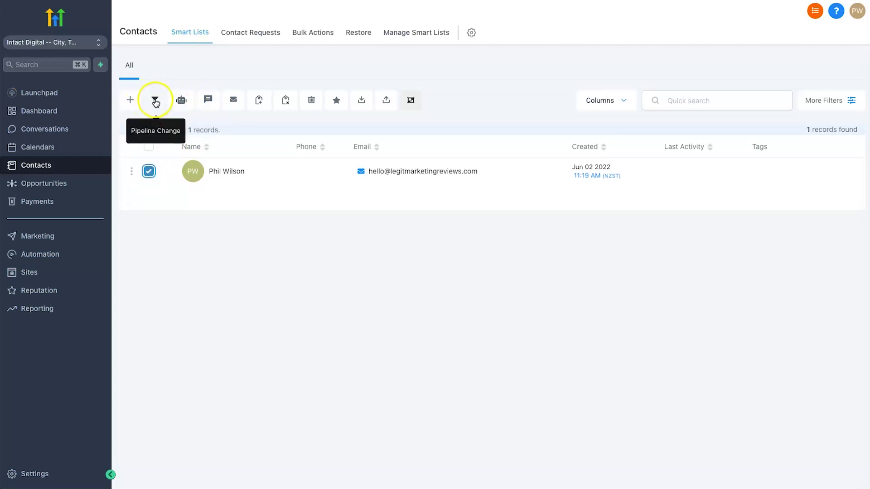
pyautogui.click(149, 171)
# Open the listed contact's record and review its Contact, General Info and Additional Info fields
pyautogui.click(410, 179)
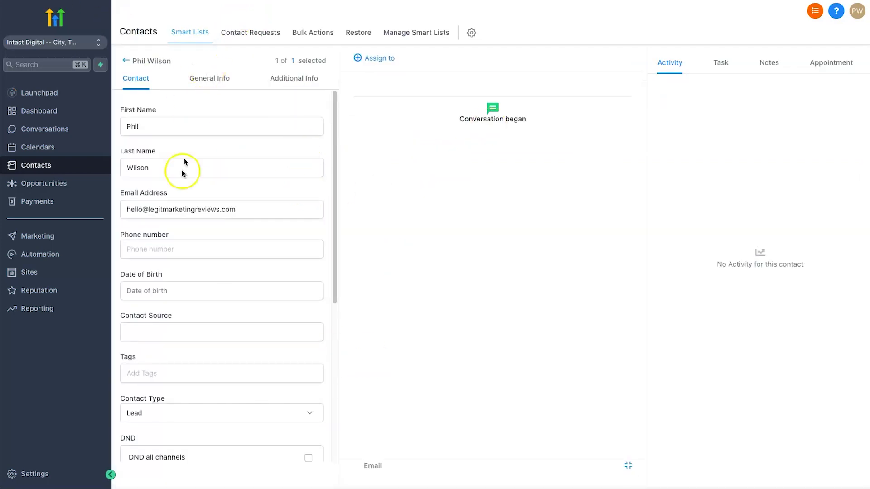
pyautogui.scroll(-6, 173, 320)
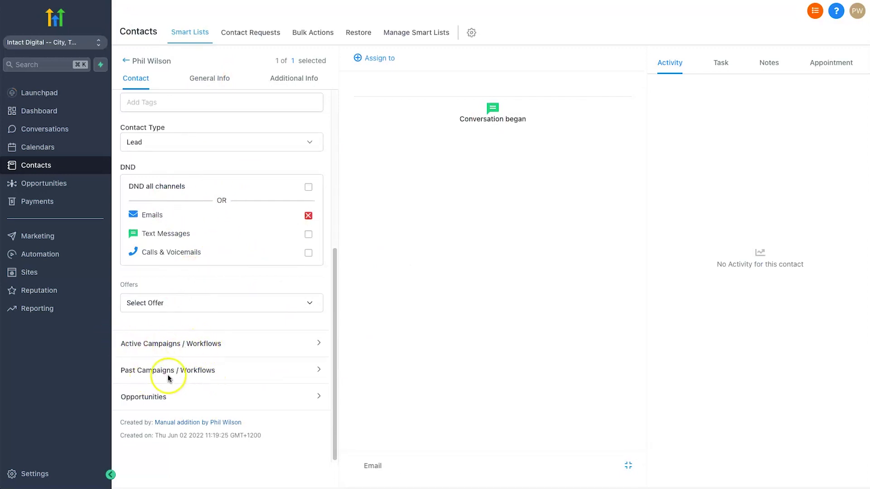
pyautogui.scroll(6, 175, 405)
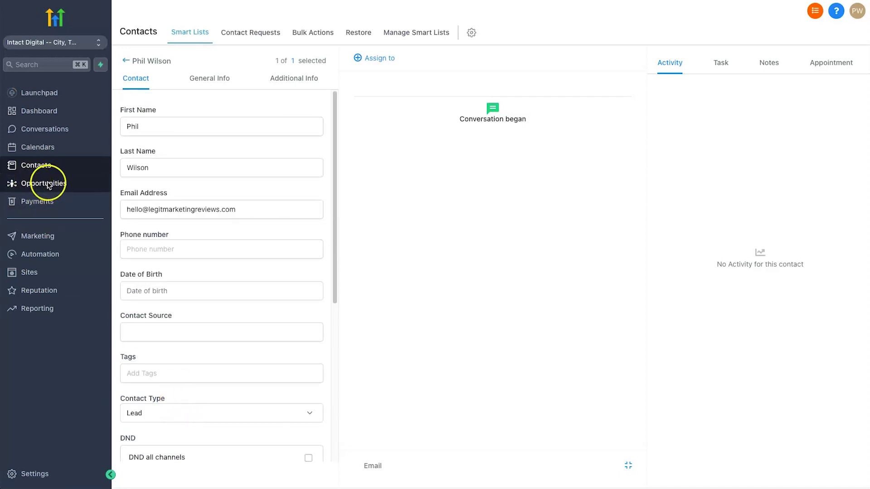
pyautogui.click(220, 78)
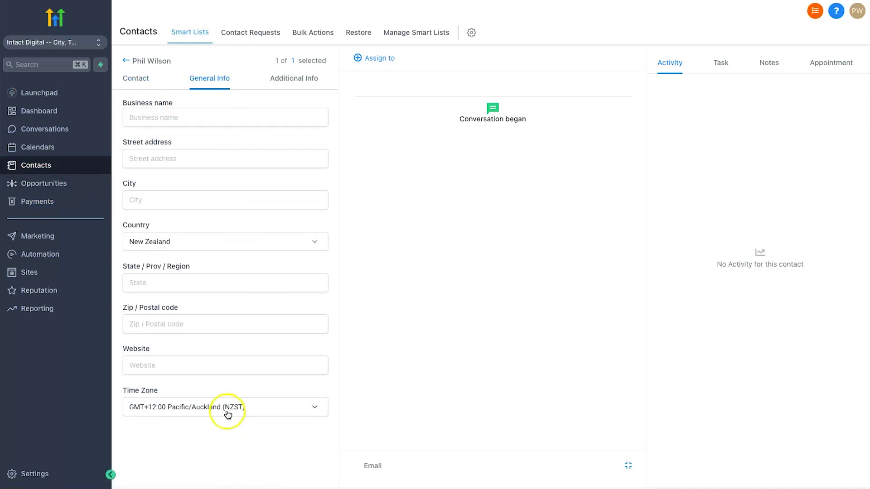
pyautogui.click(315, 79)
pyautogui.scroll(-8, 218, 251)
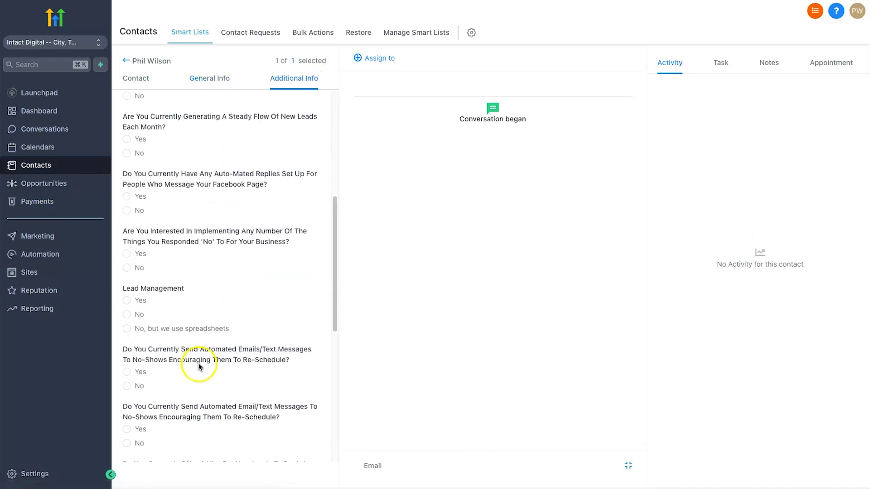
pyautogui.scroll(8, 199, 281)
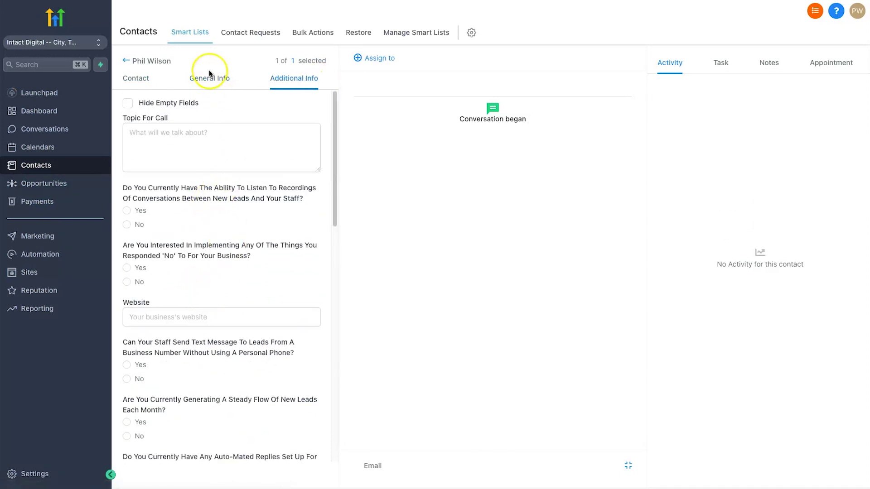
pyautogui.click(138, 79)
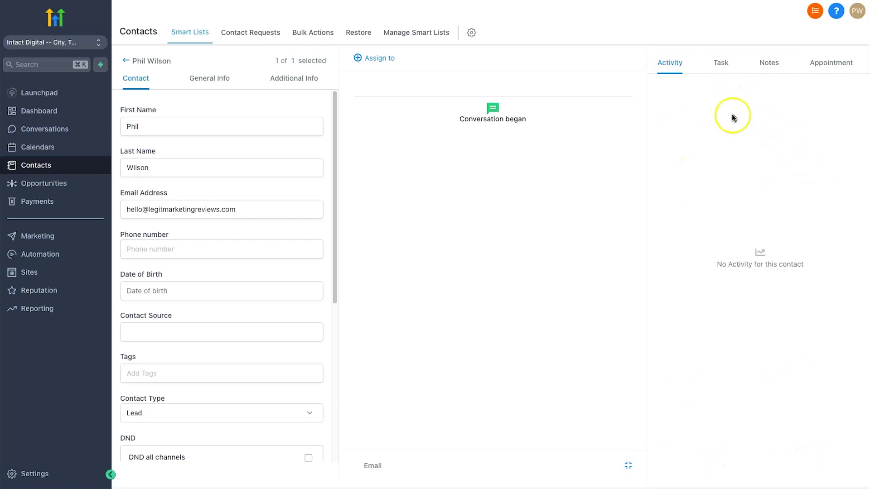
# Look through the contact's tasks, notes and appointments, and view the new appointment booking form without booking
pyautogui.click(716, 64)
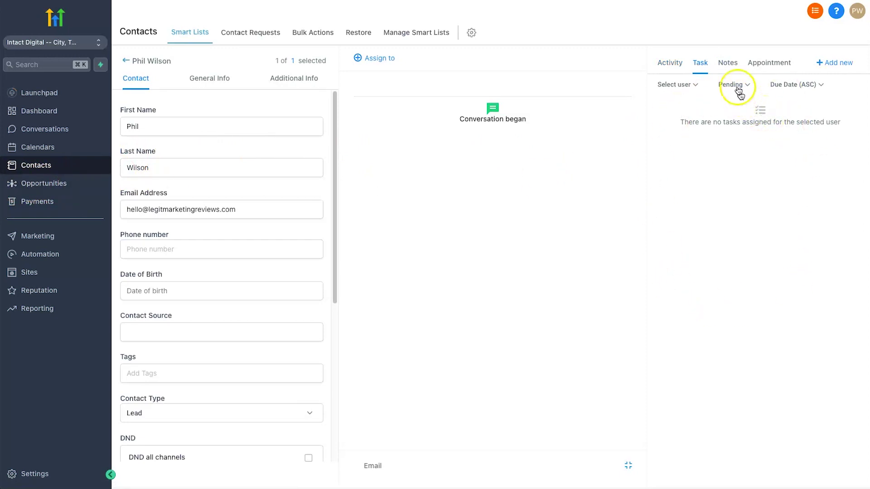
pyautogui.click(728, 63)
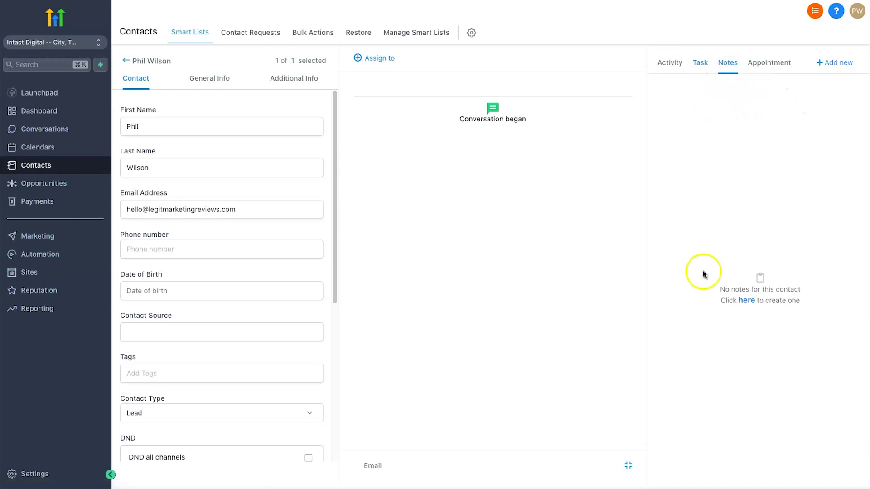
pyautogui.click(752, 66)
pyautogui.click(830, 62)
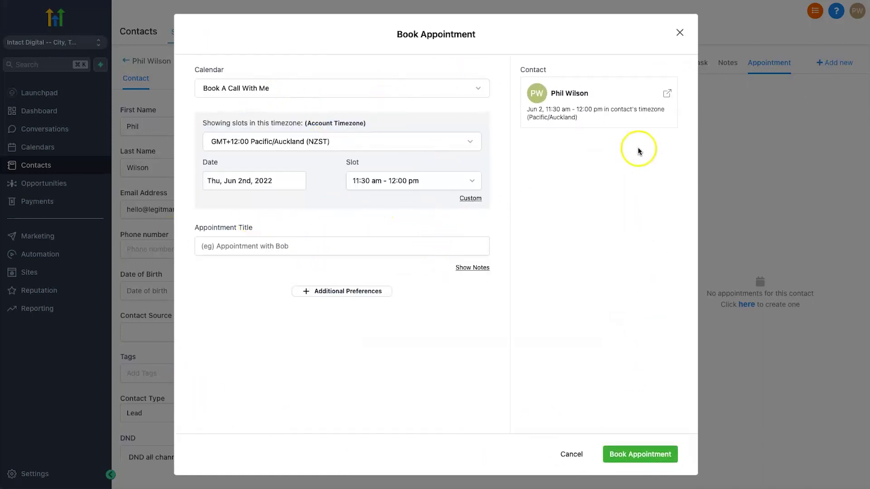
pyautogui.click(680, 32)
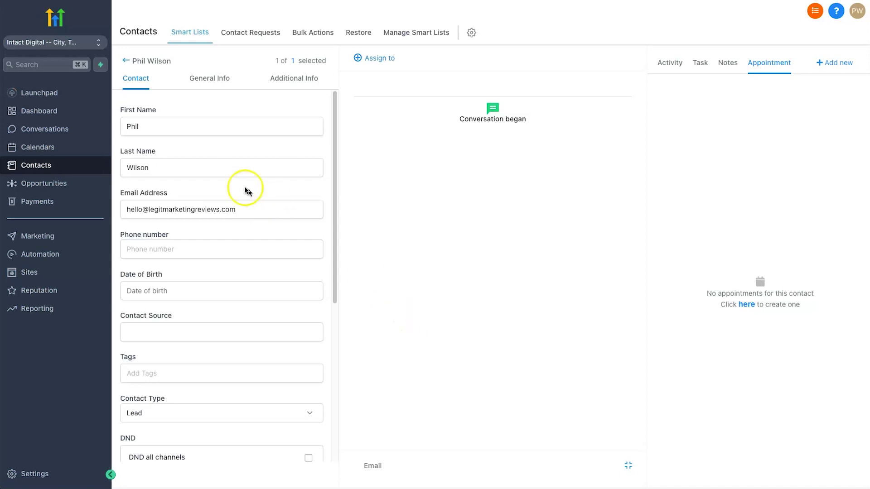
# View the Launchpad's setup options and switch from the Intact Digital sub-account to the agency view
pyautogui.click(34, 90)
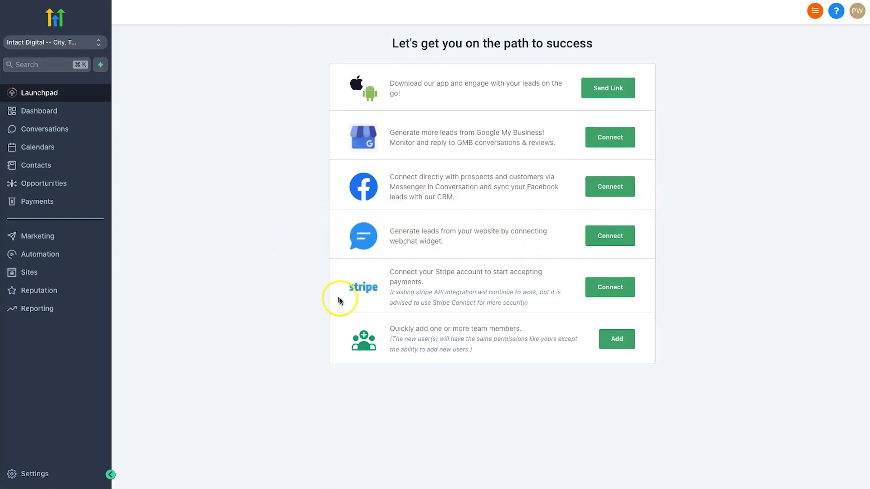
pyautogui.click(84, 44)
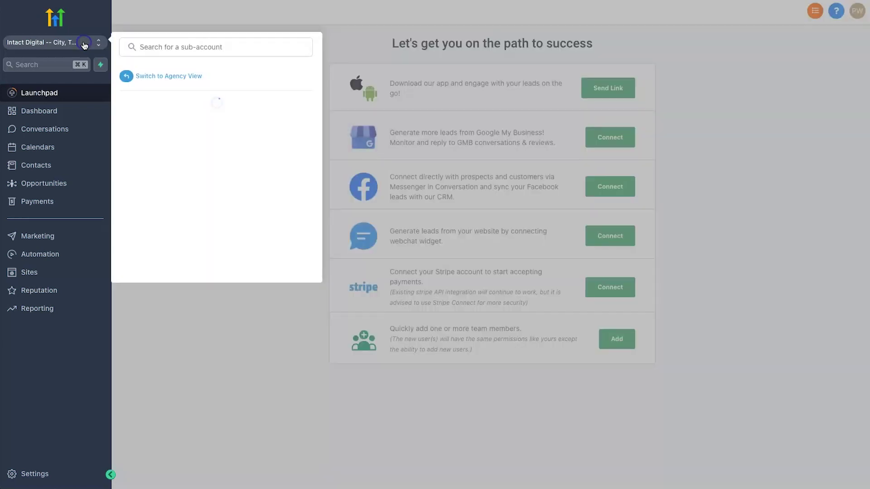
pyautogui.click(169, 75)
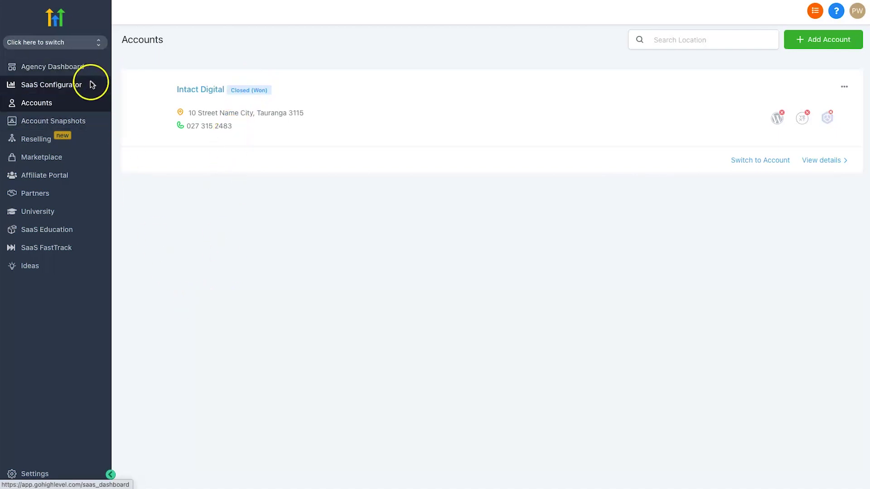
# Open the Agency Dashboard and examine the monthly recurring revenue and the six-month growth chart
pyautogui.click(61, 63)
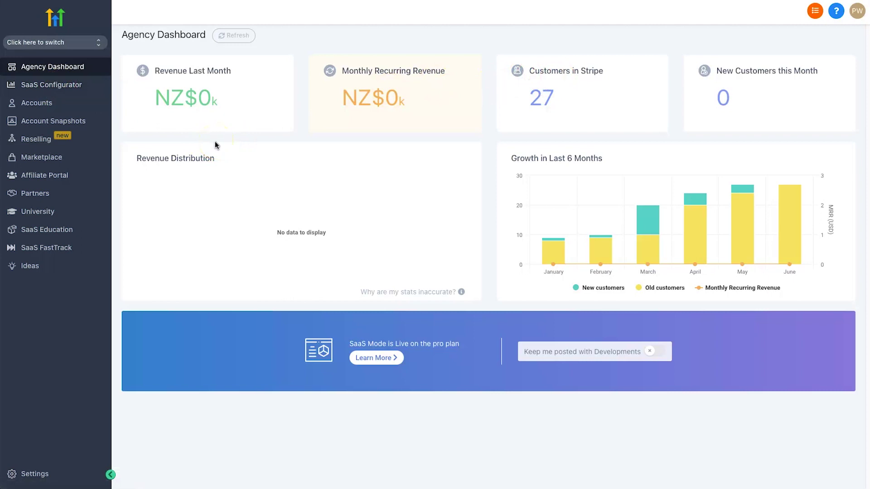
pyautogui.moveTo(344, 69); pyautogui.dragTo(402, 107)
pyautogui.click(419, 112)
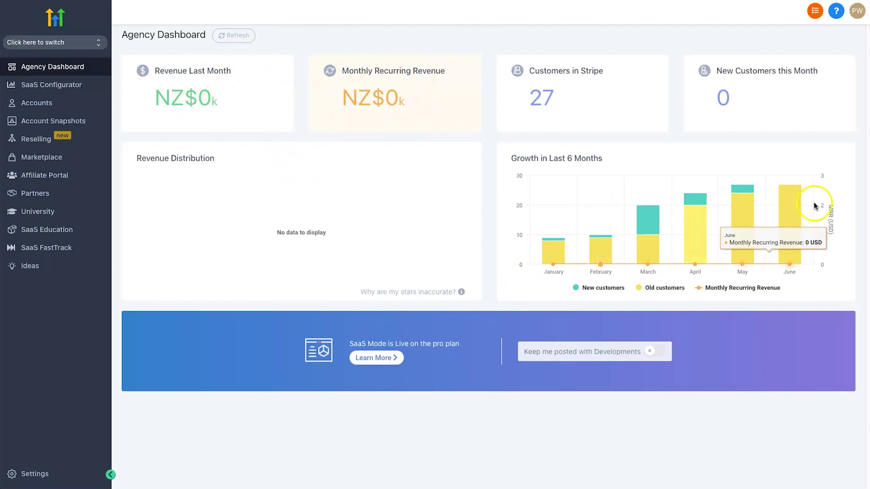
# Open the SaaS Configurator and review the Standard, Professional and Premium plans with their pricing, features and complimentary credits
pyautogui.click(86, 86)
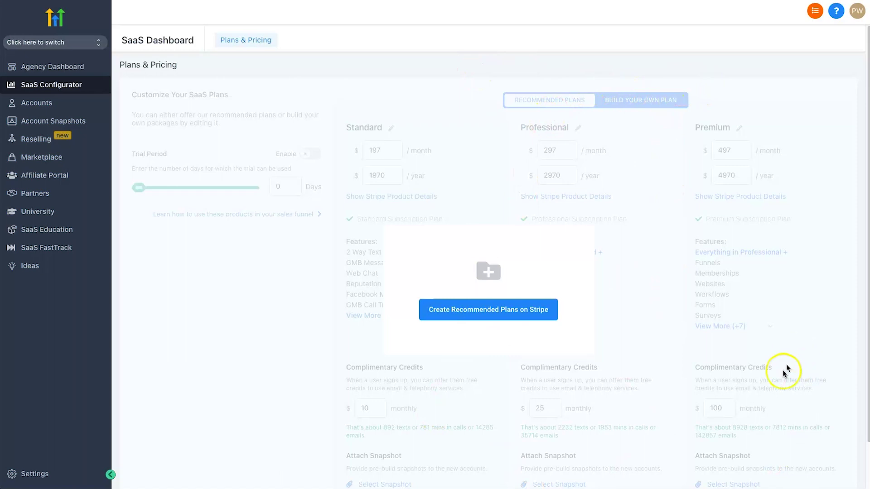
pyautogui.scroll(-1, 555, 410)
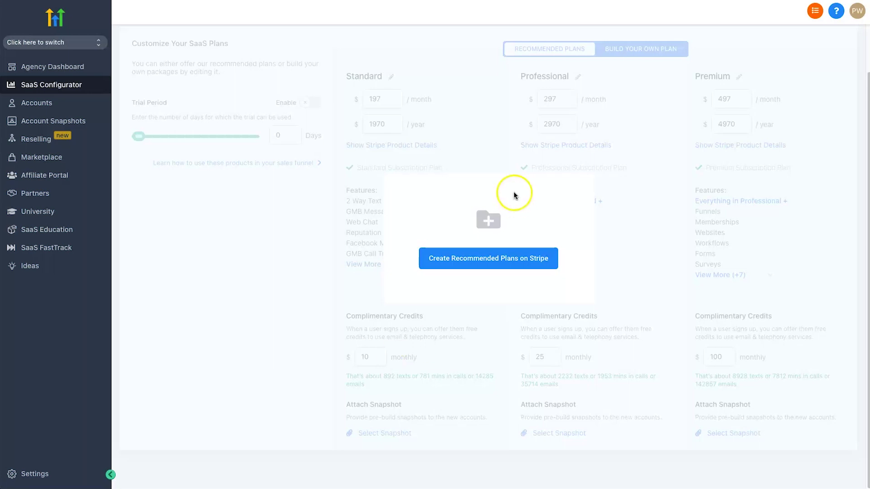
pyautogui.scroll(1, 477, 222)
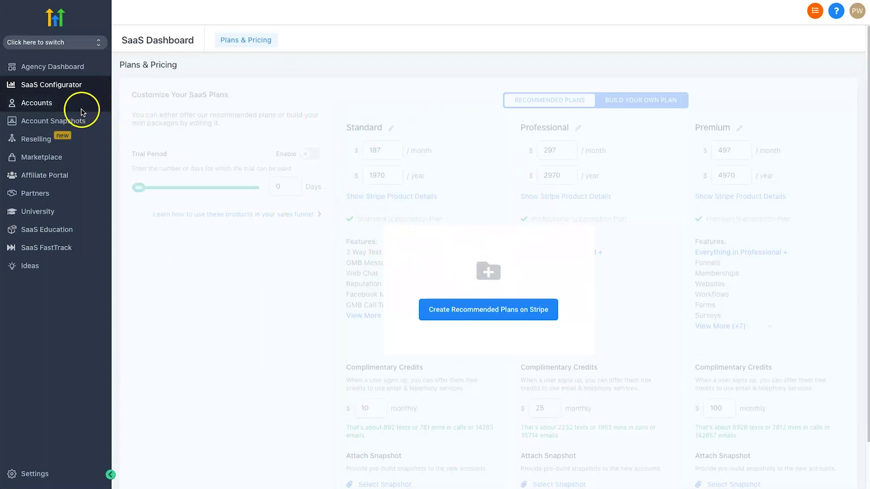
# View the agency's accounts list, then browse the vertical account snapshots available for different industries
pyautogui.click(46, 105)
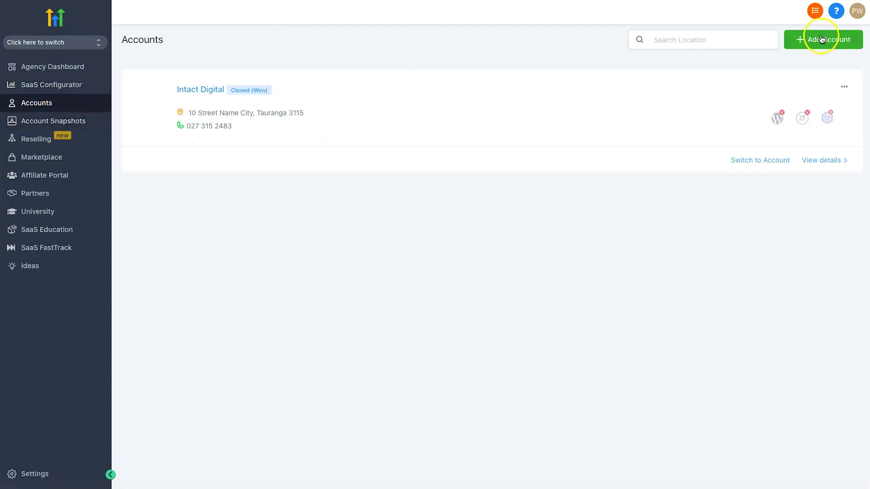
pyautogui.click(52, 123)
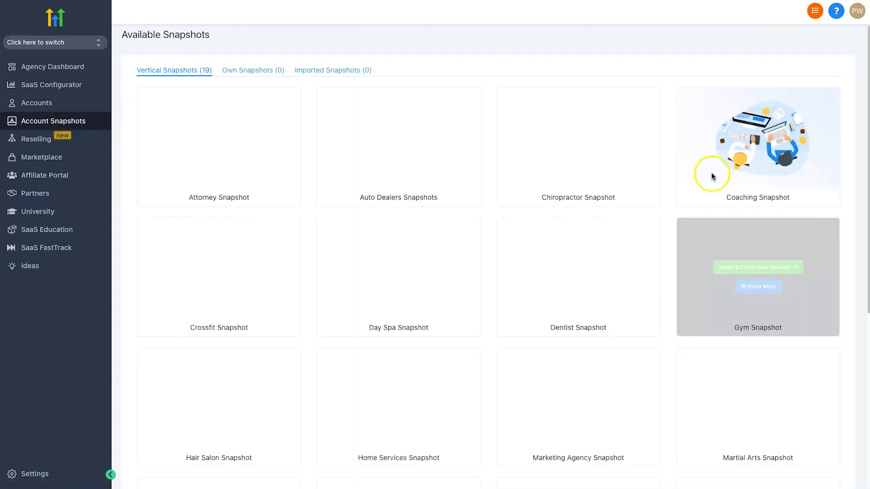
pyautogui.moveTo(695, 147)
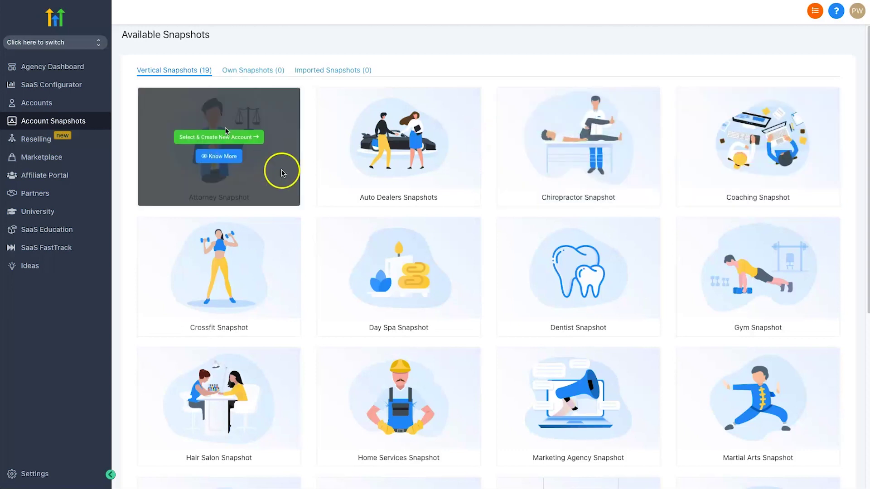
pyautogui.scroll(-6, 316, 181)
pyautogui.scroll(6, 550, 367)
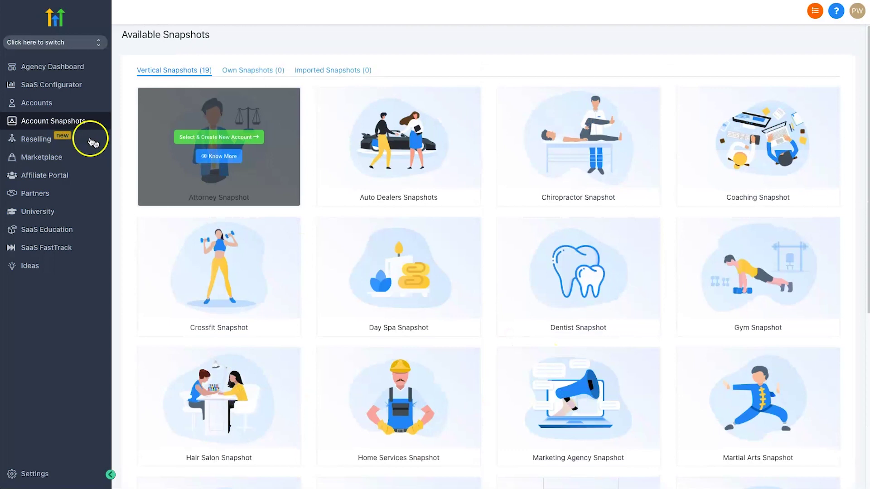
# Open the Reselling page and read the Yext listing offer and its availability notice
pyautogui.click(83, 145)
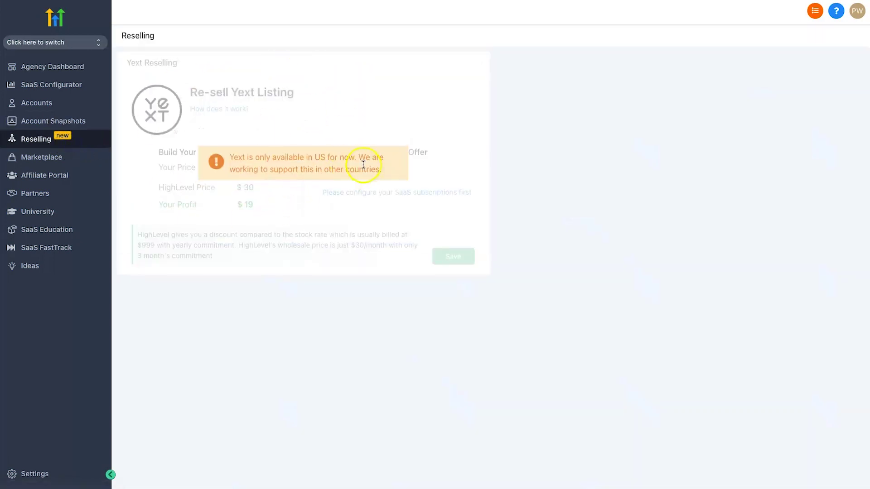
pyautogui.moveTo(234, 157); pyautogui.dragTo(369, 169)
pyautogui.click(342, 169)
# Open the Marketplace and browse its service categories, from HighLevel setup services to whitelabel mobile
pyautogui.click(56, 156)
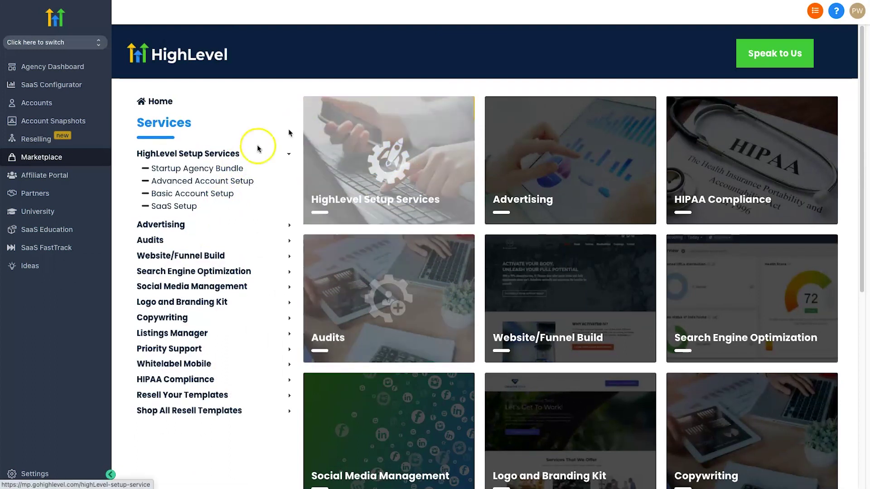
pyautogui.scroll(-5, 584, 349)
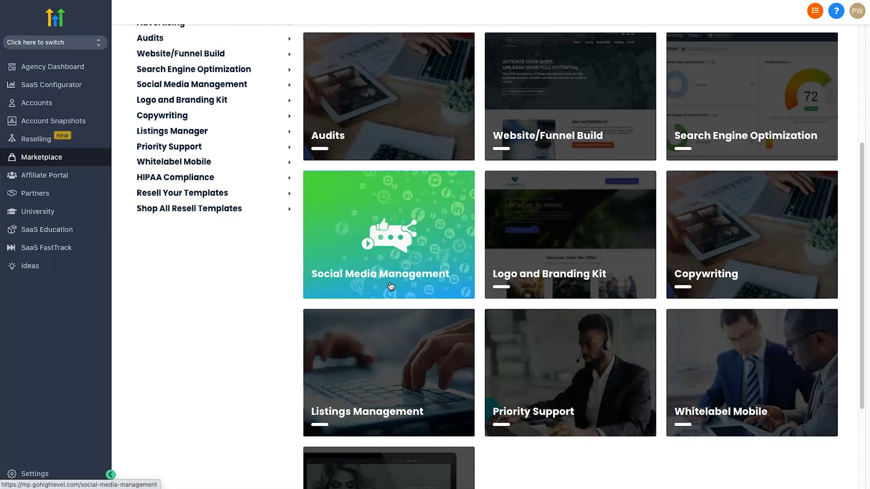
pyautogui.scroll(5, 348, 344)
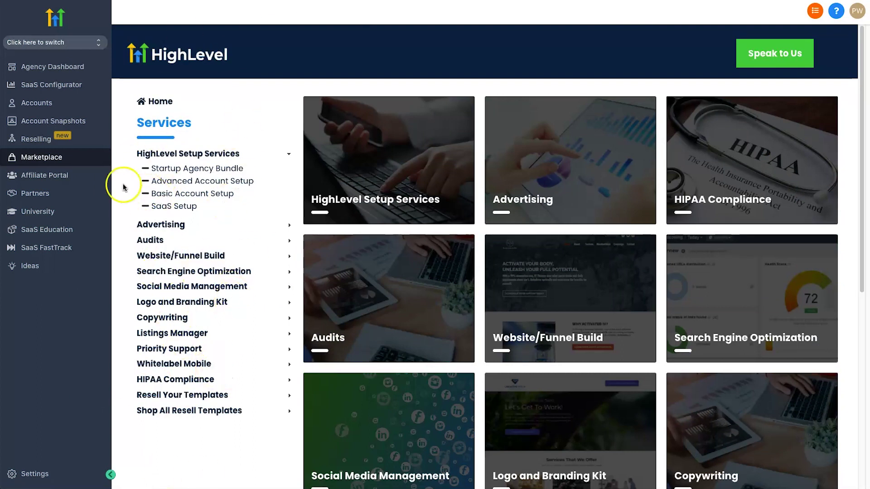
# Open the University library and look over the SaaS FastTrack and HighLevel University courses
pyautogui.click(52, 187)
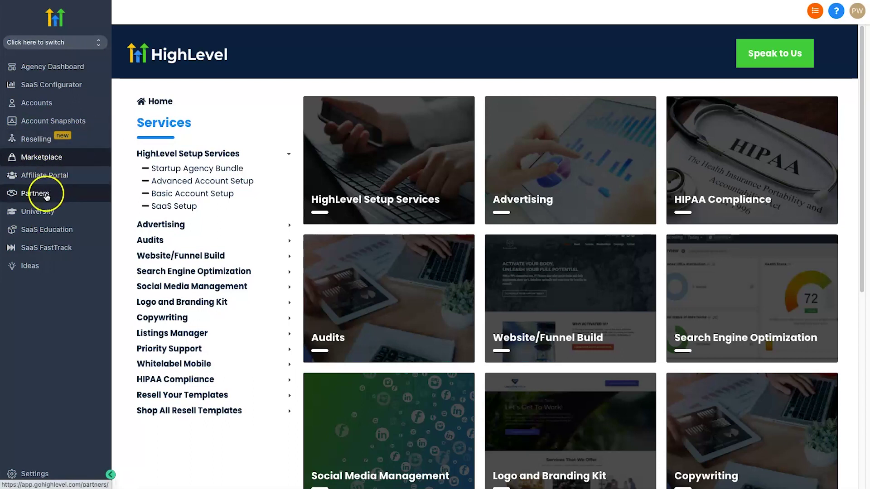
pyautogui.click(39, 211)
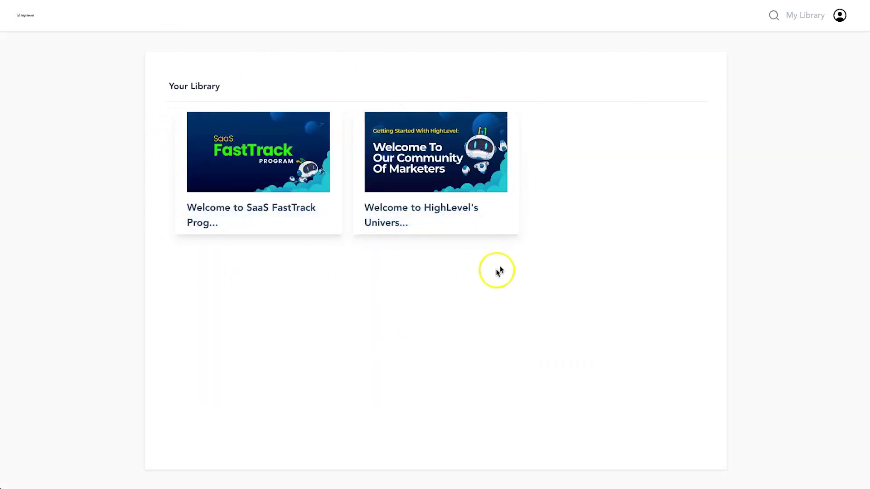
pyautogui.moveTo(265, 203)
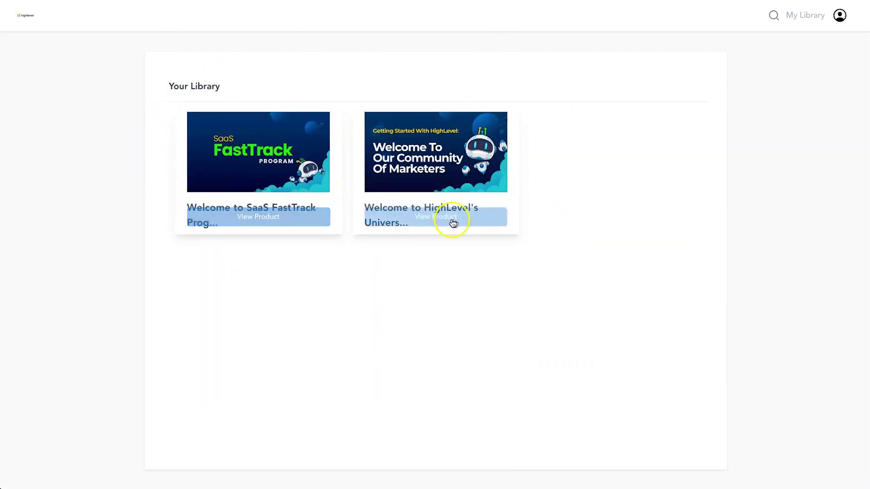